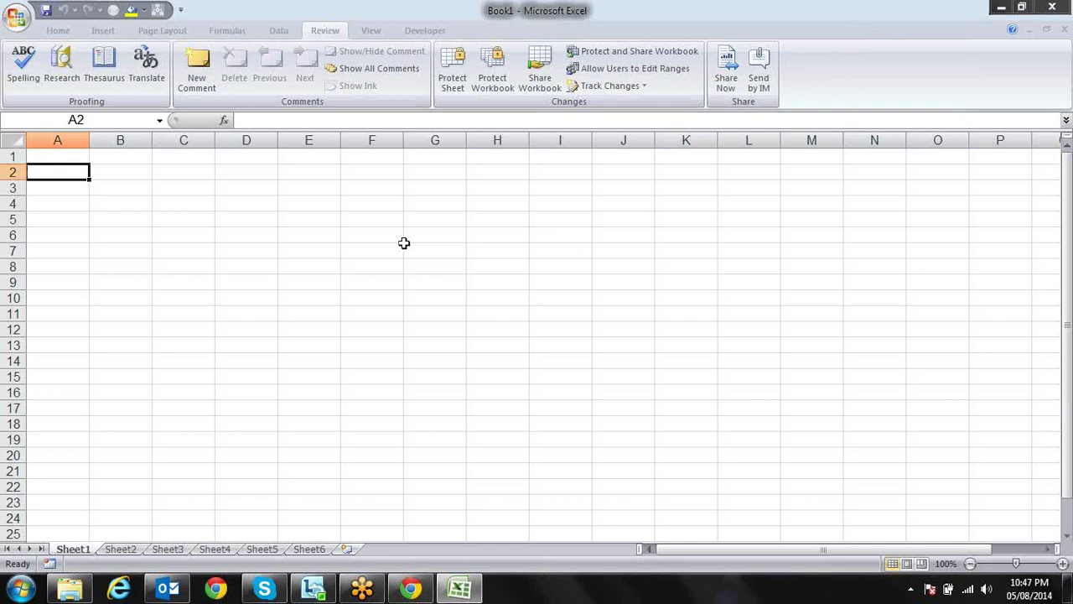
Step: Review the Format Cells Alignment, Font and Protection options, then close without changes
{"action": "key", "text": "ctrl+1"}
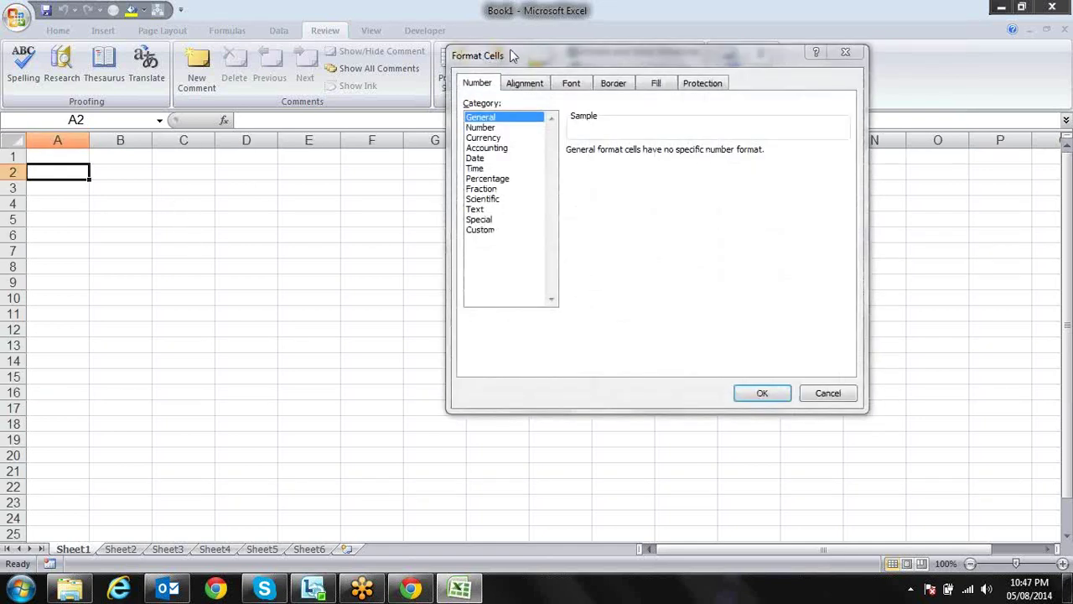
{"action": "left_click_drag", "start_coordinate": [511, 54], "coordinate": [331, 95]}
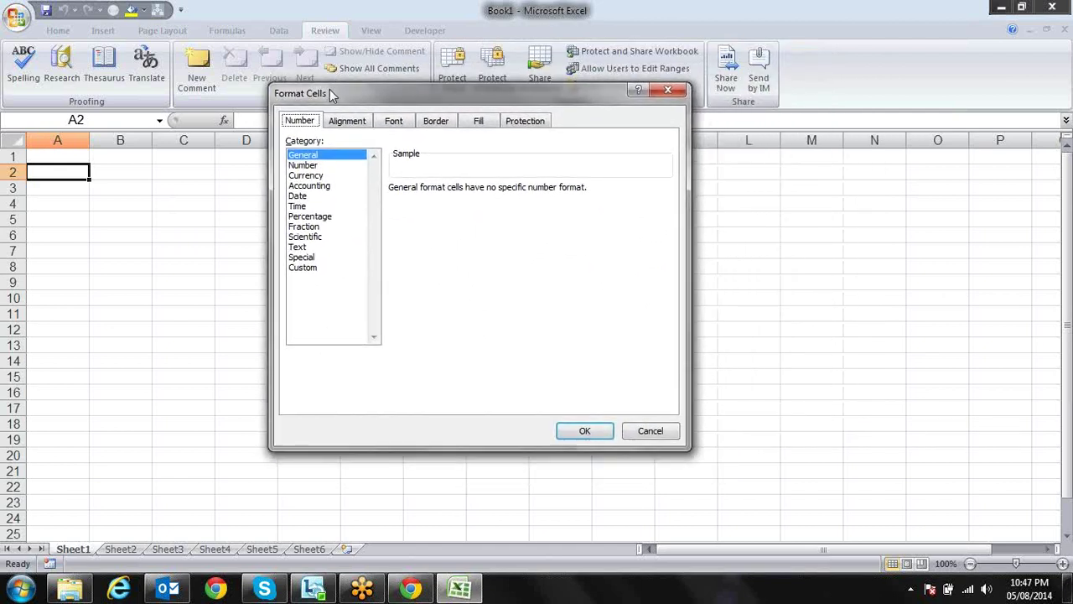
{"action": "left_click", "coordinate": [340, 123]}
{"action": "left_click", "coordinate": [388, 123]}
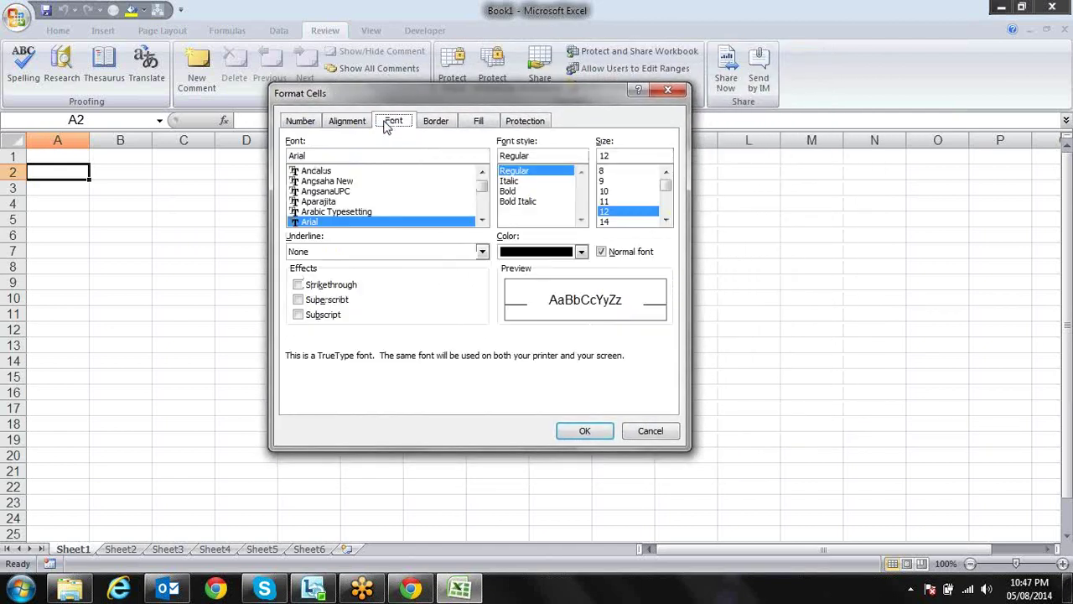
{"action": "left_click", "coordinate": [522, 126]}
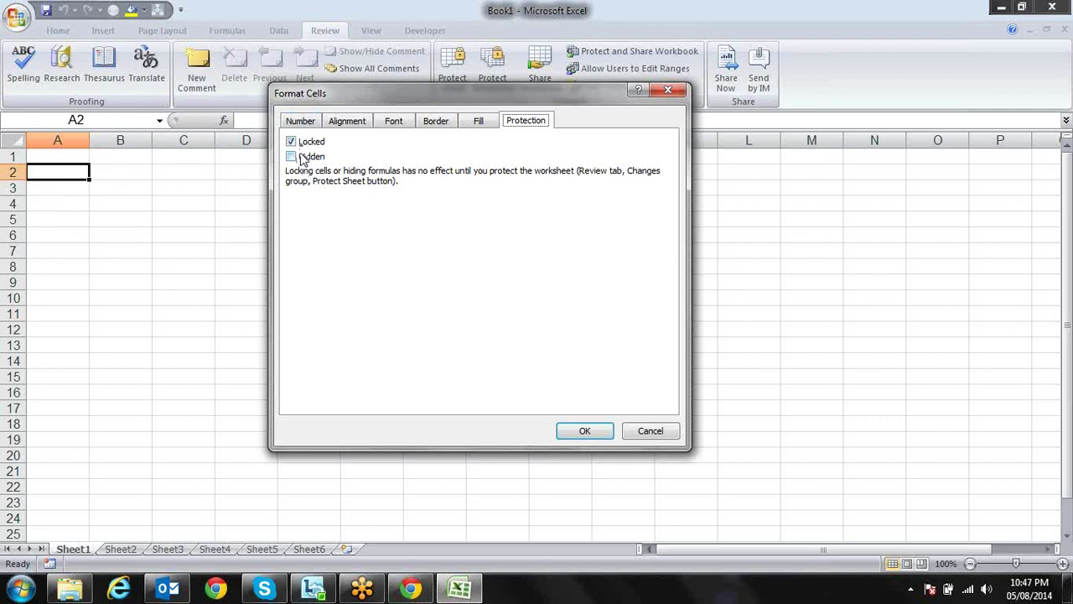
{"action": "left_click", "coordinate": [645, 430]}
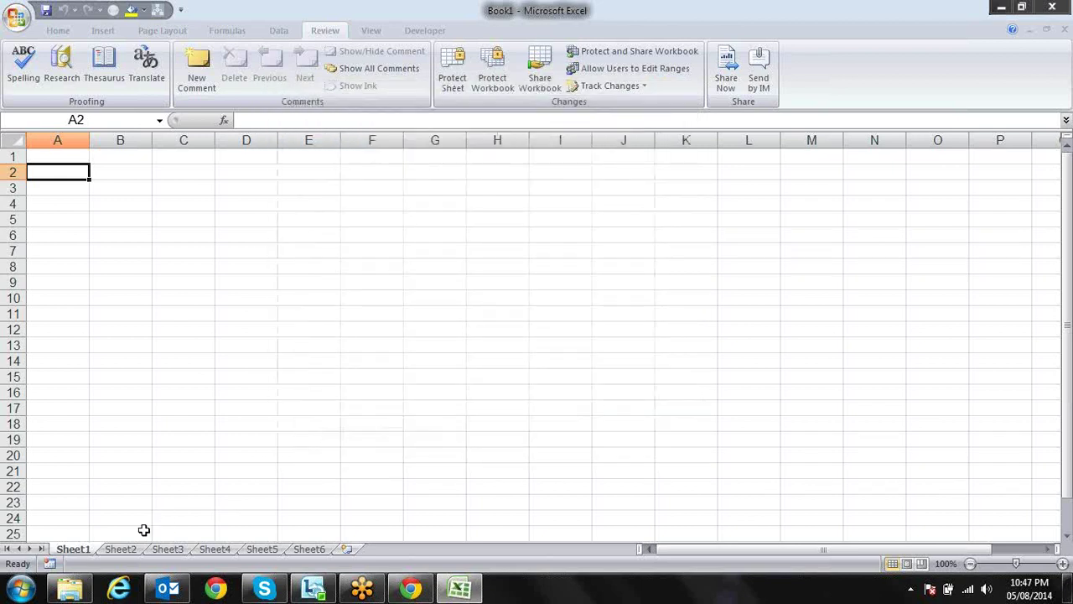
Step: Protect Sheet1 with a confirmed password from its sheet tab menu
{"action": "right_click", "coordinate": [92, 552]}
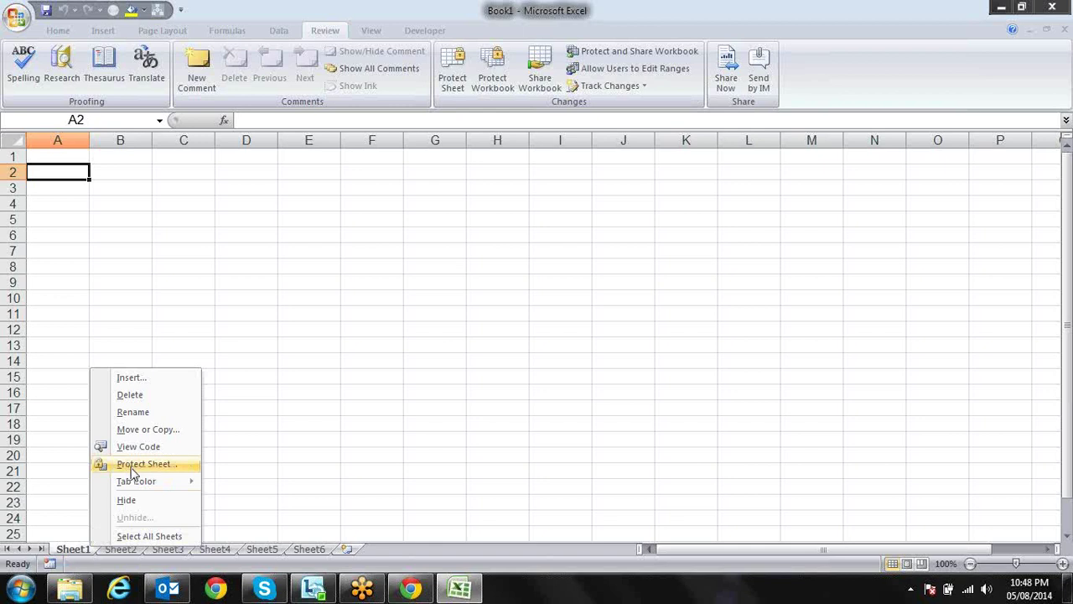
{"action": "left_click", "coordinate": [133, 466]}
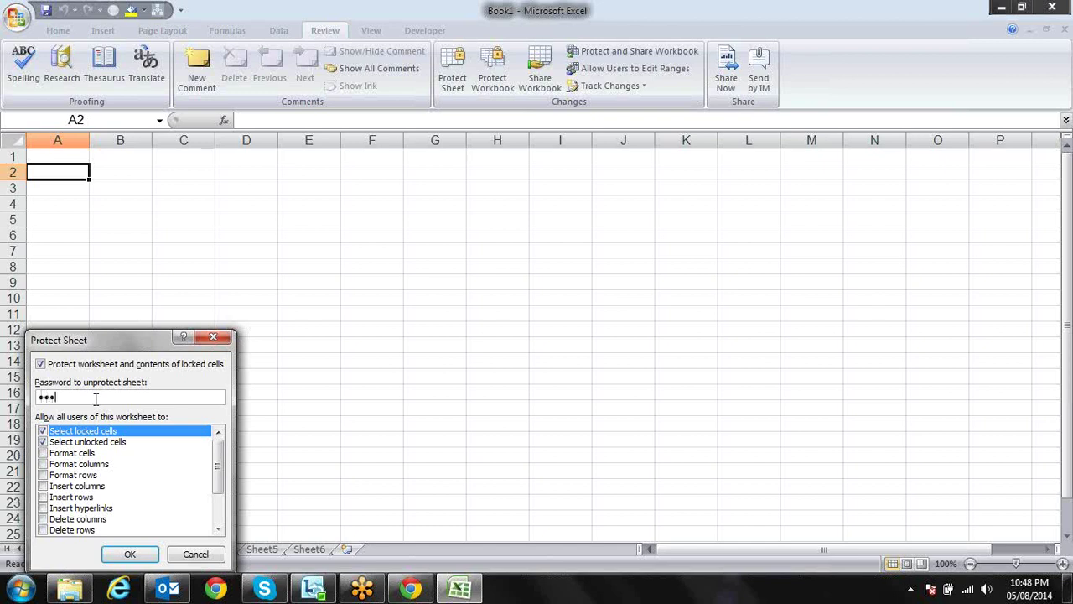
{"action": "key", "text": "Return"}
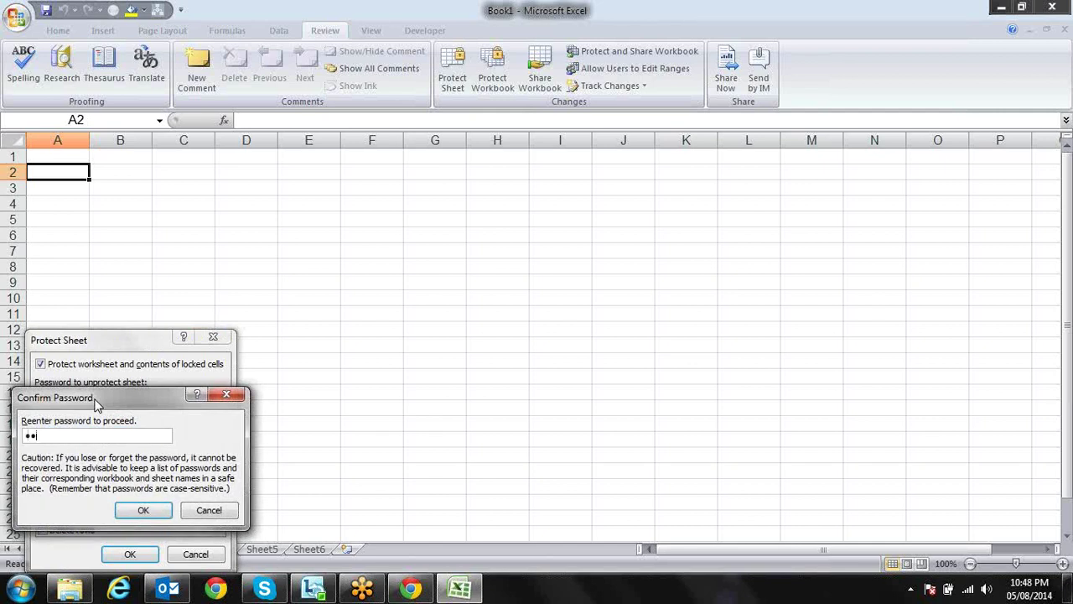
{"action": "key", "text": "Return"}
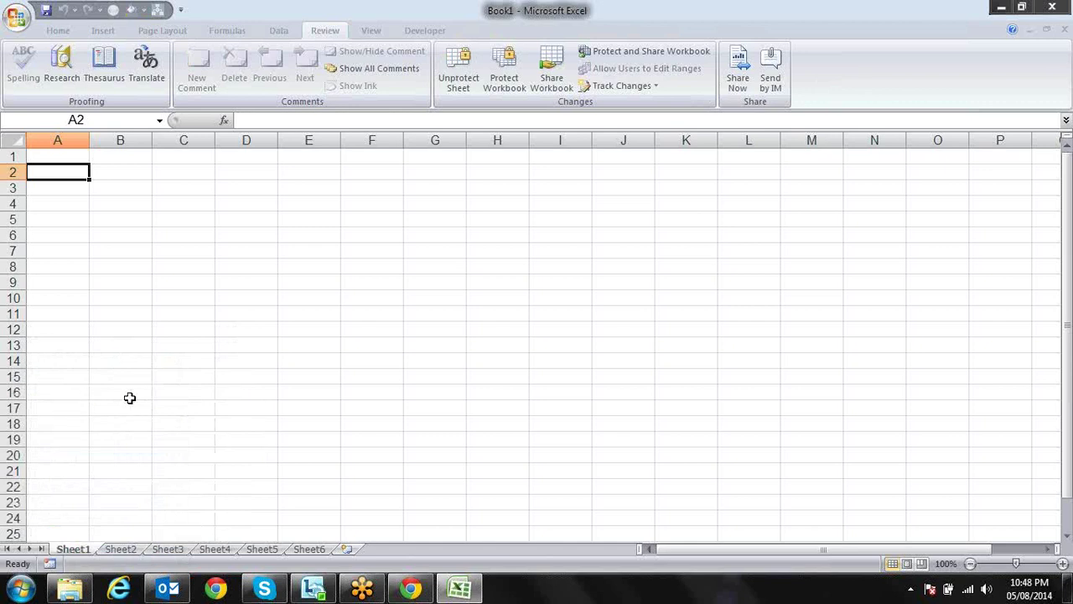
Step: Test that protected cells B3, B4 and B5 refuse edits, dismissing each read-only warning
{"action": "left_click", "coordinate": [143, 192]}
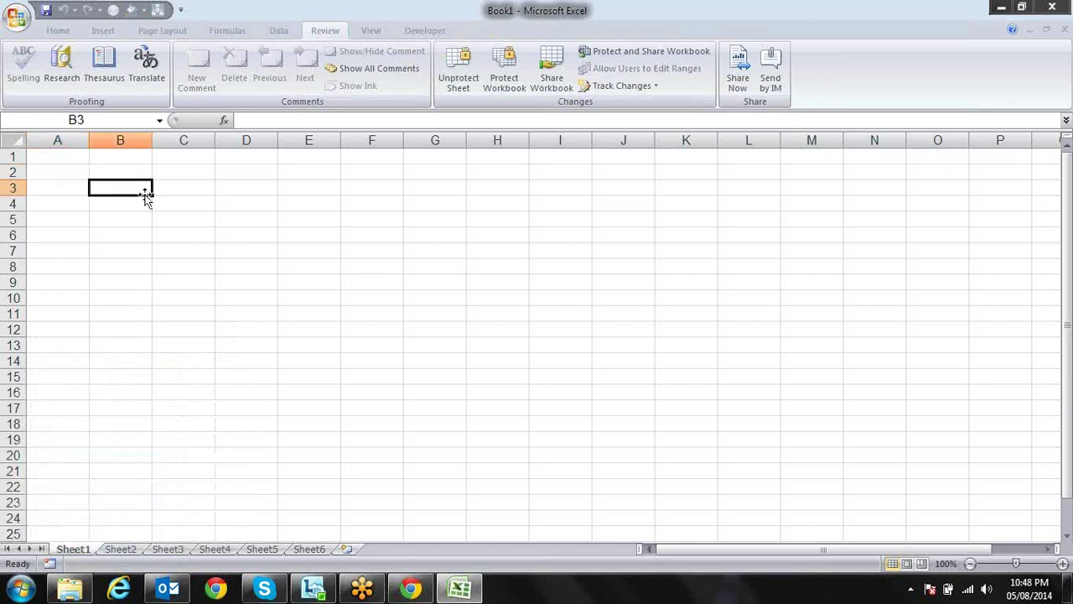
{"action": "double_click", "coordinate": [145, 195]}
{"action": "key", "text": "Return"}
{"action": "key", "text": "Down"}
{"action": "key", "text": "F2"}
{"action": "key", "text": "Return"}
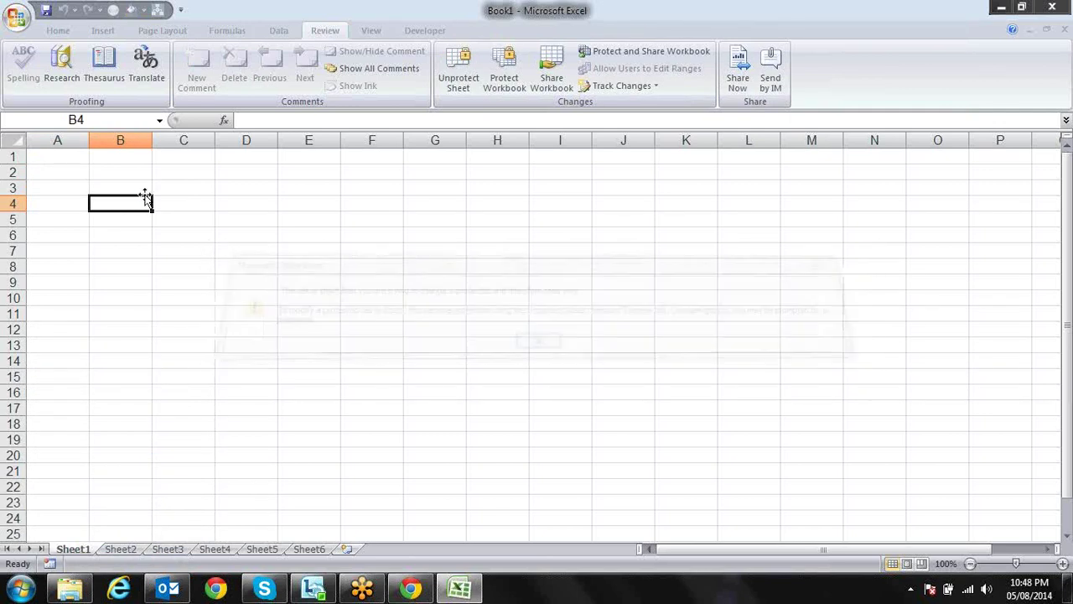
{"action": "key", "text": "Down"}
{"action": "key", "text": "F2"}
{"action": "key", "text": "Return"}
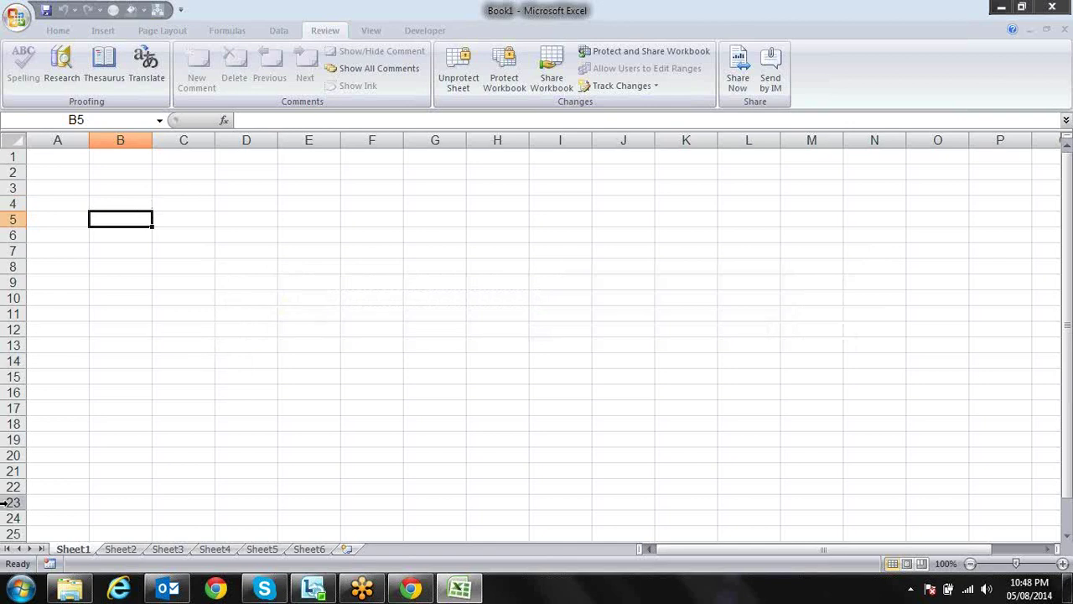
{"action": "left_click", "coordinate": [459, 72]}
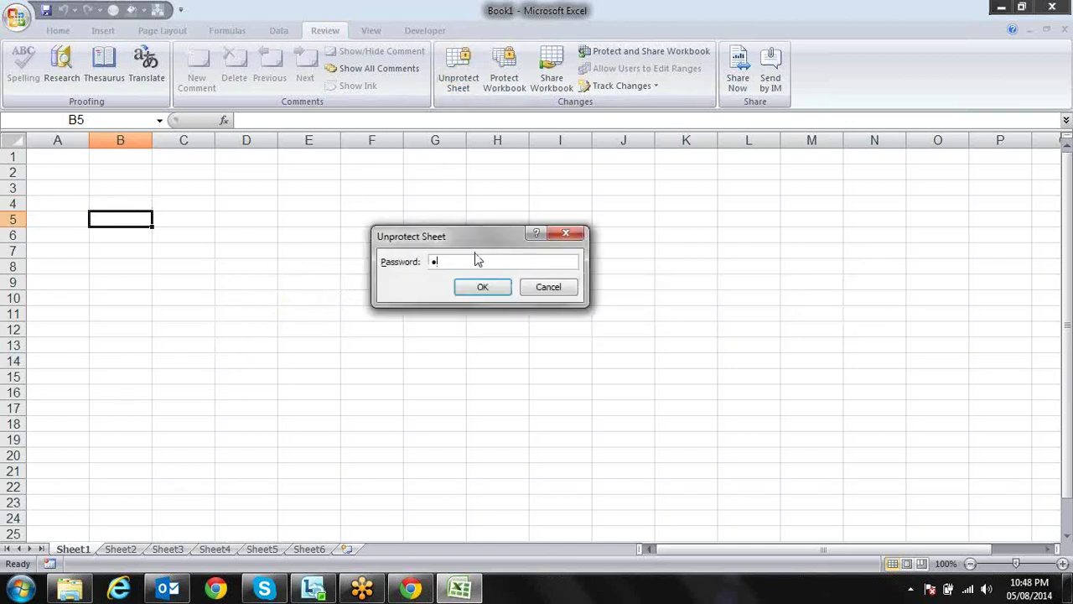
Step: Unprotect Sheet1 with its password, then review cell C4's protection settings and close them unchanged
{"action": "key", "text": "Return"}
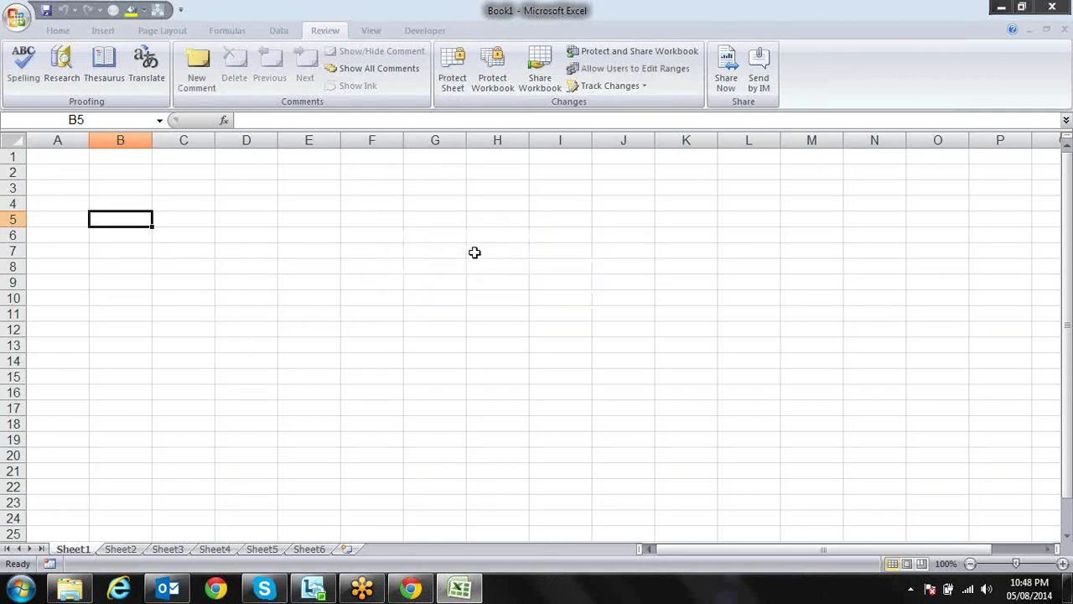
{"action": "right_click", "coordinate": [208, 198]}
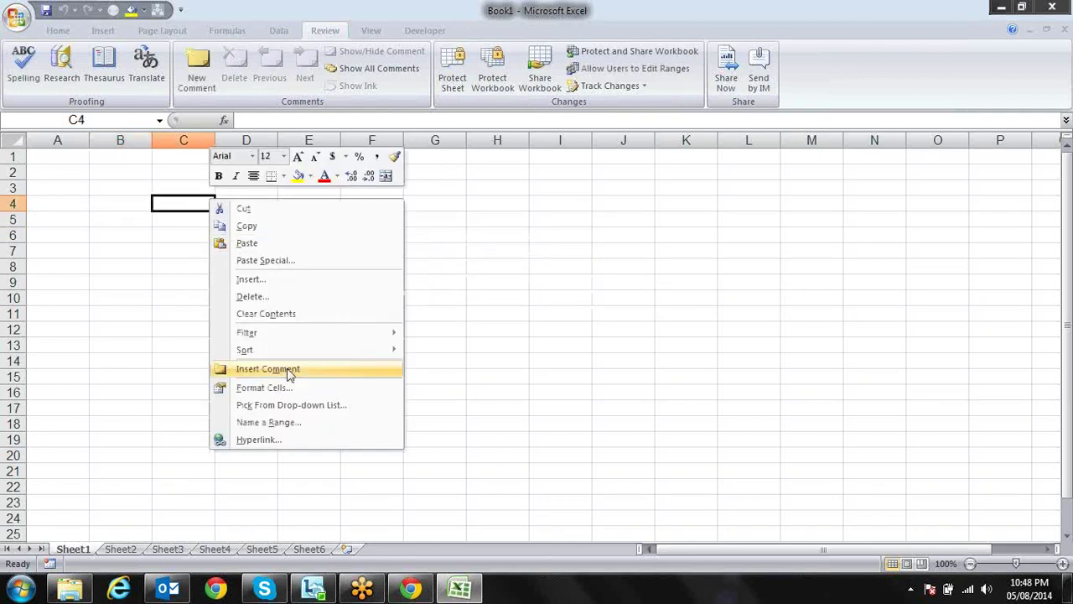
{"action": "left_click", "coordinate": [277, 388]}
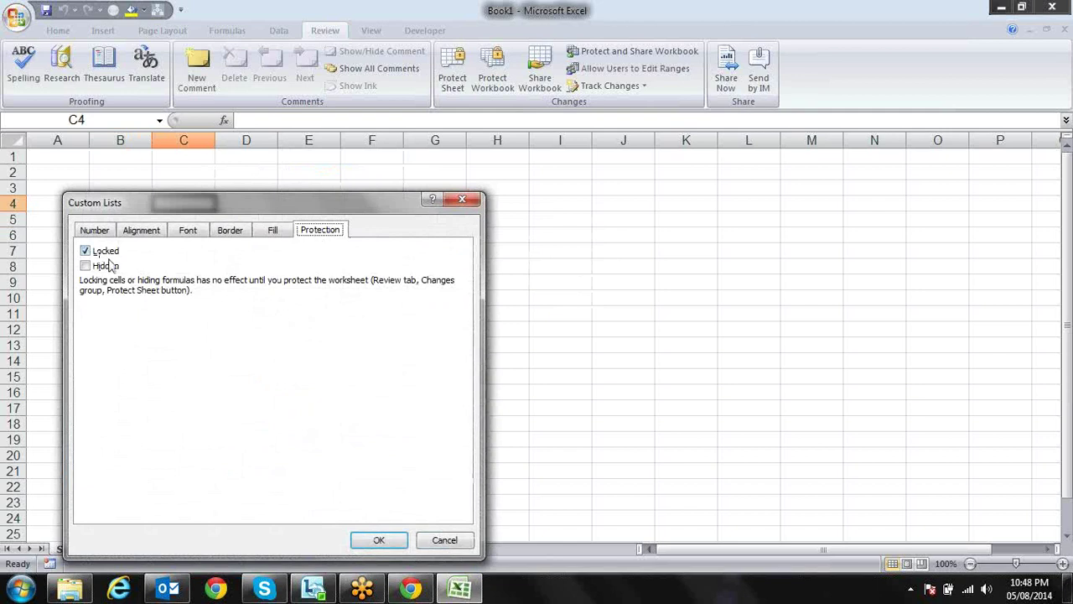
{"action": "left_click", "coordinate": [389, 545]}
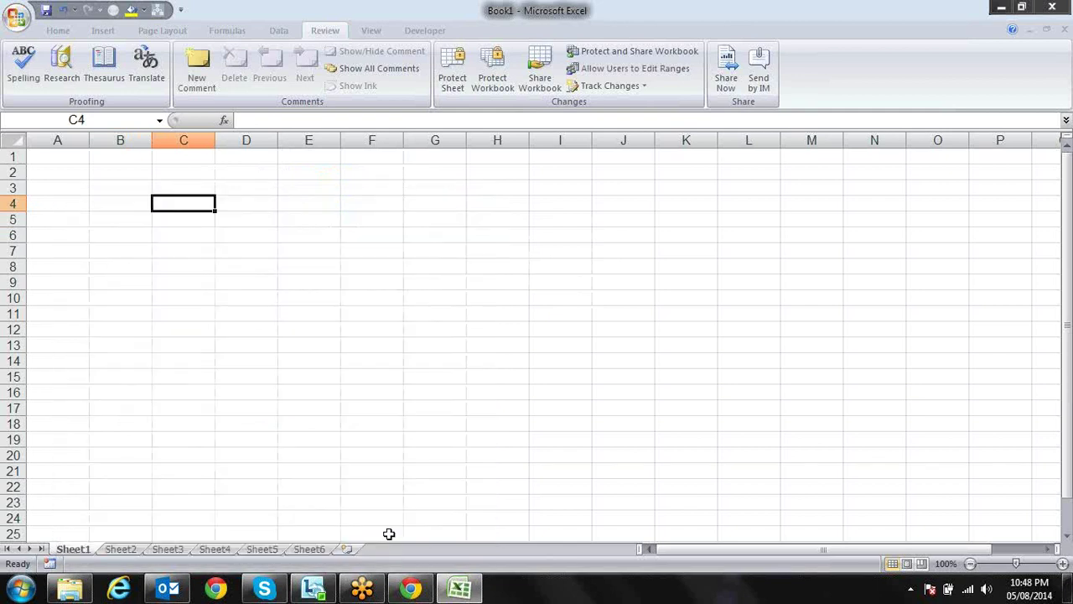
Step: Enter the labels Name, City and Age in cells B2, B4 and B6
{"action": "key", "text": "Up"}
{"action": "key", "text": "Up"}
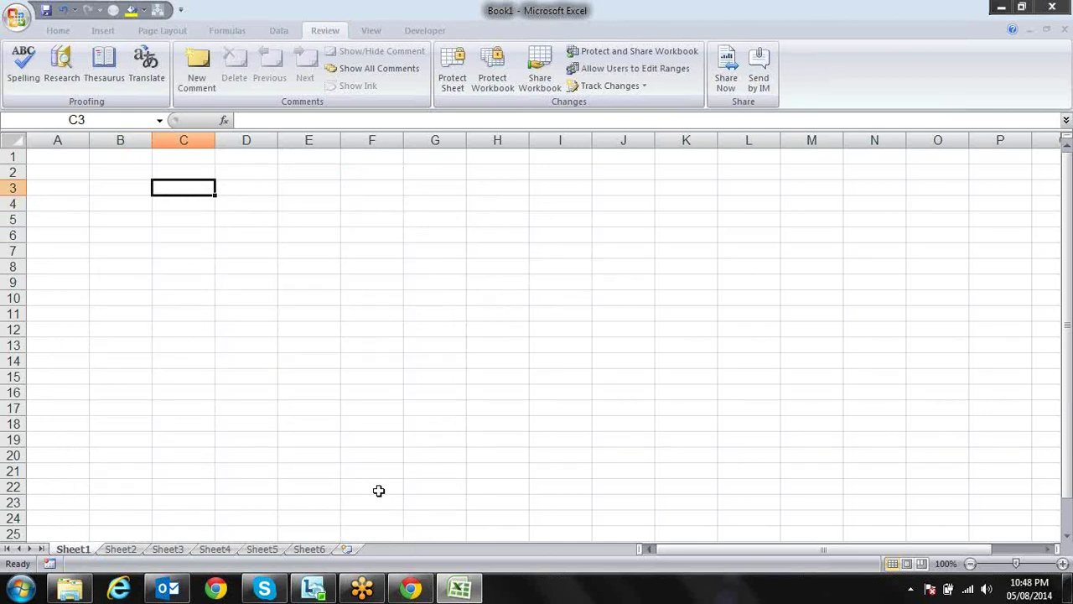
{"action": "key", "text": "Left"}
{"action": "type", "text": "Name"}
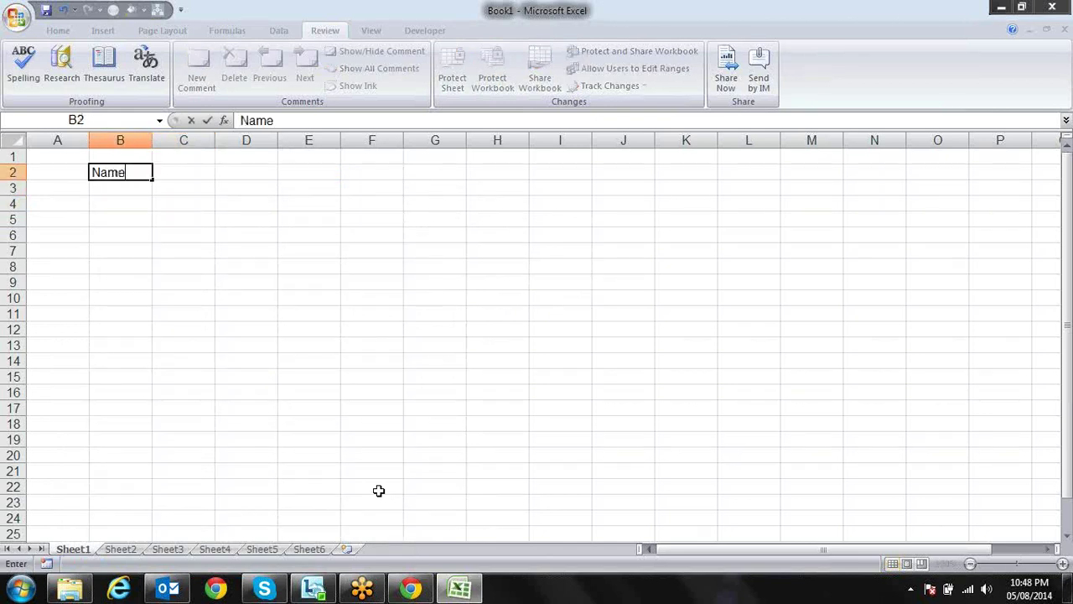
{"action": "key", "text": "Return"}
{"action": "key", "text": "Return"}
{"action": "type", "text": "City"}
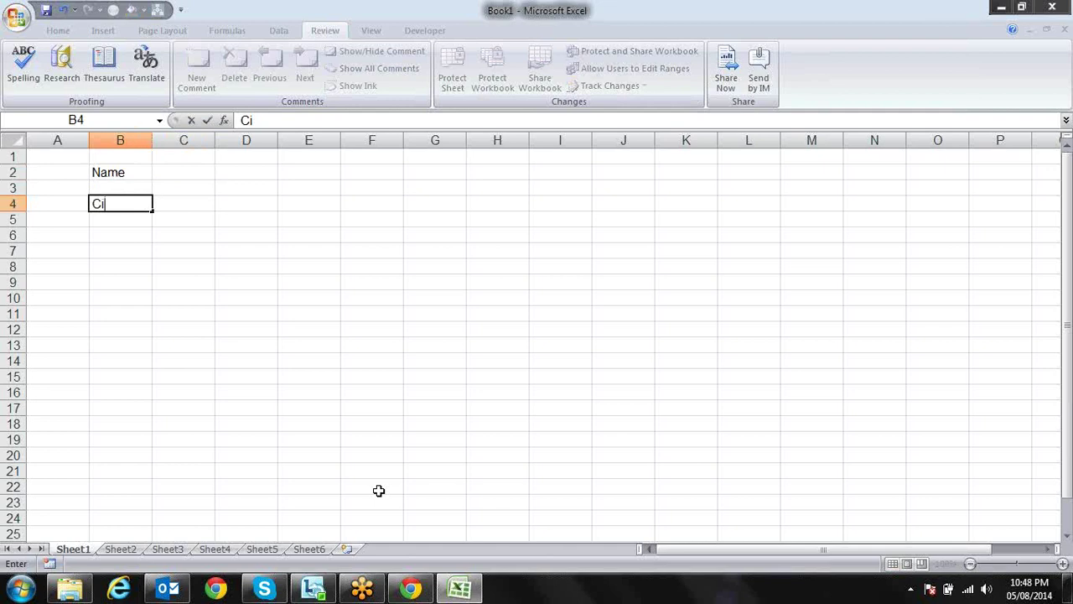
{"action": "key", "text": "Return"}
{"action": "key", "text": "Return"}
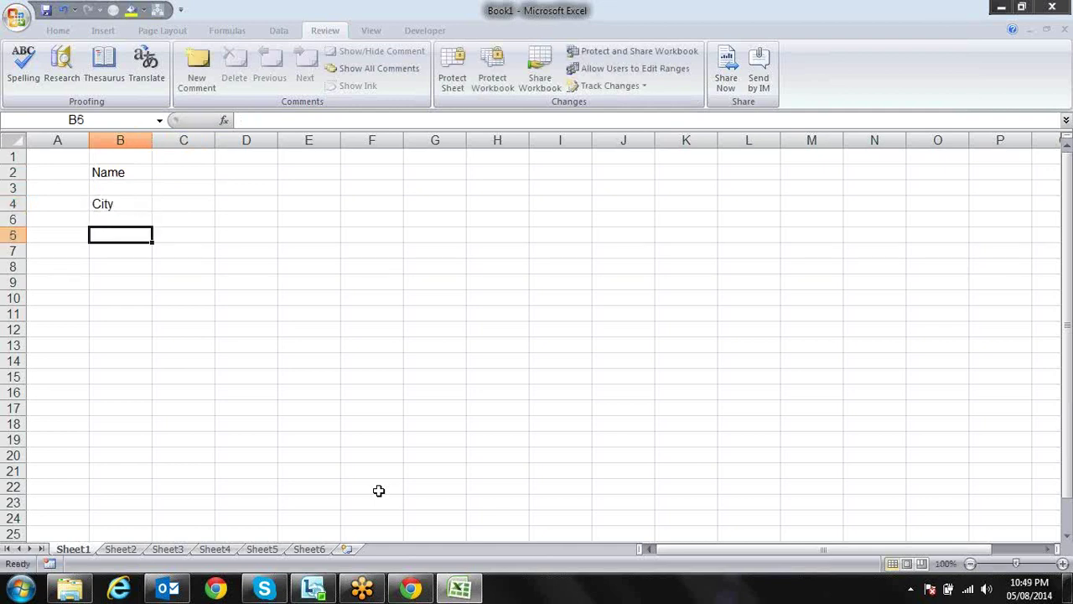
{"action": "type", "text": "Age"}
{"action": "key", "text": "Return"}
{"action": "key", "text": "Up"}
{"action": "key", "text": "Up"}
{"action": "key", "text": "Up"}
{"action": "key", "text": "Up"}
{"action": "key", "text": "Up"}
{"action": "key", "text": "Right"}
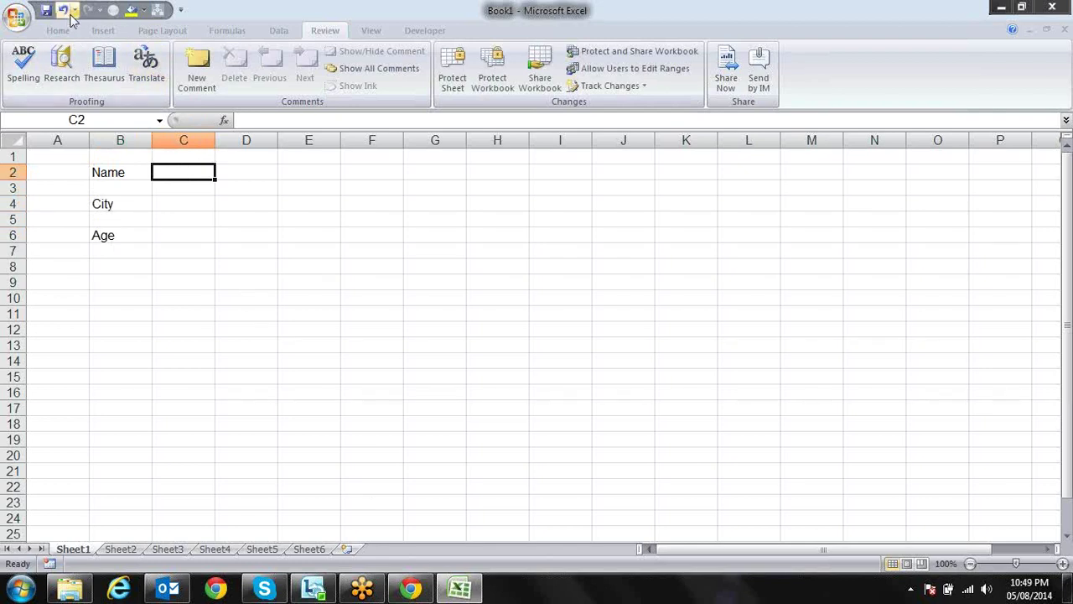
Step: Fill cells C2, C4 and C6 with yellow from the Home tab
{"action": "left_click", "coordinate": [58, 31]}
{"action": "left_click", "coordinate": [232, 82]}
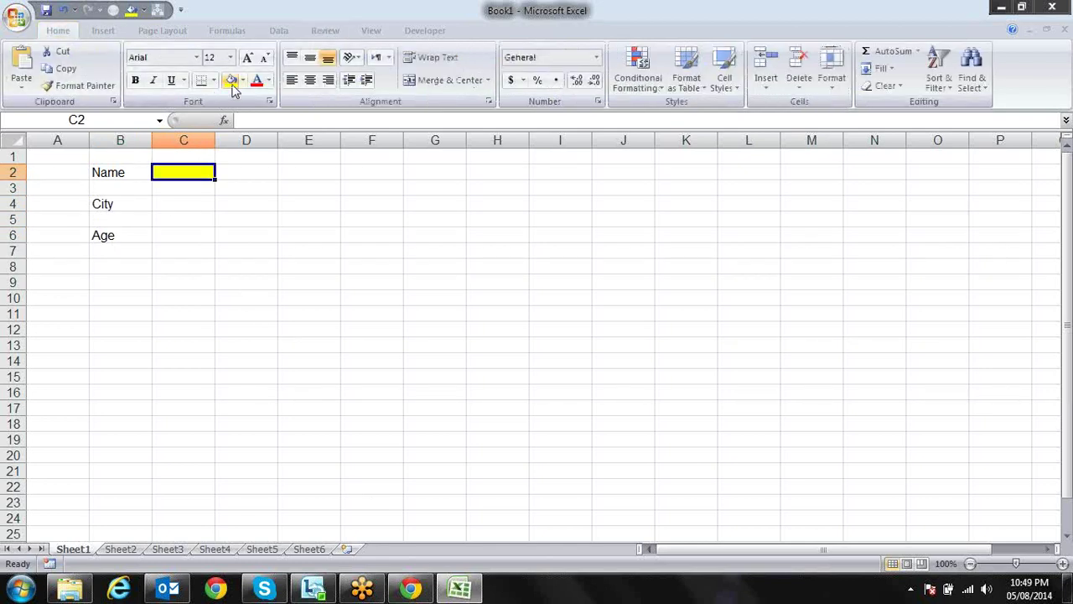
{"action": "left_click", "coordinate": [181, 203]}
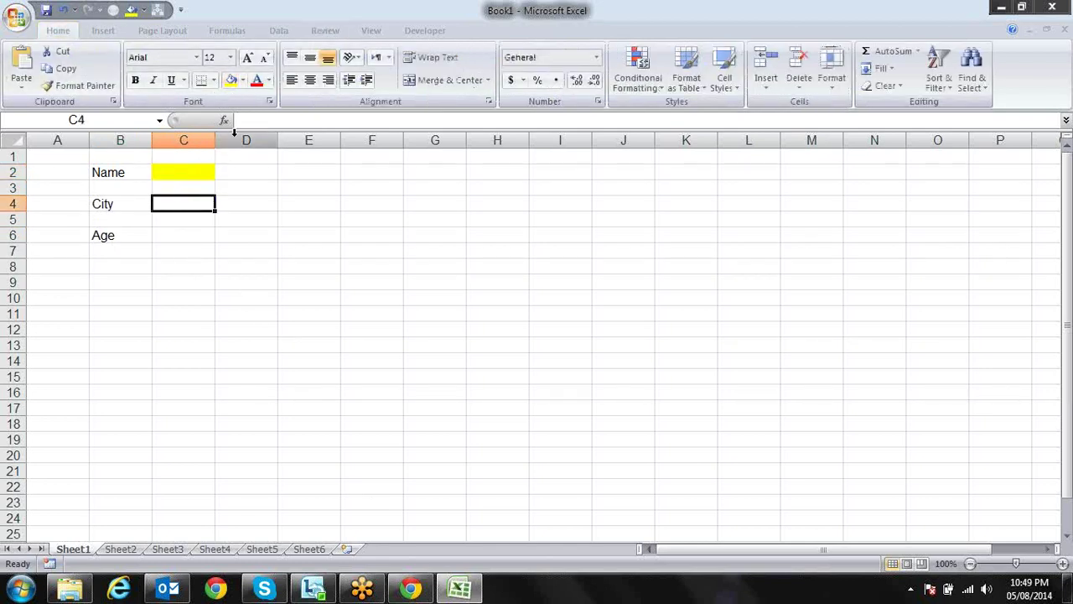
{"action": "left_click", "coordinate": [232, 81]}
{"action": "left_click", "coordinate": [203, 238]}
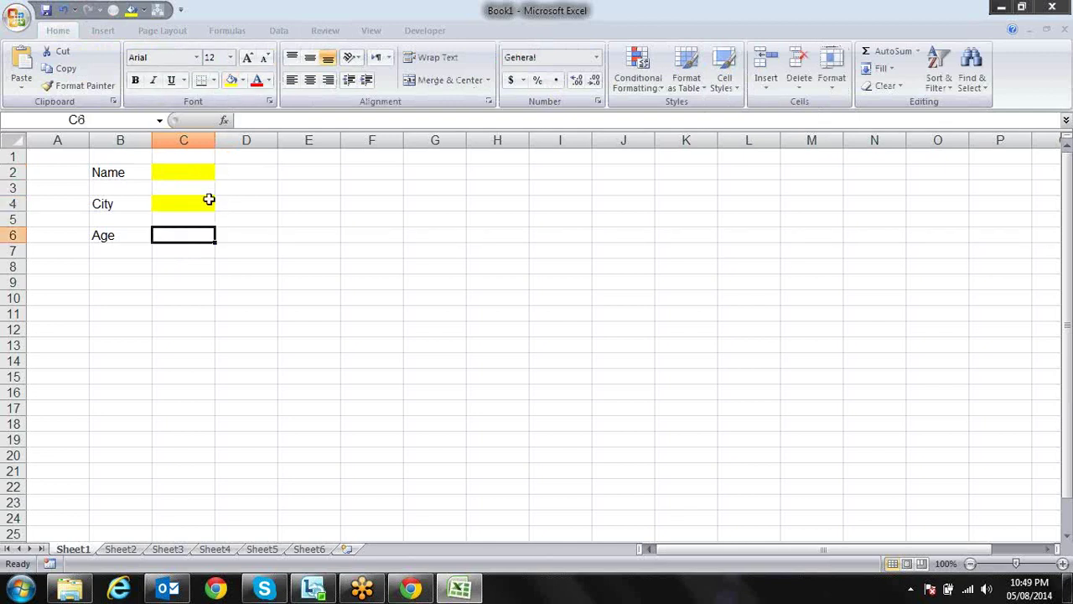
{"action": "left_click", "coordinate": [231, 80]}
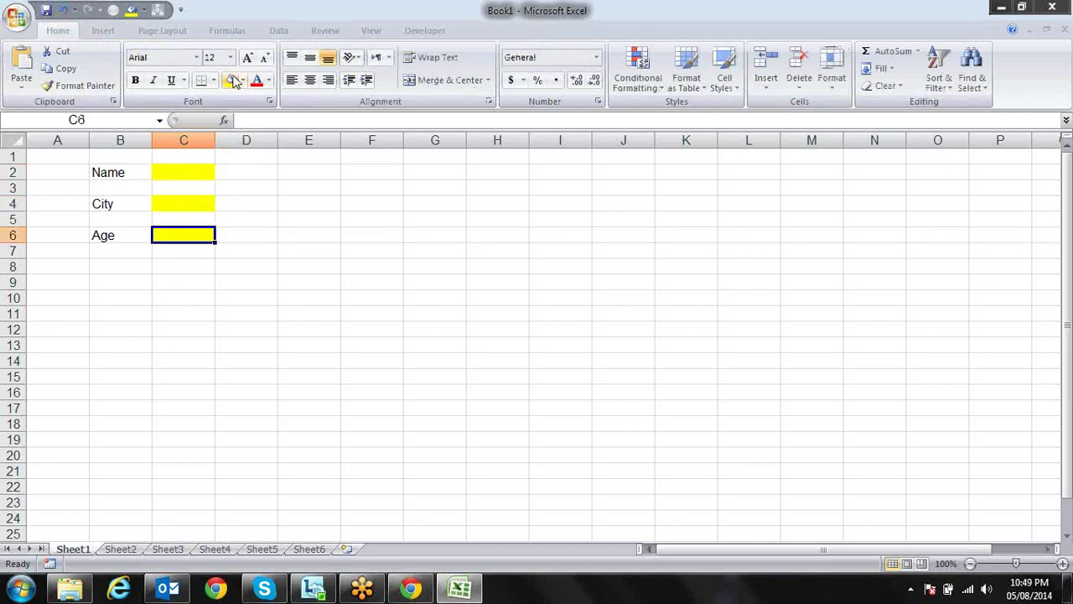
Step: Select the yellow cells C2, C4 and C6 together
{"action": "left_click", "coordinate": [209, 170]}
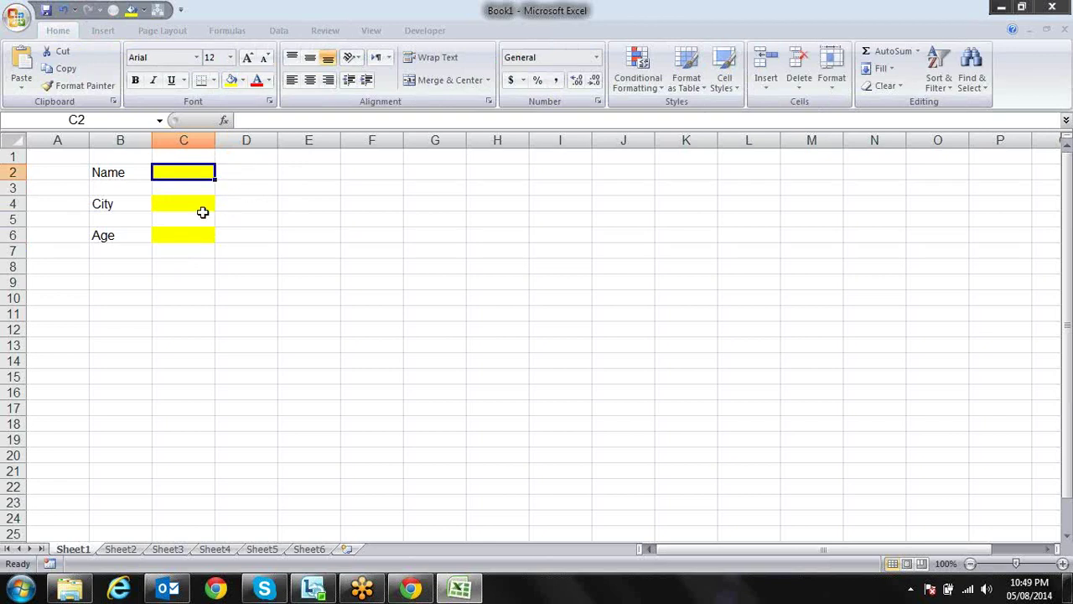
{"action": "left_click", "coordinate": [203, 211]}
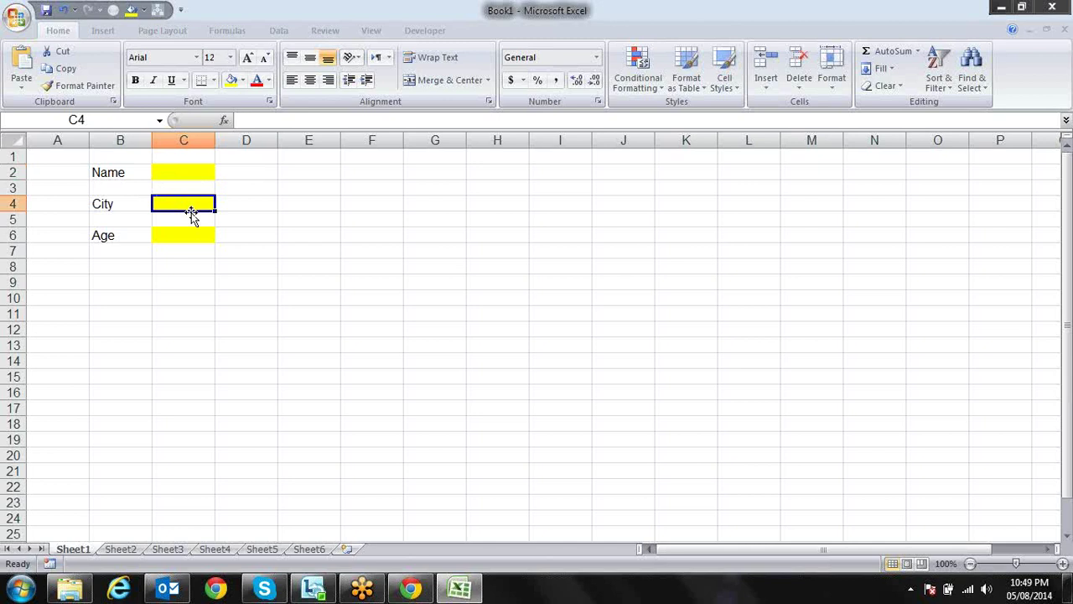
{"action": "key", "text": "Right"}
{"action": "key", "text": "Right"}
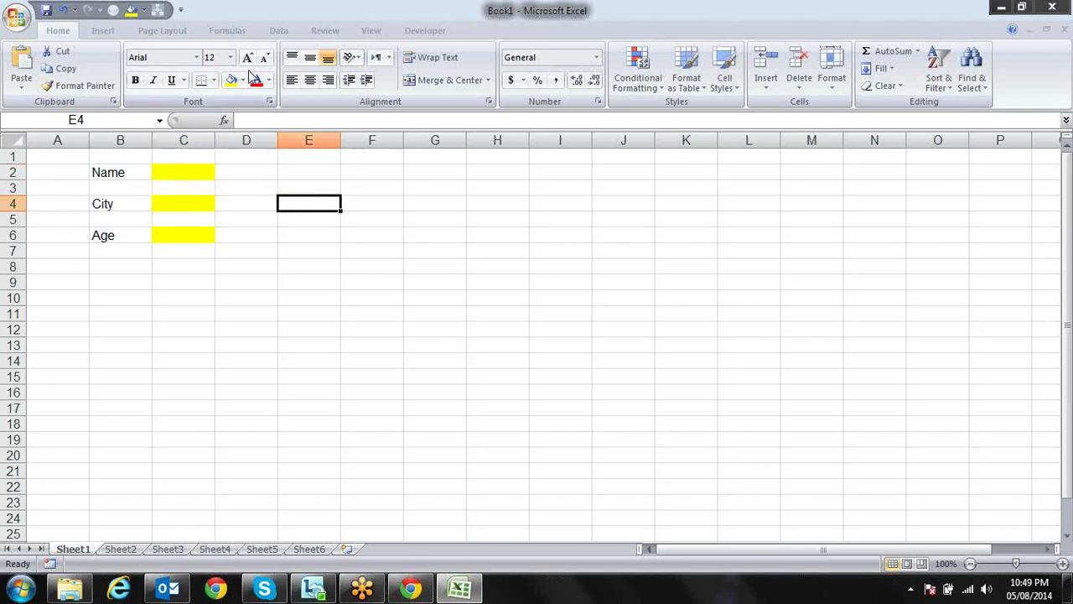
{"action": "left_click", "coordinate": [180, 170]}
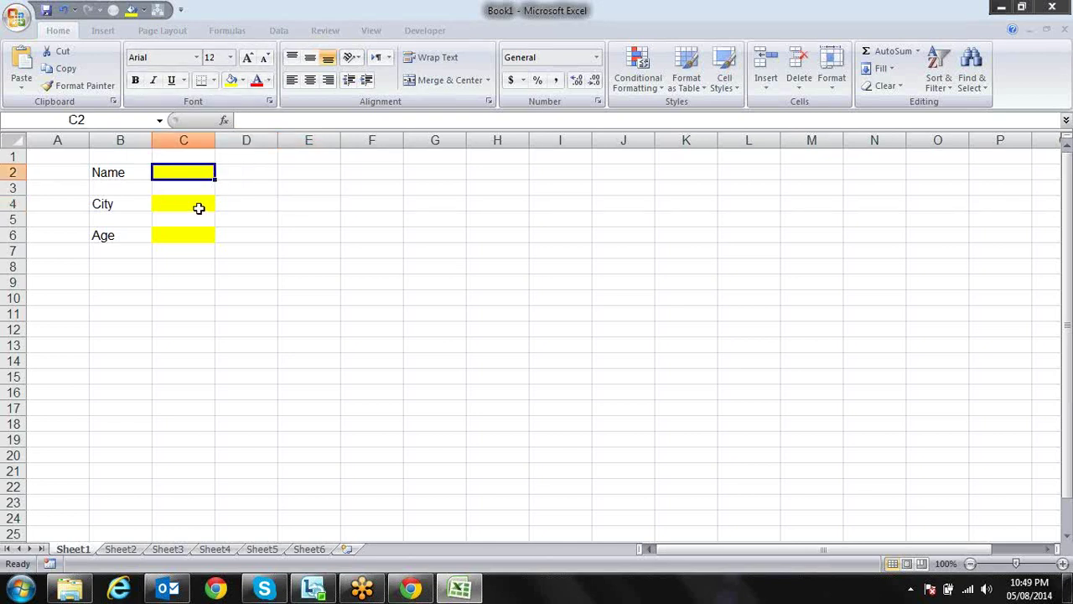
{"action": "left_click", "coordinate": [198, 206]}
{"action": "left_click", "coordinate": [197, 238]}
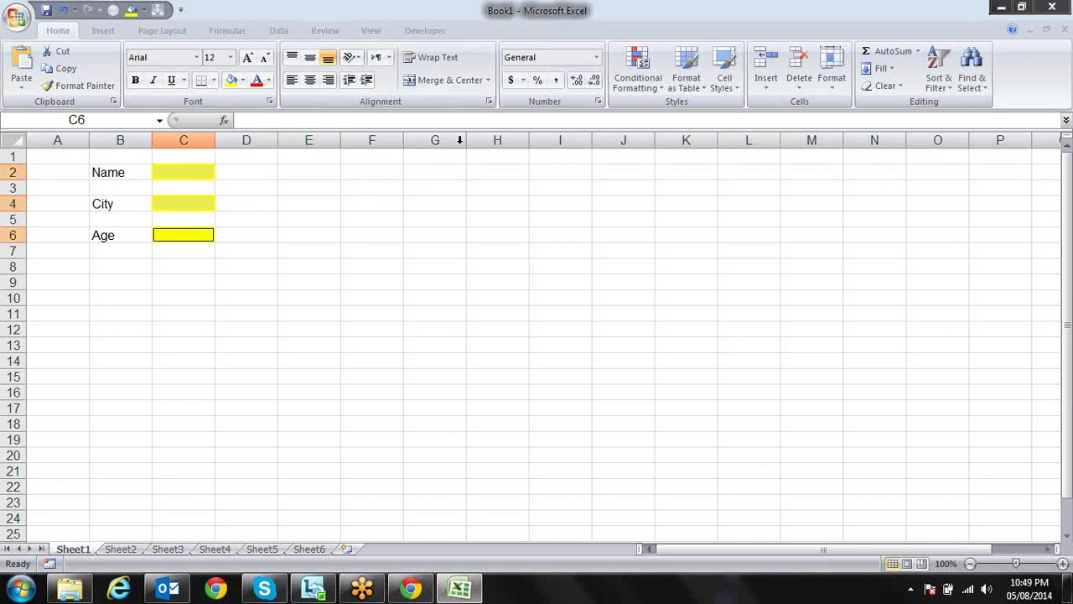
Step: Clear the Locked option for the yellow cells C2, C4 and C6
{"action": "left_click", "coordinate": [598, 100]}
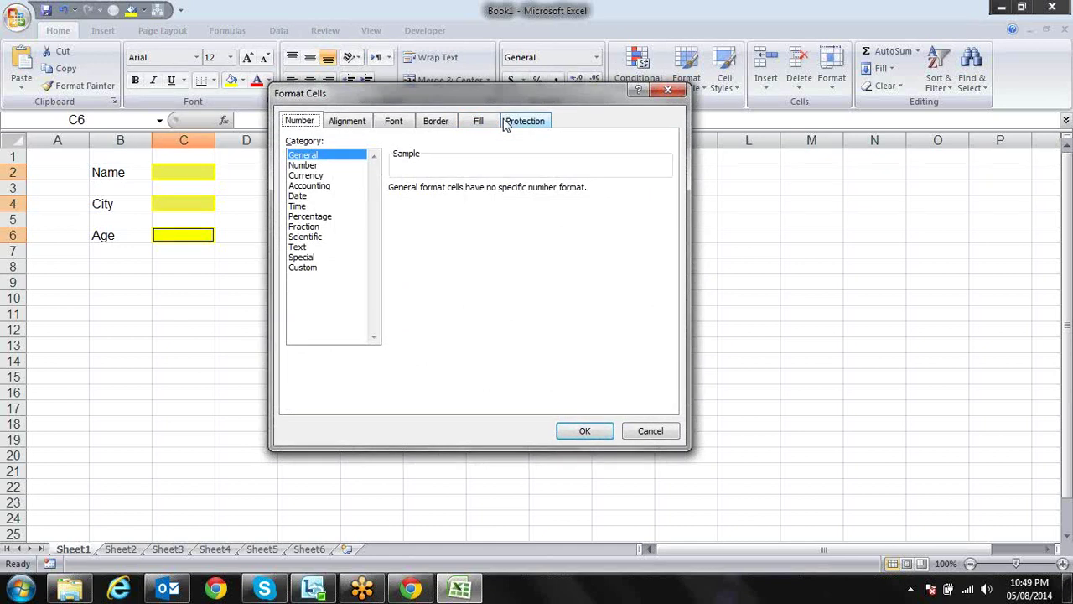
{"action": "left_click", "coordinate": [524, 120]}
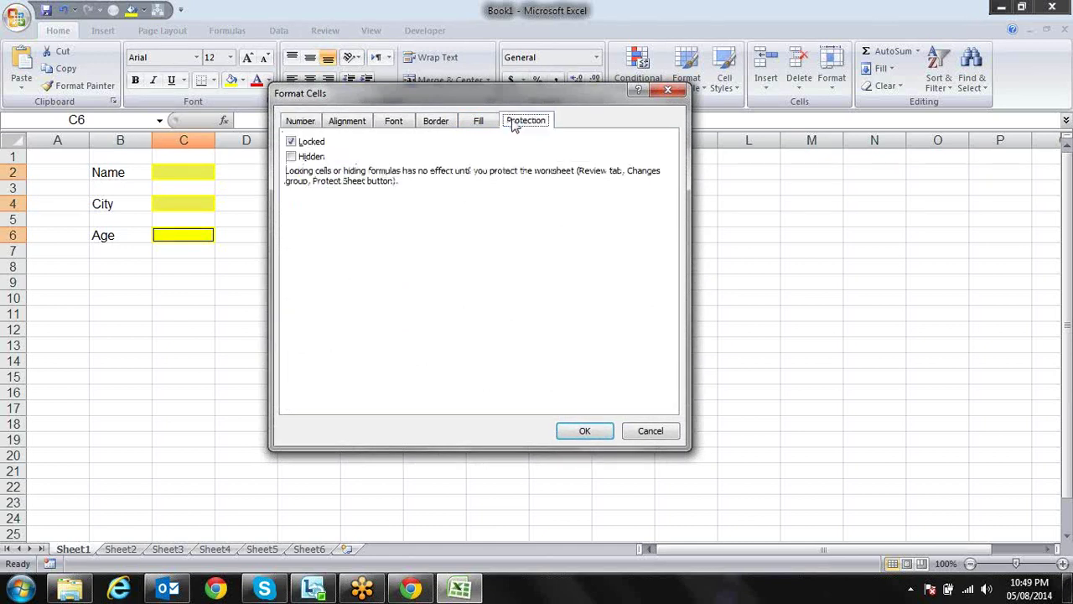
{"action": "left_click", "coordinate": [292, 142]}
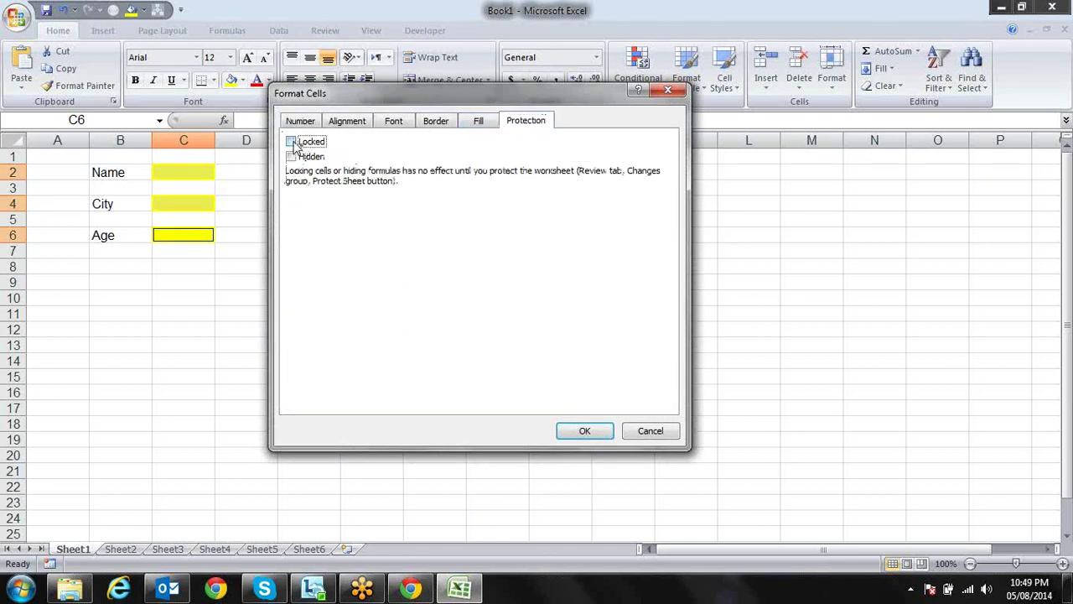
{"action": "left_click", "coordinate": [584, 431]}
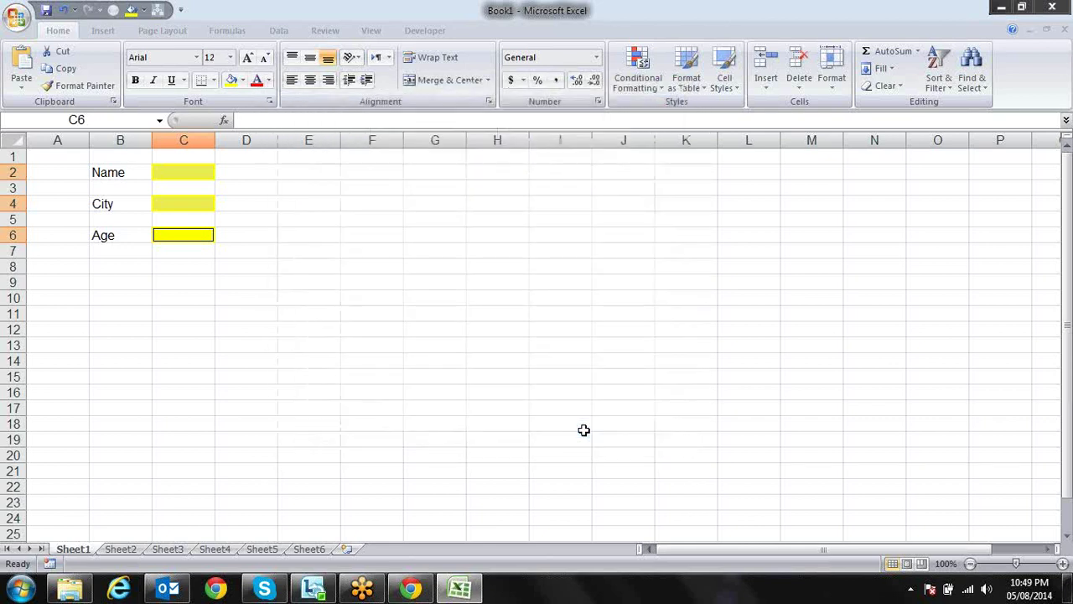
{"action": "left_click", "coordinate": [461, 379]}
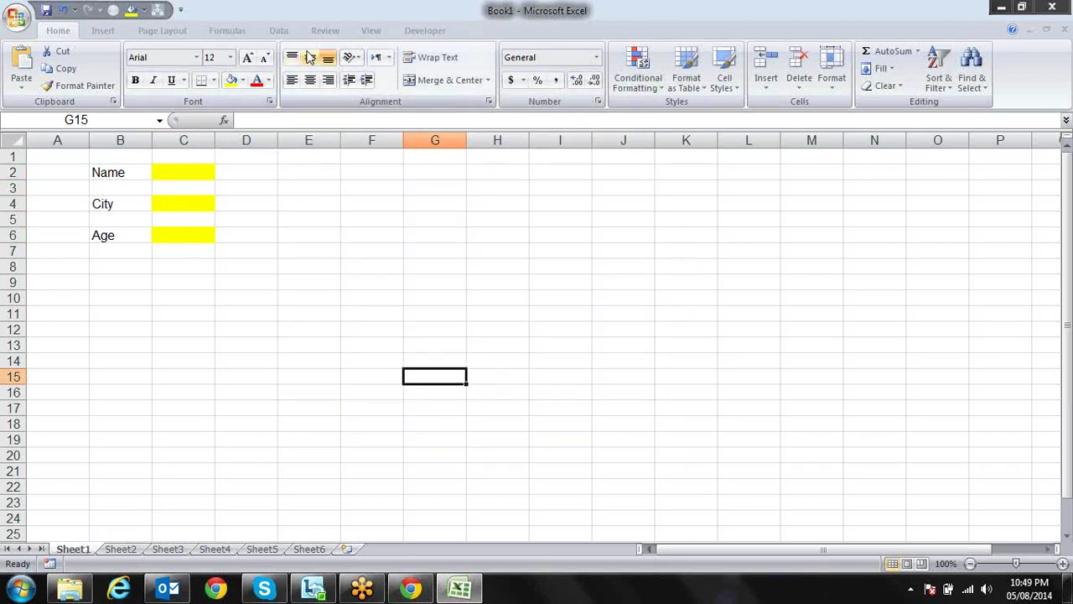
Step: Protect Sheet1 again from the Review tab with a confirmed password
{"action": "left_click", "coordinate": [326, 32]}
{"action": "left_click", "coordinate": [454, 79]}
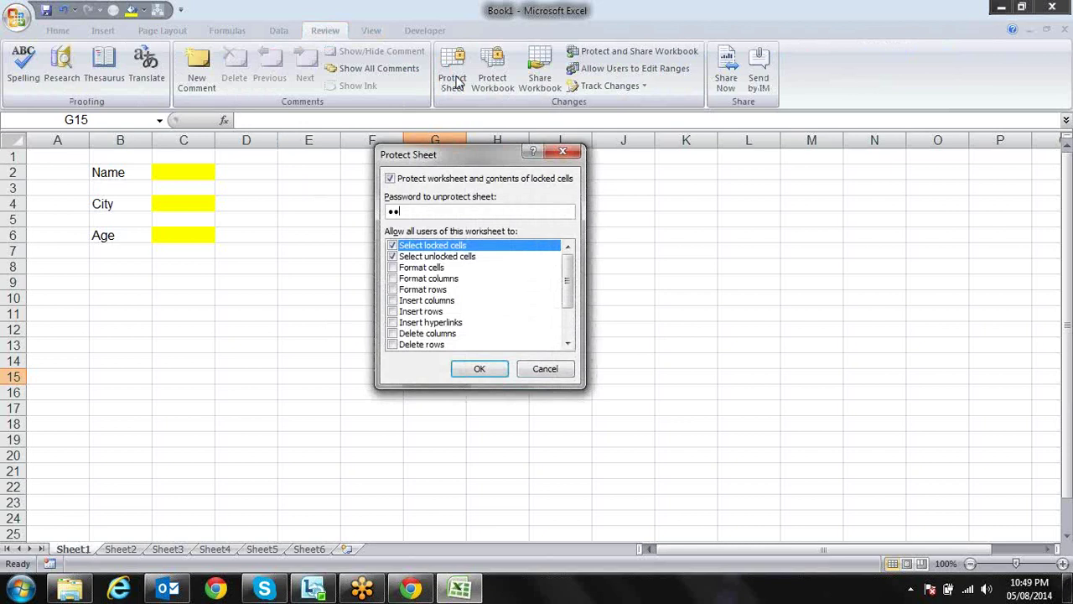
{"action": "key", "text": "Return"}
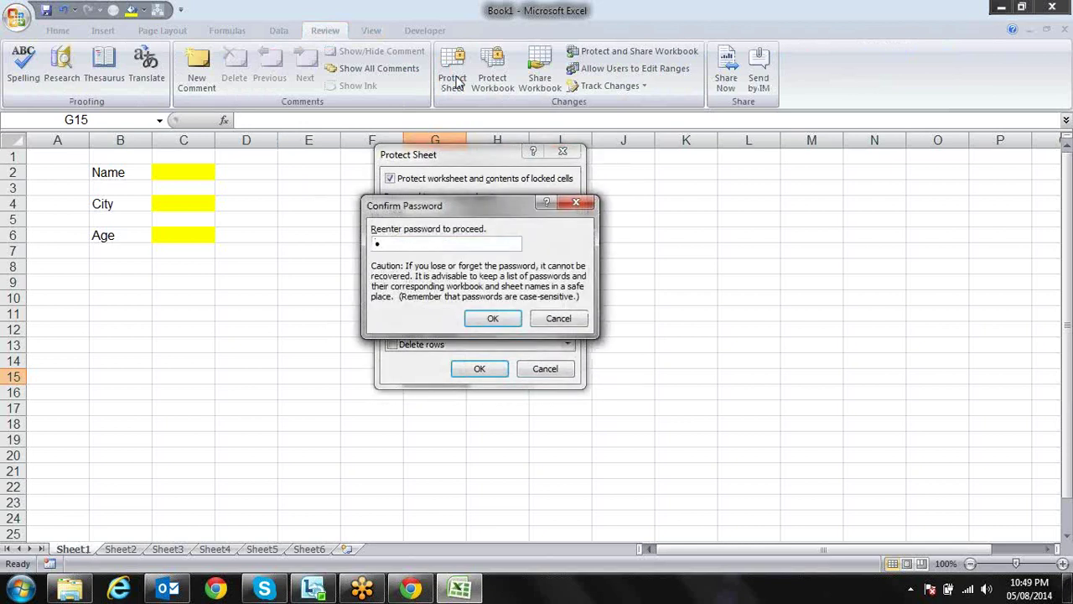
{"action": "key", "text": "Return"}
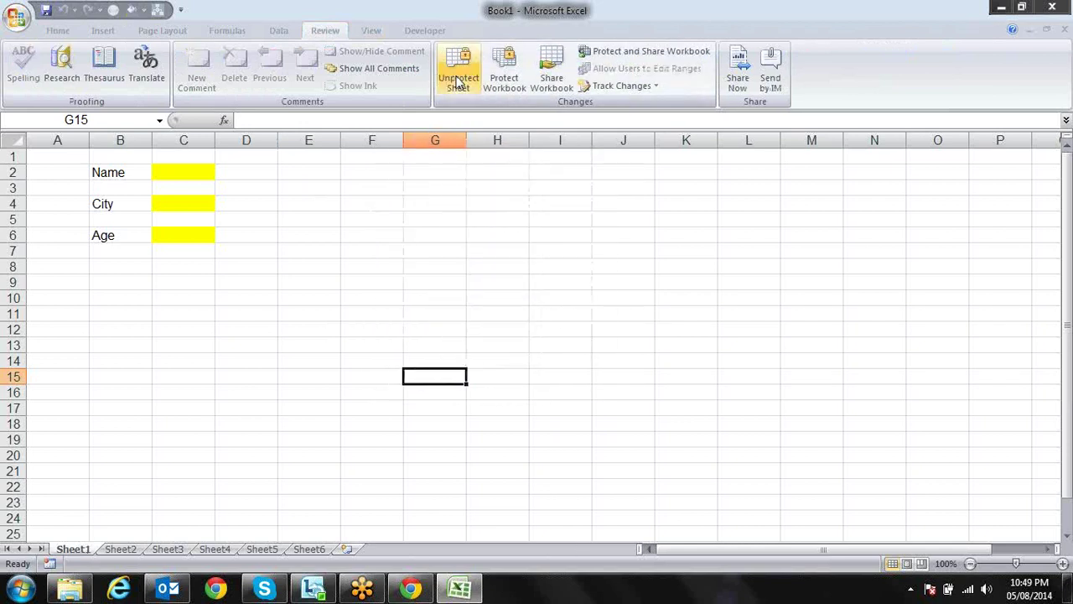
Step: Try typing in locked cells around D2 and dismiss the read-only warnings
{"action": "left_click", "coordinate": [178, 187]}
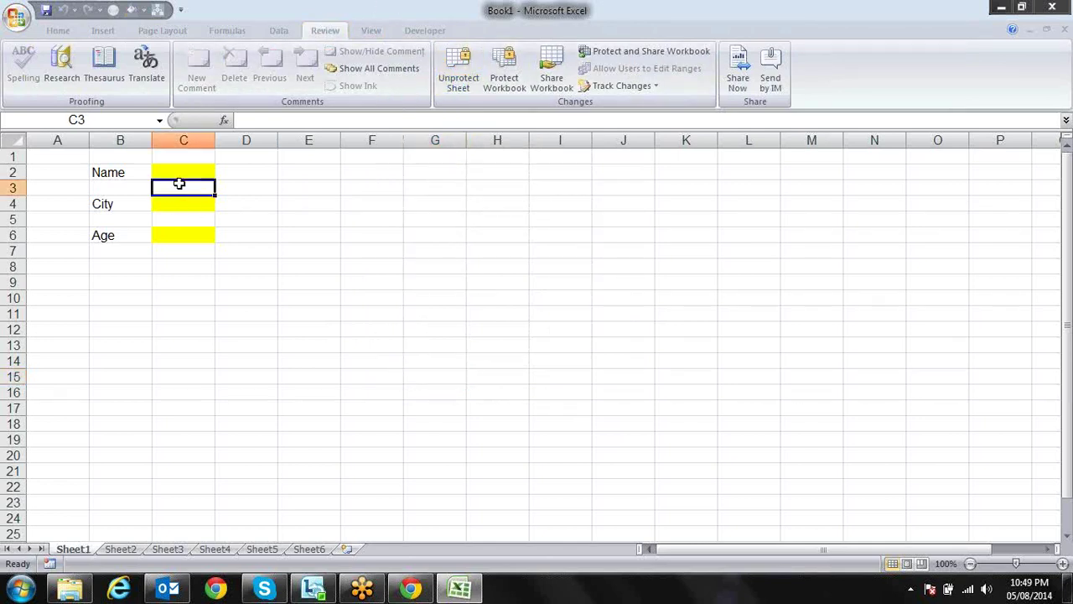
{"action": "left_click", "coordinate": [256, 177]}
{"action": "key", "text": "a"}
{"action": "key", "text": "Return"}
{"action": "key", "text": "Return"}
{"action": "key", "text": "a"}
{"action": "key", "text": "Return"}
{"action": "key", "text": "Up"}
{"action": "key", "text": "Left"}
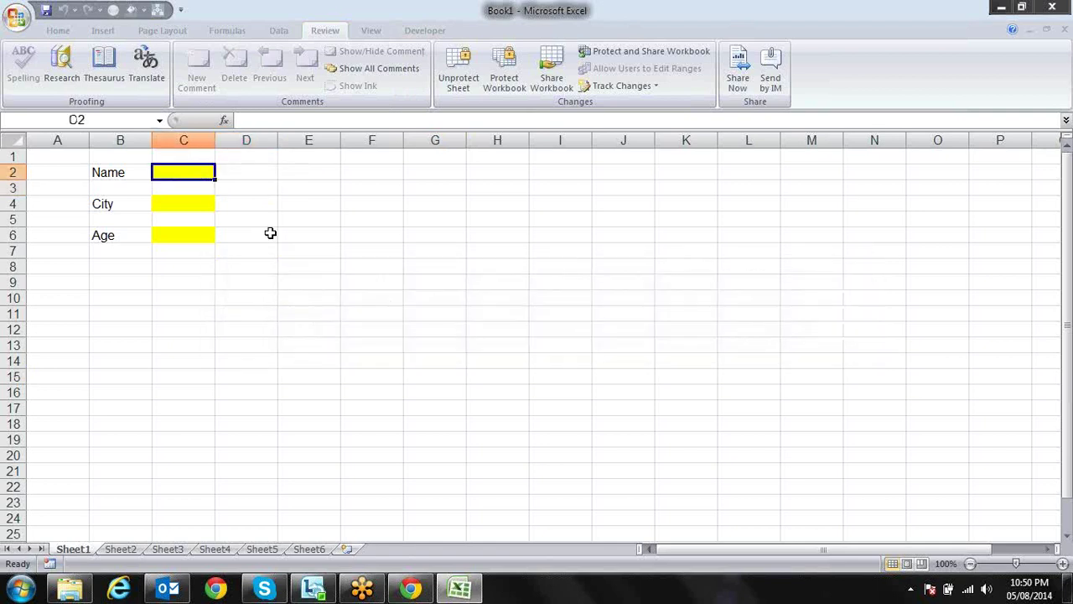
Step: Enter a sample name in C2, Agra in C4 and 29 in C6
{"action": "type", "text": "sandeep"}
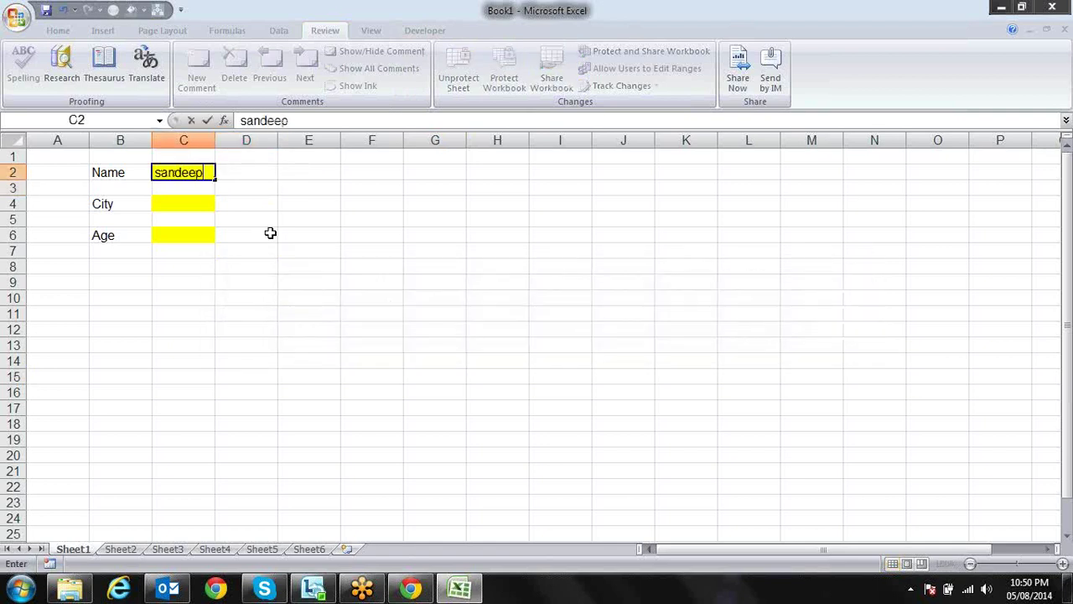
{"action": "key", "text": "Return"}
{"action": "key", "text": "Down"}
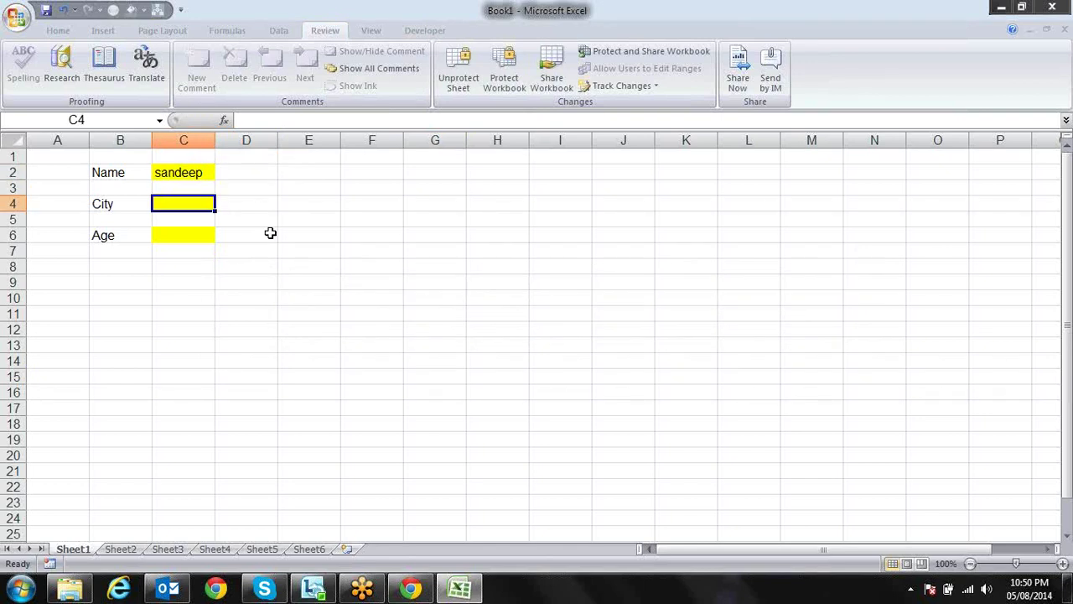
{"action": "type", "text": "Agra"}
{"action": "key", "text": "Return"}
{"action": "key", "text": "Down"}
{"action": "type", "text": "29"}
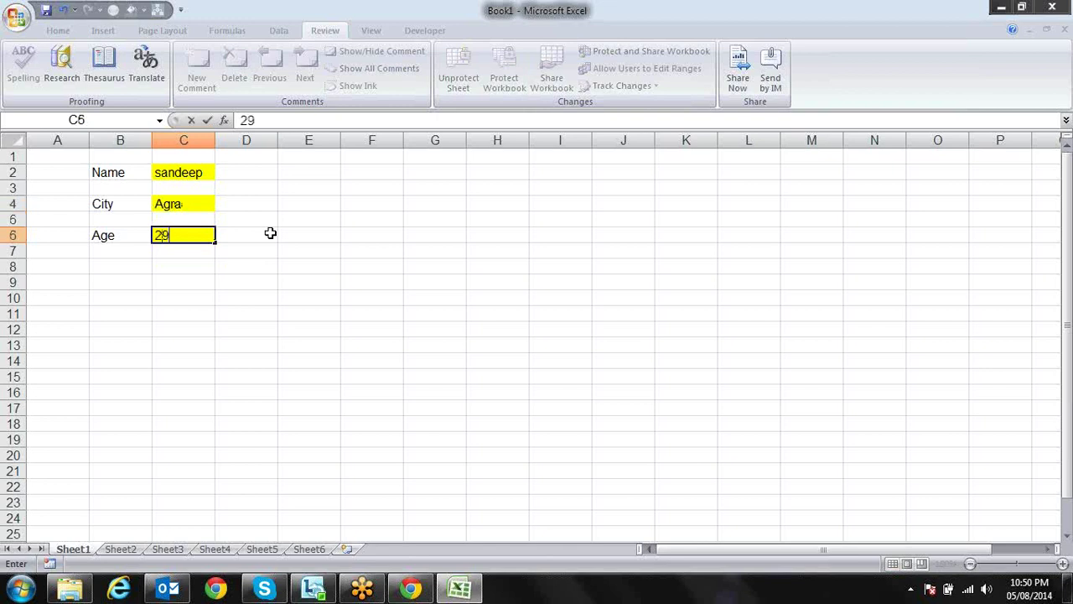
{"action": "key", "text": "Return"}
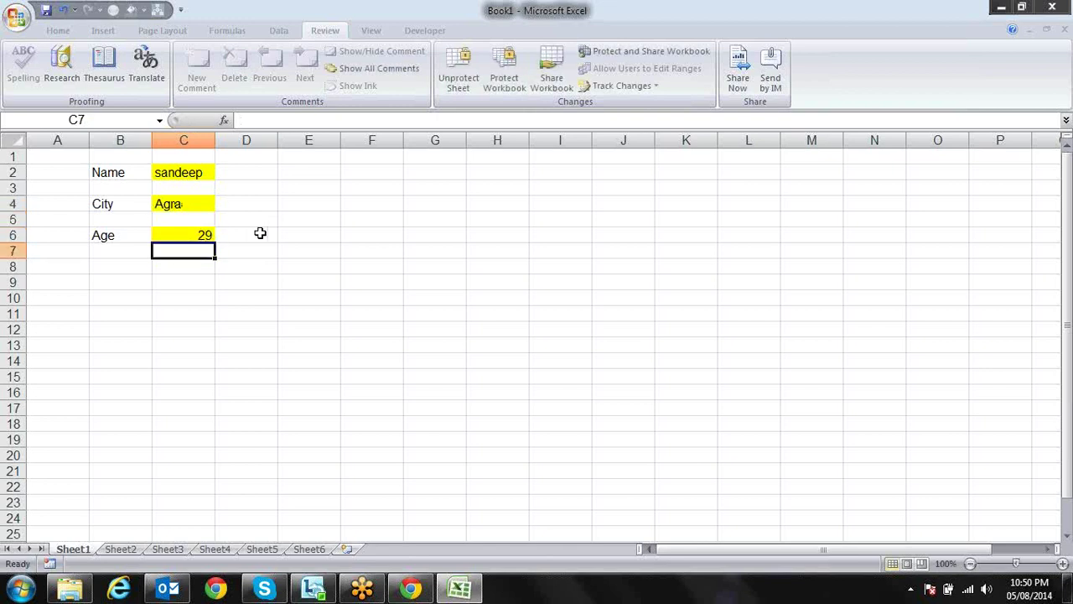
{"action": "right_click", "coordinate": [118, 204]}
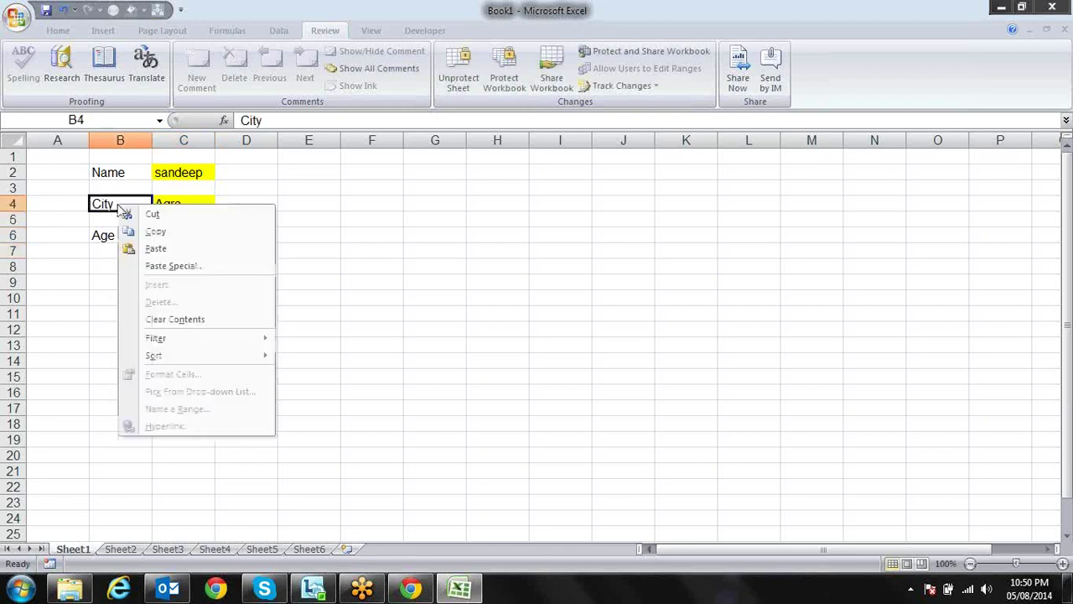
{"action": "left_click", "coordinate": [159, 234]}
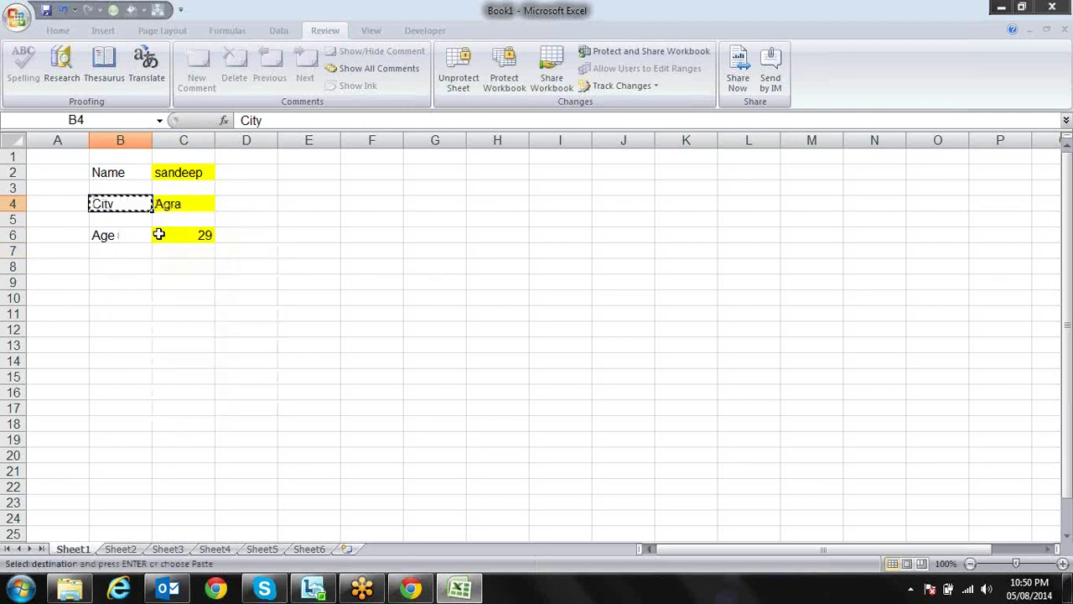
{"action": "right_click", "coordinate": [251, 193]}
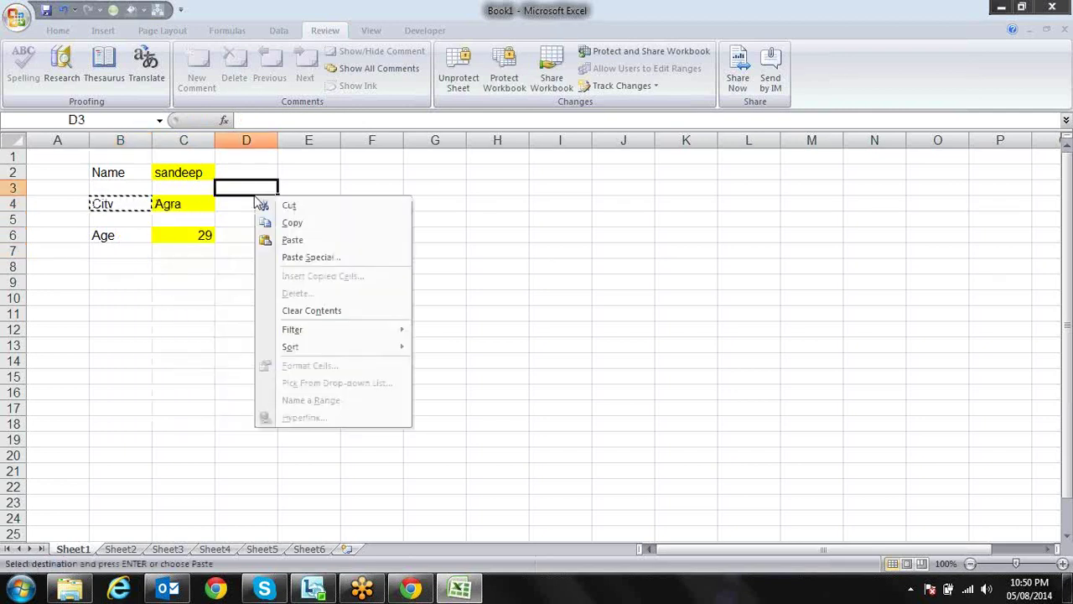
{"action": "left_click", "coordinate": [308, 241]}
{"action": "key", "text": "Return"}
{"action": "key", "text": "Escape"}
{"action": "key", "text": "Left"}
{"action": "key", "text": "Up"}
{"action": "key", "text": "Down"}
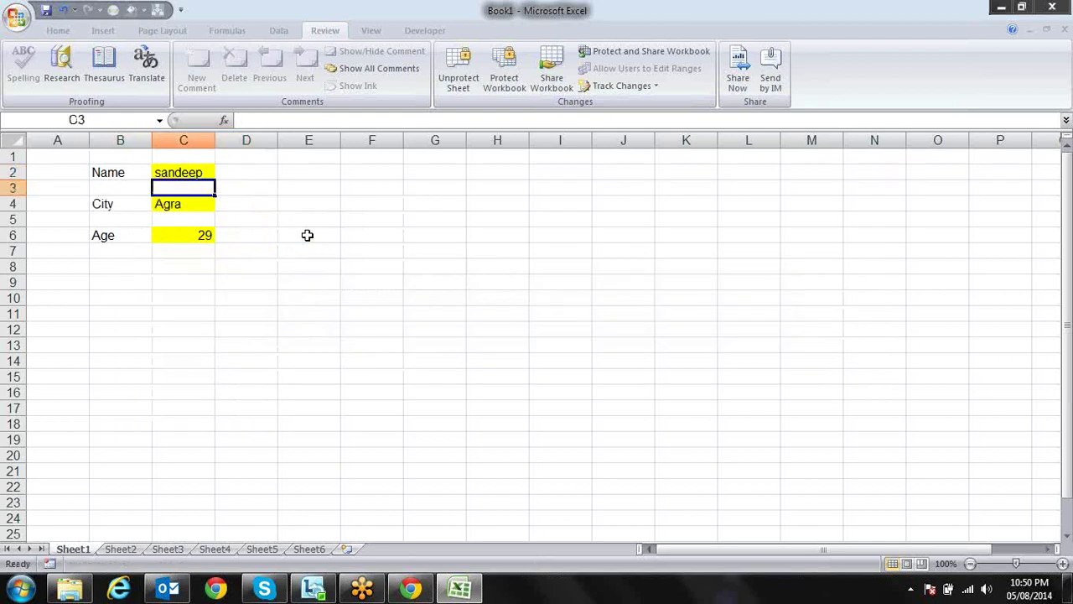
{"action": "key", "text": "Down"}
{"action": "key", "text": "Down"}
{"action": "key", "text": "Up"}
{"action": "key", "text": "Up"}
{"action": "key", "text": "Up"}
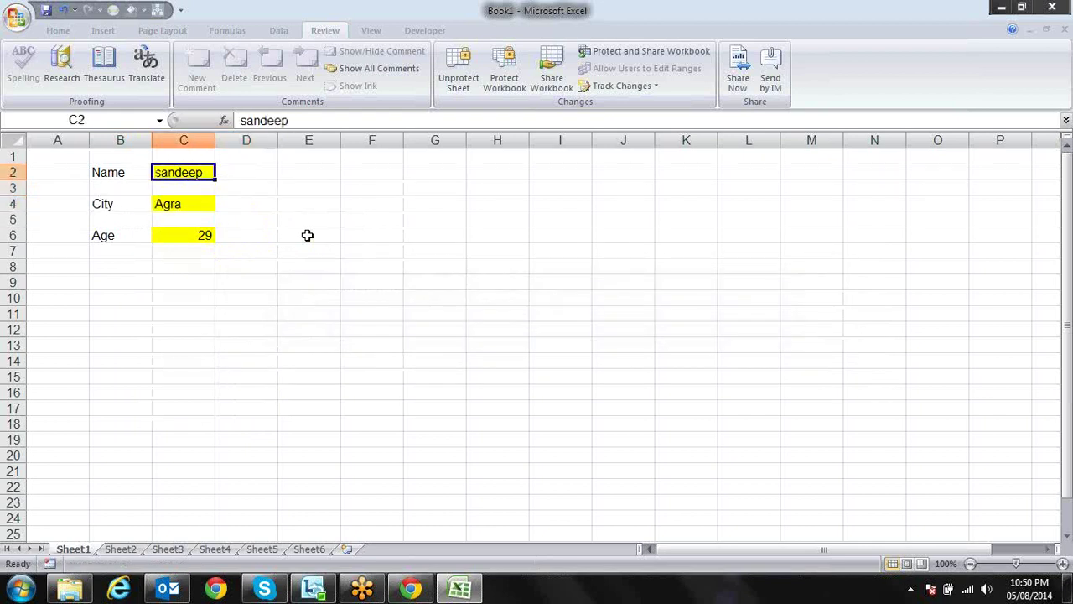
{"action": "left_click_drag", "start_coordinate": [52, 154], "coordinate": [74, 389]}
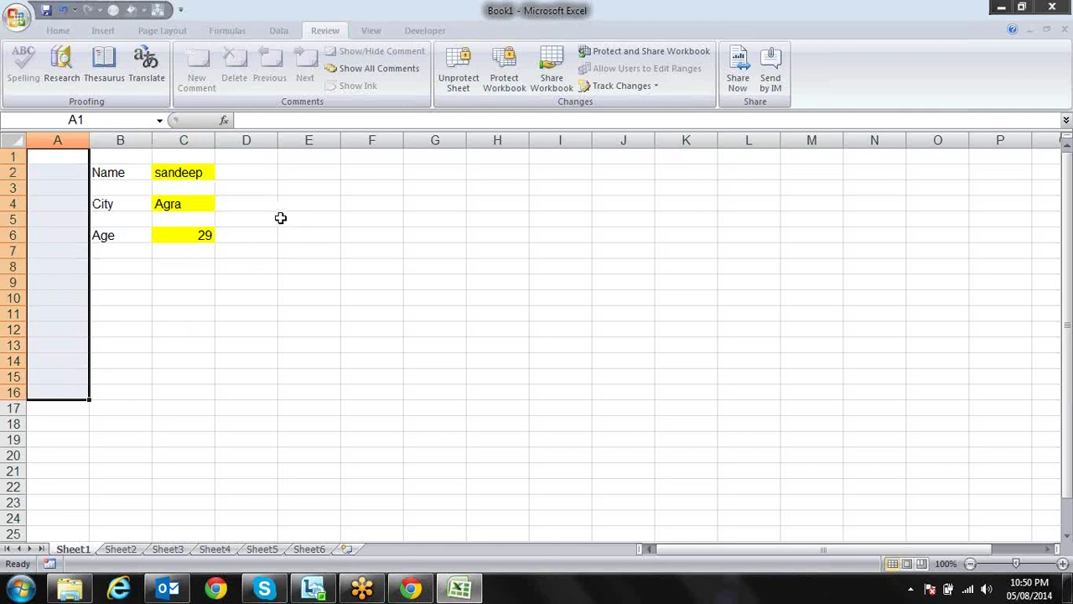
{"action": "left_click", "coordinate": [281, 217]}
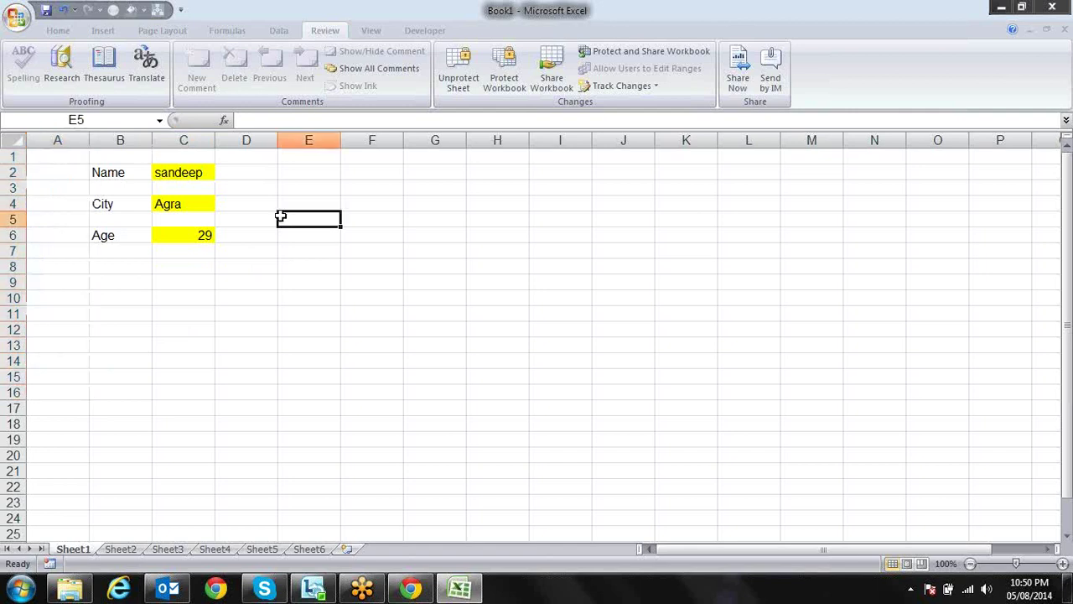
{"action": "left_click", "coordinate": [206, 172]}
{"action": "key", "text": "Down"}
{"action": "key", "text": "Down"}
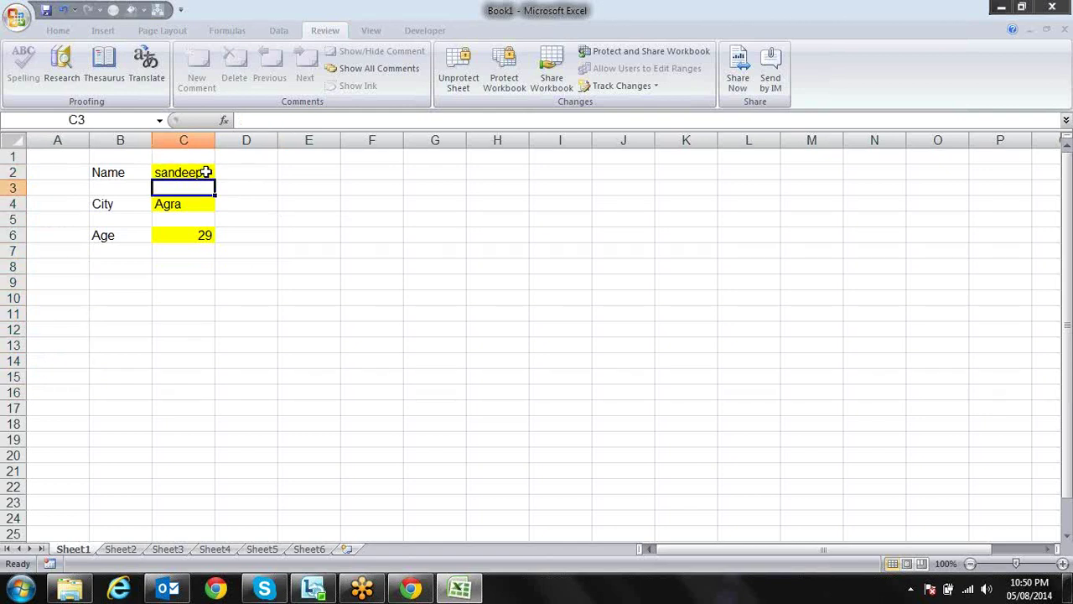
{"action": "key", "text": "Down"}
{"action": "key", "text": "Down"}
{"action": "key", "text": "Up"}
{"action": "key", "text": "Up"}
{"action": "key", "text": "Right"}
{"action": "key", "text": "Right"}
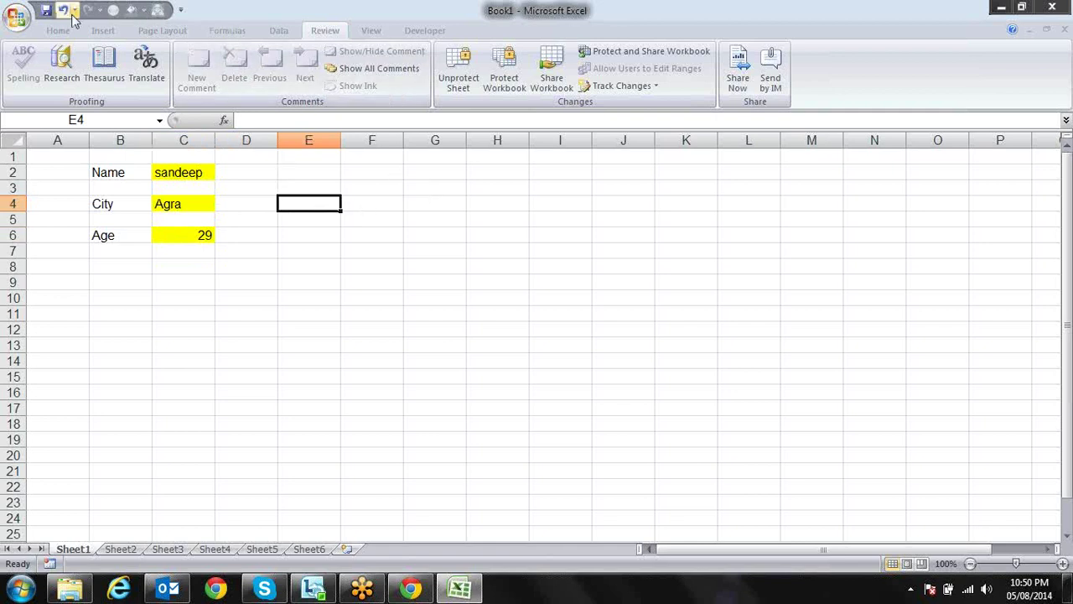
Step: Unprotect Sheet1 with its password from the Review tab
{"action": "left_click", "coordinate": [70, 29]}
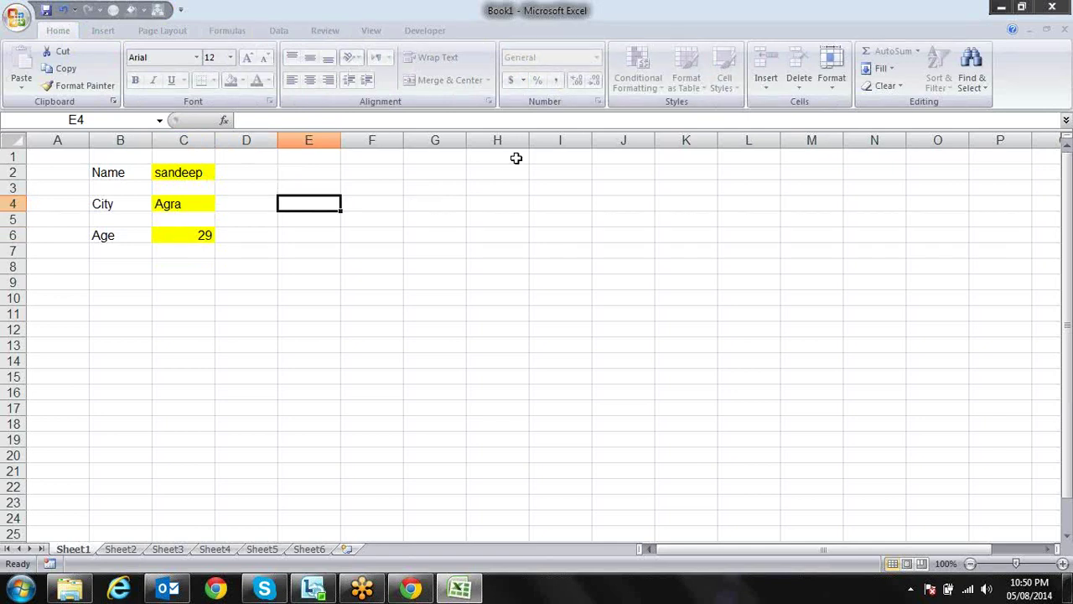
{"action": "left_click", "coordinate": [324, 32]}
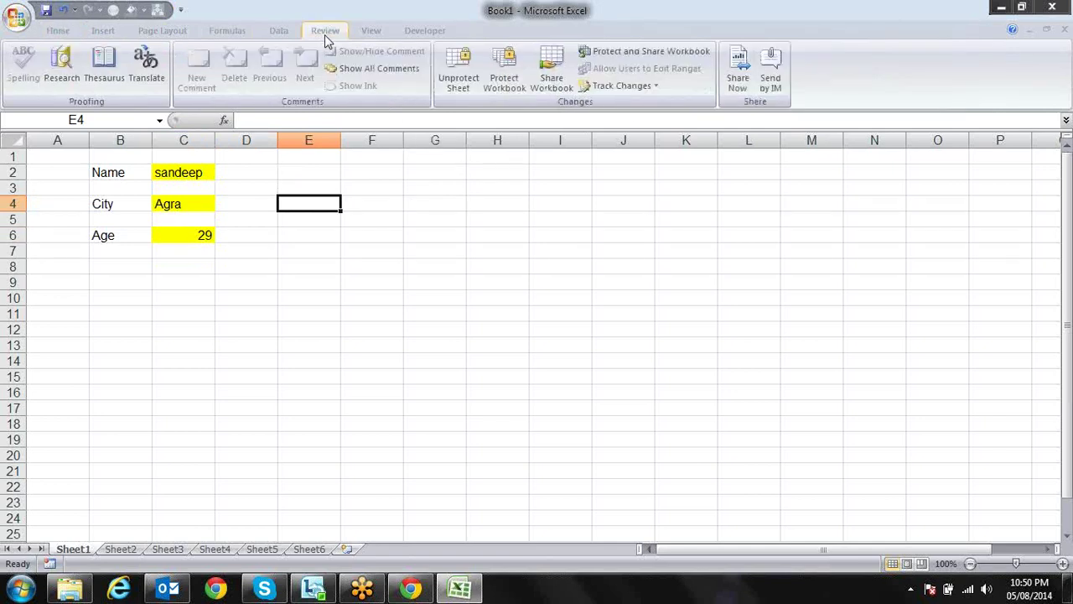
{"action": "left_click", "coordinate": [461, 75]}
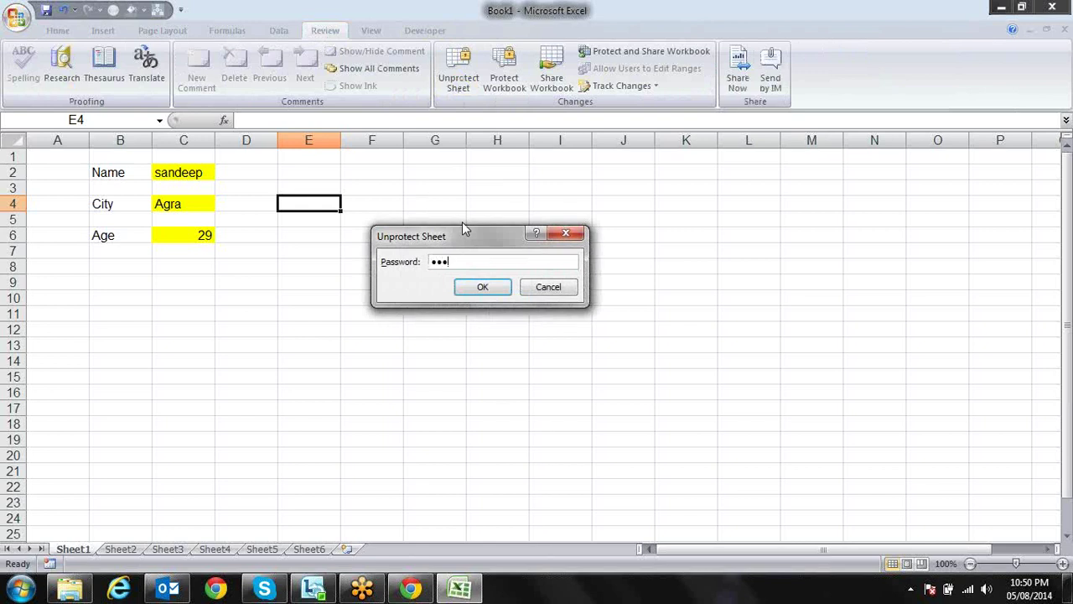
{"action": "key", "text": "Return"}
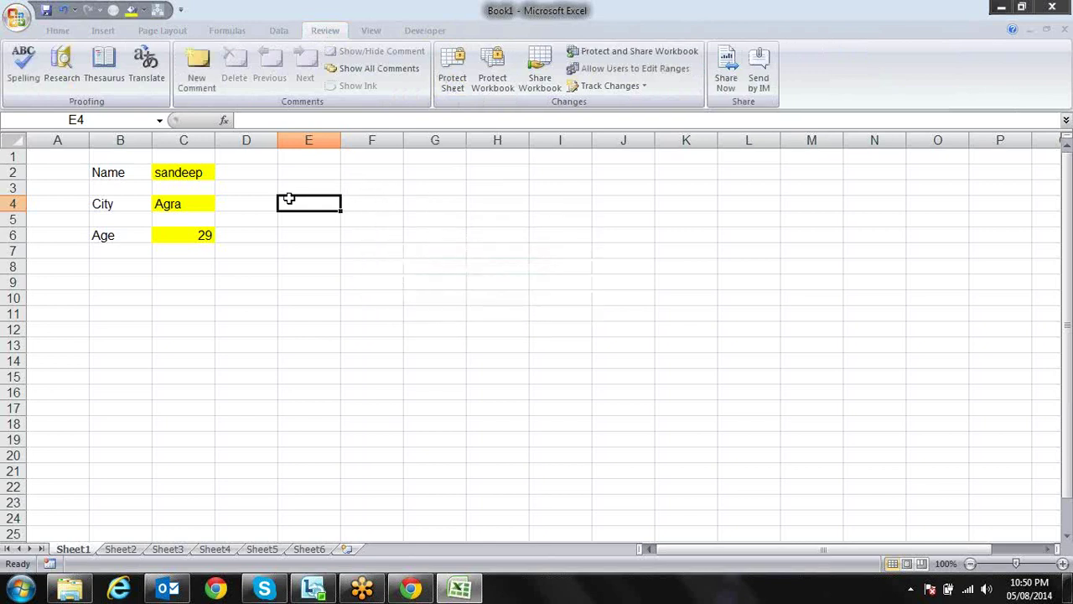
Step: Clear the Locked option for cell E4 in Format Cells
{"action": "key", "text": "ctrl+1"}
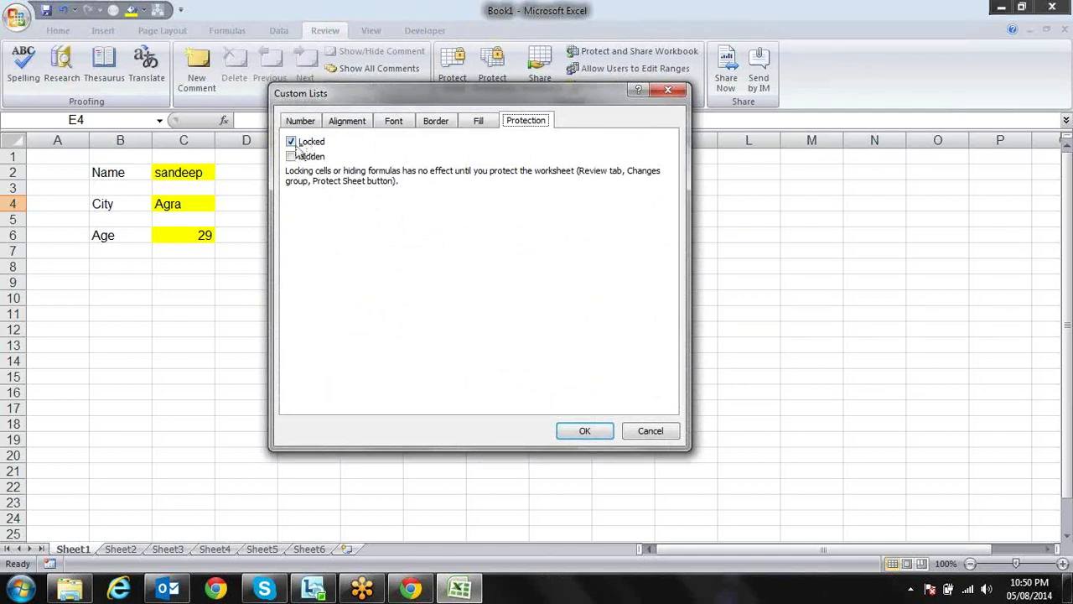
{"action": "left_click", "coordinate": [298, 146]}
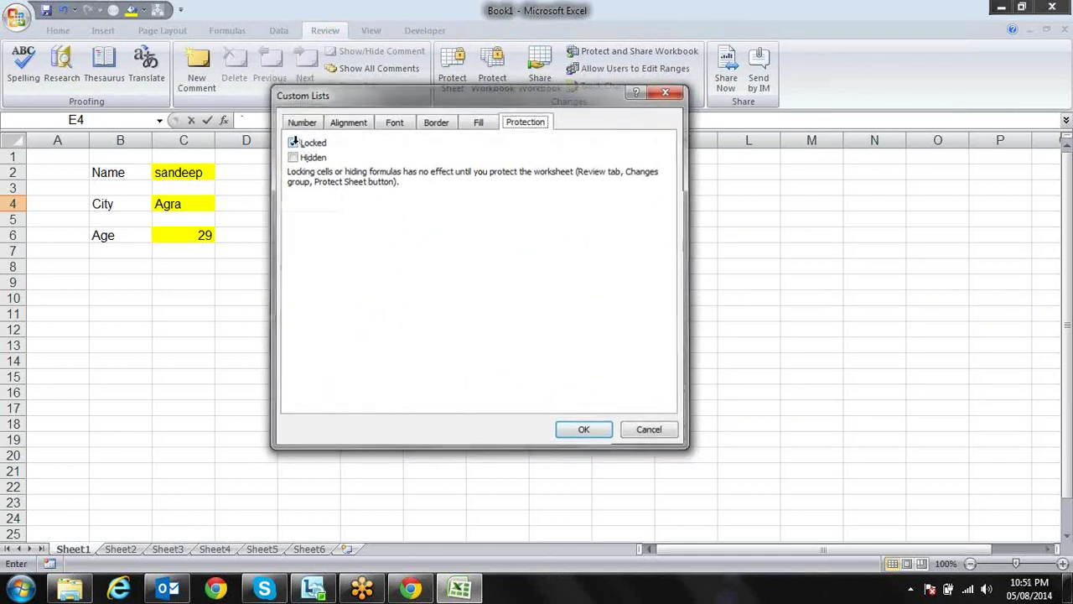
{"action": "key", "text": "Return"}
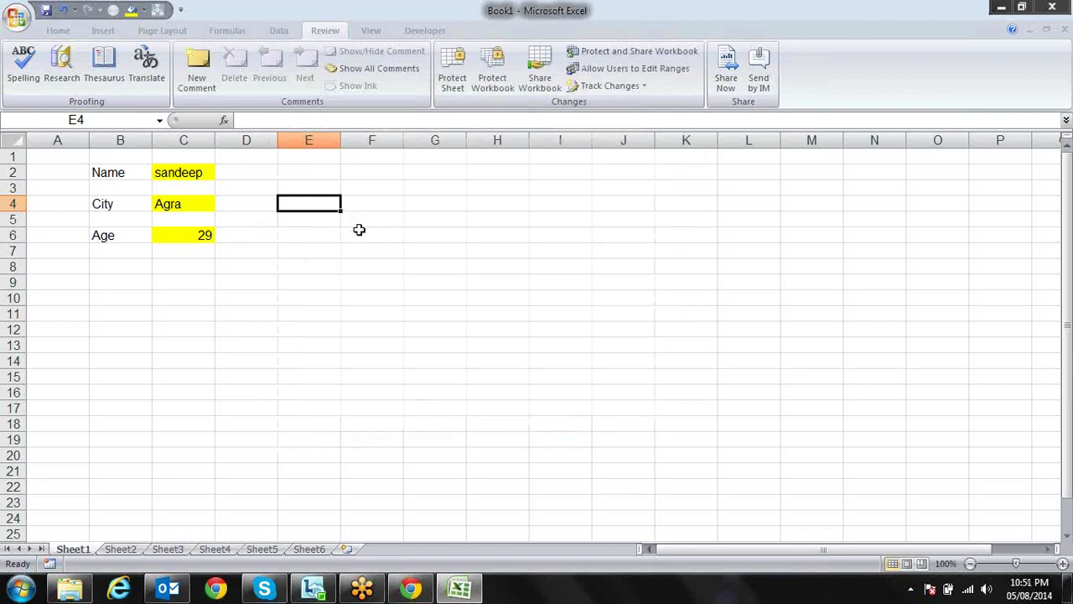
Step: On Sheet2, apply All Borders to the range C3:F9 using Alt+H+B+A
{"action": "left_click", "coordinate": [120, 548]}
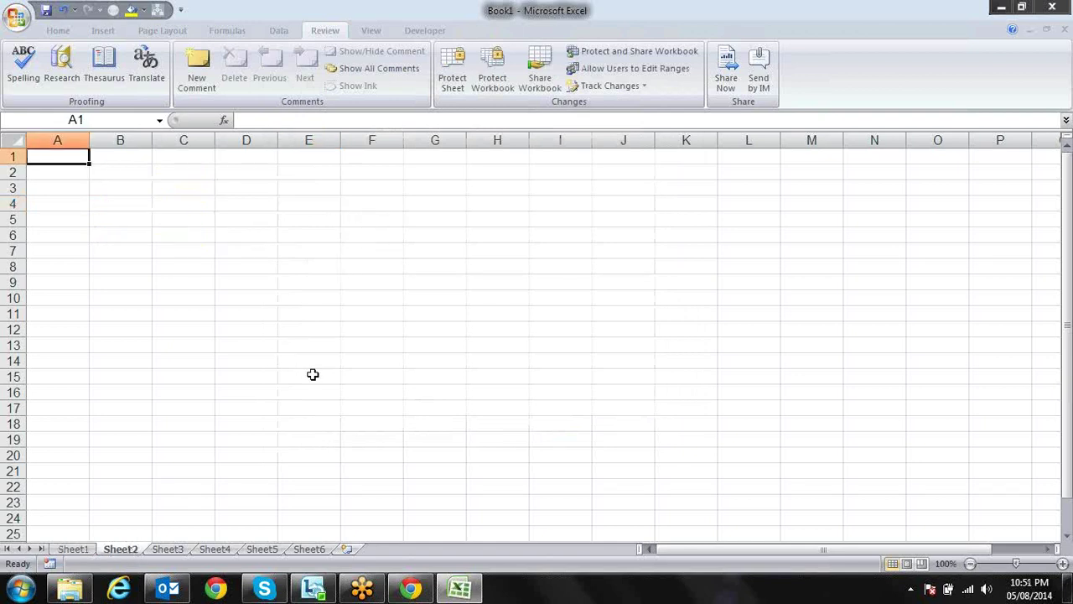
{"action": "left_click_drag", "start_coordinate": [185, 187], "coordinate": [352, 280]}
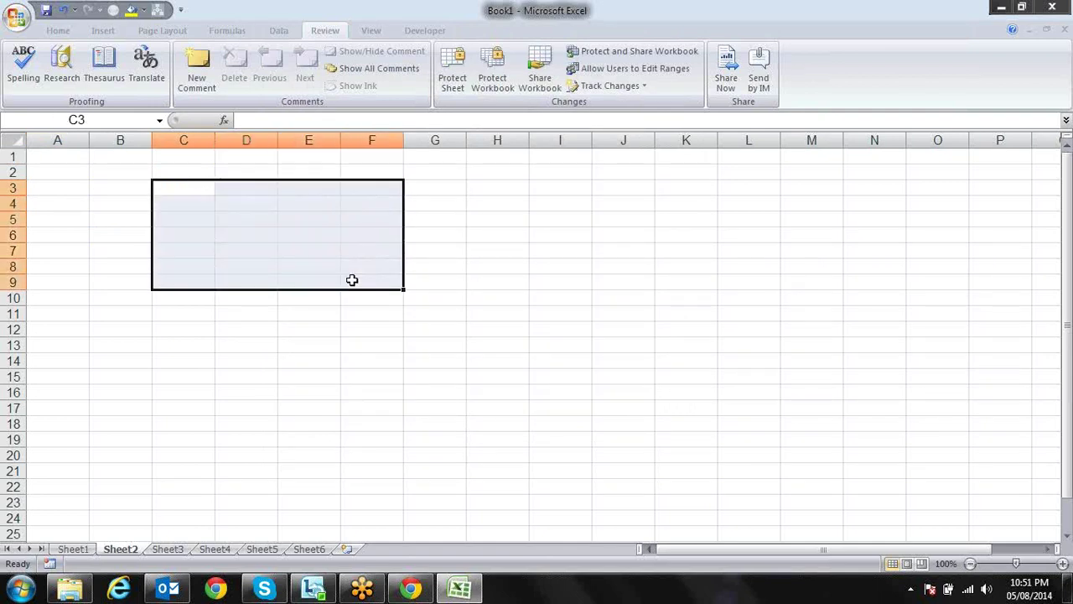
{"action": "key", "text": "alt"}
{"action": "key", "text": "h"}
{"action": "key", "text": "b"}
{"action": "key", "text": "a"}
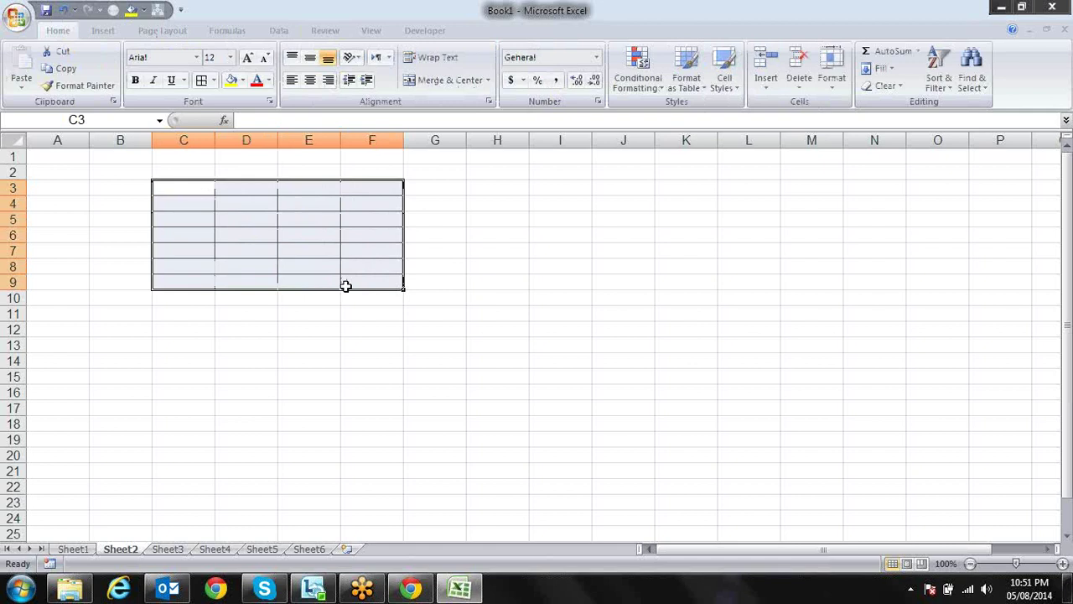
Step: Clear the Locked option for all cells in C3:F9
{"action": "key", "text": "ctrl+1"}
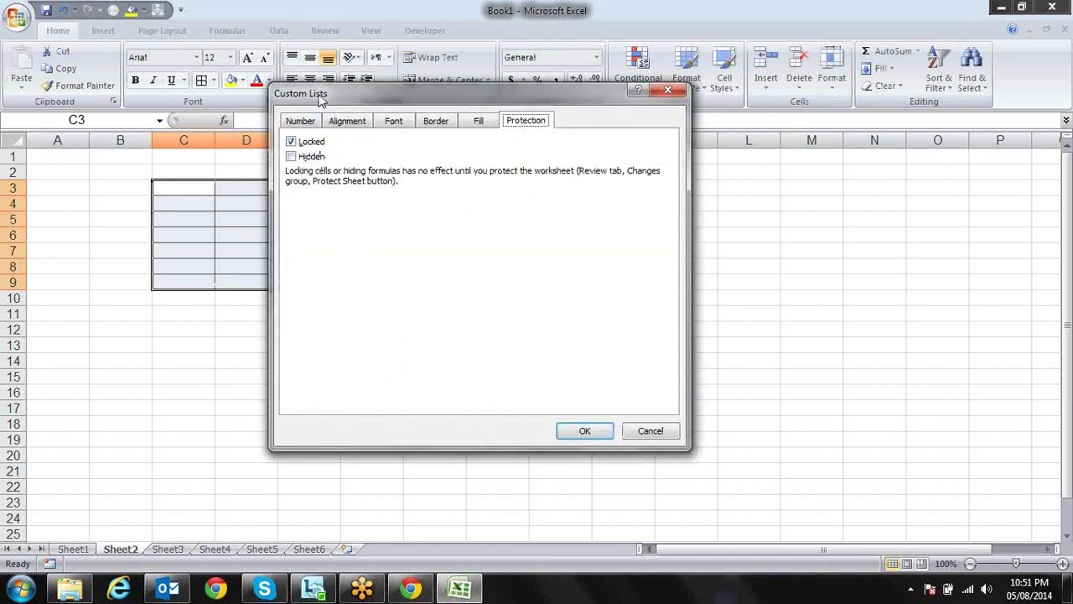
{"action": "left_click_drag", "start_coordinate": [319, 99], "coordinate": [409, 123]}
{"action": "left_click", "coordinate": [385, 169]}
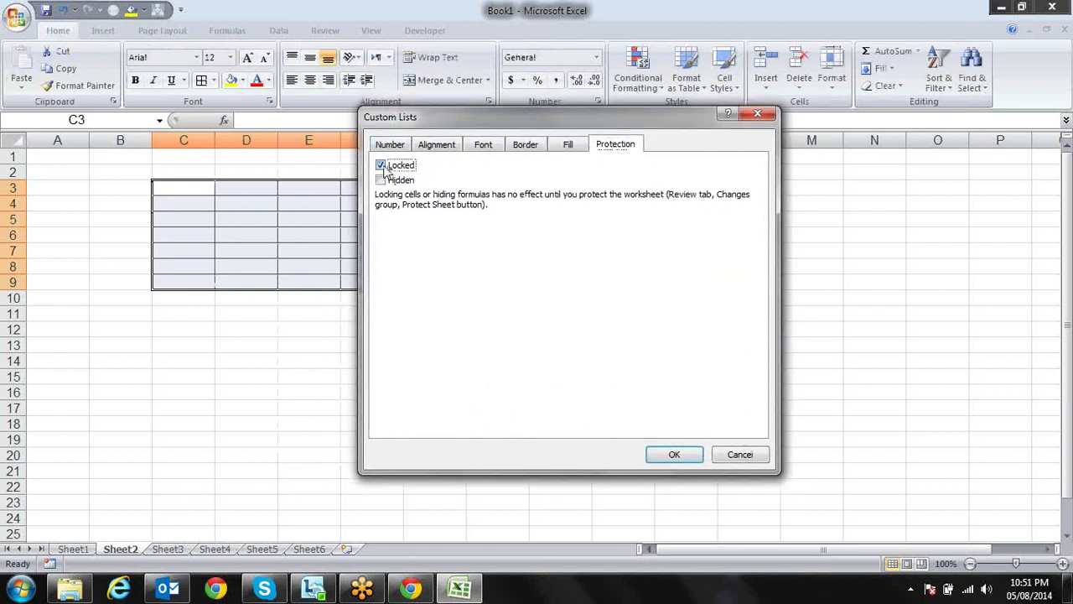
{"action": "left_click", "coordinate": [384, 168]}
{"action": "left_click", "coordinate": [661, 457]}
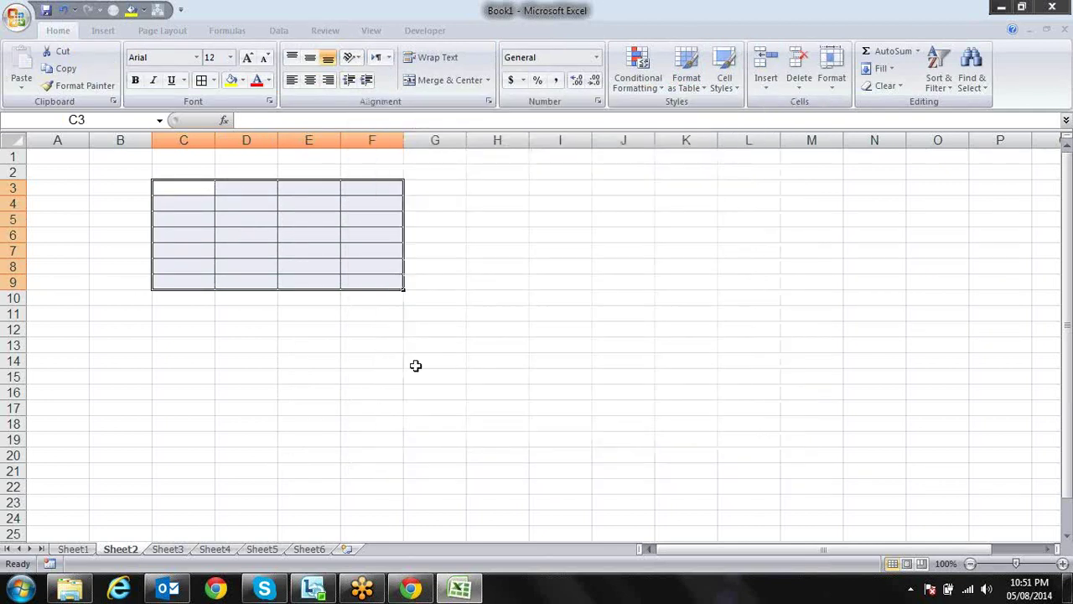
{"action": "left_click", "coordinate": [275, 215]}
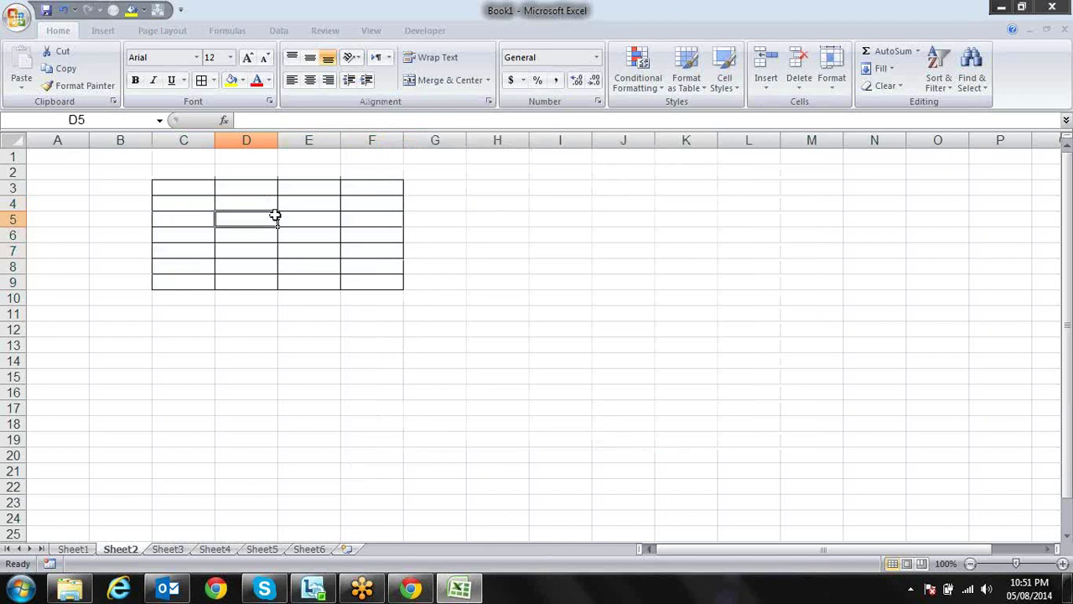
Step: Protect Sheet2 without a password and check cells in and beside the grid
{"action": "left_click", "coordinate": [324, 30]}
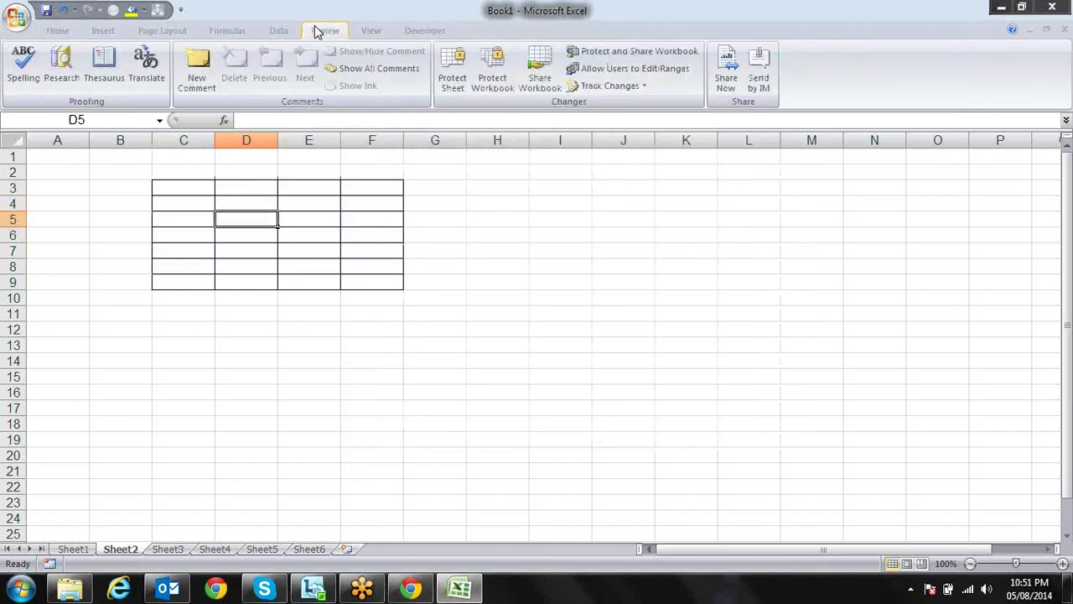
{"action": "left_click", "coordinate": [461, 83]}
{"action": "key", "text": "Return"}
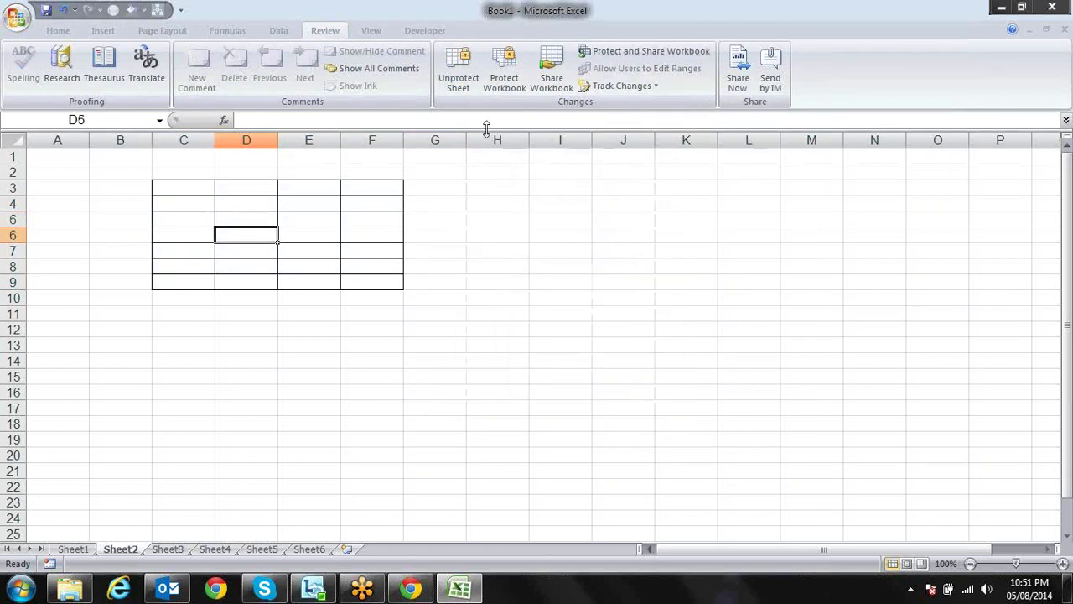
{"action": "left_click", "coordinate": [482, 252]}
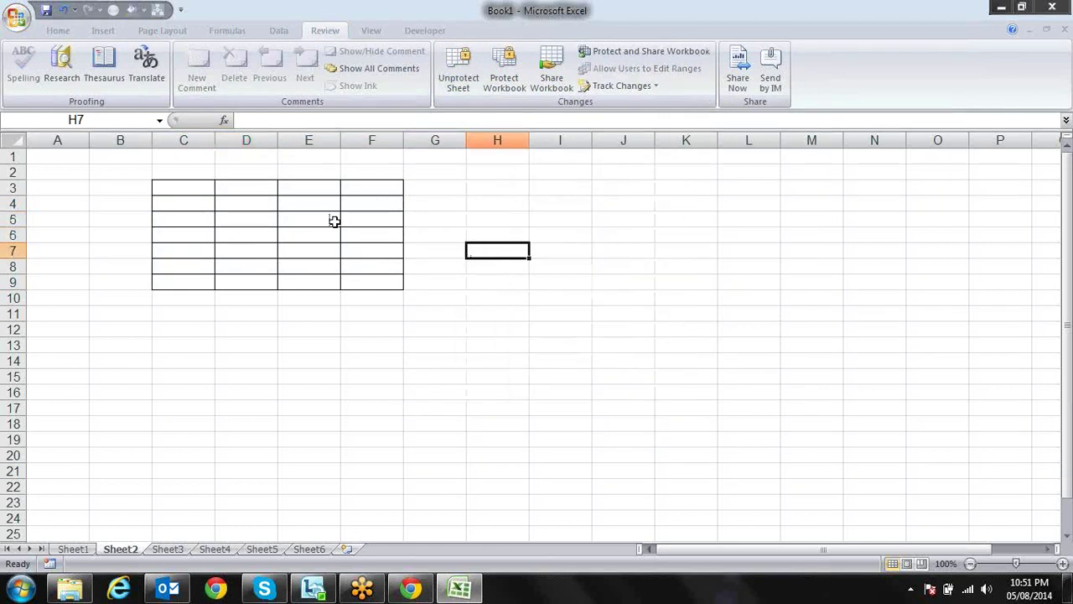
{"action": "left_click_drag", "start_coordinate": [335, 220], "coordinate": [378, 219]}
{"action": "left_click", "coordinate": [443, 213]}
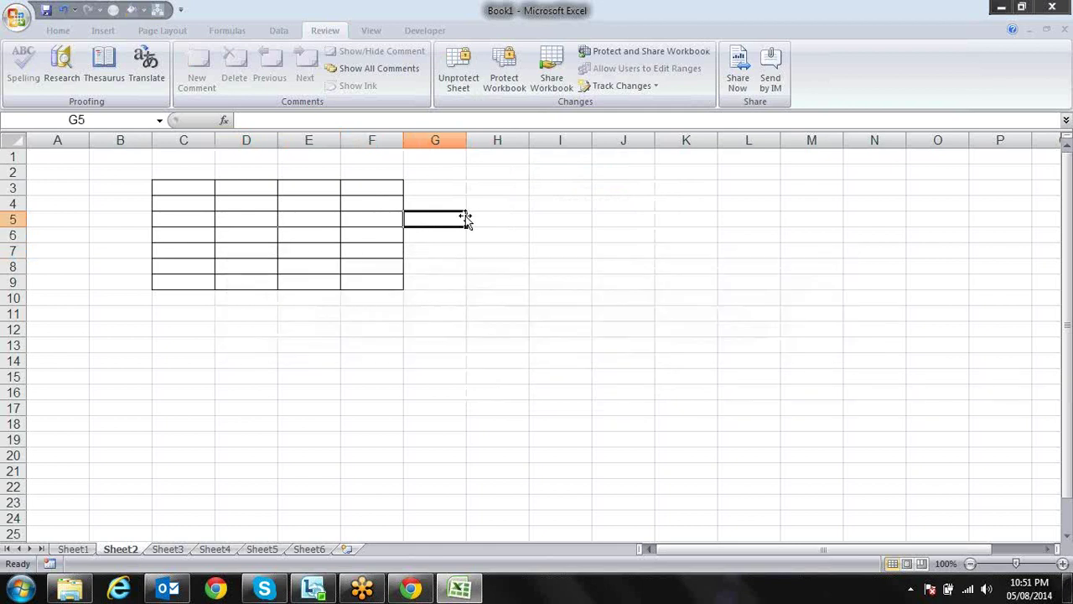
{"action": "key", "text": "Left"}
{"action": "key", "text": "Left"}
{"action": "key", "text": "Left"}
{"action": "key", "text": "Left"}
{"action": "key", "text": "Left"}
{"action": "key", "text": "Delete"}
{"action": "key", "text": "Return"}
{"action": "key", "text": "Up"}
Step: Type sample entries sdf, df and dsf into grid cells C4 through F7
{"action": "key", "text": "Right"}
{"action": "type", "text": "sdf"}
{"action": "key", "text": "Right"}
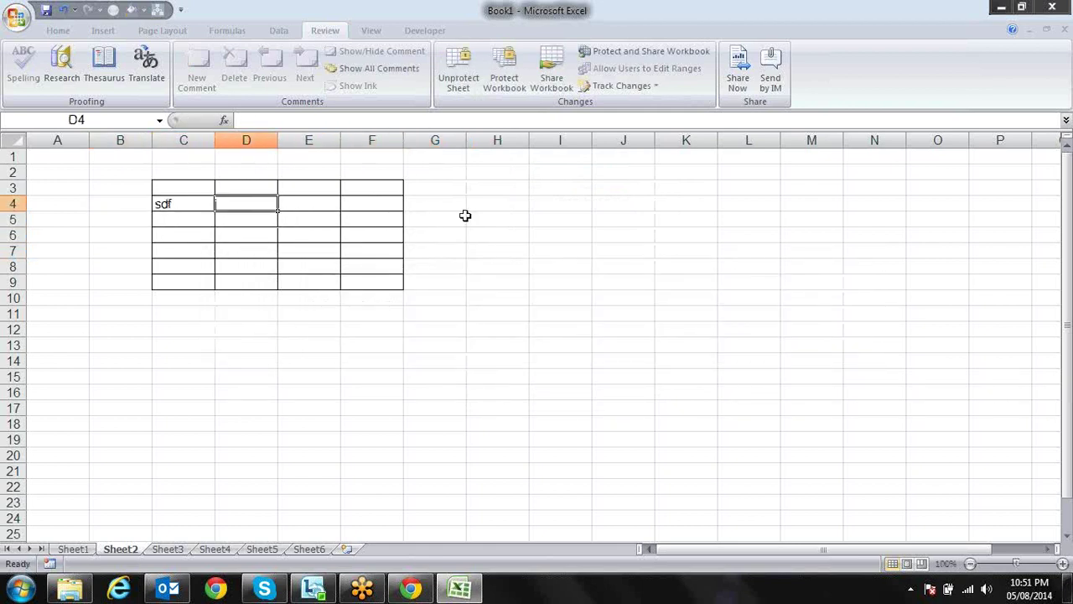
{"action": "type", "text": "sdf"}
{"action": "key", "text": "Right"}
{"action": "key", "text": "Down"}
{"action": "type", "text": "df"}
{"action": "key", "text": "Left"}
{"action": "type", "text": "df"}
{"action": "key", "text": "Down"}
{"action": "type", "text": "df"}
{"action": "key", "text": "Down"}
{"action": "type", "text": "df"}
{"action": "key", "text": "Right"}
{"action": "type", "text": "sdf"}
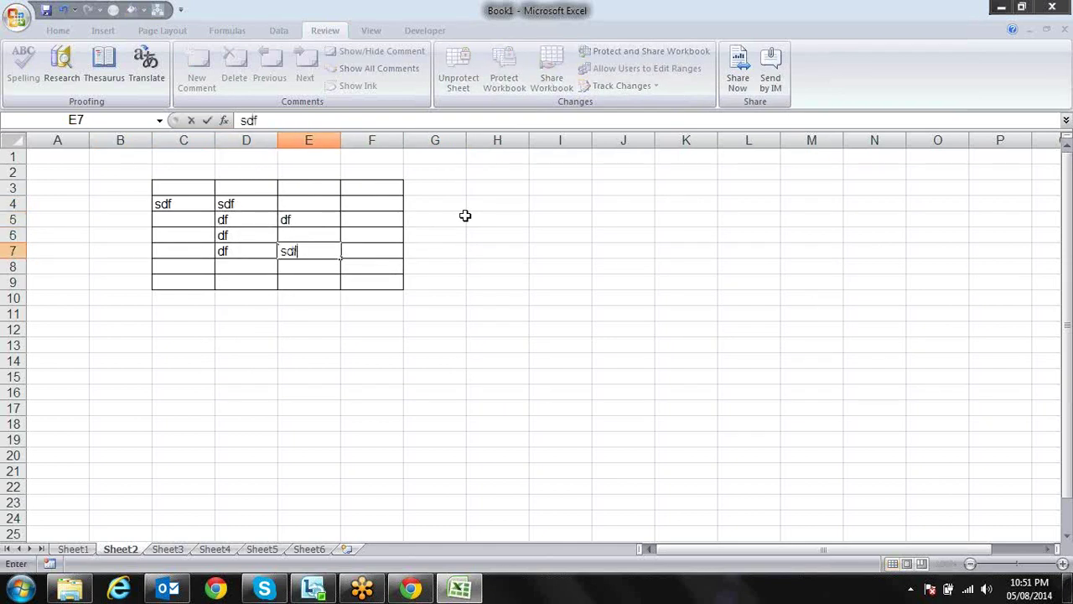
{"action": "key", "text": "Right"}
{"action": "type", "text": "dsf"}
{"action": "key", "text": "Down"}
{"action": "key", "text": "Down"}
{"action": "key", "text": "Down"}
{"action": "key", "text": "Down"}
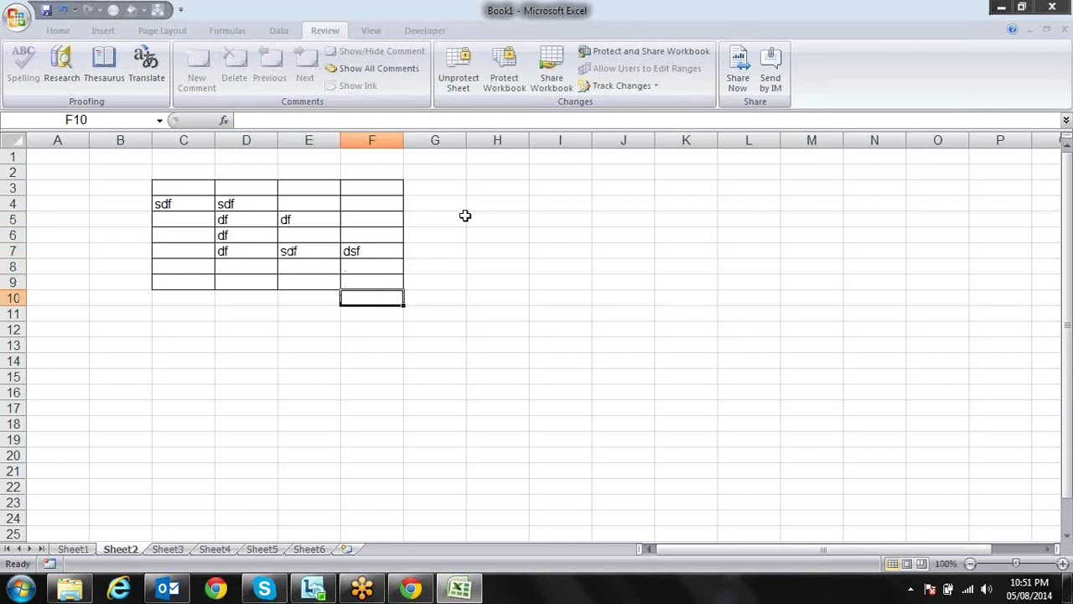
Step: Confirm cells outside the grid reject edits, then remove Sheet2's protection
{"action": "key", "text": "d"}
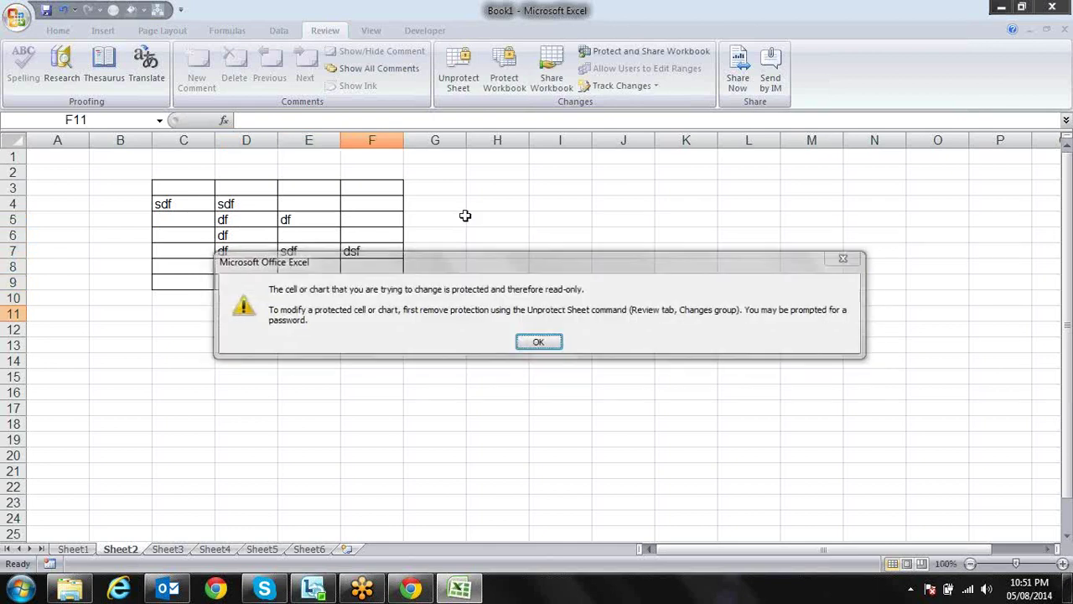
{"action": "key", "text": "Return"}
{"action": "key", "text": "d"}
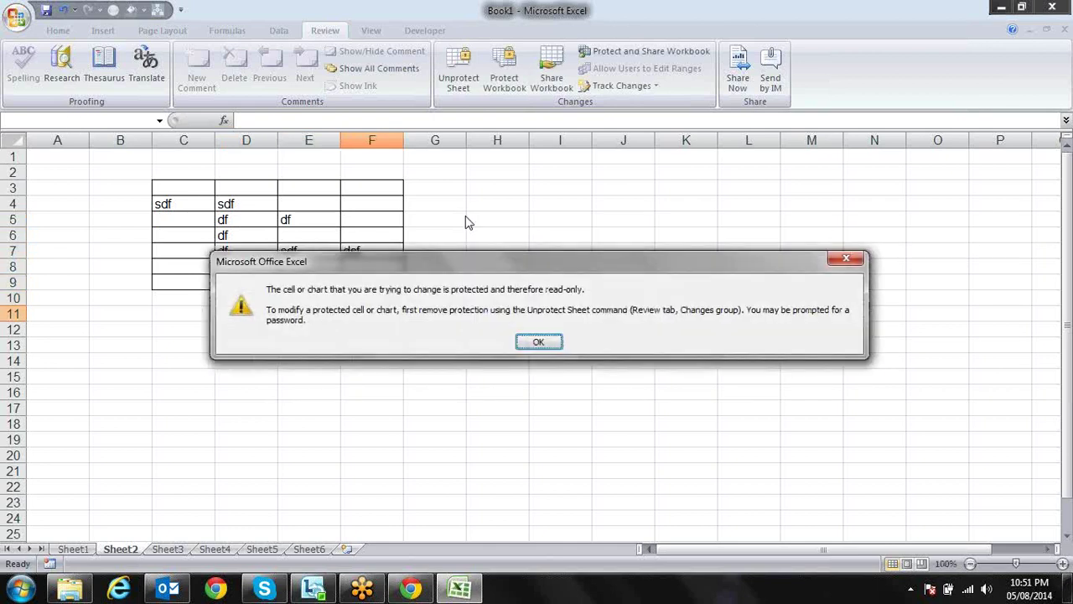
{"action": "key", "text": "Return"}
{"action": "key", "text": "Right"}
{"action": "key", "text": "Right"}
{"action": "key", "text": "d"}
{"action": "key", "text": "Return"}
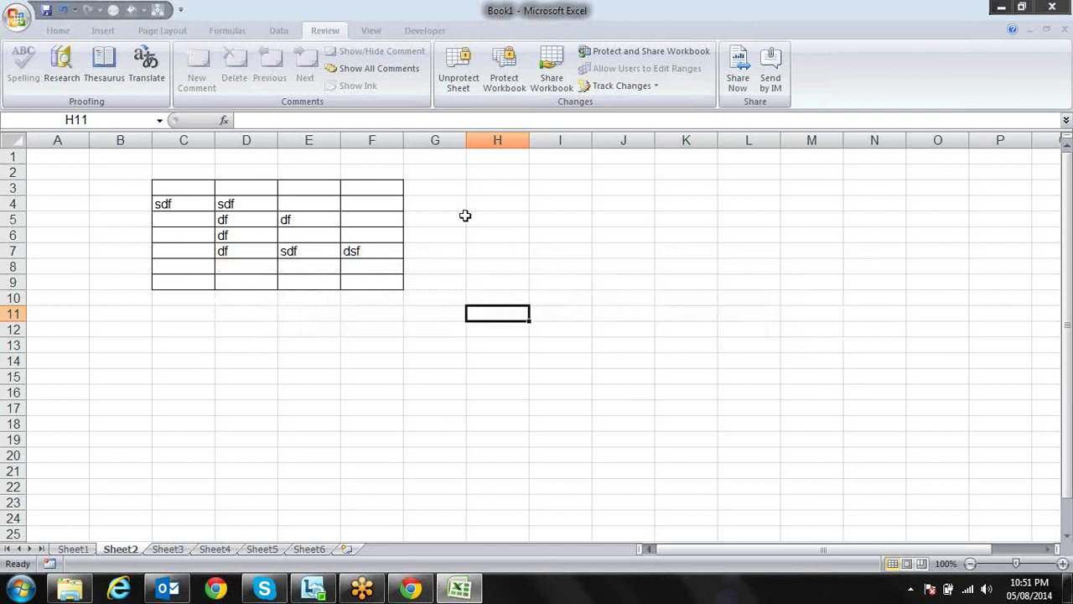
{"action": "left_click", "coordinate": [294, 329]}
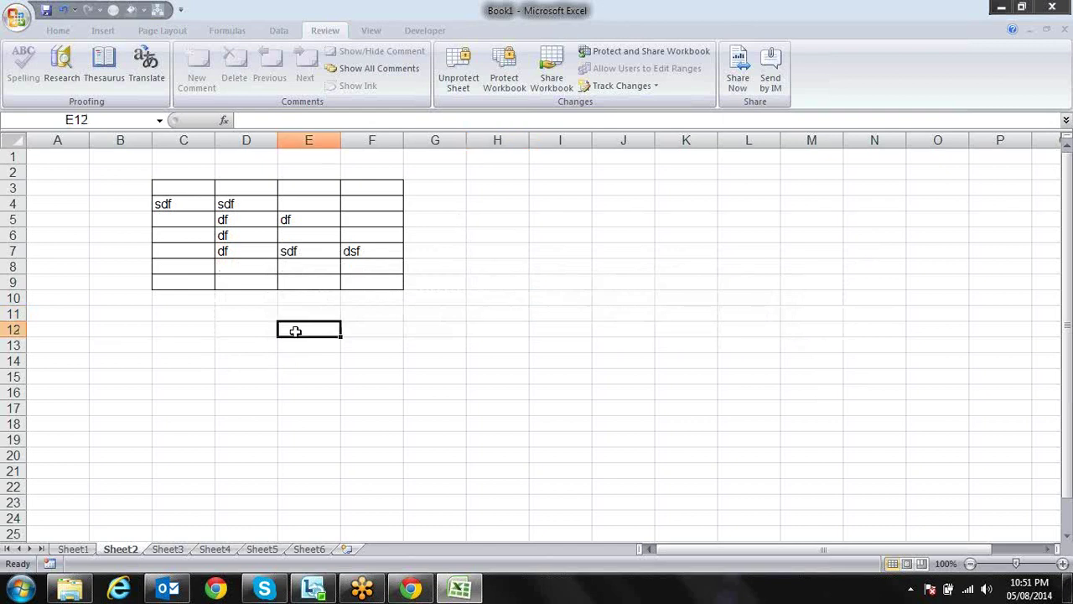
{"action": "left_click", "coordinate": [208, 317]}
{"action": "left_click", "coordinate": [128, 299]}
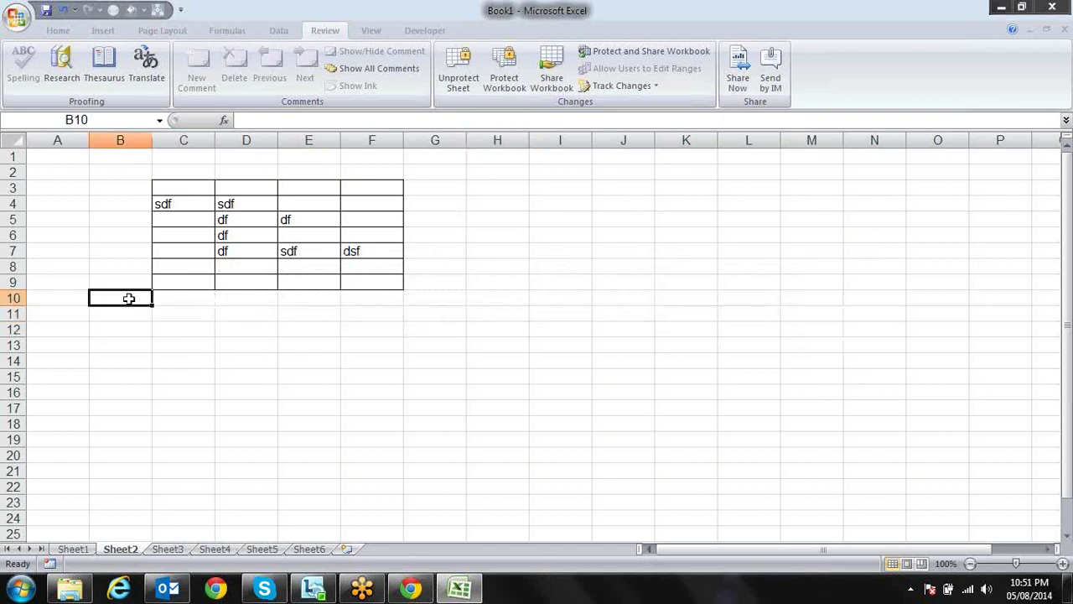
{"action": "left_click", "coordinate": [285, 356]}
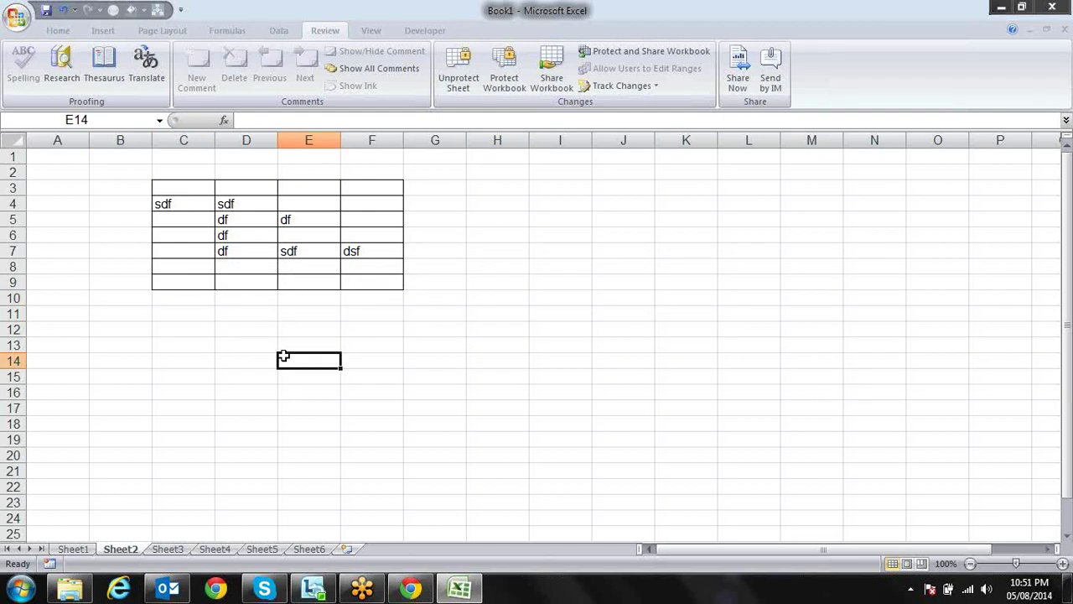
{"action": "left_click", "coordinate": [412, 319]}
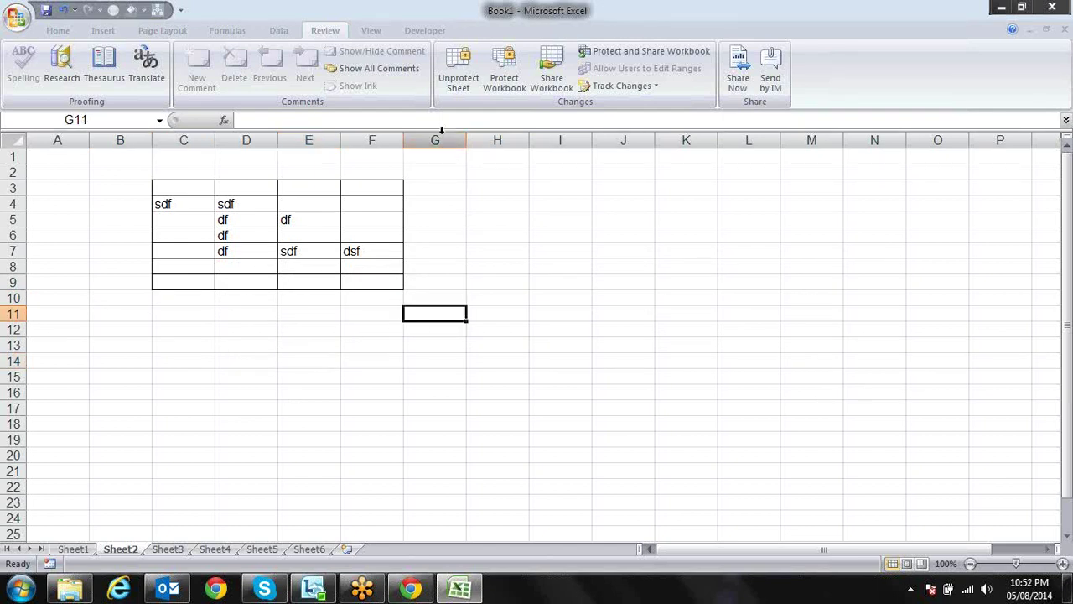
{"action": "left_click", "coordinate": [459, 67]}
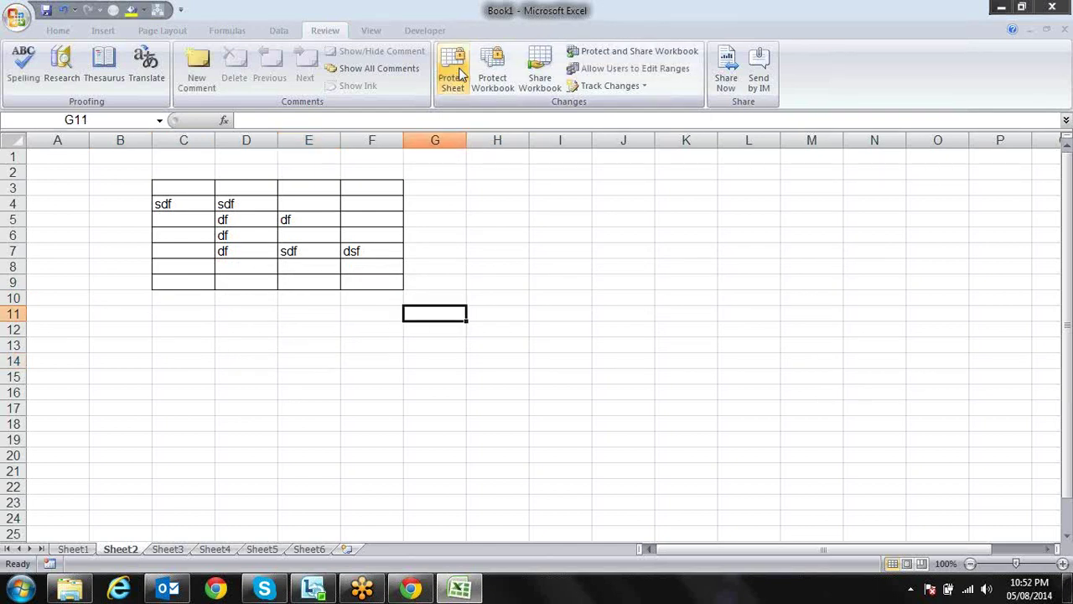
Step: Enter the label 'Name' in cell B3 and protect Sheet2 again
{"action": "left_click", "coordinate": [111, 192]}
{"action": "type", "text": "Name"}
{"action": "key", "text": "Return"}
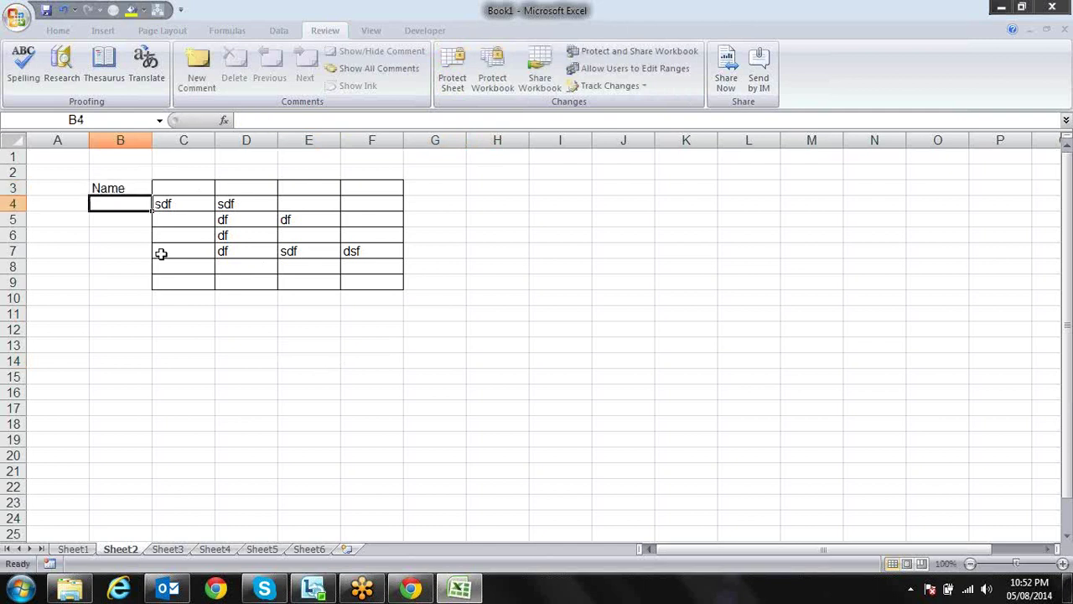
{"action": "key", "text": "Up"}
{"action": "key", "text": "Down"}
{"action": "key", "text": "Down"}
{"action": "key", "text": "Down"}
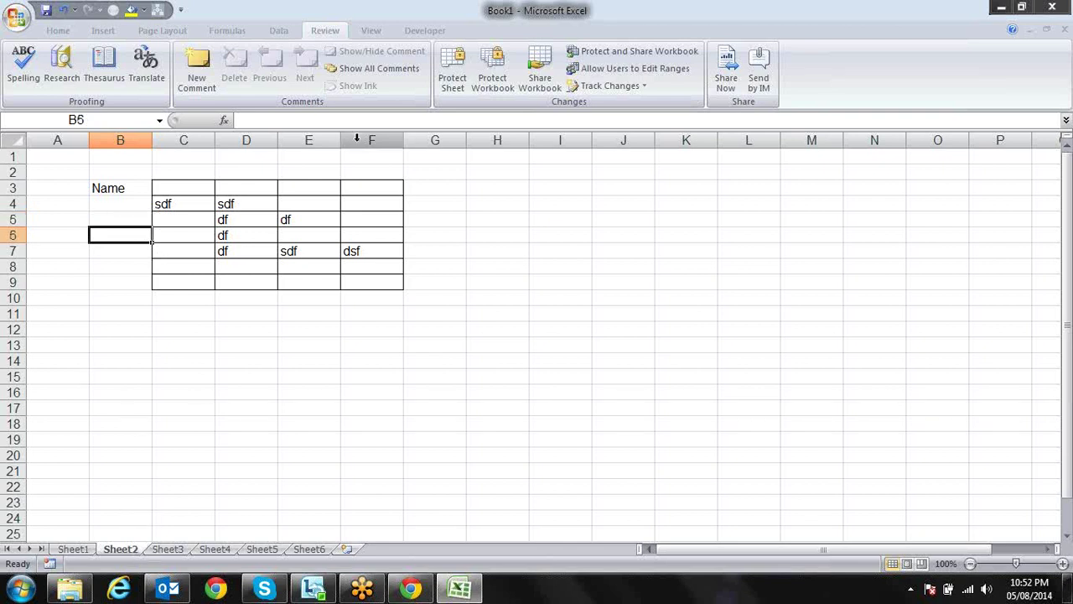
{"action": "left_click", "coordinate": [453, 89]}
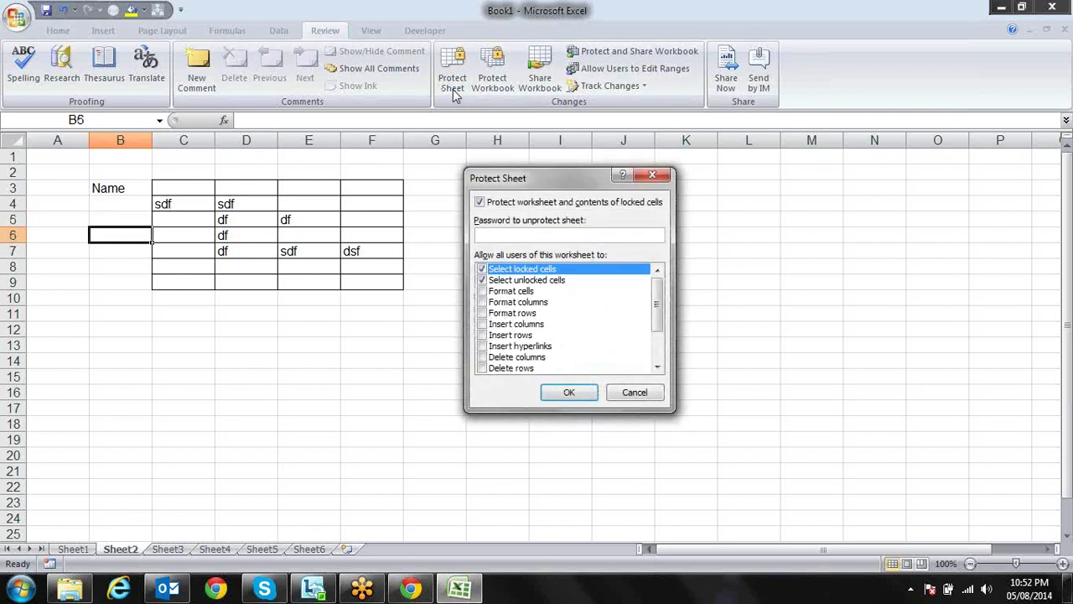
{"action": "key", "text": "Return"}
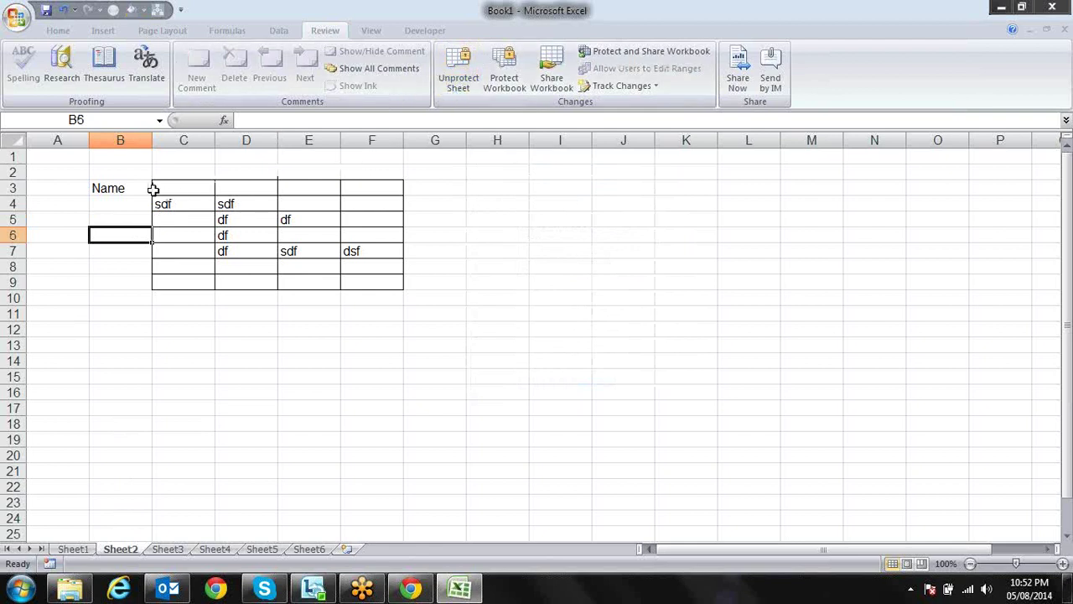
Step: Copy the Name cell into a new blank workbook, undo the paste, and return to Book1
{"action": "left_click", "coordinate": [135, 189]}
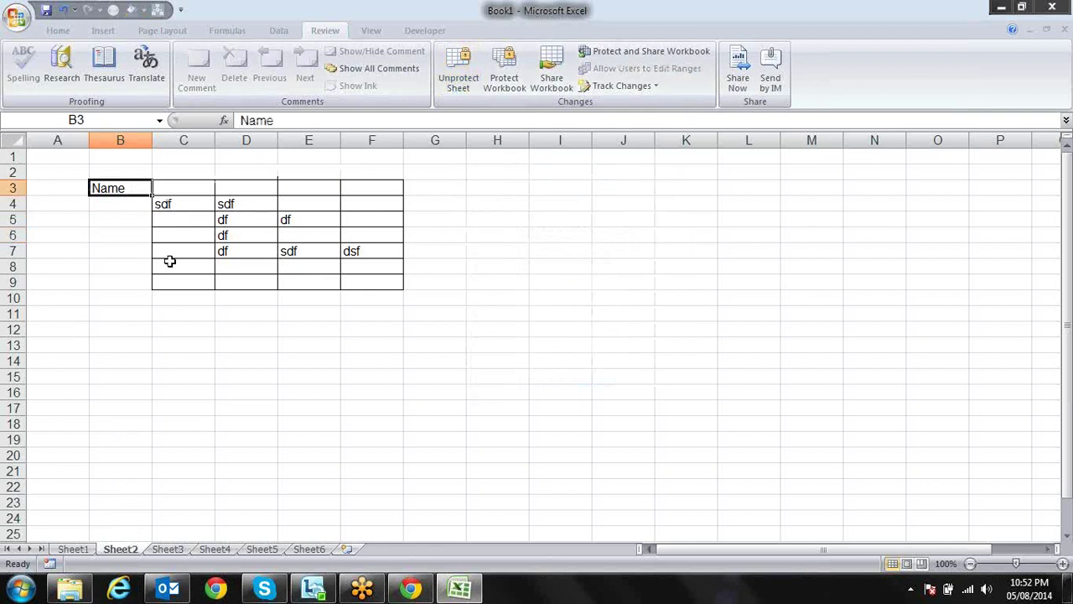
{"action": "key", "text": "ctrl+c"}
{"action": "key", "text": "alt+Tab"}
{"action": "key", "text": "alt+Tab"}
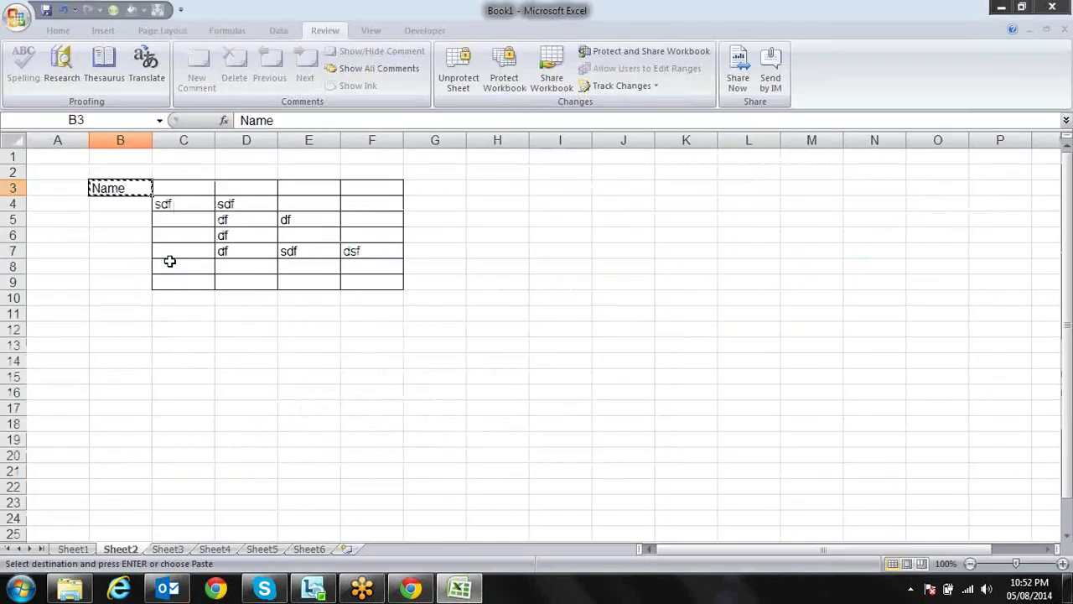
{"action": "key", "text": "ctrl+n"}
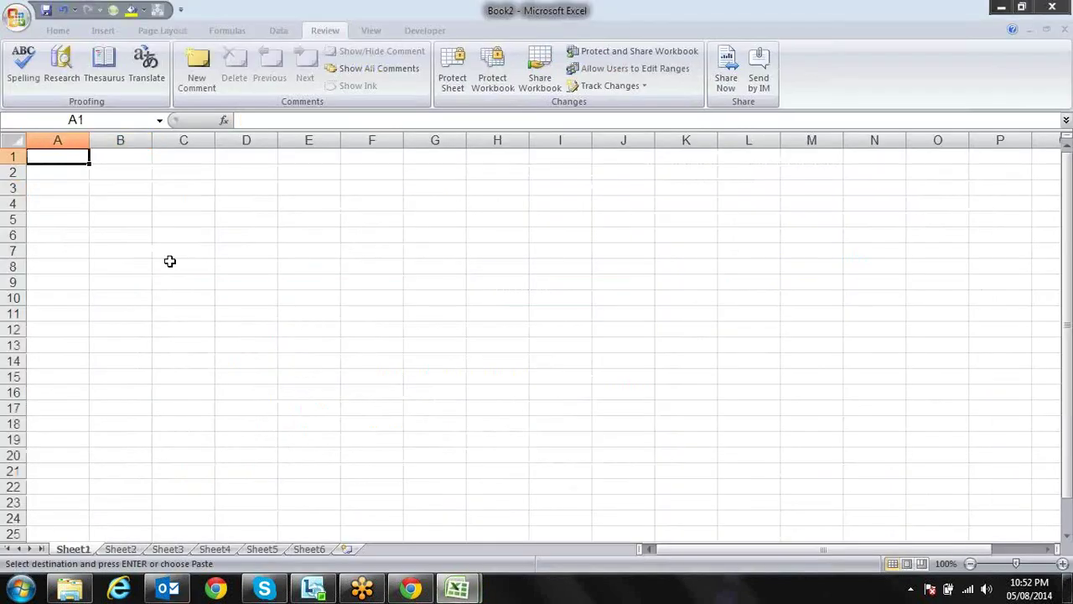
{"action": "key", "text": "ctrl+v"}
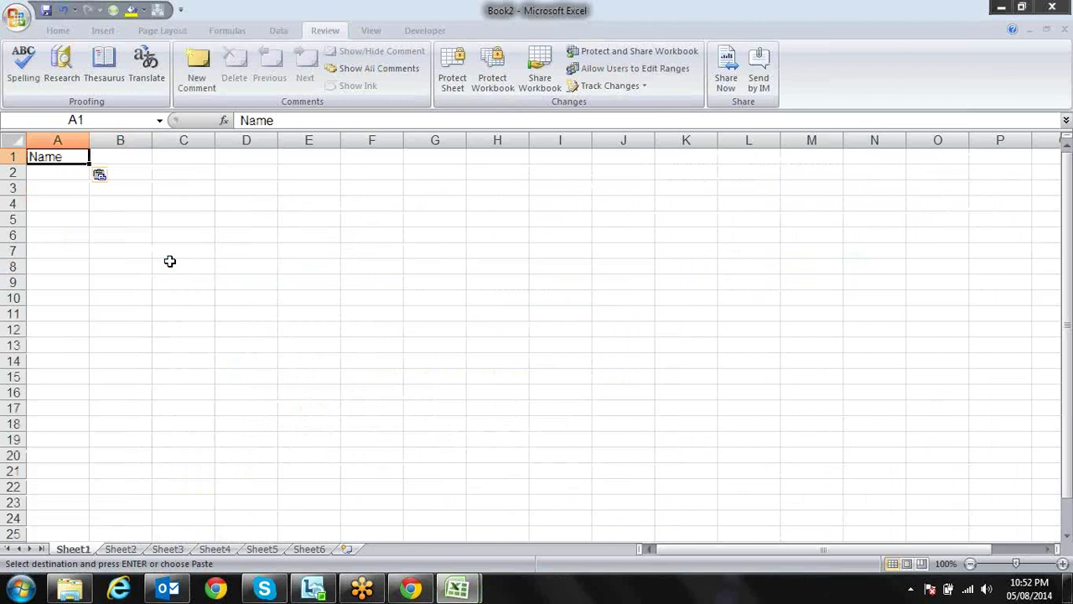
{"action": "key", "text": "ctrl+z"}
{"action": "key", "text": "alt+Tab"}
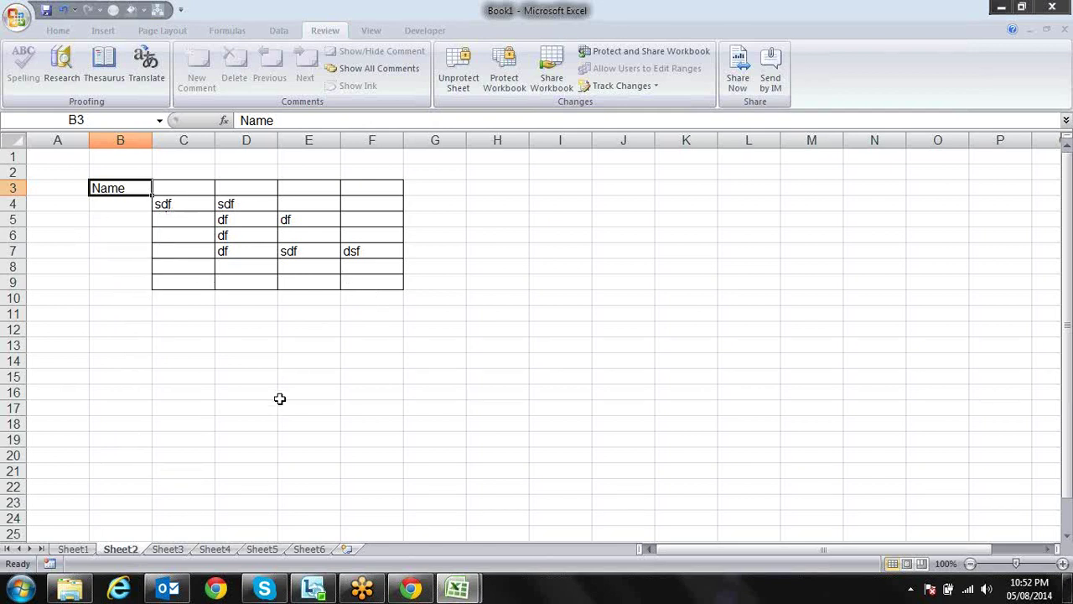
Step: Unprotect Sheet2, then protect it again allowing only unlocked cells to be selected
{"action": "left_click", "coordinate": [462, 82]}
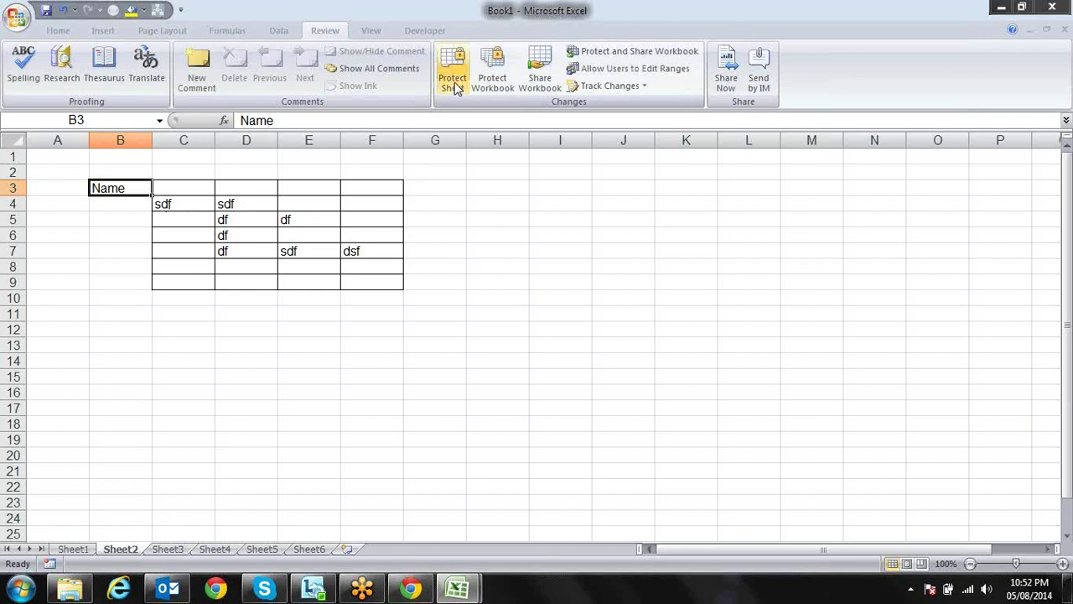
{"action": "left_click", "coordinate": [453, 87]}
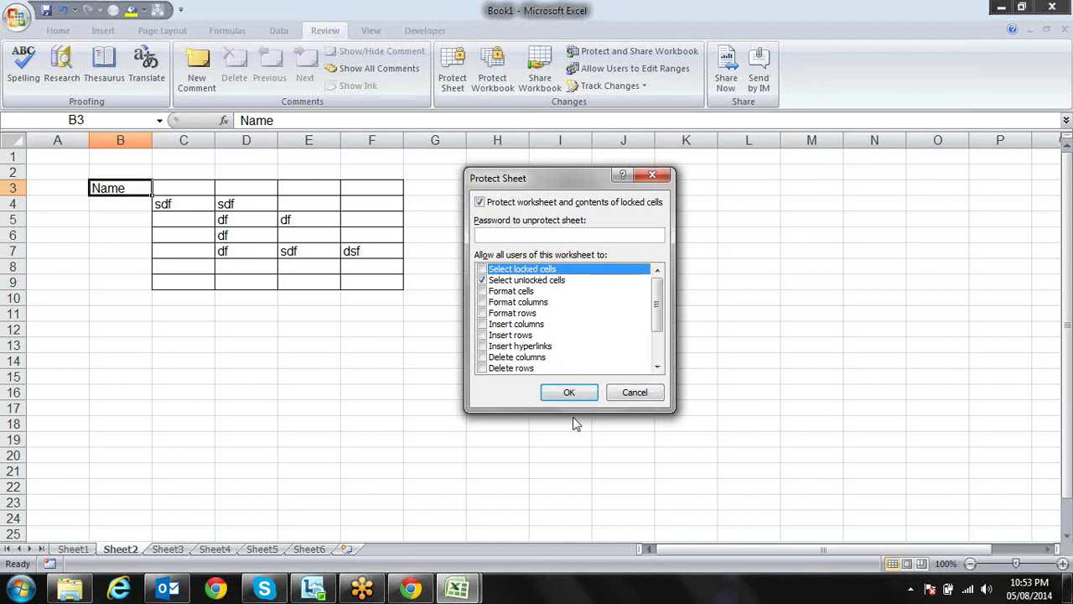
{"action": "left_click", "coordinate": [569, 395]}
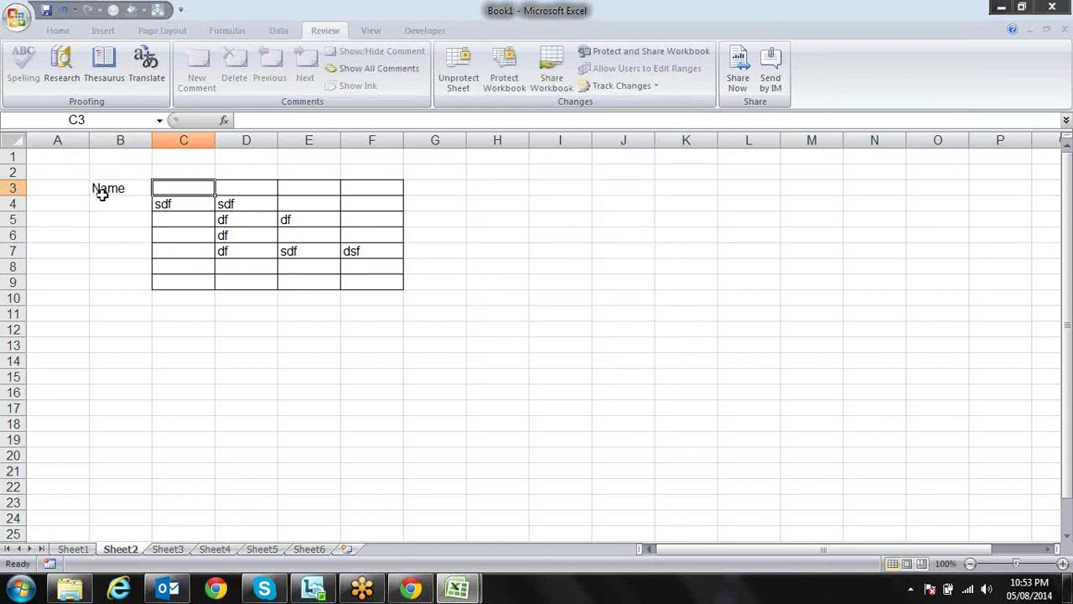
{"action": "key", "text": "Escape"}
{"action": "key", "text": "Right"}
{"action": "key", "text": "Left"}
{"action": "key", "text": "ctrl+End"}
{"action": "key", "text": "Left"}
{"action": "key", "text": "Left"}
{"action": "key", "text": "Left"}
{"action": "key", "text": "ctrl+End"}
{"action": "key", "text": "Left"}
{"action": "key", "text": "Left"}
{"action": "key", "text": "Left"}
{"action": "key", "text": "Up"}
{"action": "key", "text": "Up"}
{"action": "key", "text": "Up"}
{"action": "key", "text": "Up"}
{"action": "key", "text": "Up"}
{"action": "key", "text": "Tab"}
{"action": "key", "text": "Tab"}
{"action": "key", "text": "Tab"}
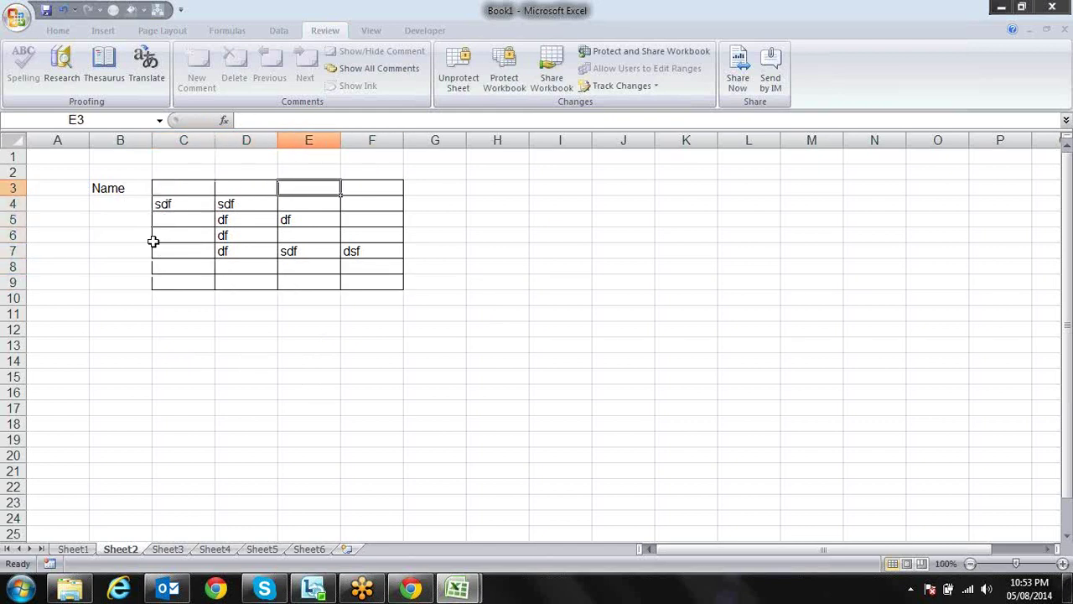
{"action": "key", "text": "Return"}
{"action": "key", "text": "Return"}
{"action": "key", "text": "Return"}
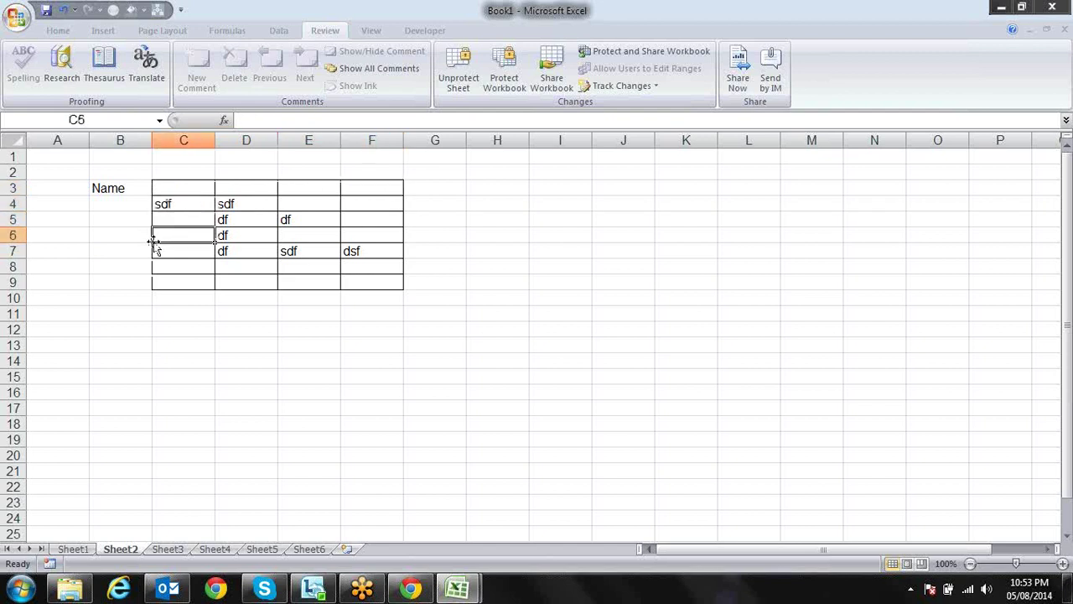
{"action": "key", "text": "Tab"}
{"action": "key", "text": "Tab"}
{"action": "key", "text": "Tab"}
{"action": "key", "text": "Return"}
{"action": "key", "text": "Tab"}
{"action": "key", "text": "Tab"}
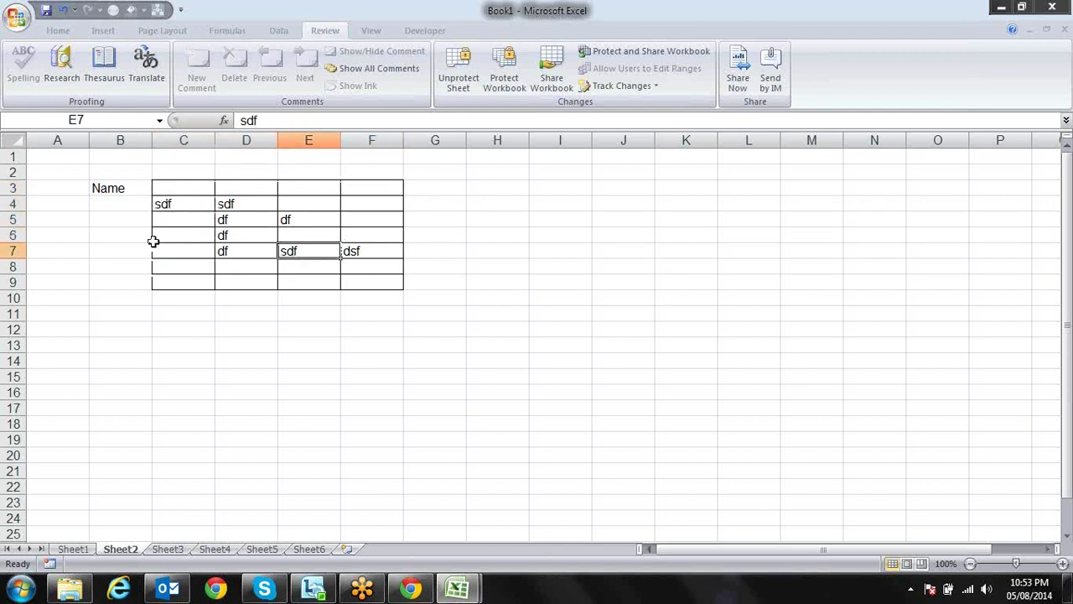
{"action": "key", "text": "Return"}
{"action": "key", "text": "Tab"}
{"action": "key", "text": "Tab"}
{"action": "key", "text": "Tab"}
{"action": "key", "text": "Tab"}
{"action": "key", "text": "Tab"}
{"action": "key", "text": "Tab"}
{"action": "key", "text": "Tab"}
{"action": "key", "text": "Tab"}
{"action": "key", "text": "Tab"}
{"action": "key", "text": "Tab"}
{"action": "key", "text": "Tab"}
{"action": "key", "text": "Tab"}
{"action": "key", "text": "Tab"}
{"action": "key", "text": "Tab"}
{"action": "key", "text": "Tab"}
{"action": "key", "text": "Tab"}
{"action": "key", "text": "Tab"}
{"action": "key", "text": "Tab"}
{"action": "key", "text": "Tab"}
{"action": "key", "text": "Tab"}
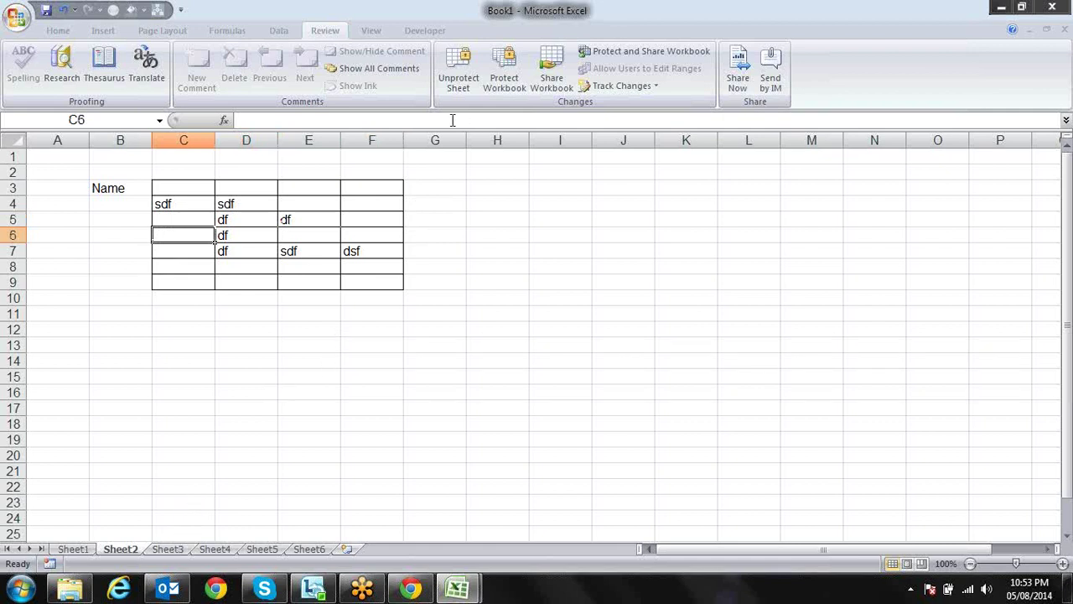
Step: Unprotect Sheet2, then fill cells C2, E5 and G8 on Sheet3 yellow
{"action": "left_click", "coordinate": [457, 71]}
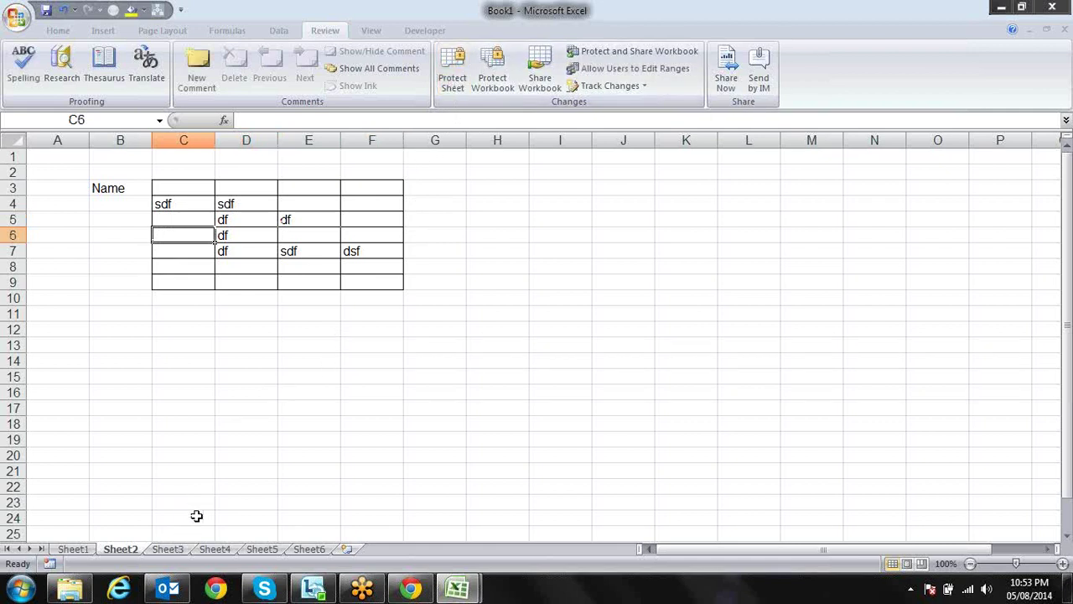
{"action": "left_click", "coordinate": [177, 549]}
{"action": "left_click", "coordinate": [186, 174]}
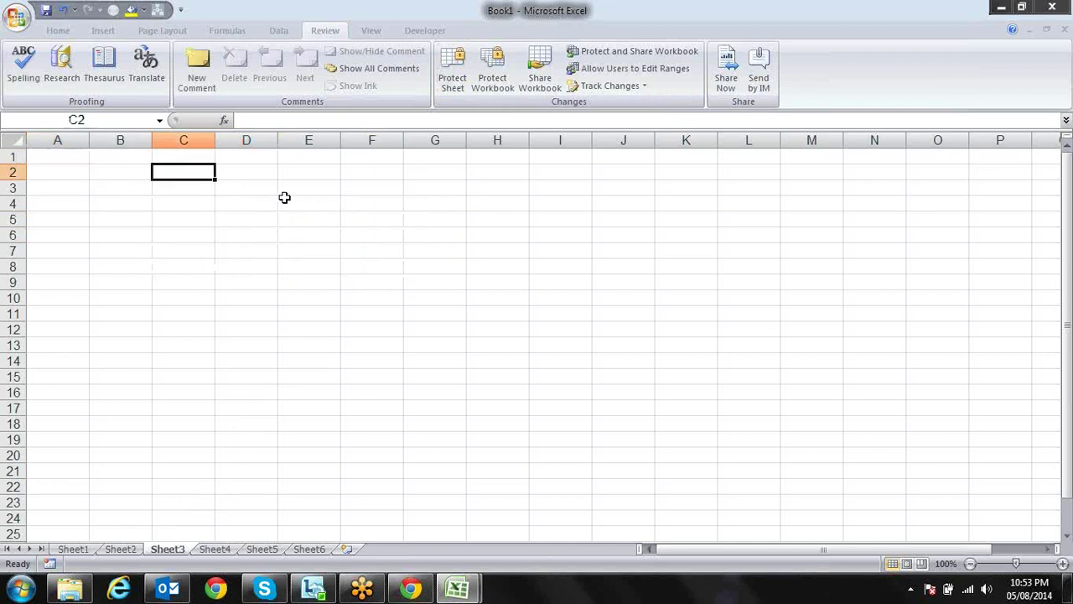
{"action": "left_click", "coordinate": [63, 31]}
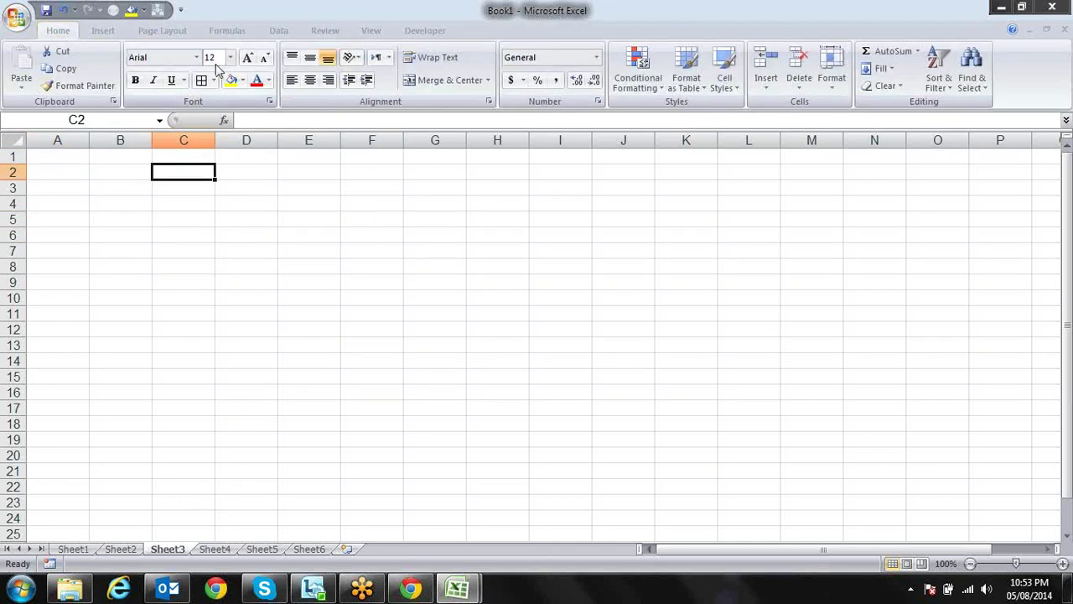
{"action": "left_click", "coordinate": [231, 80]}
{"action": "left_click", "coordinate": [300, 218]}
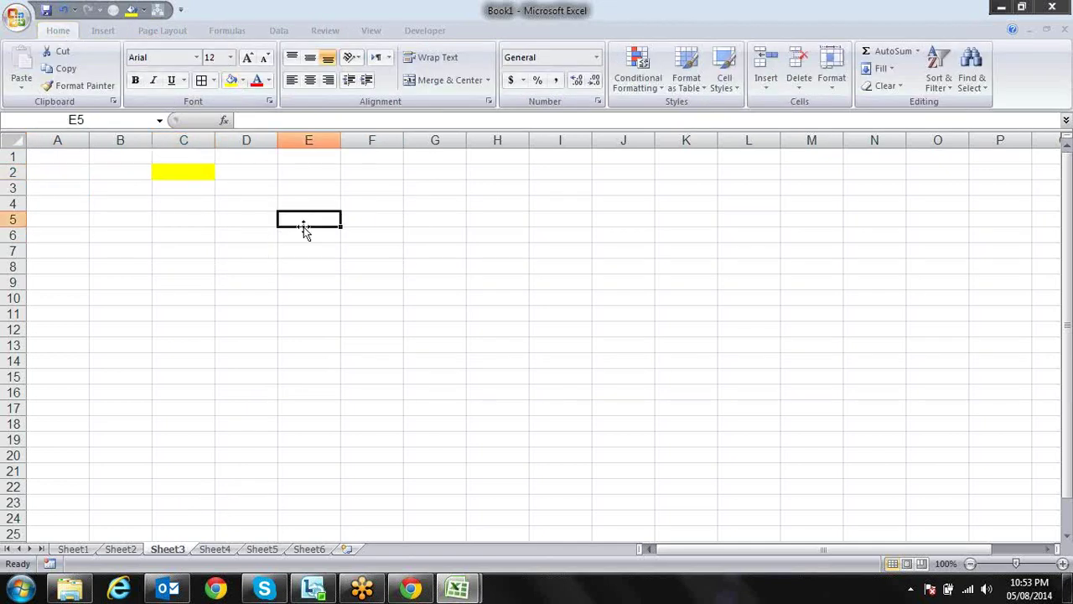
{"action": "key", "text": "F4"}
{"action": "key", "text": "Right"}
{"action": "key", "text": "Right"}
{"action": "key", "text": "Down"}
{"action": "key", "text": "Down"}
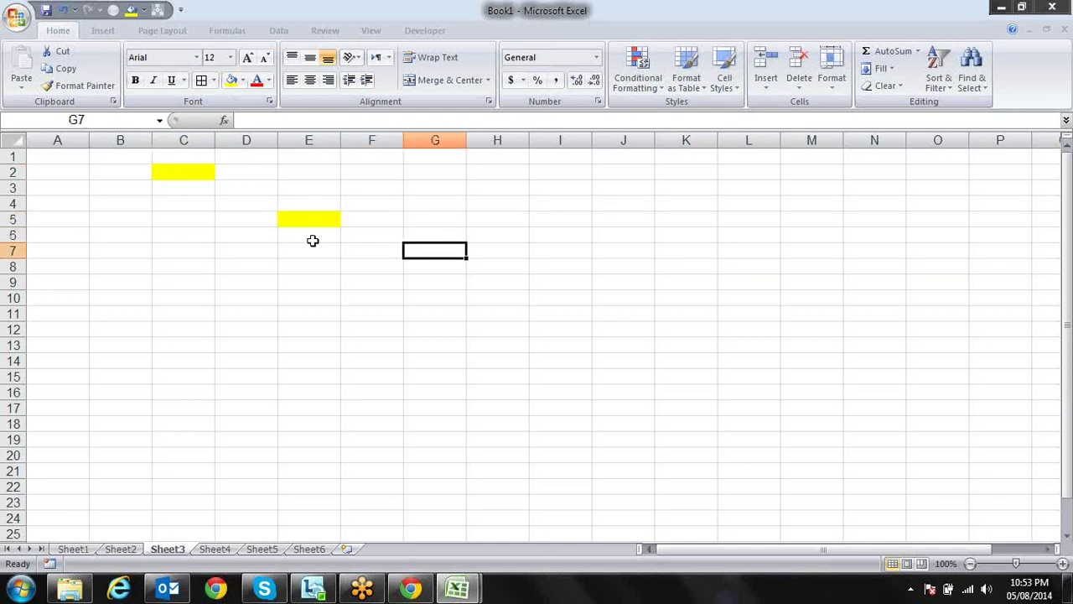
{"action": "key", "text": "Down"}
{"action": "key", "text": "F4"}
{"action": "key", "text": "Left"}
{"action": "key", "text": "Up"}
{"action": "key", "text": "Up"}
{"action": "key", "text": "Up"}
{"action": "key", "text": "Right"}
{"action": "key", "text": "Down"}
{"action": "key", "text": "Left"}
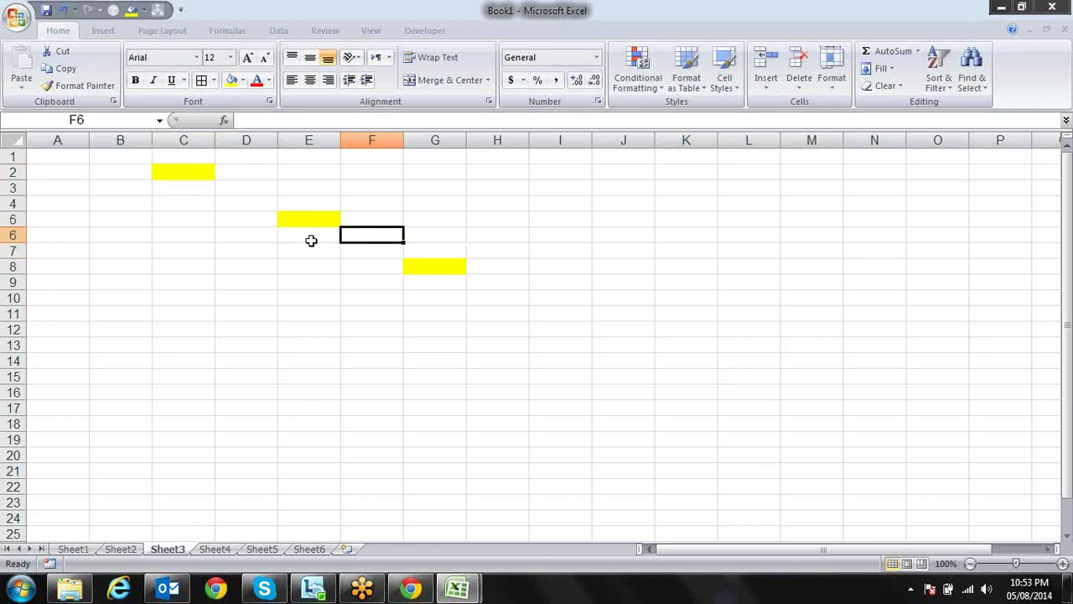
Step: Clear the Locked setting on the yellow cells C2, E5 and G8 in Format Cells
{"action": "left_click", "coordinate": [210, 170]}
{"action": "left_click", "coordinate": [300, 215]}
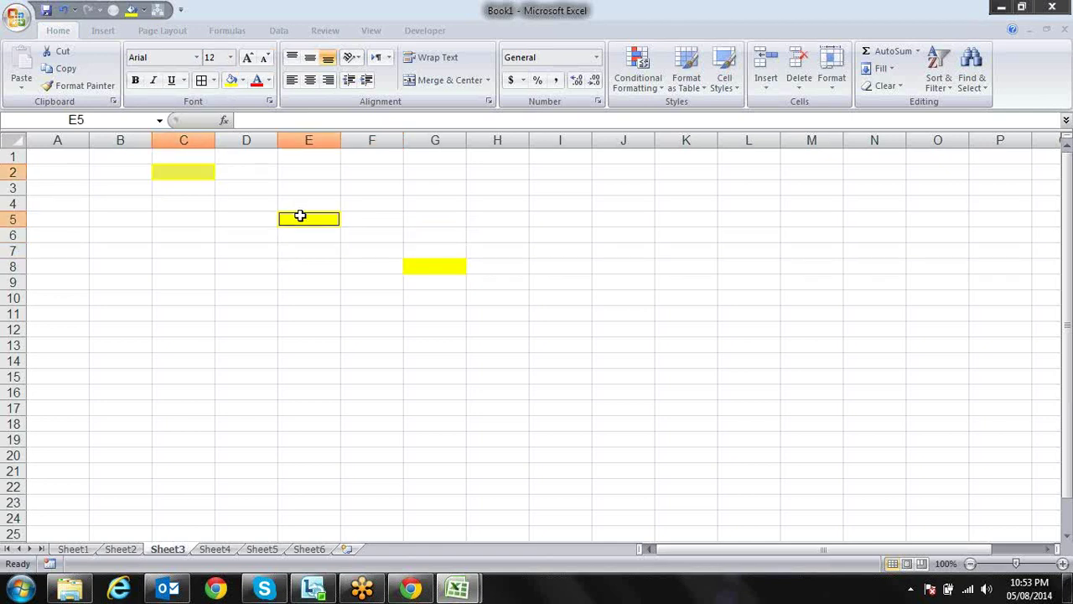
{"action": "left_click", "coordinate": [436, 267]}
{"action": "key", "text": "ctrl+1"}
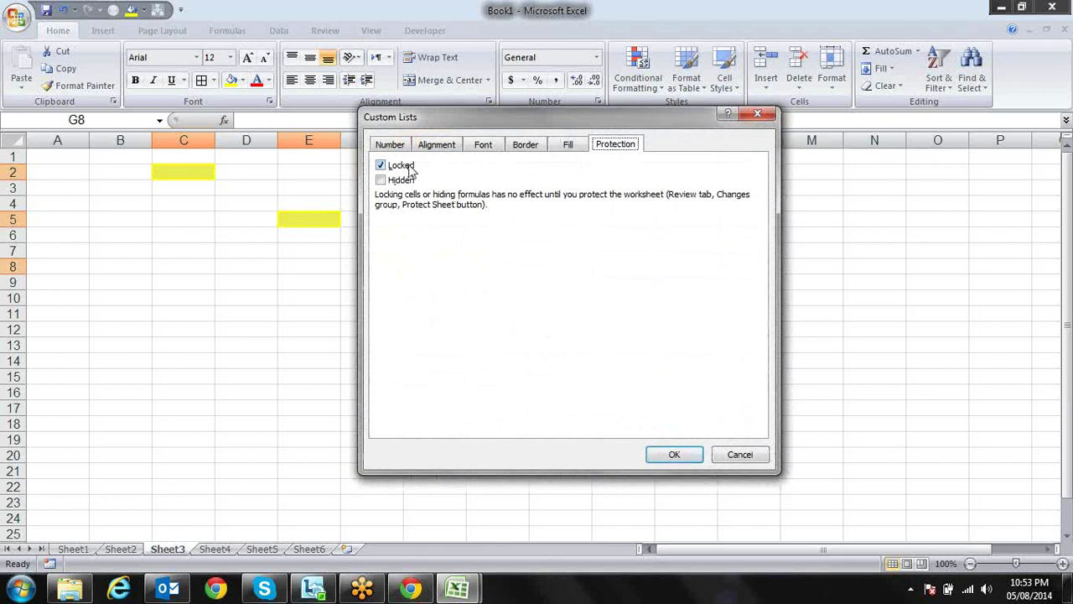
{"action": "key", "text": "Return"}
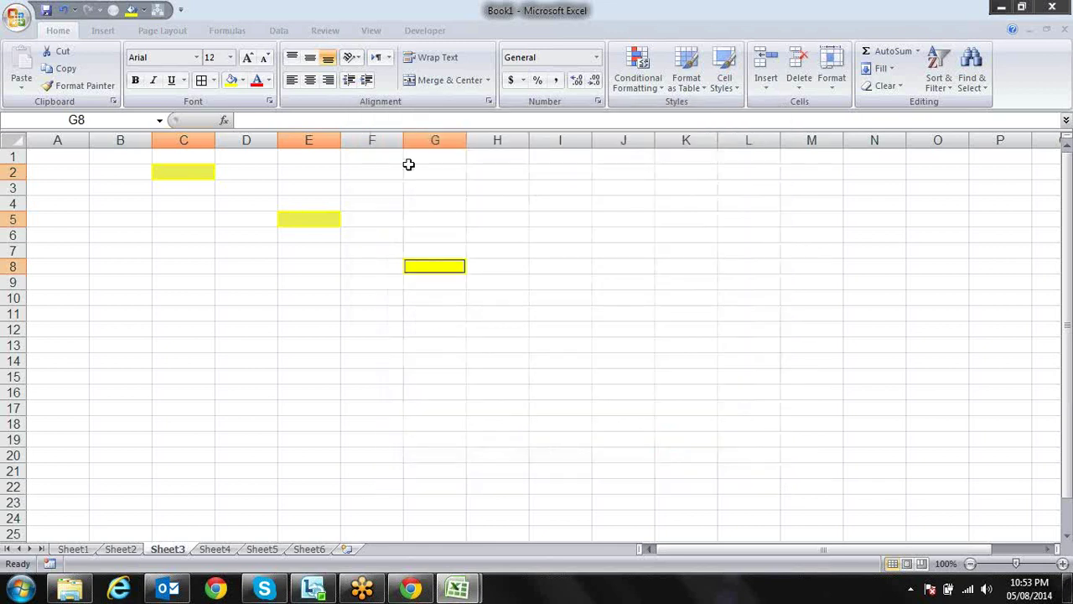
{"action": "key", "text": "Down"}
{"action": "key", "text": "Up"}
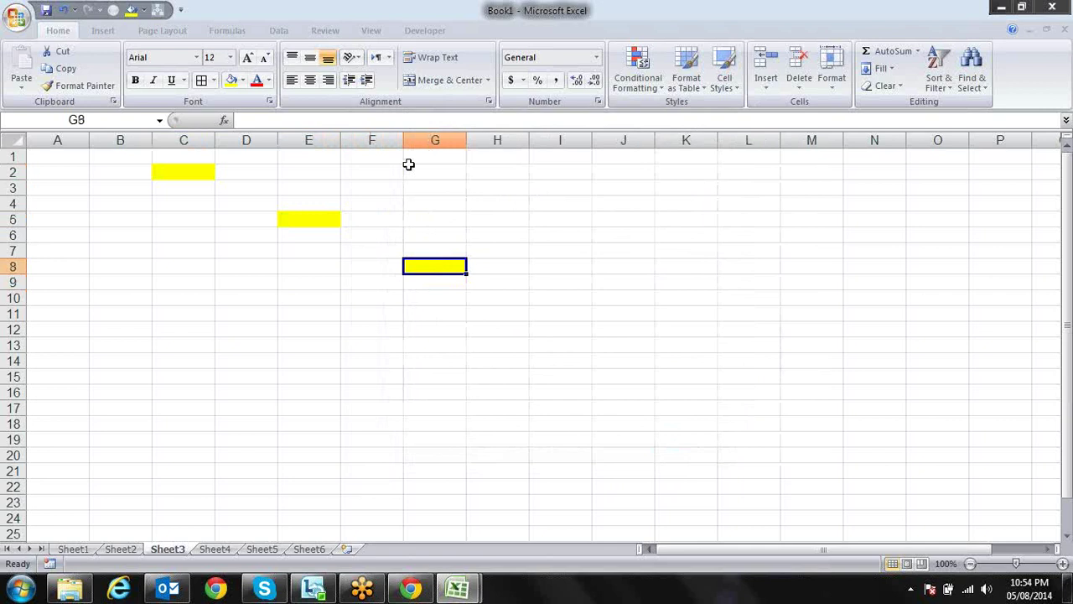
Step: Protect Sheet3 from the Review tab with the default protection options
{"action": "left_click", "coordinate": [320, 31]}
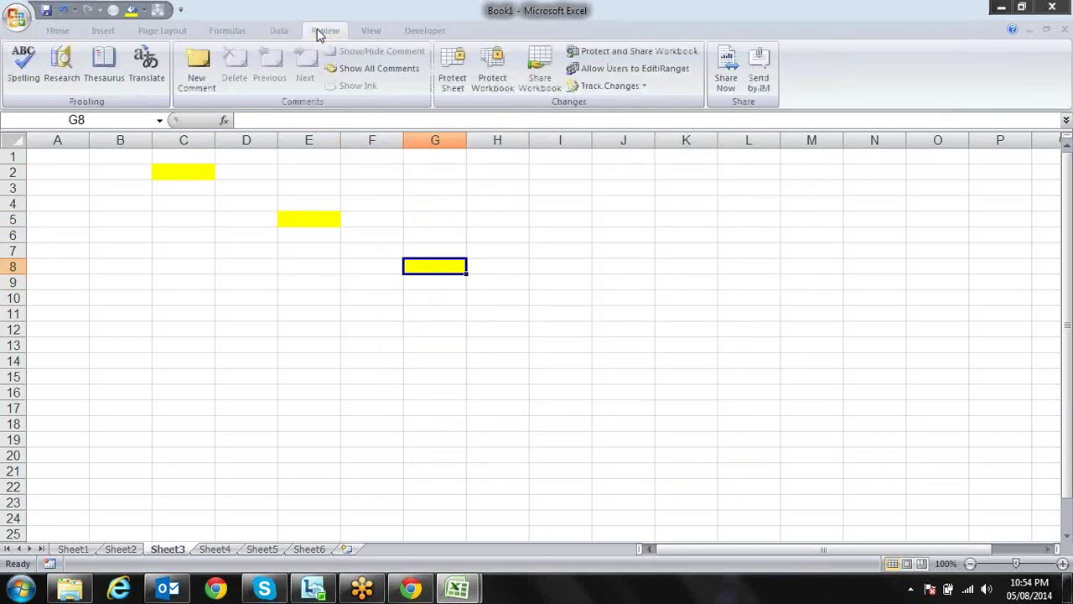
{"action": "left_click", "coordinate": [461, 77]}
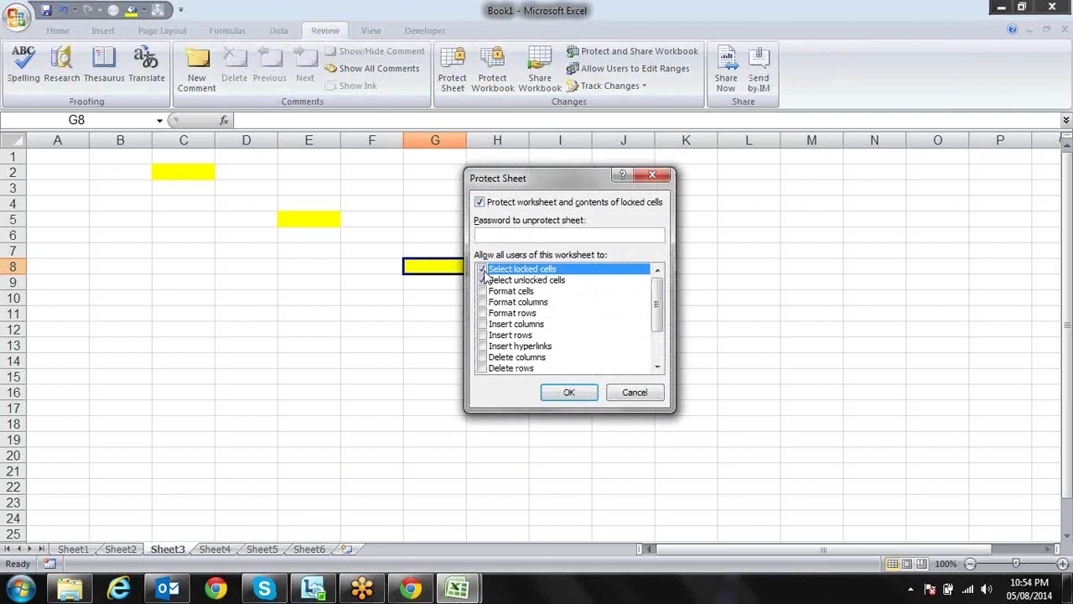
{"action": "left_click", "coordinate": [573, 393]}
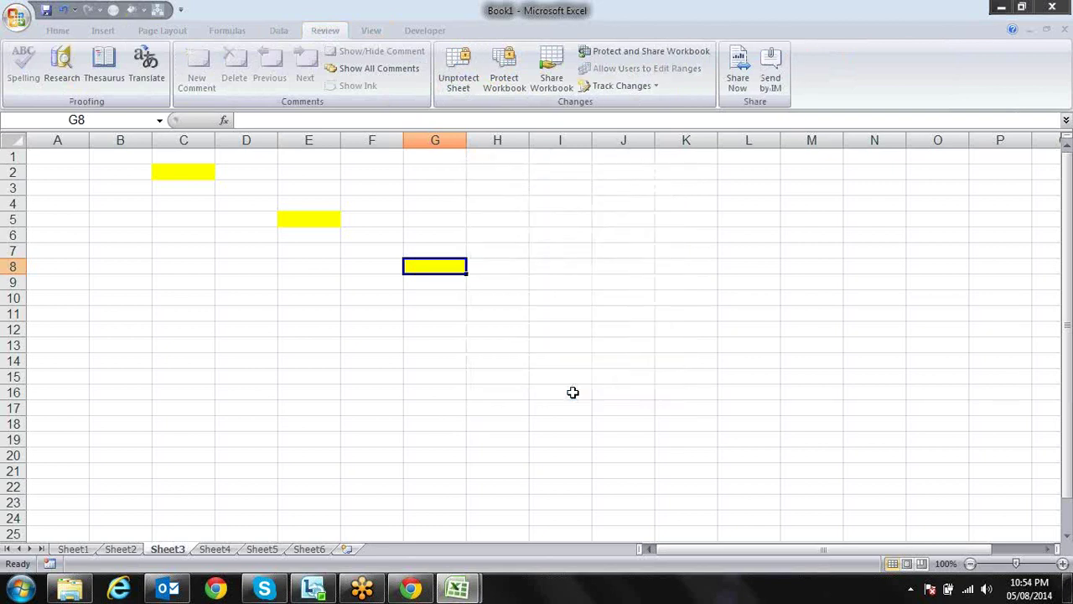
Step: Tab back and forth to confirm only the yellow cells C2, E5 and G8 are reachable
{"action": "key", "text": "shift+Tab"}
{"action": "key", "text": "Tab"}
{"action": "key", "text": "Tab"}
{"action": "key", "text": "Tab"}
{"action": "key", "text": "shift+Tab"}
{"action": "key", "text": "Tab"}
{"action": "key", "text": "Tab"}
{"action": "key", "text": "Tab"}
{"action": "key", "text": "shift+Tab"}
{"action": "key", "text": "Tab"}
{"action": "key", "text": "Tab"}
{"action": "key", "text": "Tab"}
{"action": "key", "text": "Tab"}
{"action": "key", "text": "Tab"}
{"action": "key", "text": "Tab"}
{"action": "key", "text": "Tab"}
{"action": "key", "text": "Tab"}
{"action": "key", "text": "Tab"}
{"action": "key", "text": "Tab"}
{"action": "key", "text": "Tab"}
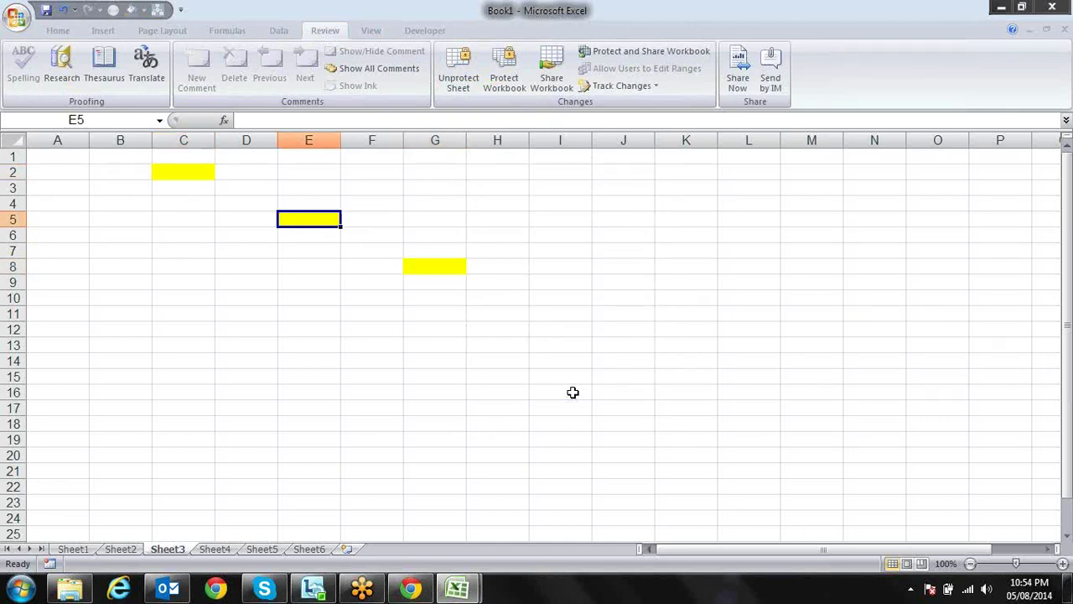
{"action": "key", "text": "Tab"}
{"action": "key", "text": "Tab"}
{"action": "key", "text": "Tab"}
{"action": "key", "text": "Tab"}
{"action": "key", "text": "Tab"}
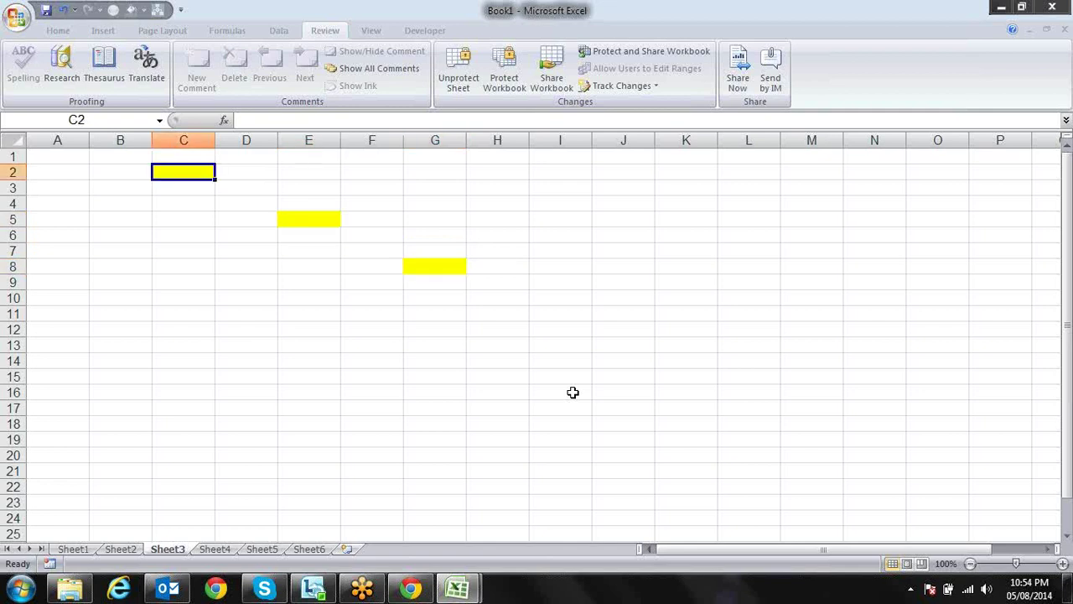
{"action": "key", "text": "Tab"}
{"action": "key", "text": "Tab"}
{"action": "key", "text": "Tab"}
{"action": "key", "text": "Tab"}
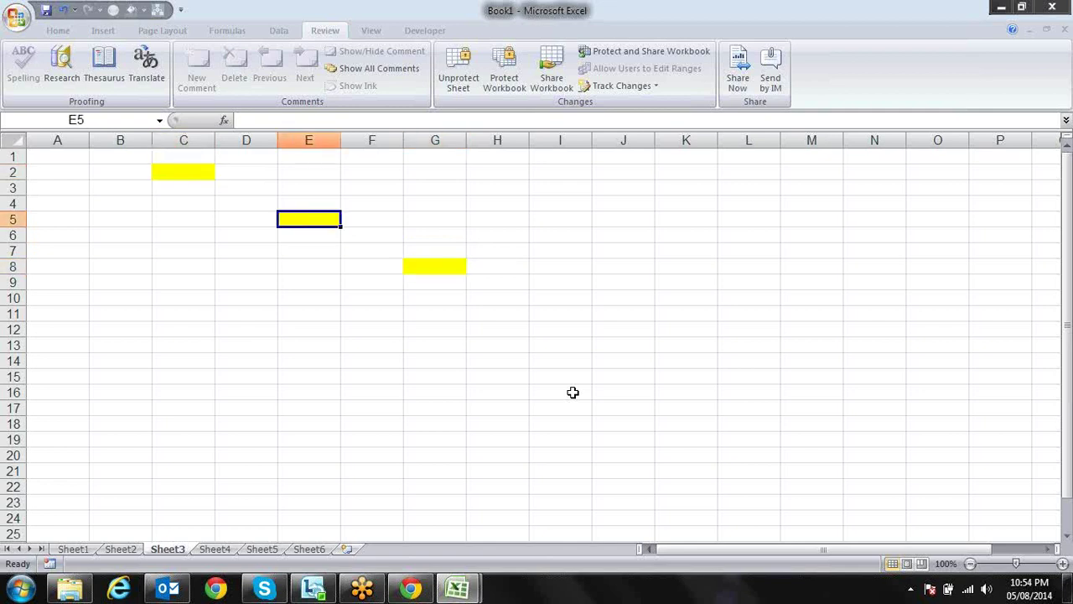
{"action": "key", "text": "Tab"}
{"action": "key", "text": "Tab"}
{"action": "key", "text": "Tab"}
{"action": "key", "text": "Tab"}
{"action": "key", "text": "Tab"}
{"action": "key", "text": "Tab"}
{"action": "key", "text": "Tab"}
{"action": "key", "text": "Tab"}
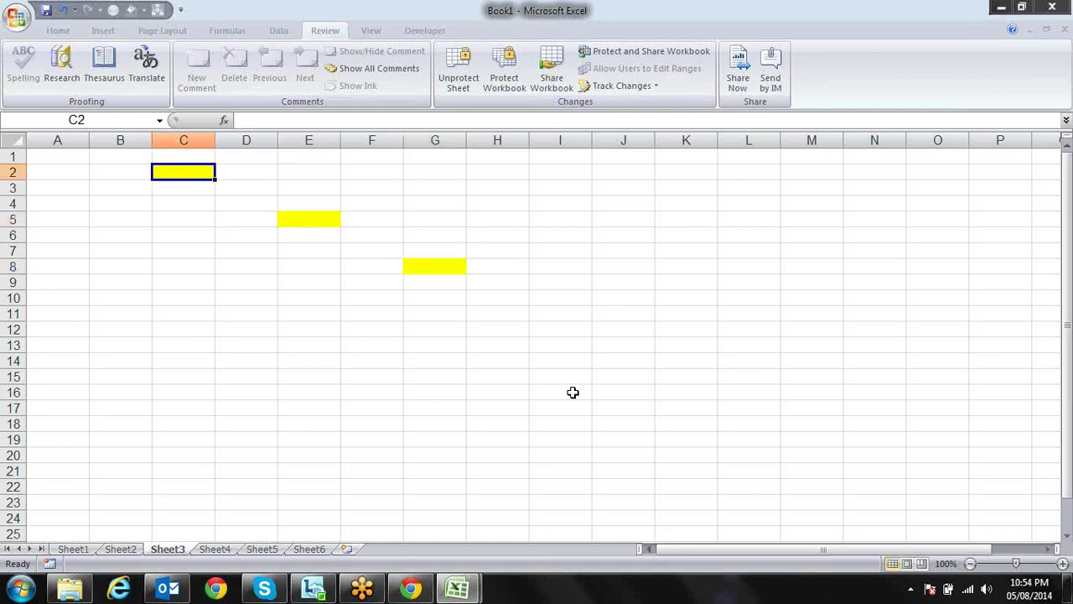
{"action": "key", "text": "Tab"}
{"action": "key", "text": "Tab"}
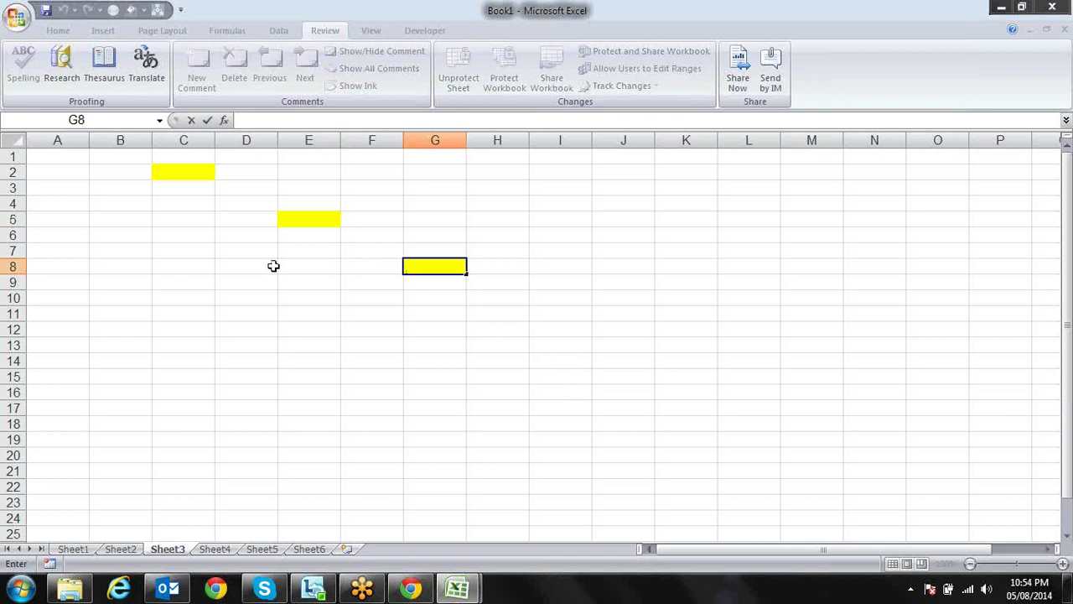
Step: On Sheet4, put all borders on the table range D6:G12, then select the entire worksheet
{"action": "left_click", "coordinate": [120, 550]}
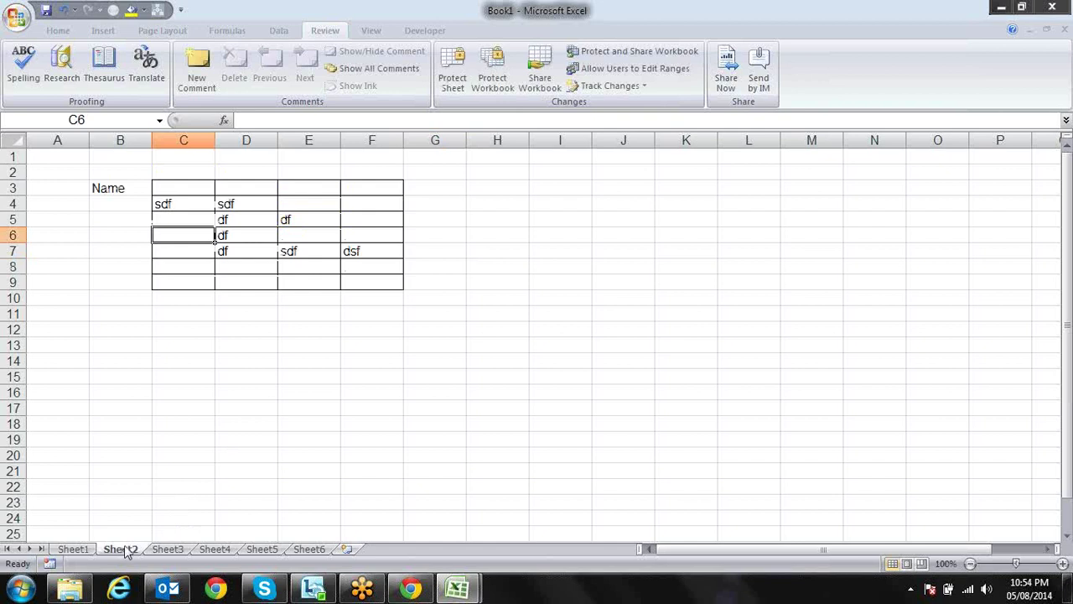
{"action": "left_click", "coordinate": [168, 550]}
{"action": "left_click", "coordinate": [217, 550]}
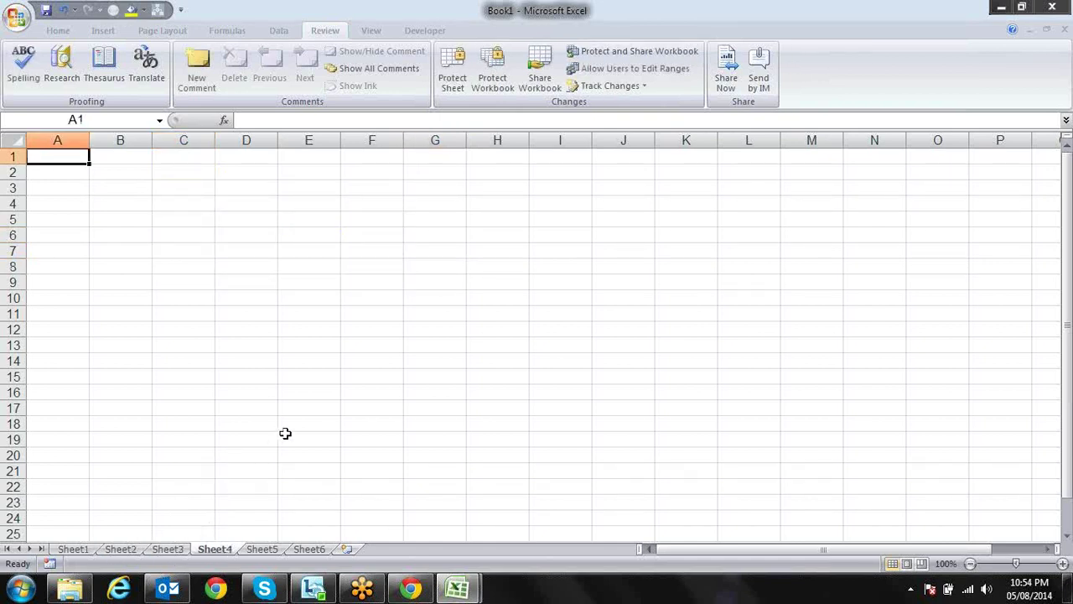
{"action": "left_click_drag", "start_coordinate": [242, 238], "coordinate": [428, 335]}
{"action": "left_click", "coordinate": [70, 31]}
{"action": "left_click", "coordinate": [201, 79]}
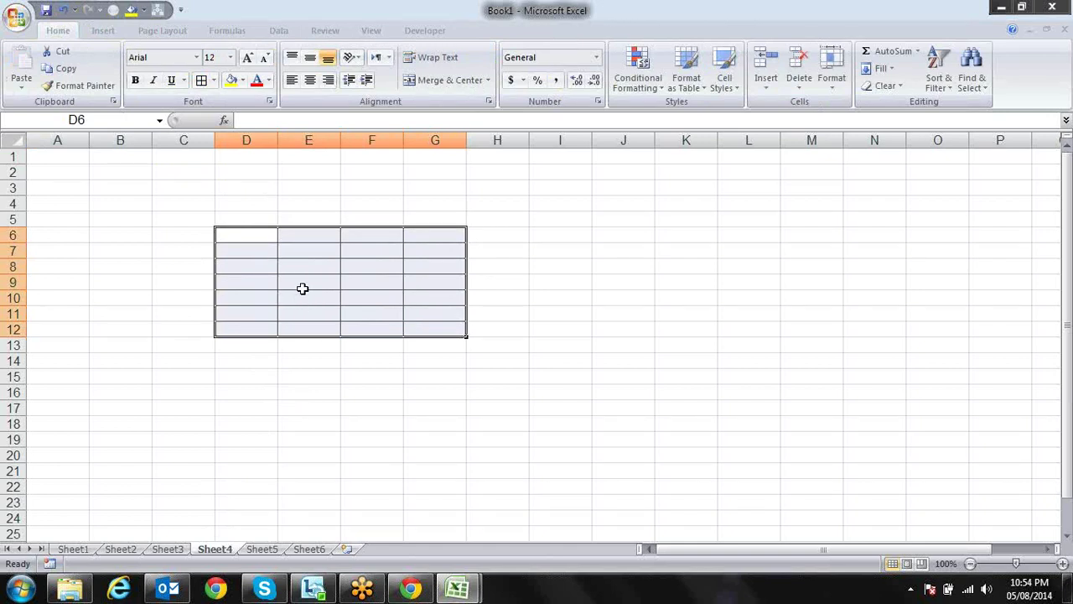
{"action": "key", "text": "ctrl+a"}
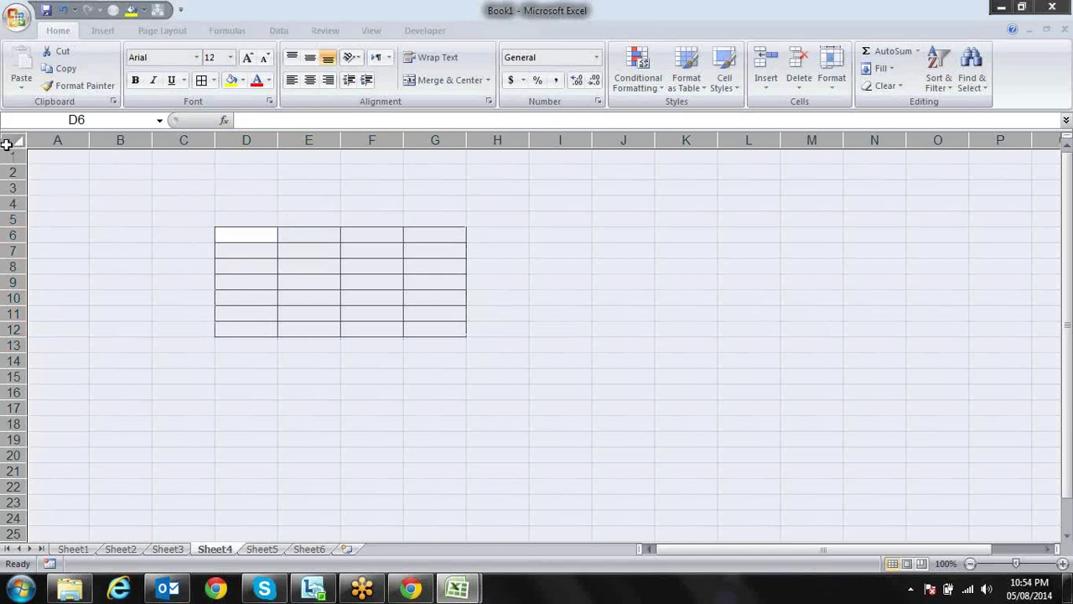
{"action": "left_click", "coordinate": [9, 141]}
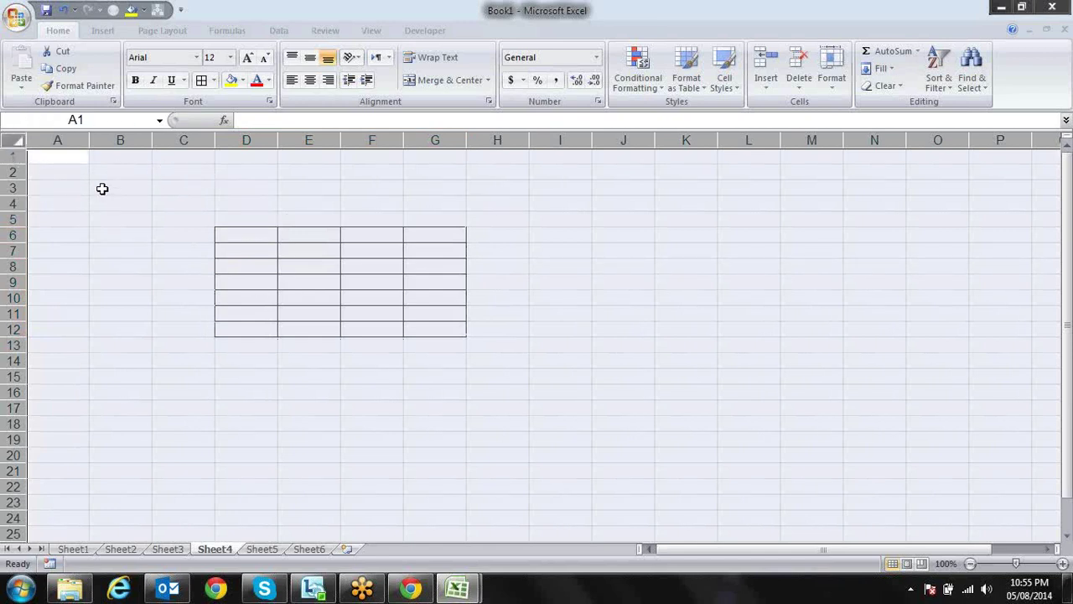
Step: Unlock every cell on Sheet4 through the Format Cells Protection settings
{"action": "left_click", "coordinate": [599, 103]}
{"action": "left_click", "coordinate": [613, 146]}
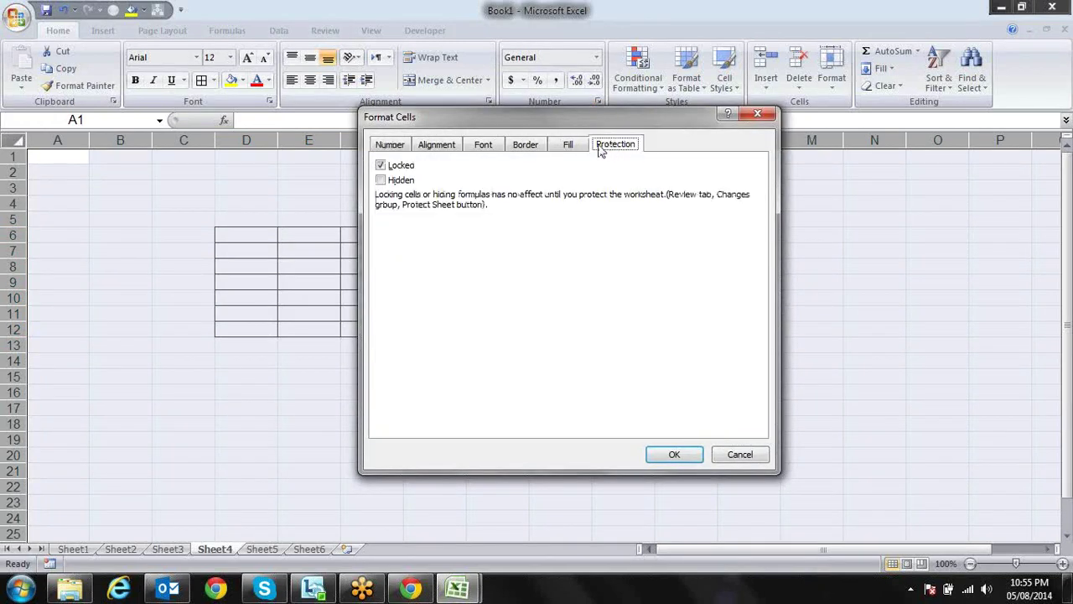
{"action": "left_click", "coordinate": [382, 166]}
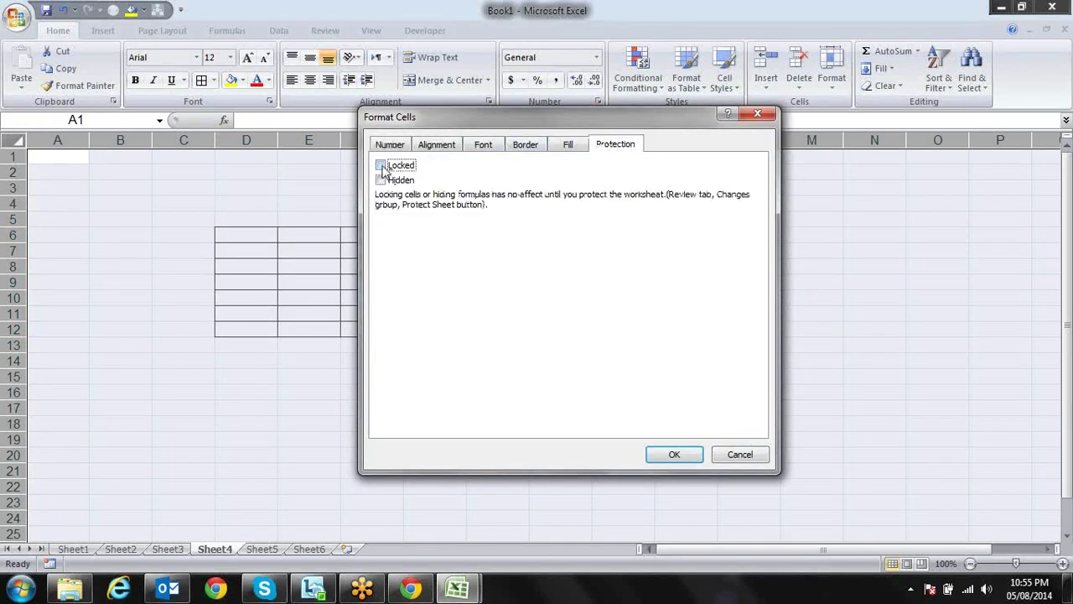
{"action": "left_click", "coordinate": [671, 454]}
Step: Set the bordered table D6:G12 back to Locked
{"action": "left_click", "coordinate": [514, 395]}
{"action": "left_click_drag", "start_coordinate": [256, 237], "coordinate": [440, 329]}
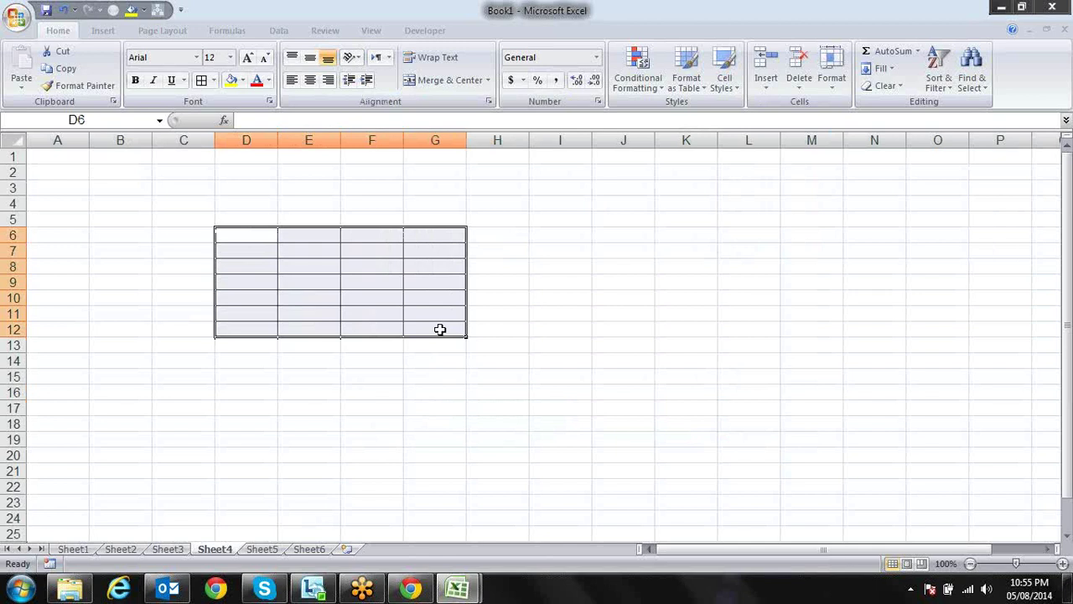
{"action": "key", "text": "ctrl+1"}
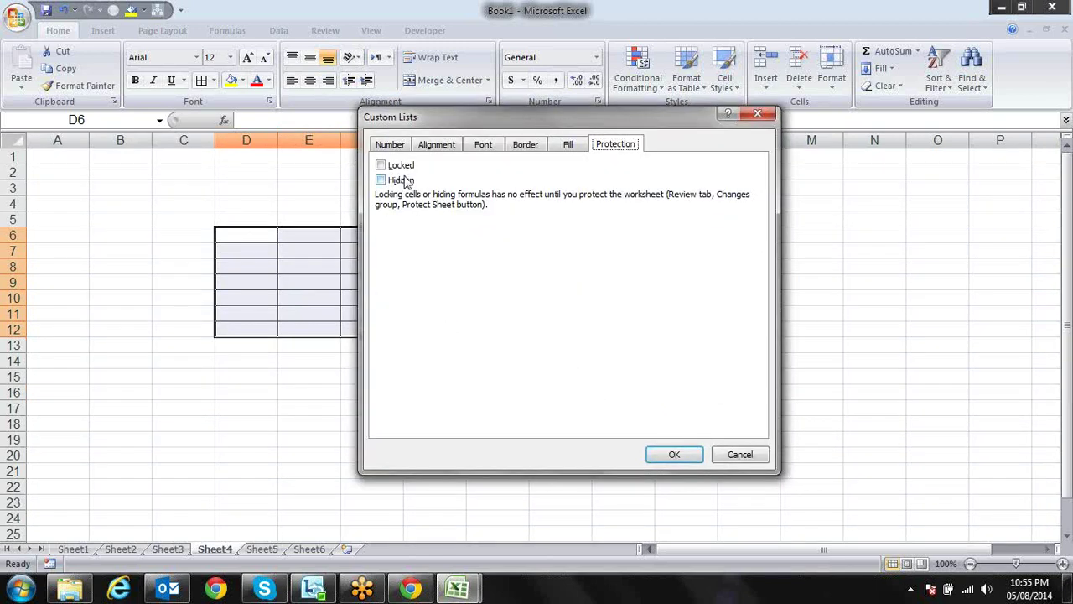
{"action": "left_click", "coordinate": [399, 165]}
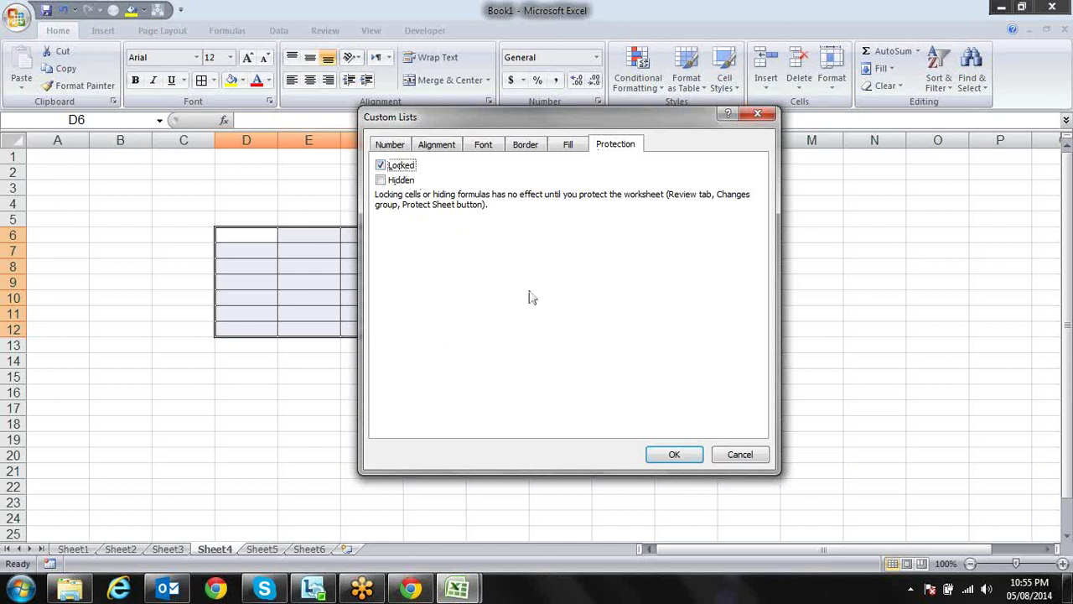
{"action": "left_click", "coordinate": [674, 457]}
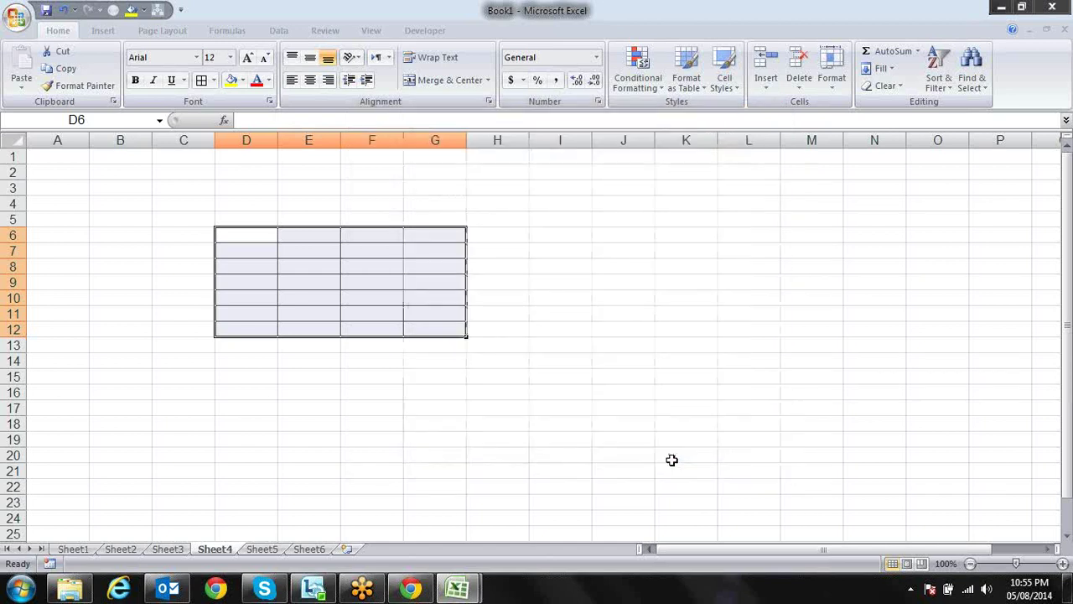
{"action": "left_click", "coordinate": [571, 393]}
{"action": "left_click_drag", "start_coordinate": [250, 238], "coordinate": [437, 323]}
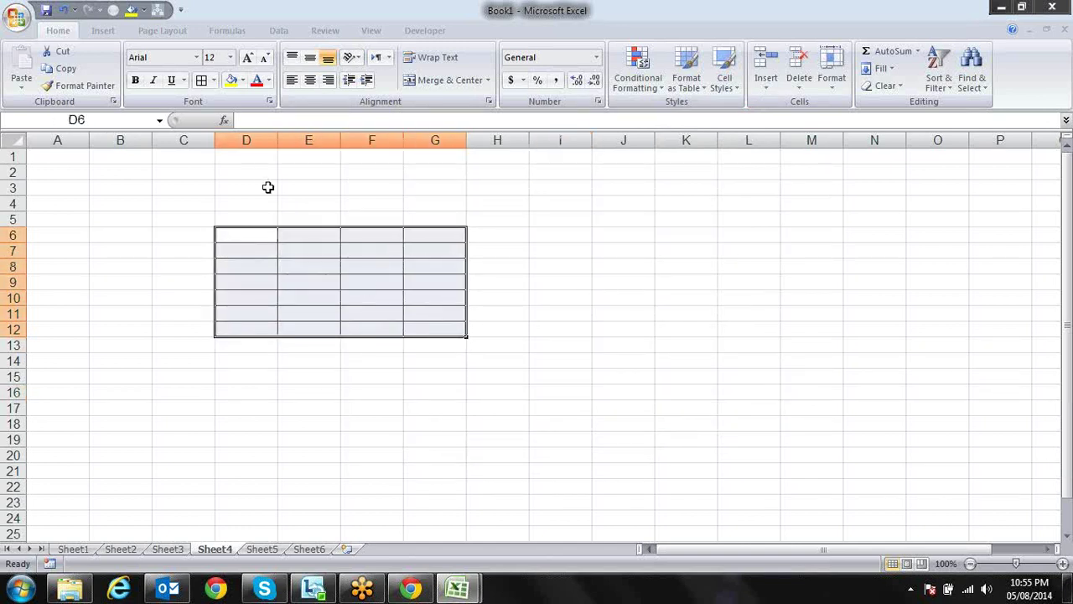
Step: Protect Sheet4 with 'Select locked cells' unticked
{"action": "left_click", "coordinate": [395, 199]}
{"action": "left_click", "coordinate": [501, 218]}
{"action": "left_click", "coordinate": [501, 286]}
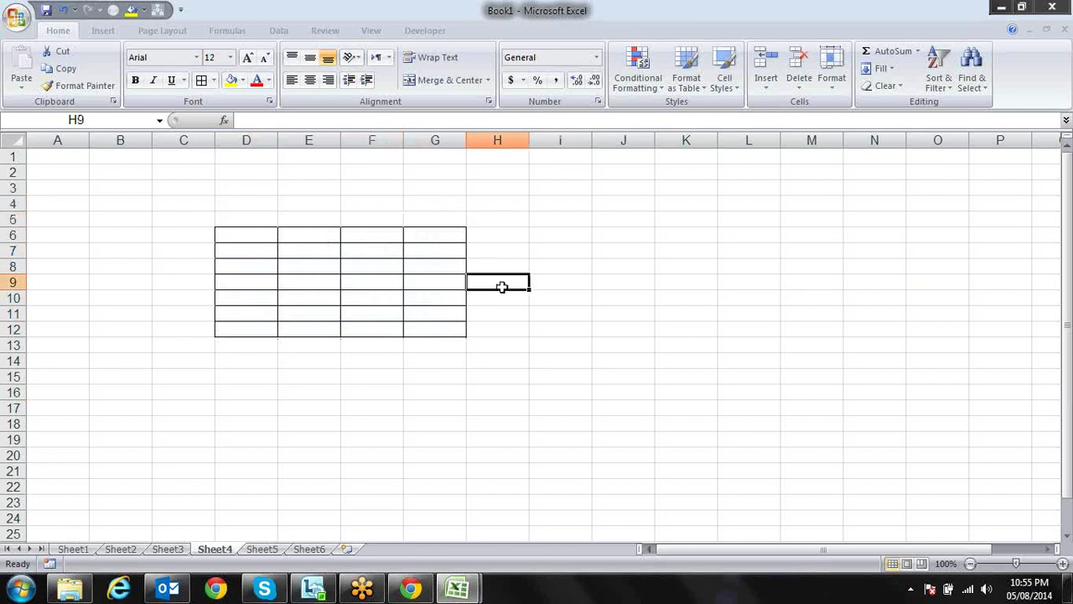
{"action": "left_click", "coordinate": [492, 361]}
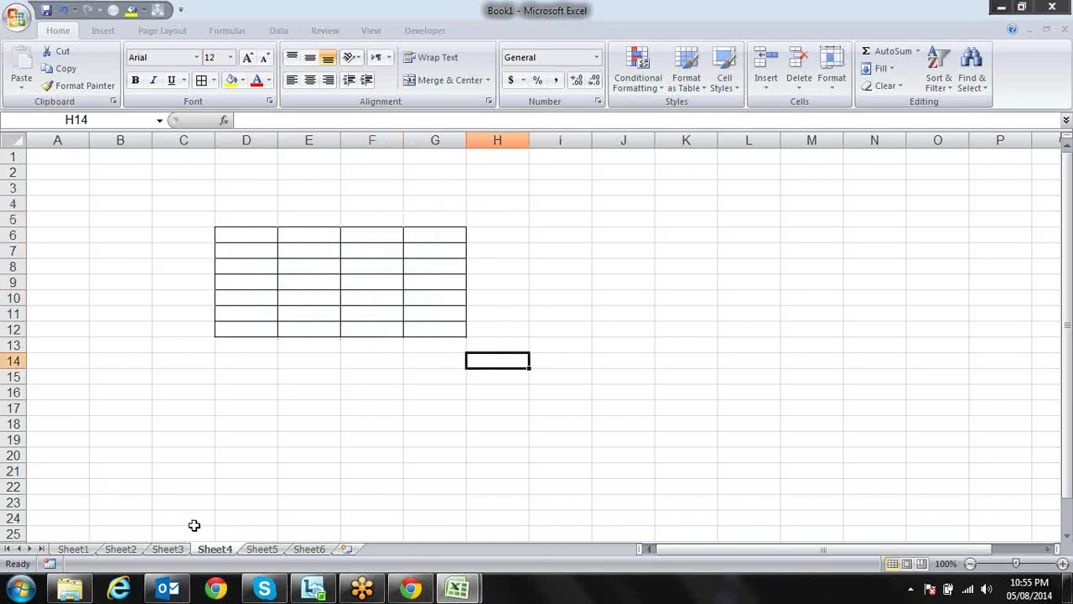
{"action": "left_click", "coordinate": [327, 33]}
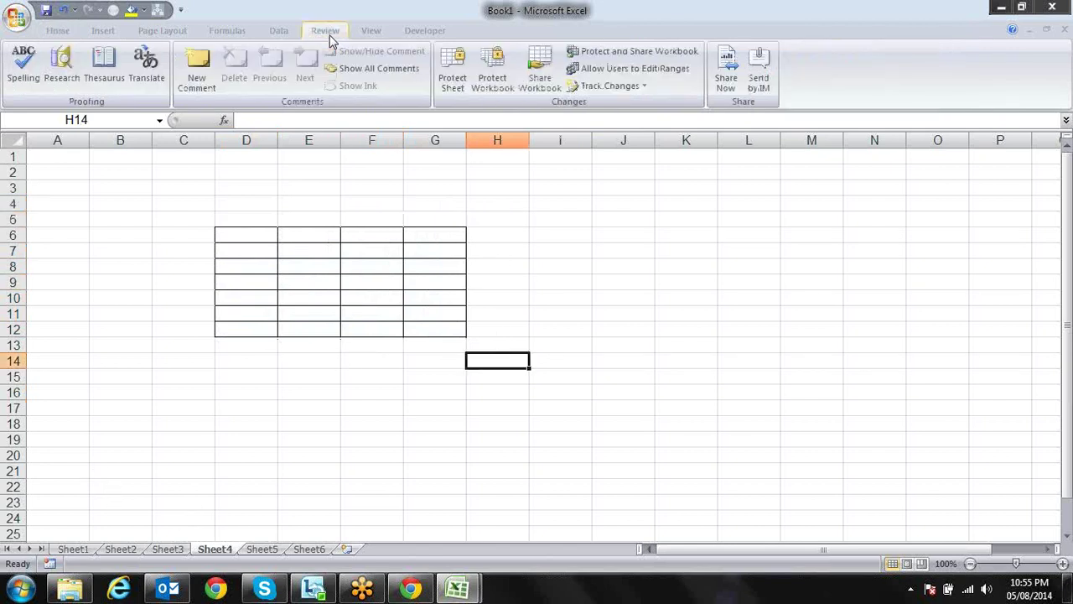
{"action": "left_click", "coordinate": [452, 86]}
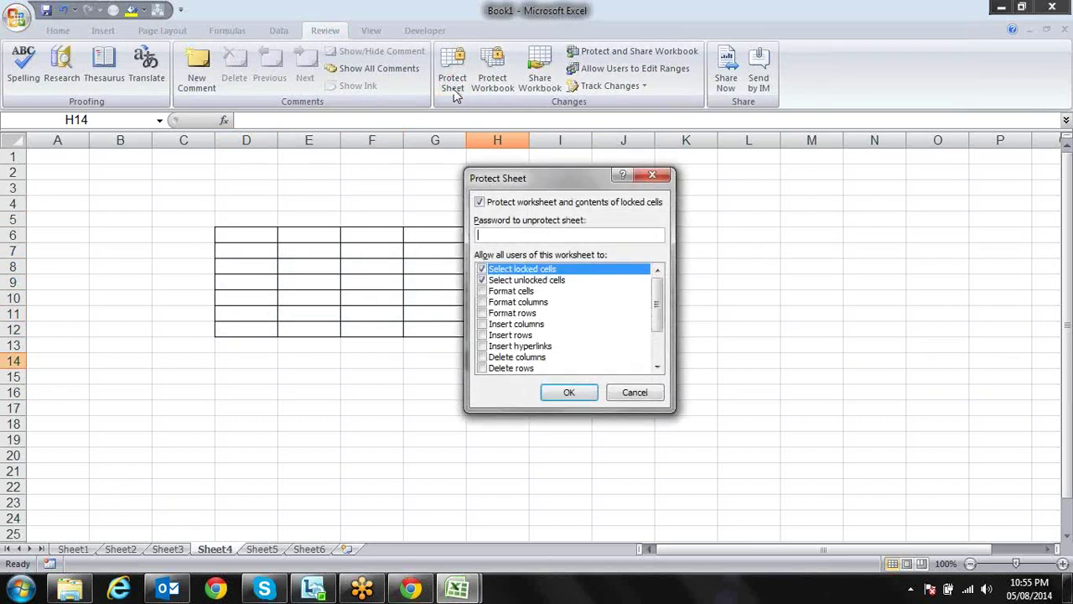
{"action": "left_click", "coordinate": [485, 271]}
{"action": "key", "text": "Return"}
Step: Type test entries sdf, sdf, dsf and df into unlocked cells below and beside the table
{"action": "left_click", "coordinate": [352, 377]}
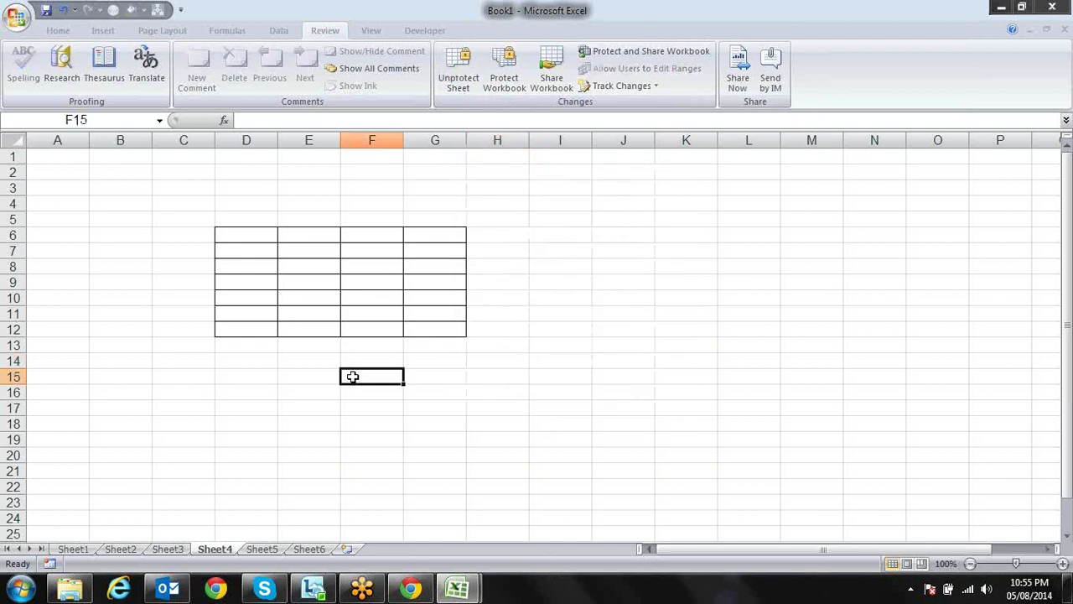
{"action": "type", "text": "sdf"}
{"action": "key", "text": "Left"}
{"action": "type", "text": "sdf"}
{"action": "key", "text": "Left"}
{"action": "type", "text": "dsf"}
{"action": "key", "text": "Up"}
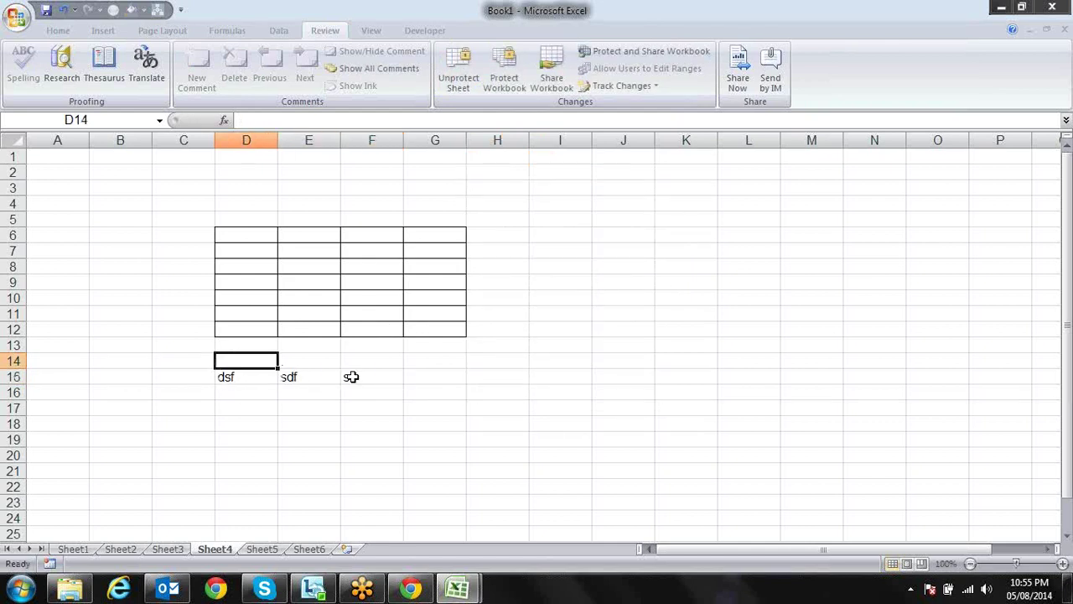
{"action": "key", "text": "Up"}
{"action": "key", "text": "Right"}
{"action": "key", "text": "Right"}
{"action": "key", "text": "Right"}
{"action": "key", "text": "Right"}
{"action": "type", "text": "df"}
{"action": "key", "text": "Left"}
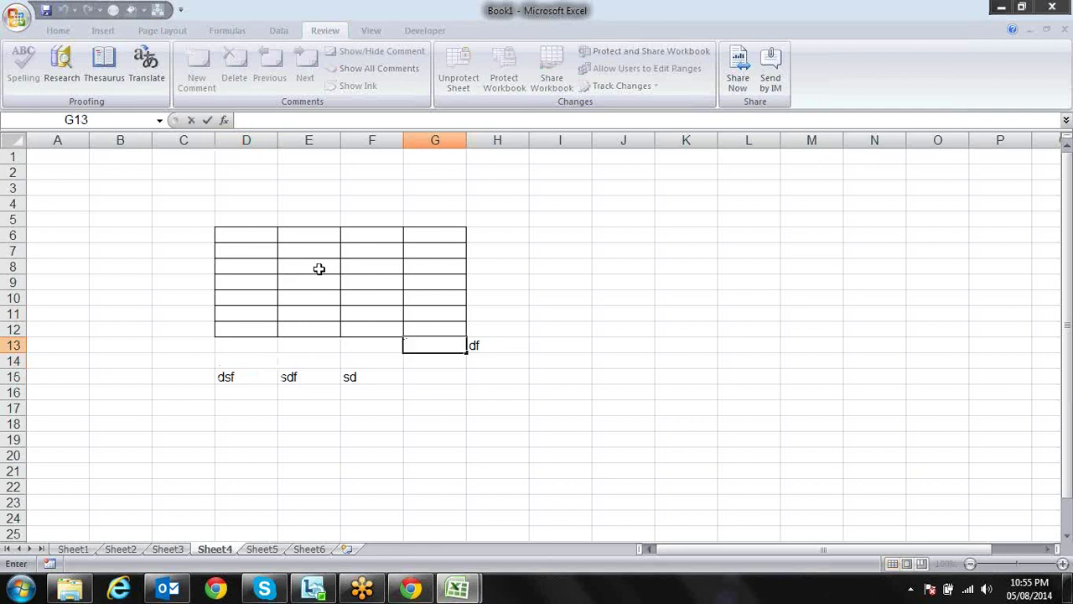
Step: Enter dsd in I7 and arrow around to confirm the locked table is skipped
{"action": "left_click", "coordinate": [475, 278]}
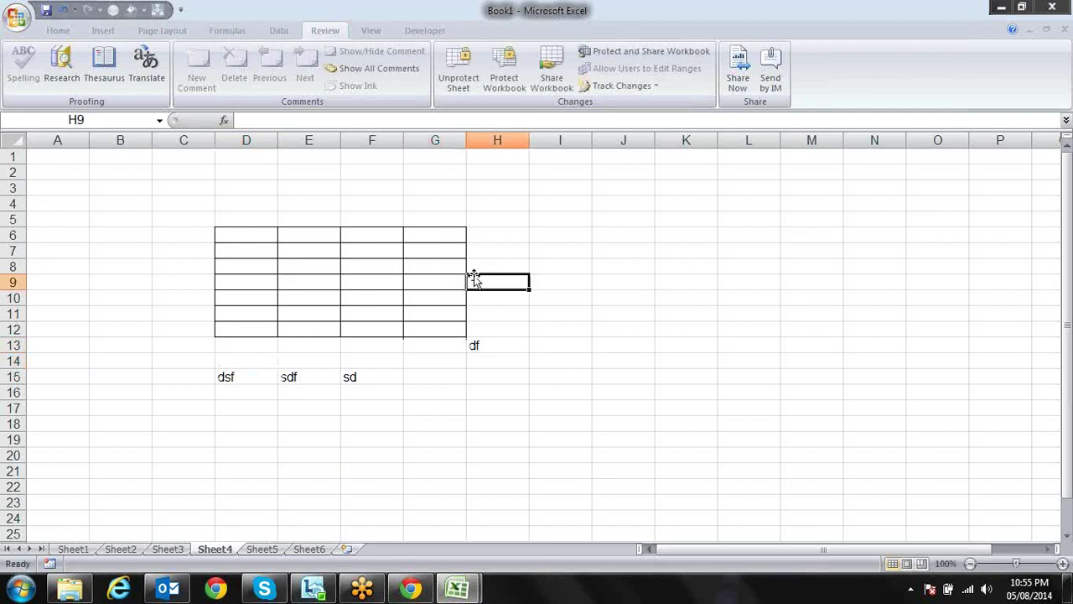
{"action": "left_click", "coordinate": [530, 244]}
{"action": "type", "text": "dsd"}
{"action": "left_click", "coordinate": [529, 245]}
{"action": "left_click", "coordinate": [530, 242]}
{"action": "key", "text": "Down"}
{"action": "key", "text": "Down"}
{"action": "key", "text": "Down"}
{"action": "key", "text": "Down"}
{"action": "key", "text": "Down"}
{"action": "key", "text": "Down"}
{"action": "key", "text": "Down"}
{"action": "key", "text": "Down"}
{"action": "key", "text": "Down"}
{"action": "key", "text": "Down"}
{"action": "key", "text": "Right"}
{"action": "key", "text": "Left"}
{"action": "key", "text": "Left"}
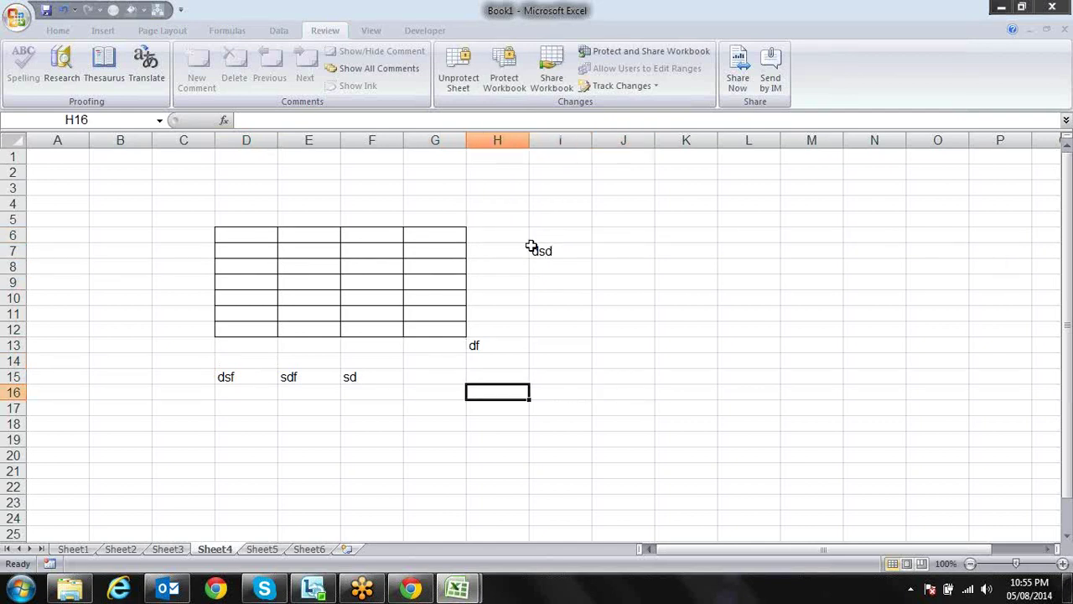
{"action": "key", "text": "Up"}
{"action": "key", "text": "Left"}
{"action": "key", "text": "Up"}
{"action": "key", "text": "Up"}
{"action": "key", "text": "Left"}
{"action": "key", "text": "Down"}
{"action": "key", "text": "Down"}
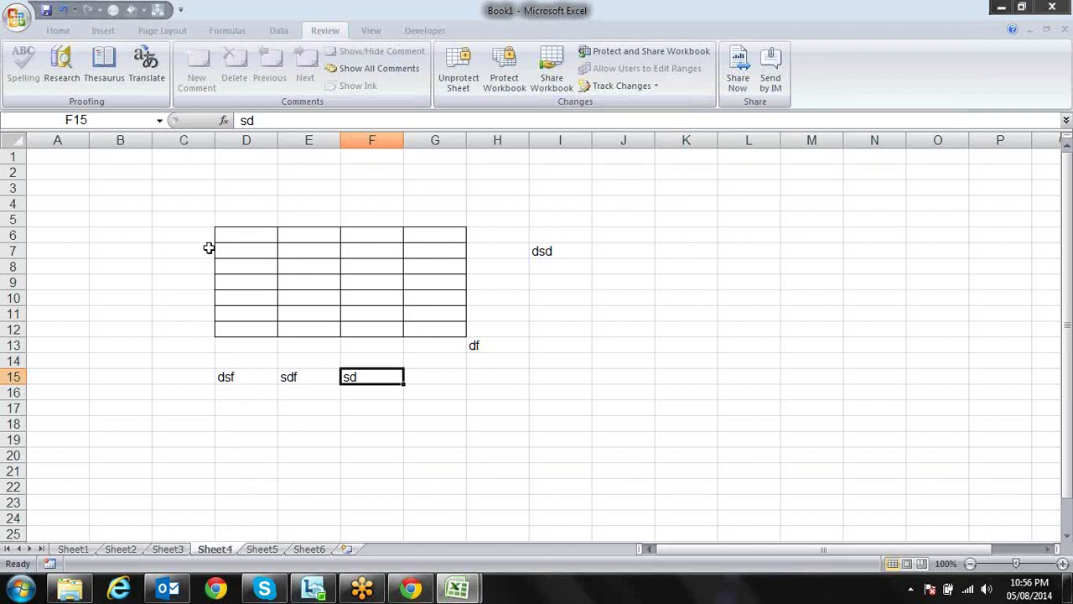
Step: Unprotect Sheet4 from its sheet tab's right-click menu
{"action": "left_click", "coordinate": [175, 238]}
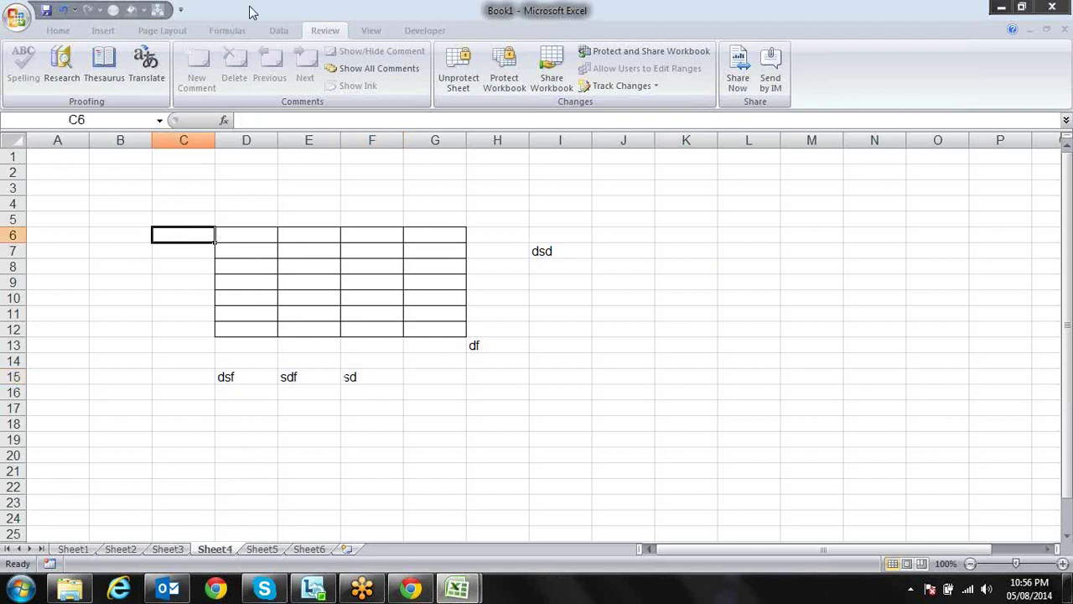
{"action": "left_click", "coordinate": [279, 30]}
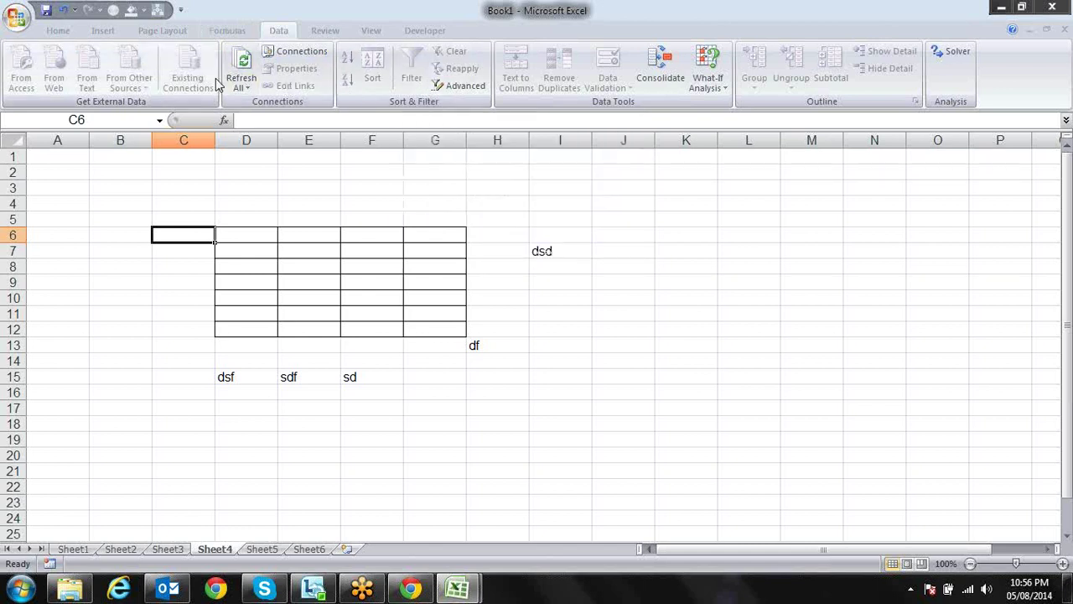
{"action": "left_click", "coordinate": [52, 32]}
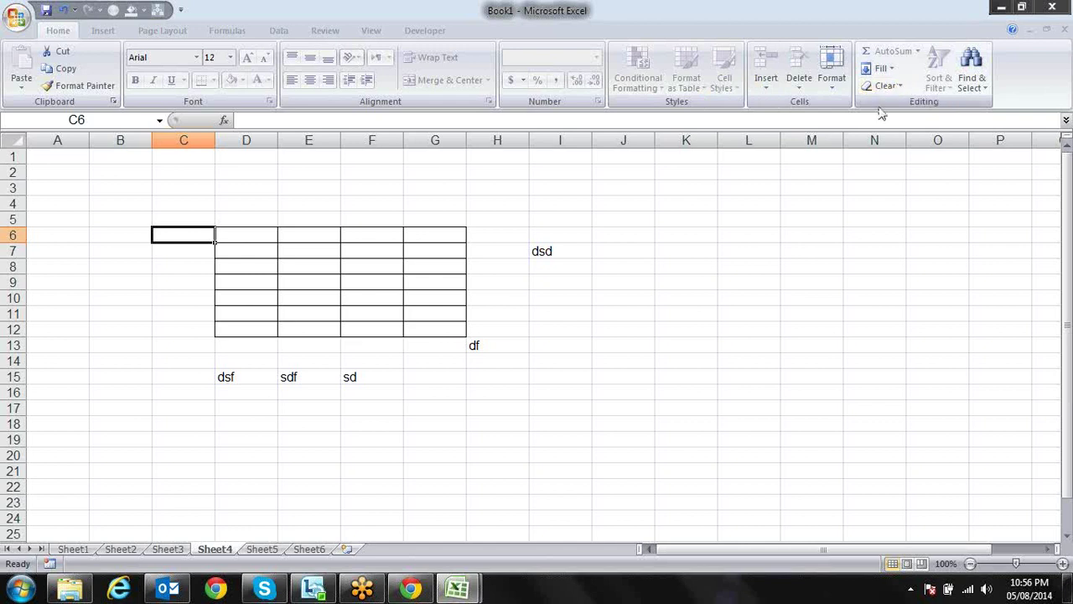
{"action": "left_click", "coordinate": [579, 191]}
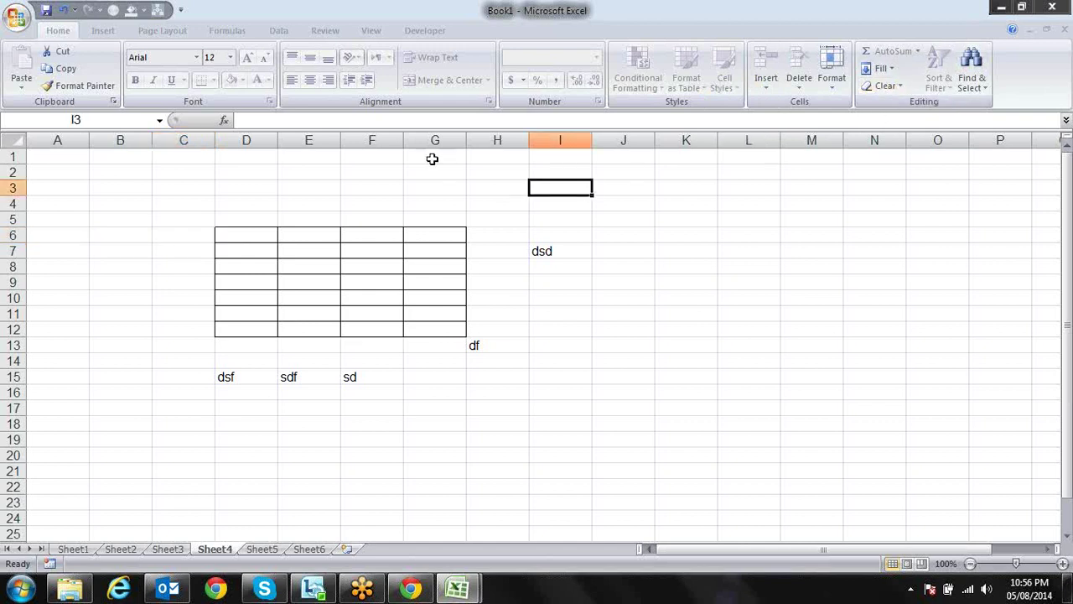
{"action": "right_click", "coordinate": [222, 549]}
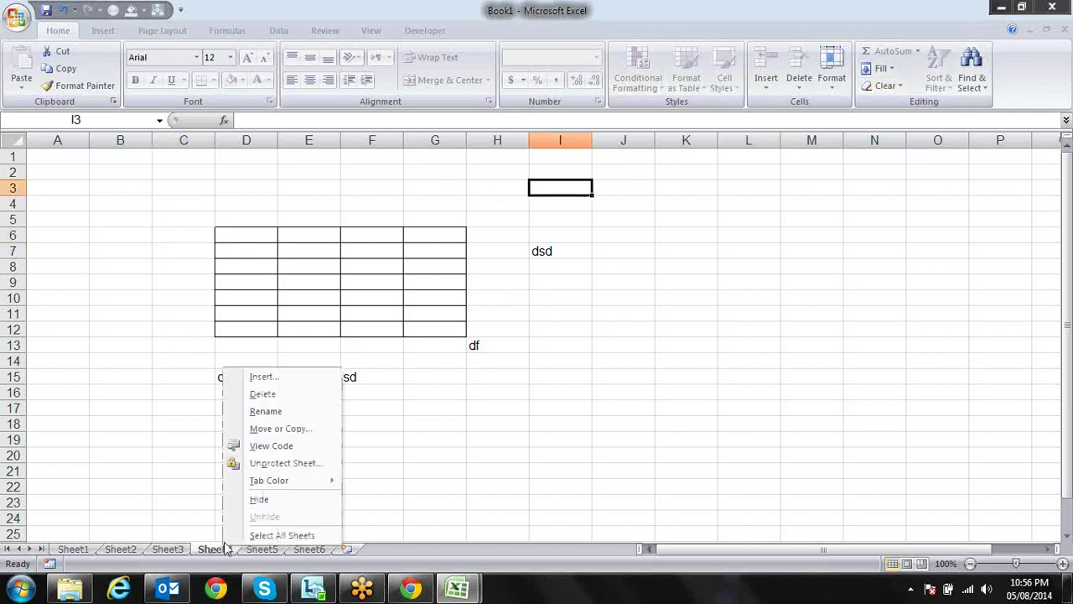
{"action": "left_click", "coordinate": [301, 462]}
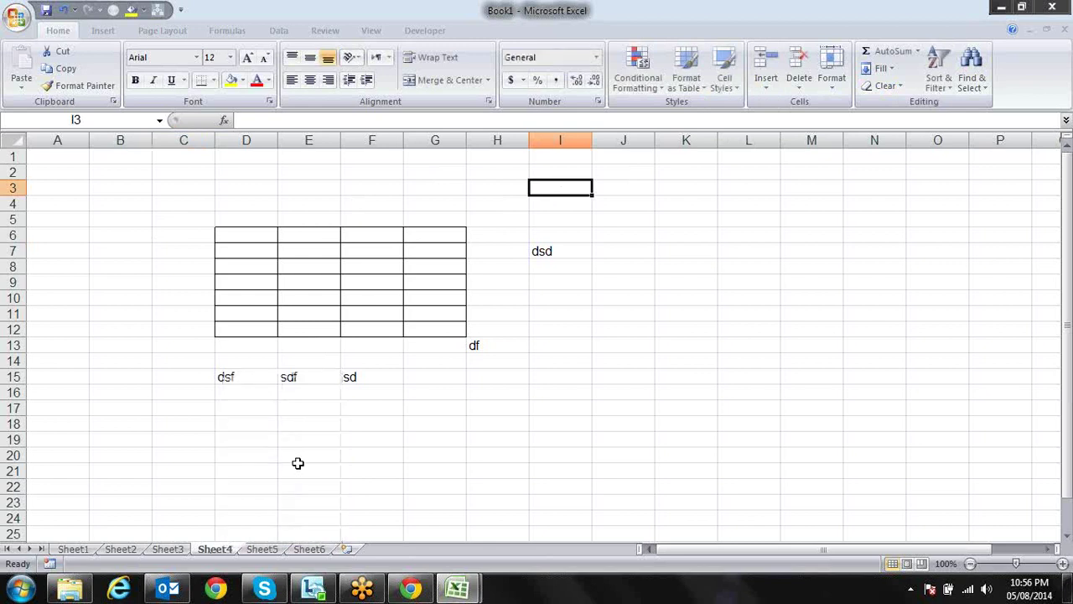
Step: Move with the arrow keys from F19 into column D toward the table
{"action": "left_click", "coordinate": [345, 445]}
{"action": "key", "text": "Left"}
{"action": "key", "text": "Left"}
{"action": "key", "text": "Left"}
{"action": "key", "text": "Up"}
{"action": "key", "text": "Up"}
{"action": "key", "text": "Up"}
{"action": "key", "text": "Up"}
{"action": "key", "text": "Up"}
{"action": "key", "text": "Up"}
{"action": "key", "text": "Up"}
{"action": "key", "text": "Up"}
{"action": "key", "text": "Up"}
{"action": "key", "text": "Up"}
{"action": "key", "text": "Up"}
{"action": "key", "text": "Up"}
{"action": "key", "text": "Up"}
{"action": "key", "text": "Up"}
{"action": "key", "text": "Up"}
{"action": "key", "text": "Up"}
{"action": "key", "text": "Up"}
{"action": "key", "text": "Up"}
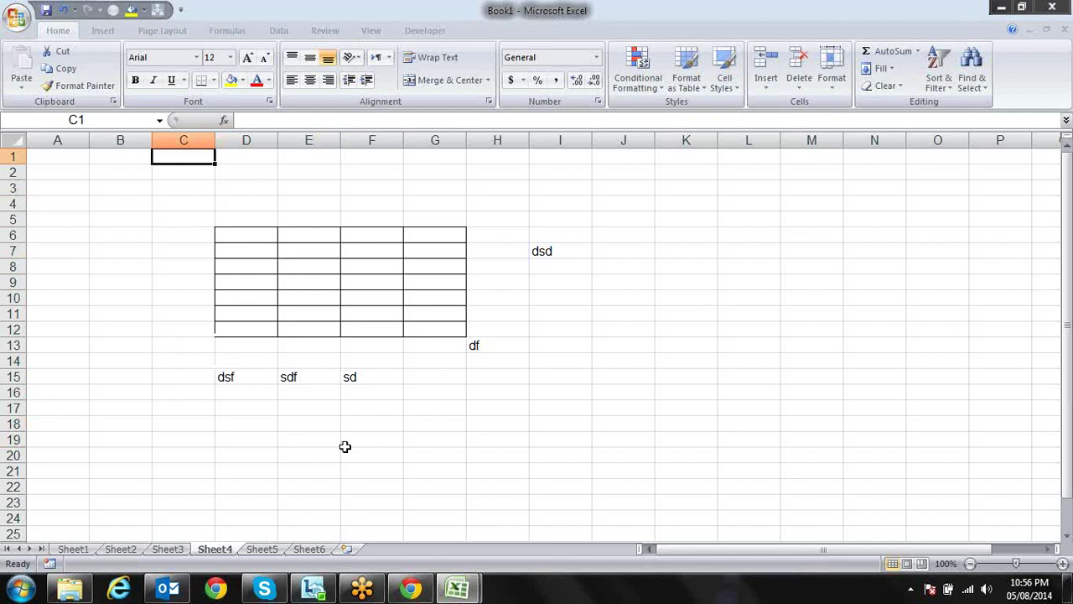
{"action": "key", "text": "Right"}
{"action": "key", "text": "Down"}
{"action": "key", "text": "Down"}
{"action": "key", "text": "Down"}
{"action": "key", "text": "Down"}
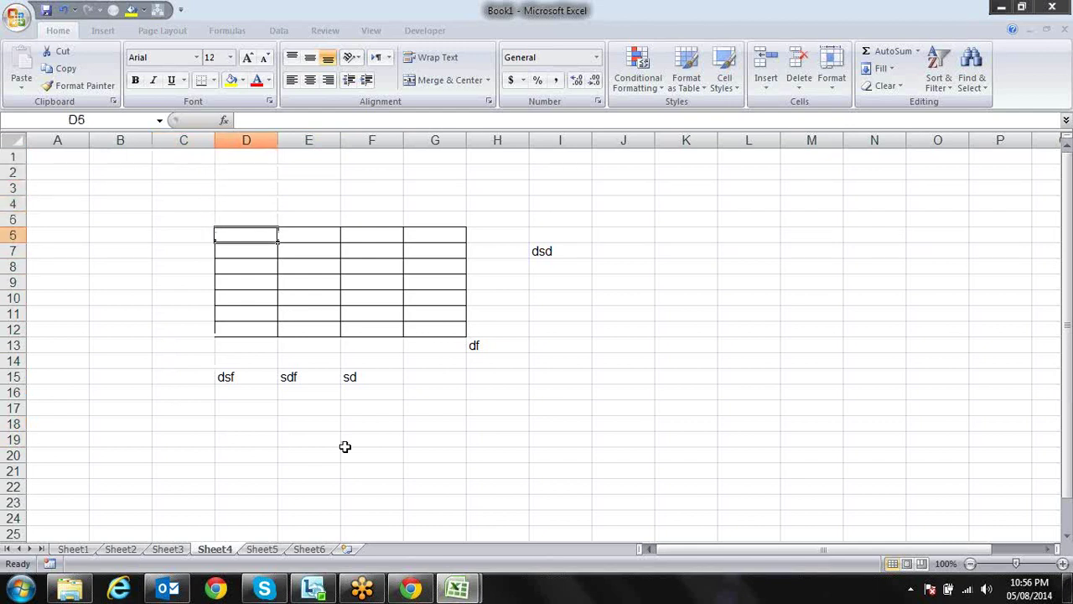
Step: Enter two people's names in cells D6 and D7 of the table
{"action": "type", "text": "SAndeep"}
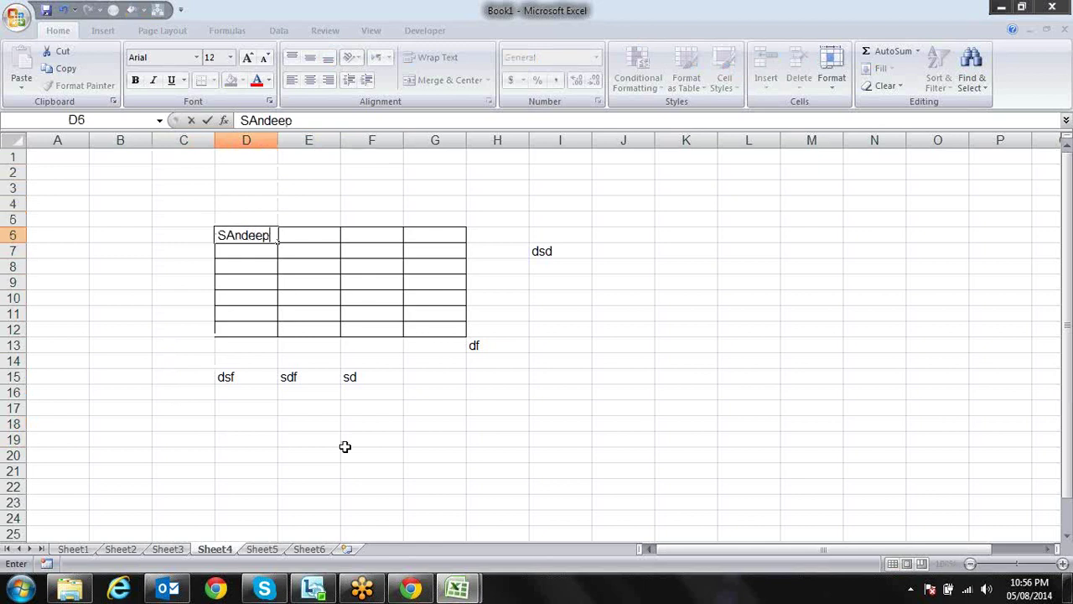
{"action": "key", "text": "Return"}
{"action": "type", "text": "Praddep"}
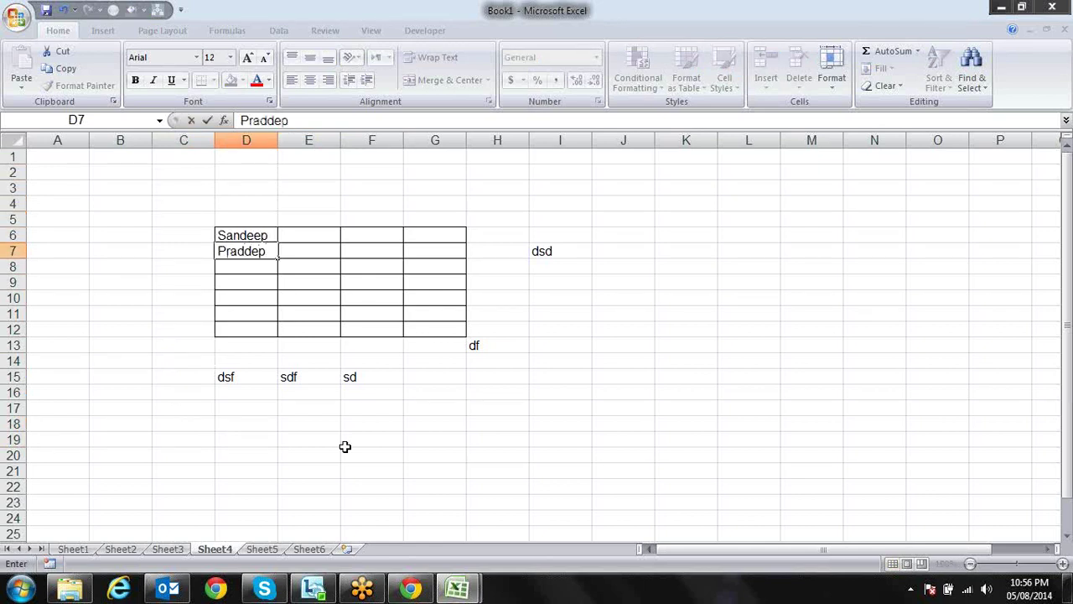
{"action": "key", "text": "Return"}
{"action": "key", "text": "Up"}
{"action": "key", "text": "Up"}
{"action": "key", "text": "Up"}
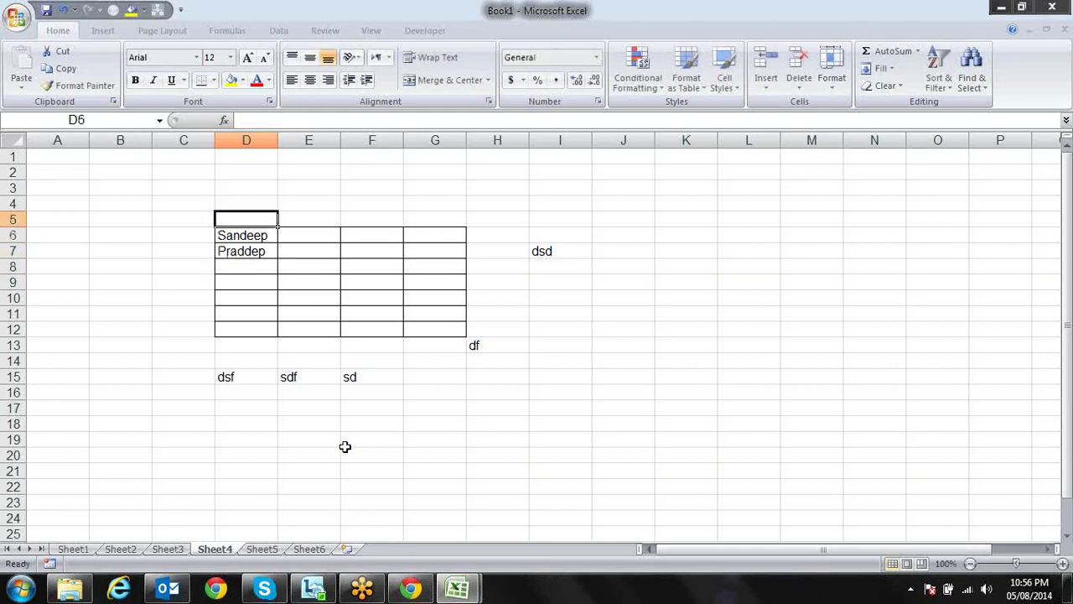
{"action": "key", "text": "Right"}
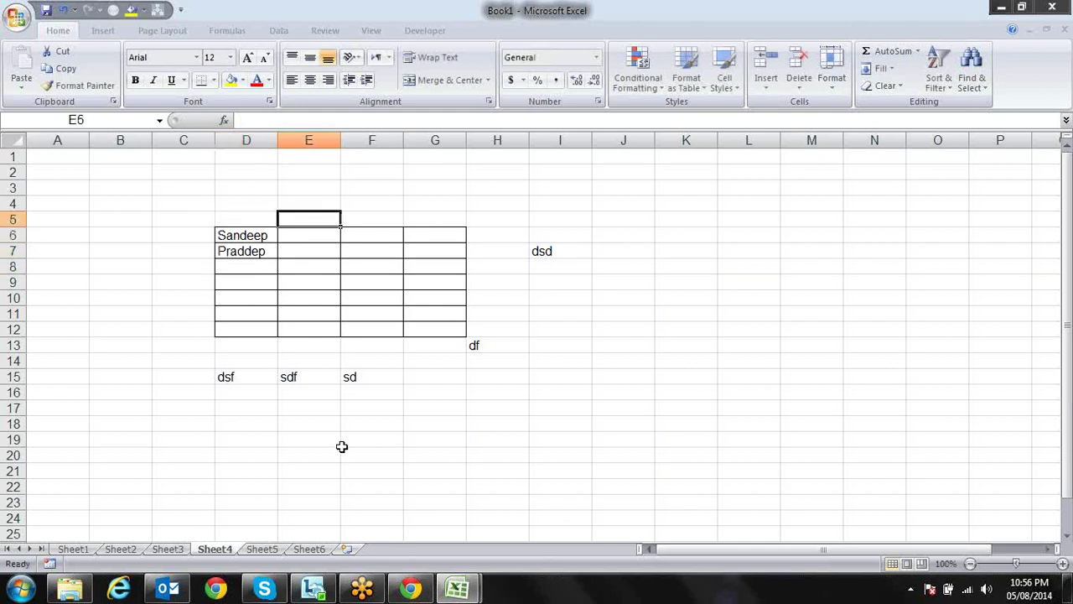
Step: Add the headings Sales in E5 and target in F5, then select E6:F7
{"action": "type", "text": "Sales"}
{"action": "key", "text": "Tab"}
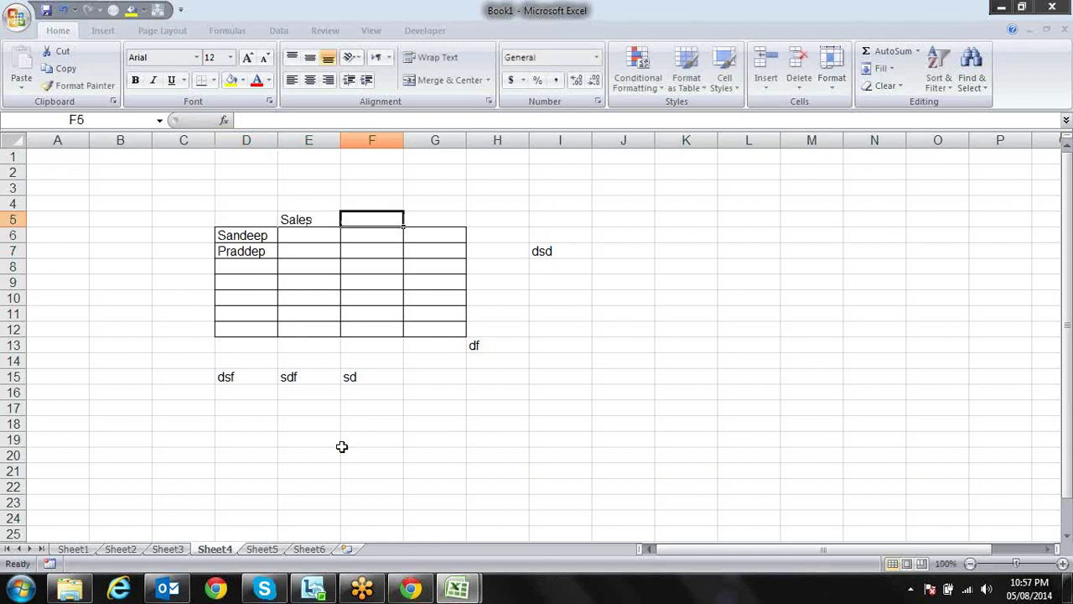
{"action": "type", "text": "target"}
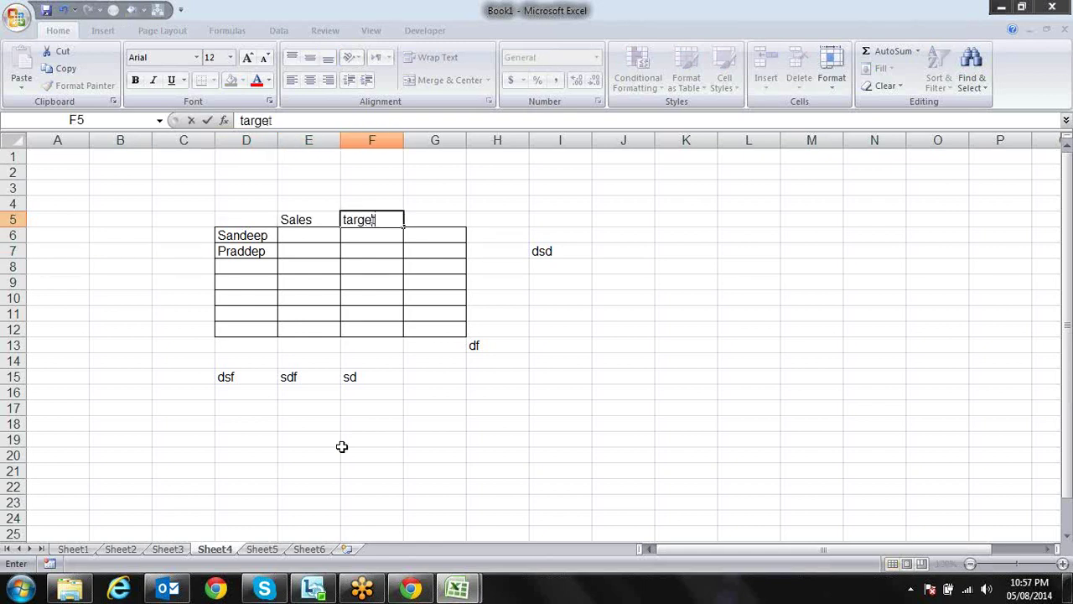
{"action": "key", "text": "Tab"}
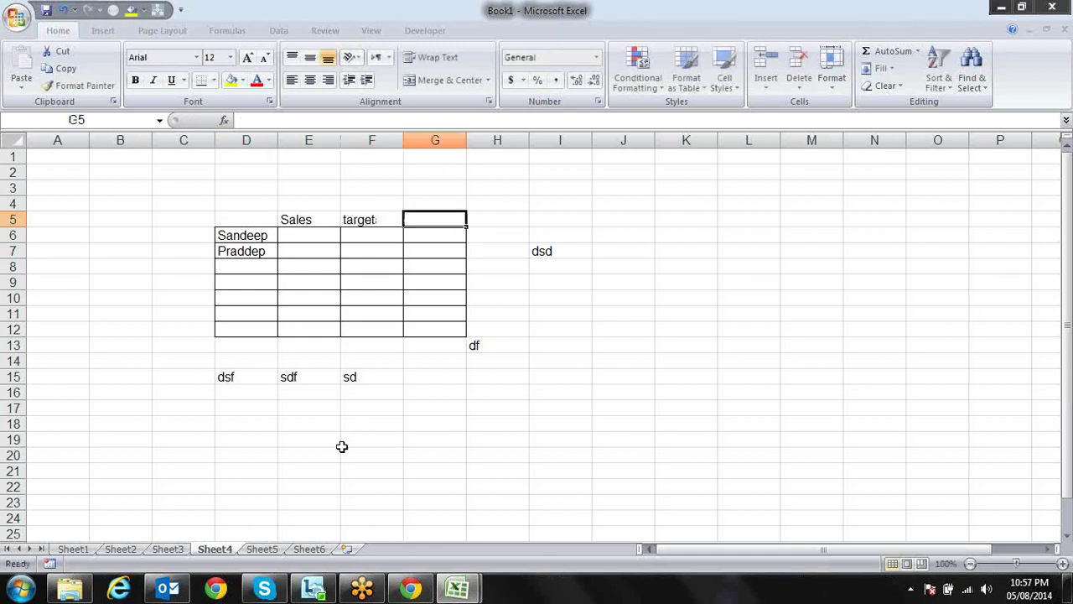
{"action": "type", "text": "AC"}
{"action": "key", "text": "BackSpace"}
{"action": "key", "text": "BackSpace"}
{"action": "key", "text": "Return"}
{"action": "key", "text": "Right"}
{"action": "key", "text": "Right"}
{"action": "key", "text": "Left"}
{"action": "key", "text": "Left"}
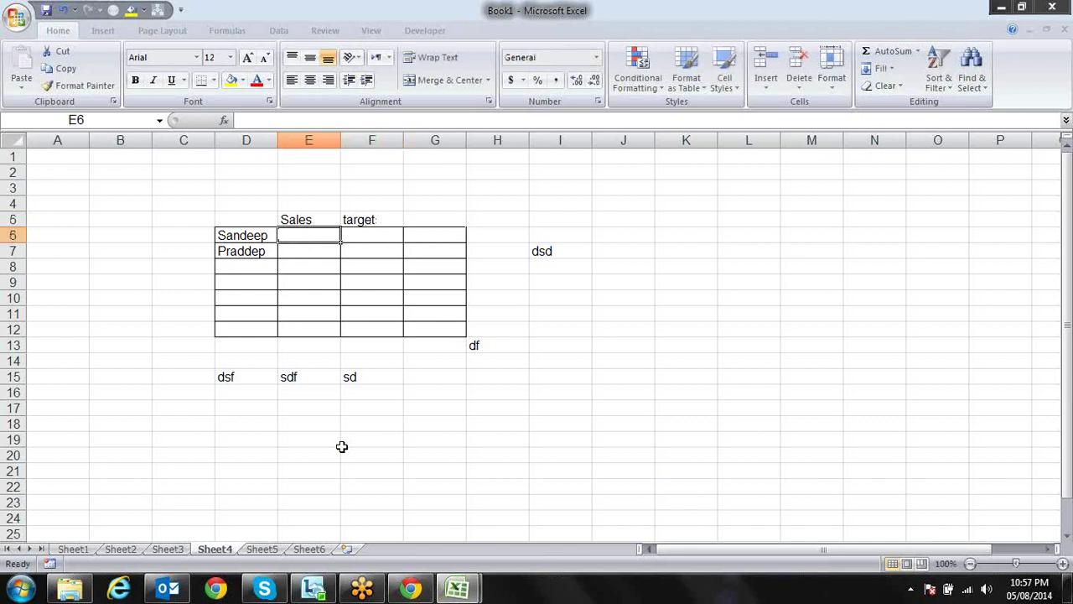
{"action": "key", "text": "shift+Right"}
{"action": "key", "text": "shift+Down"}
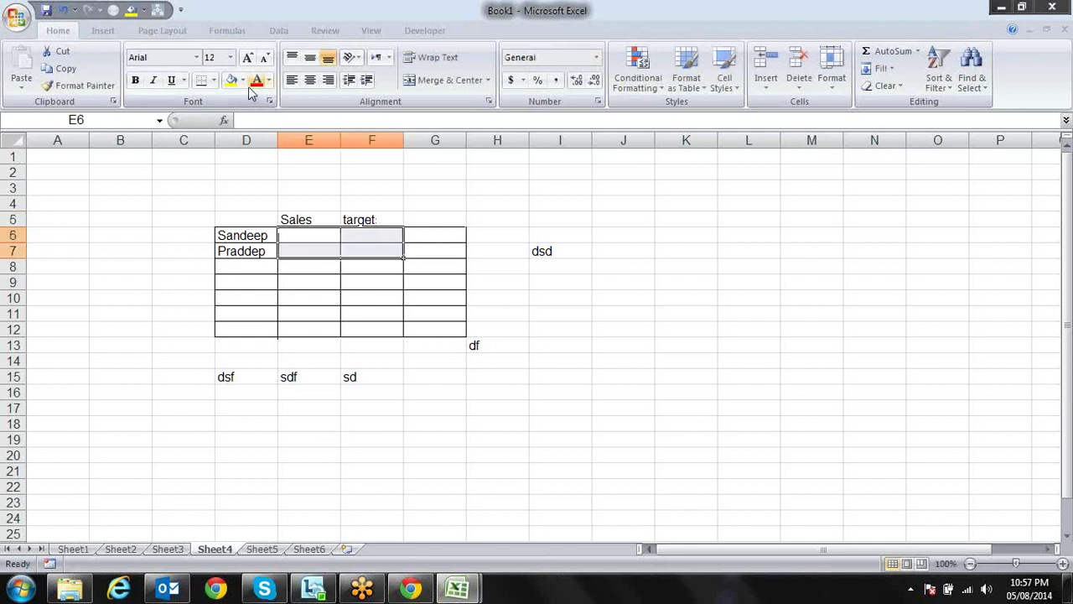
Step: Fill E6:F7 with yellow from Fill Color, then reselect the yellow rows to check them
{"action": "left_click", "coordinate": [214, 80]}
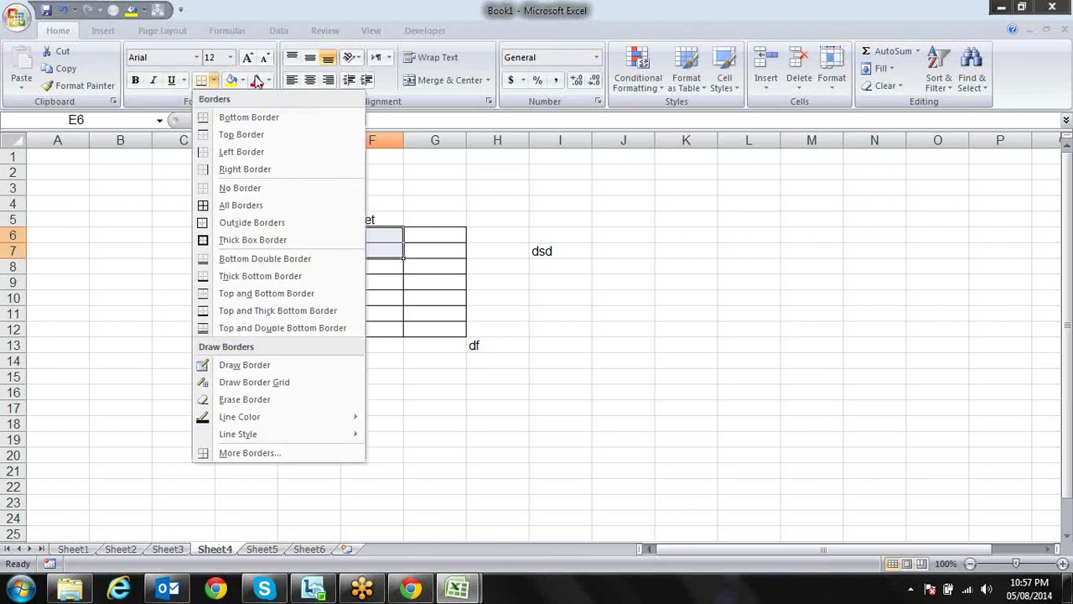
{"action": "left_click", "coordinate": [242, 79]}
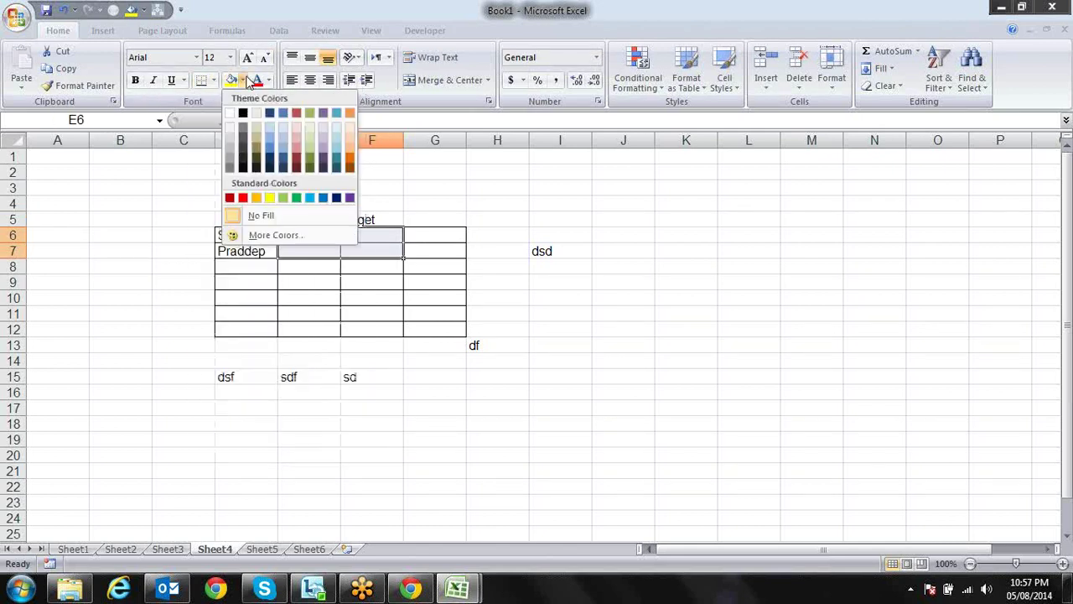
{"action": "left_click", "coordinate": [260, 197]}
{"action": "left_click", "coordinate": [445, 203]}
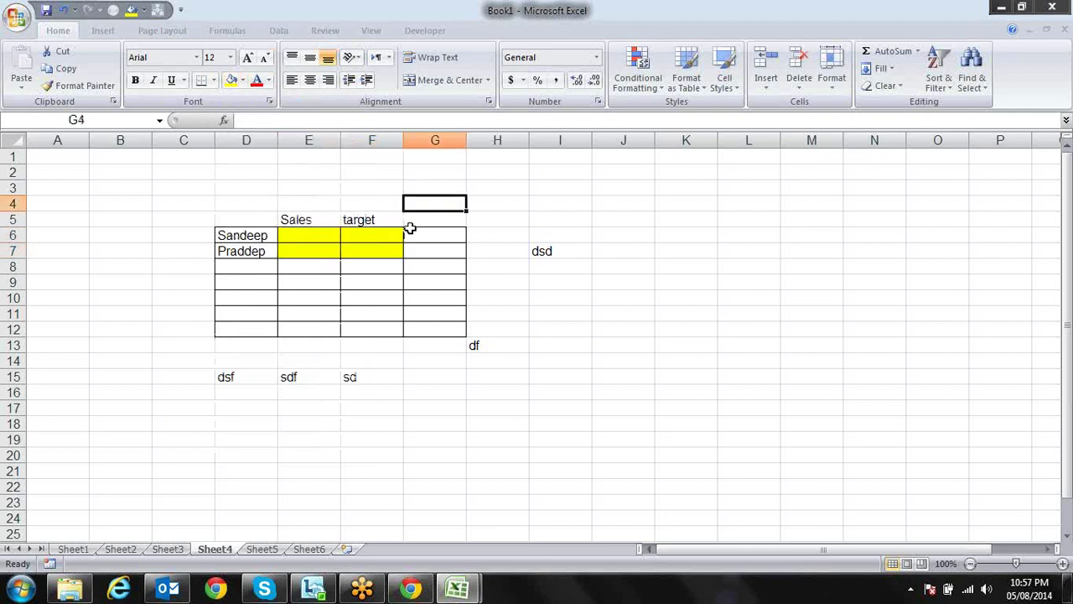
{"action": "left_click_drag", "start_coordinate": [378, 236], "coordinate": [295, 236]}
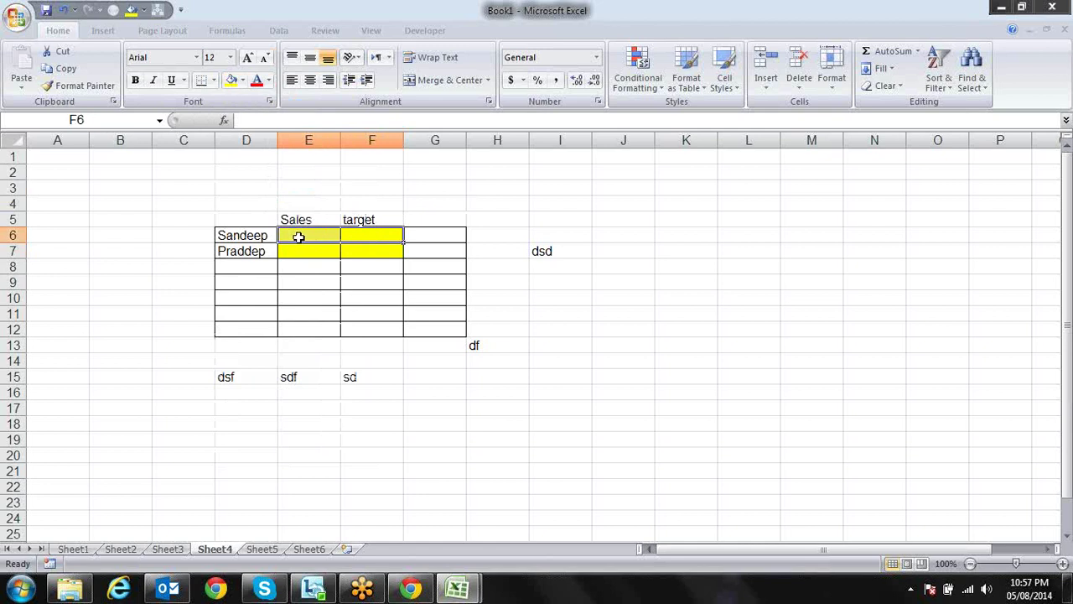
{"action": "left_click_drag", "start_coordinate": [376, 249], "coordinate": [283, 260]}
{"action": "left_click", "coordinate": [262, 252]}
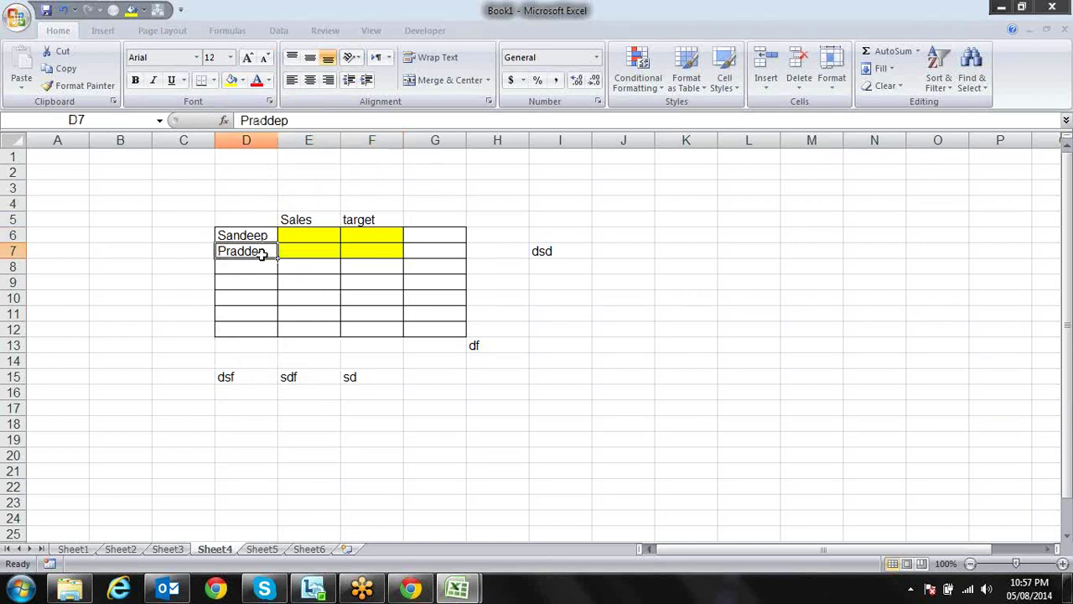
{"action": "left_click_drag", "start_coordinate": [378, 249], "coordinate": [395, 232]}
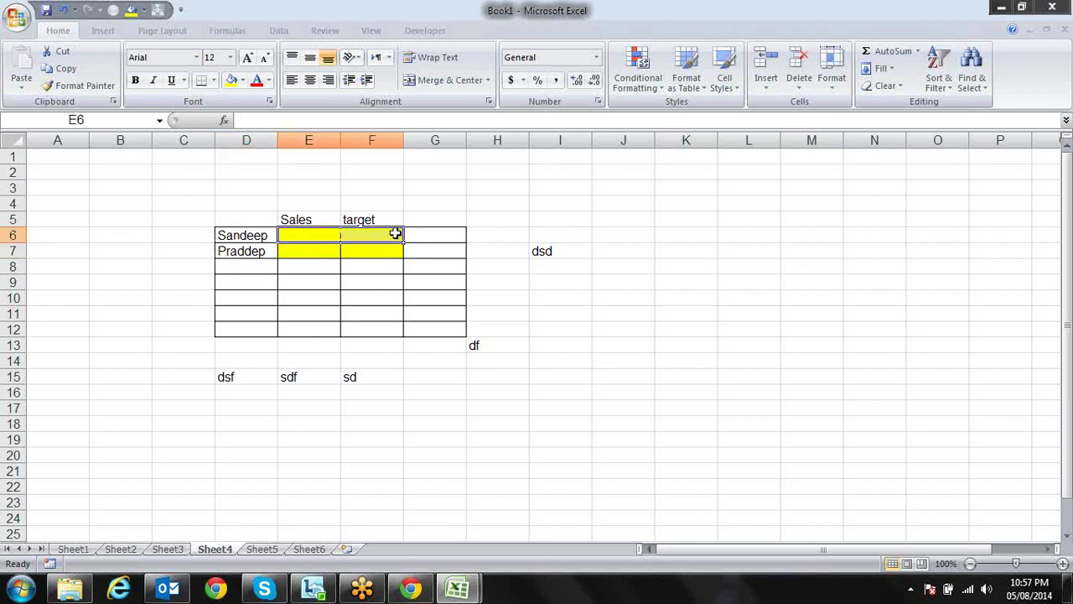
Step: Create editable range Range1 for $E$6:$F$6 on Sheet4, protected by a confirmed password
{"action": "left_click", "coordinate": [326, 30]}
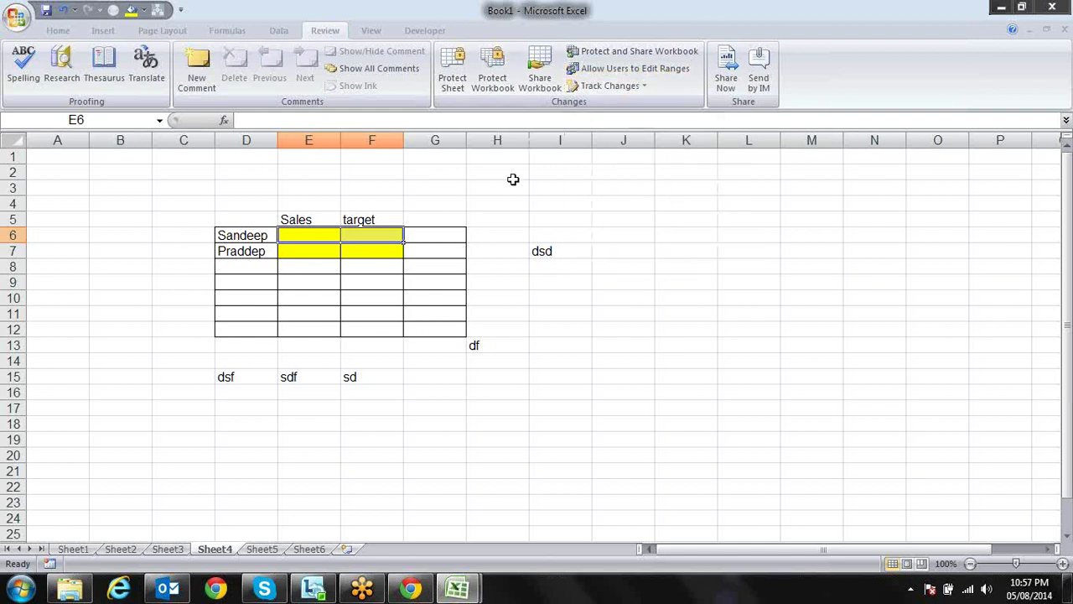
{"action": "left_click", "coordinate": [675, 71]}
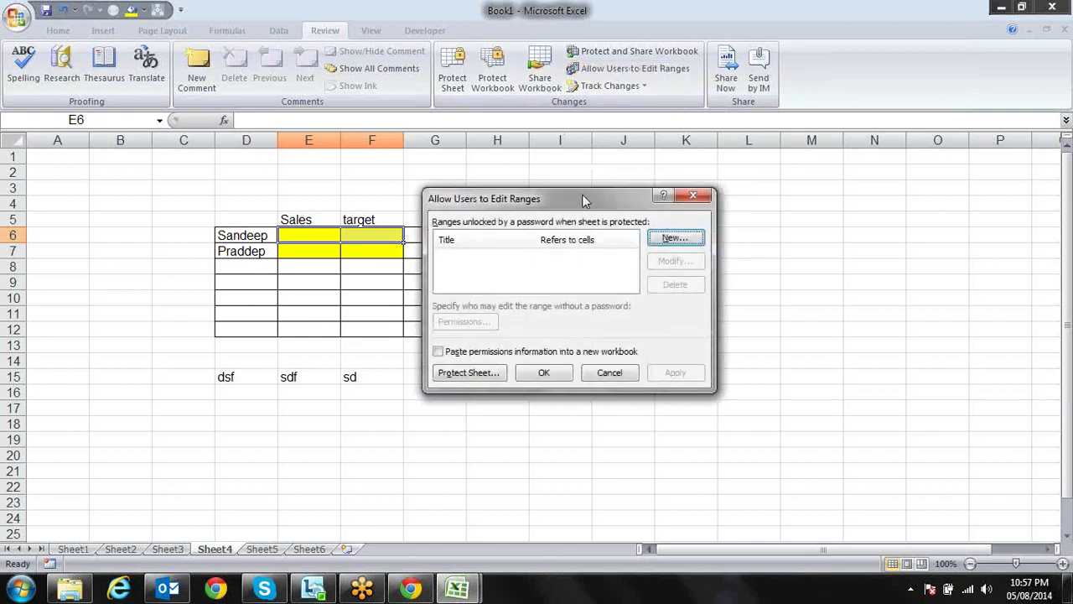
{"action": "left_click_drag", "start_coordinate": [582, 194], "coordinate": [681, 164]}
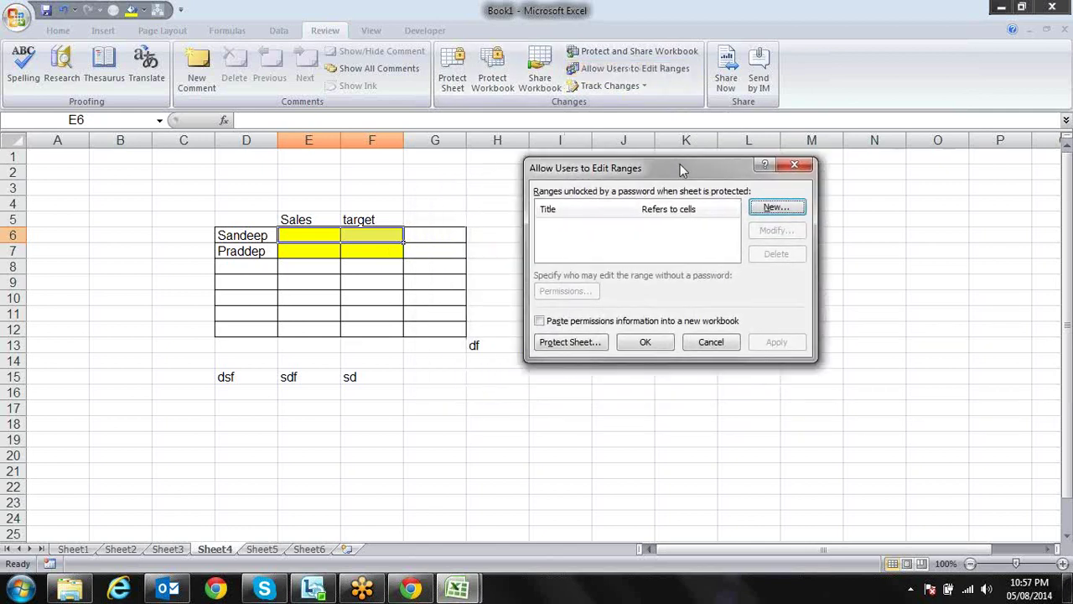
{"action": "left_click", "coordinate": [777, 208]}
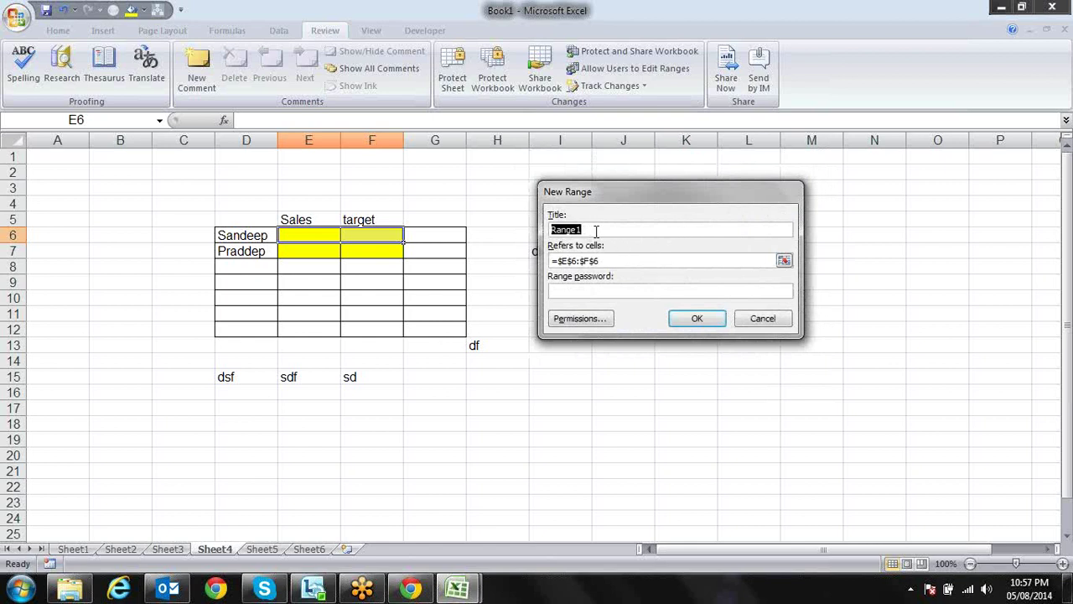
{"action": "left_click", "coordinate": [616, 289]}
{"action": "left_click", "coordinate": [694, 323]}
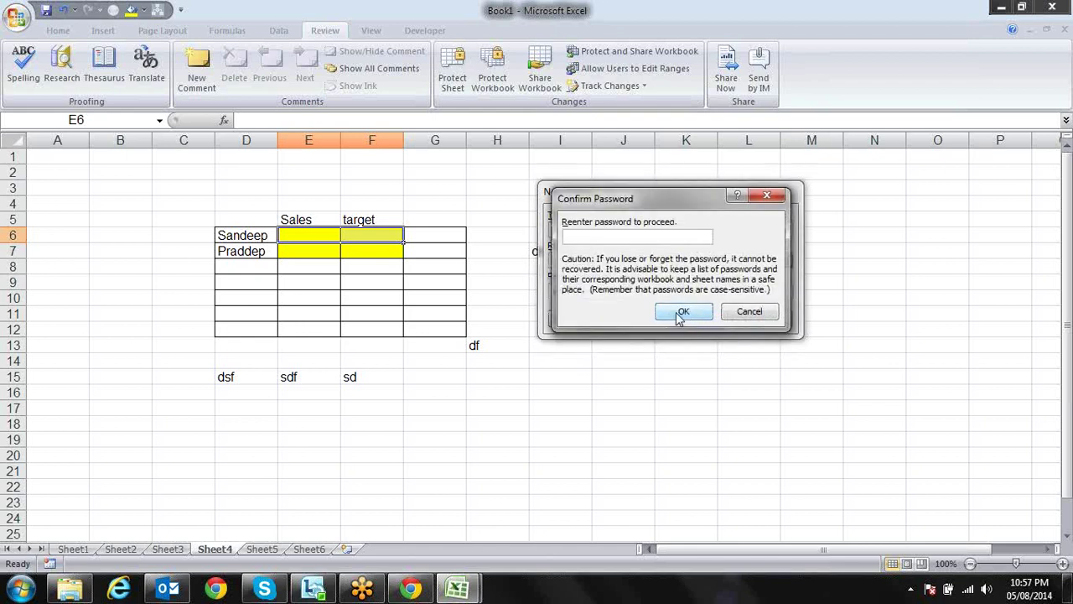
{"action": "left_click", "coordinate": [680, 313]}
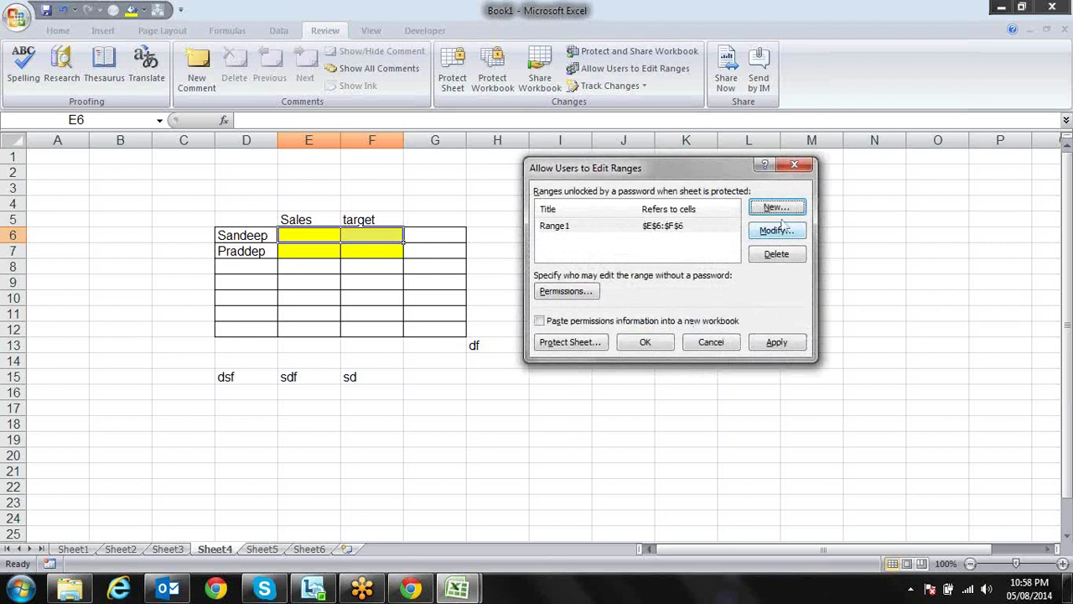
Step: Add Range2 covering cells E7:F7, selected on the sheet, with a confirmed password
{"action": "left_click", "coordinate": [794, 213]}
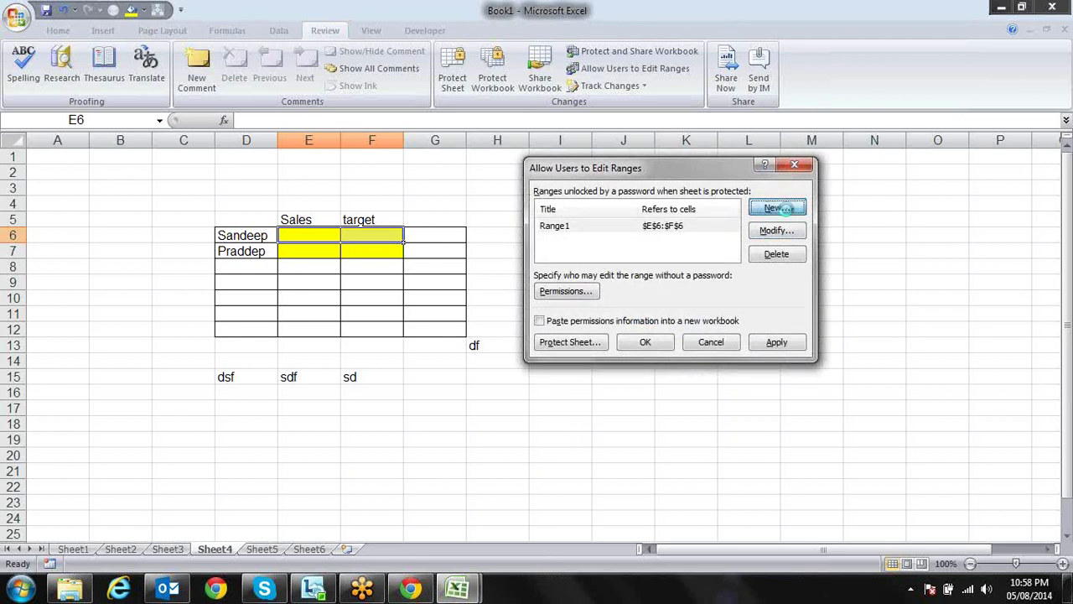
{"action": "left_click", "coordinate": [784, 264]}
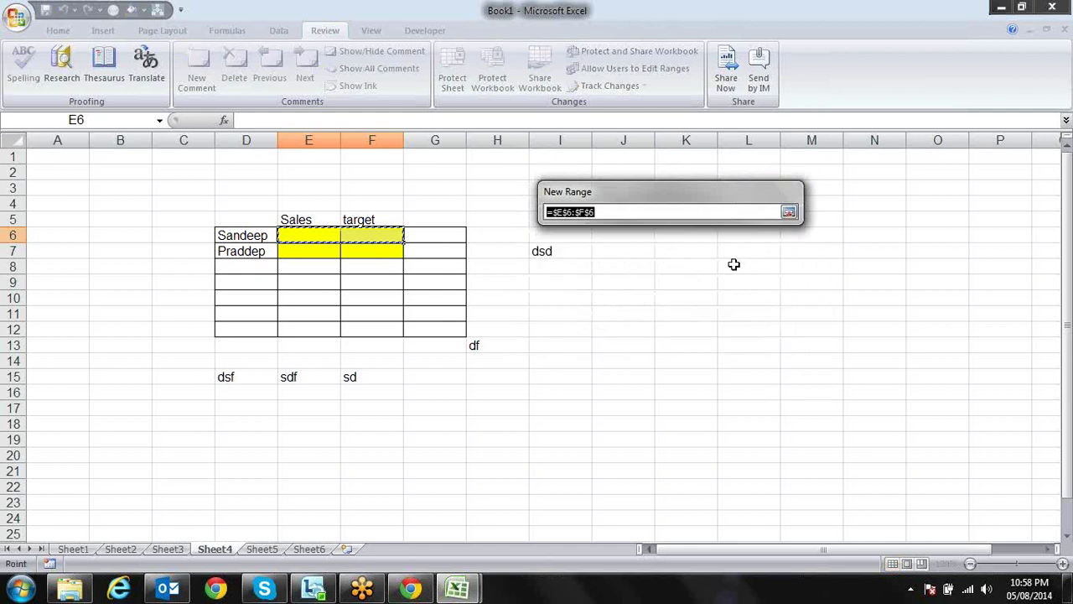
{"action": "left_click_drag", "start_coordinate": [394, 252], "coordinate": [308, 257]}
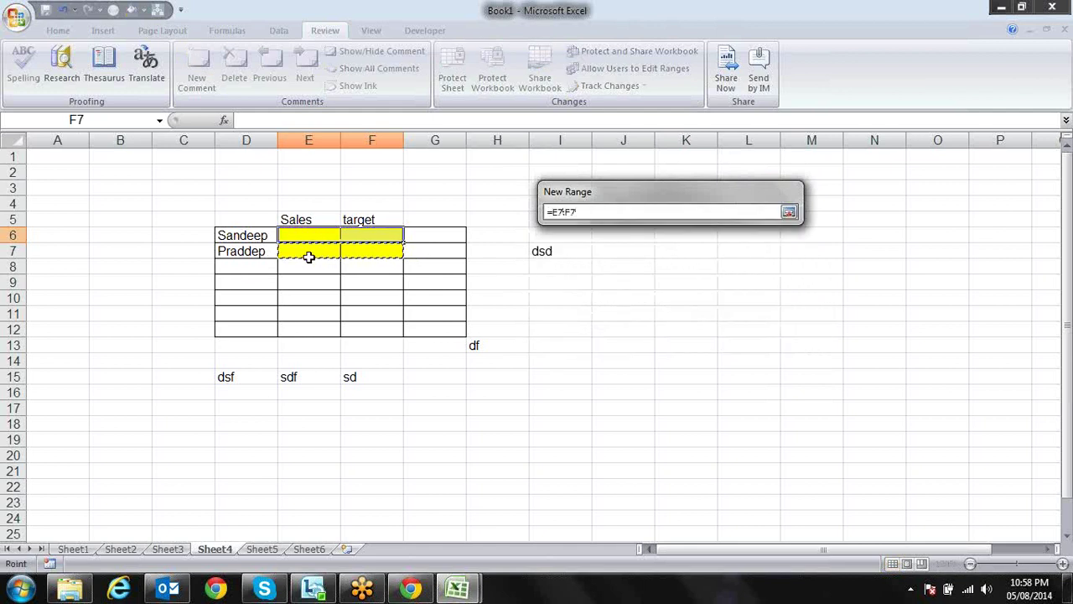
{"action": "key", "text": "Return"}
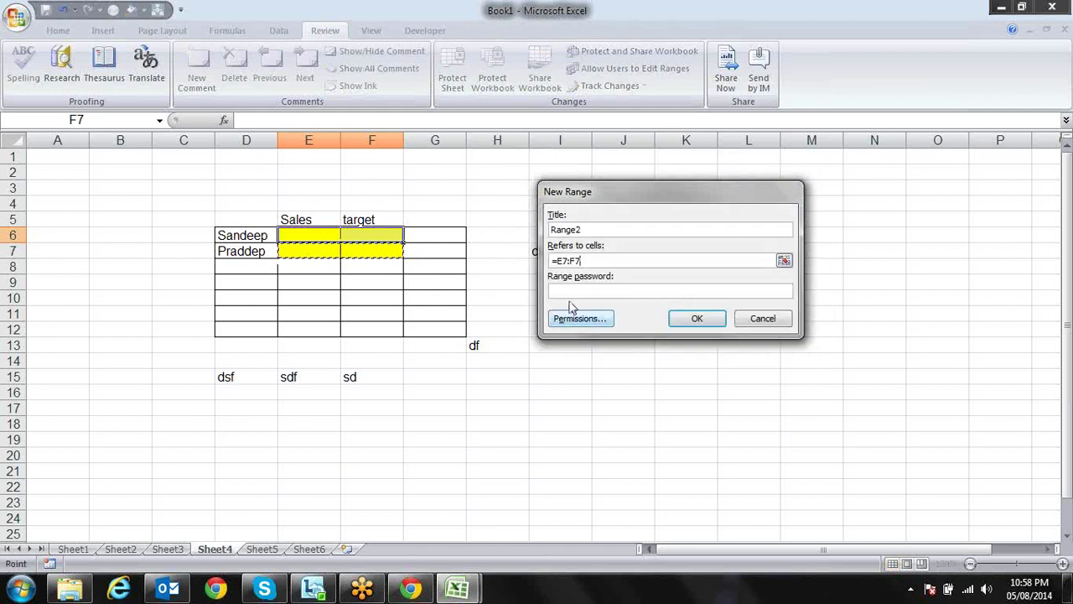
{"action": "left_click", "coordinate": [610, 290]}
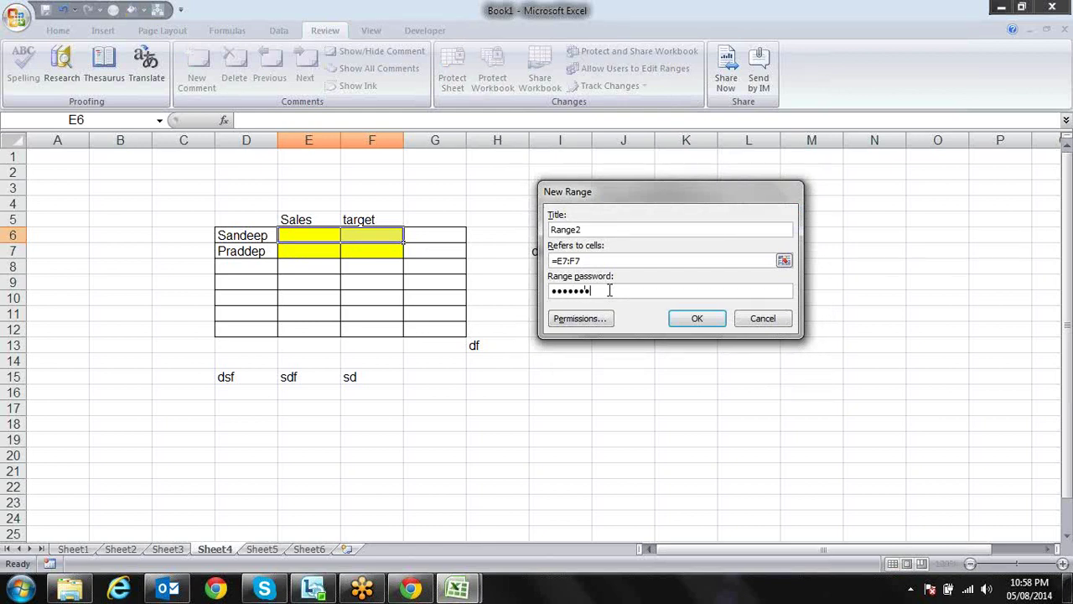
{"action": "key", "text": "Return"}
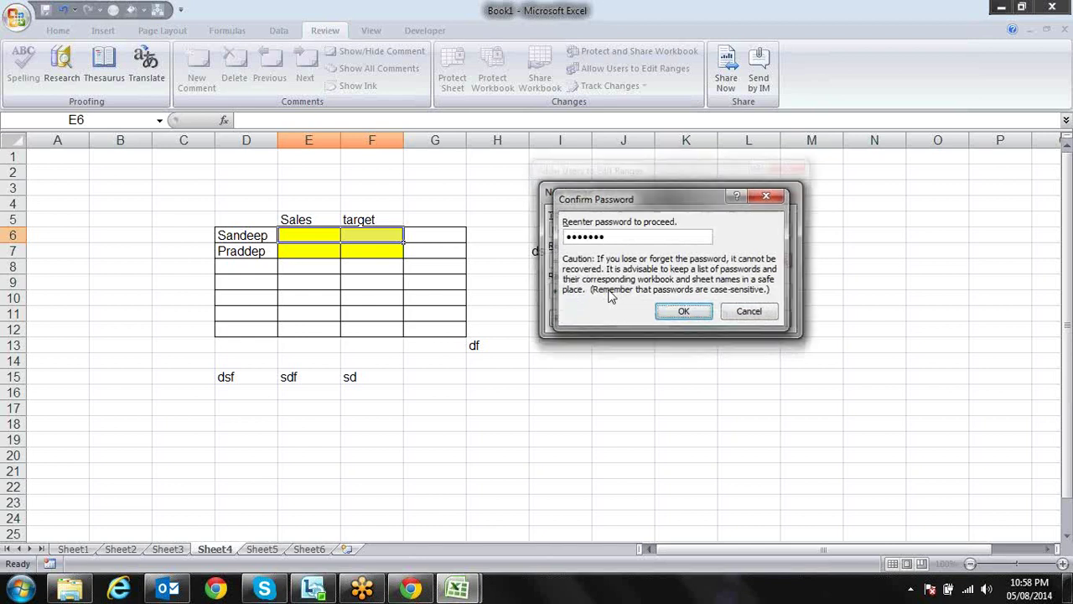
{"action": "key", "text": "Return"}
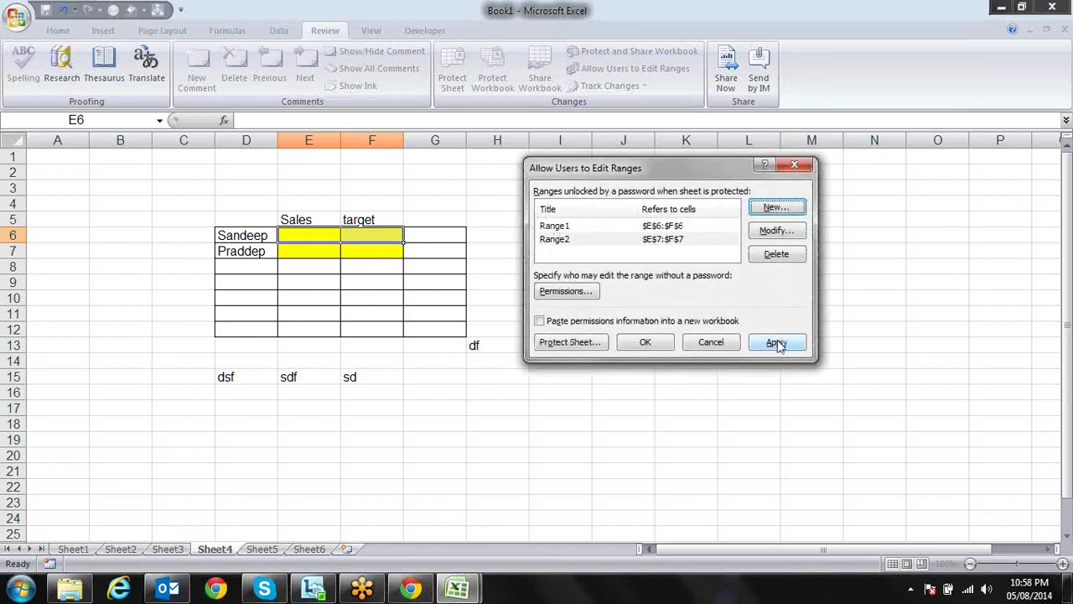
Step: Check Range1 and Range2 in the list, then apply and close the editable ranges dialog
{"action": "left_click", "coordinate": [683, 229]}
{"action": "left_click", "coordinate": [685, 239]}
{"action": "left_click", "coordinate": [686, 228]}
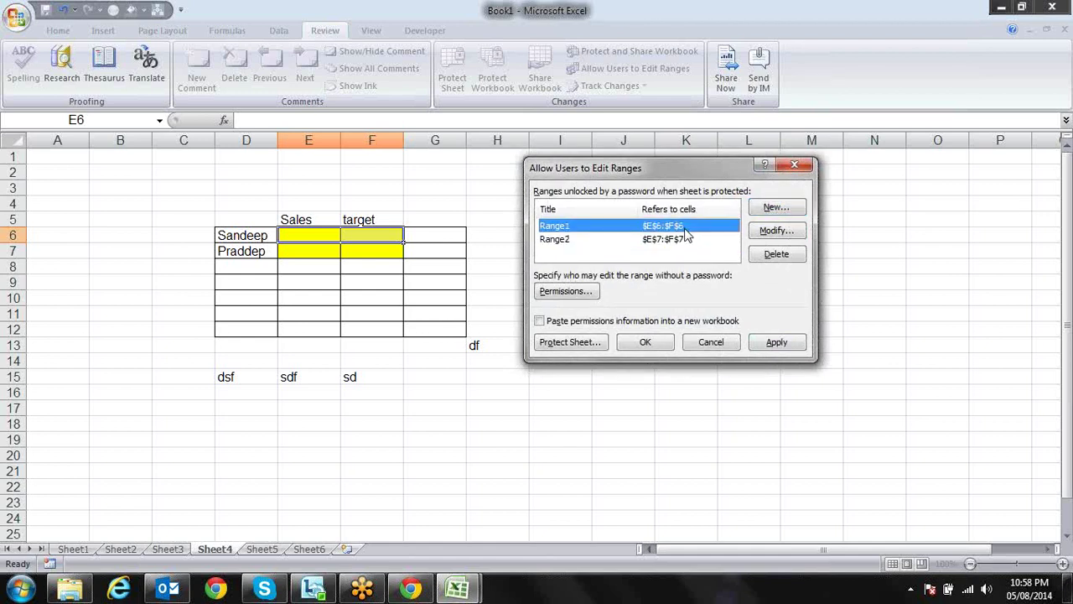
{"action": "left_click", "coordinate": [776, 343]}
{"action": "left_click", "coordinate": [651, 342]}
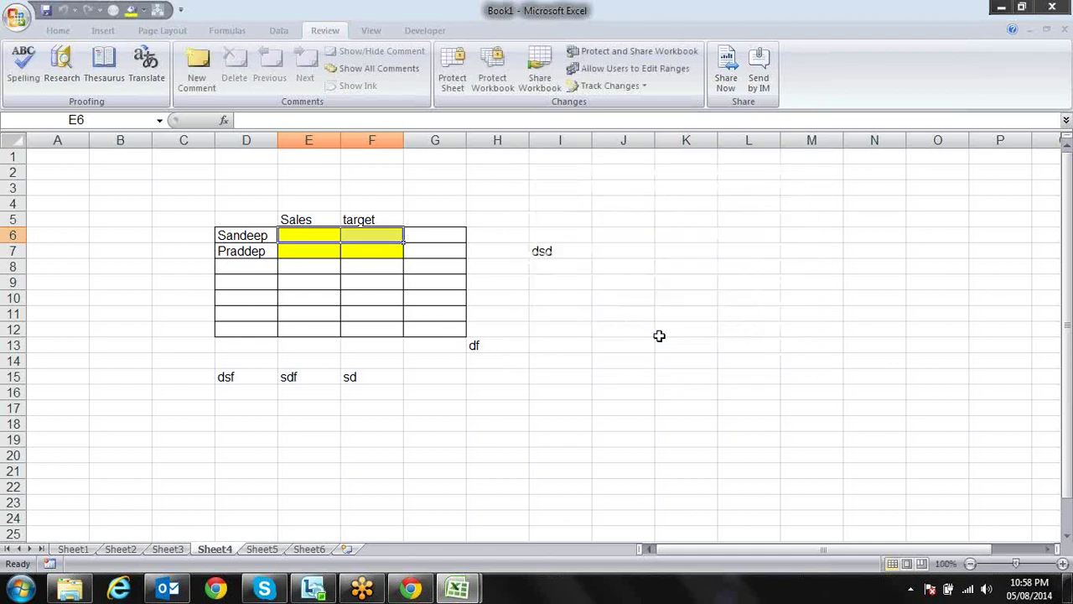
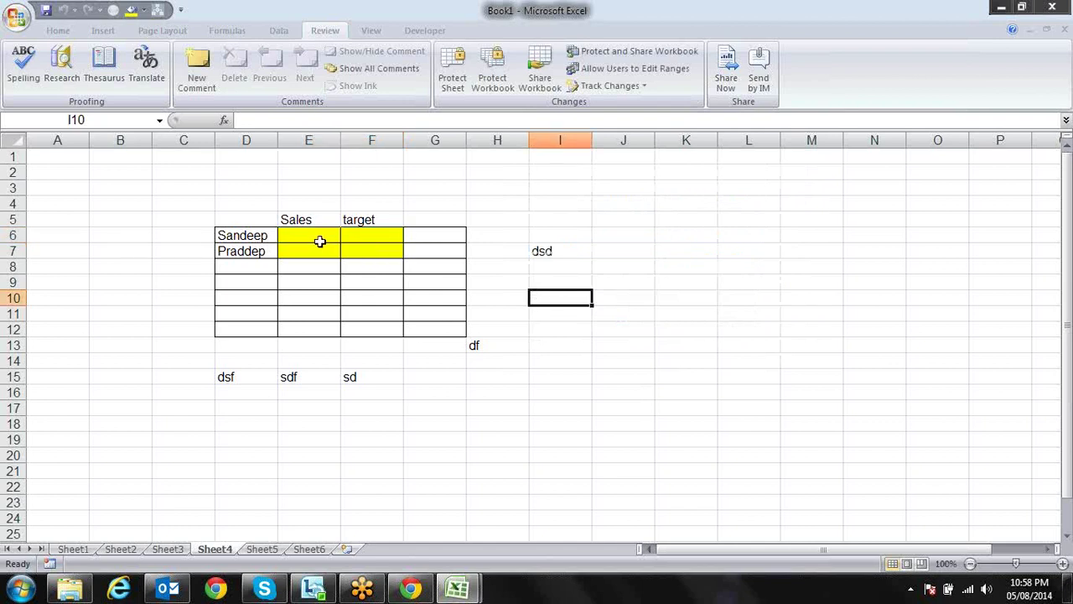
Step: Select the yellow Sales and target cells, then protect Sheet4 from its tab menu
{"action": "left_click_drag", "start_coordinate": [320, 242], "coordinate": [387, 265]}
{"action": "left_click", "coordinate": [514, 302]}
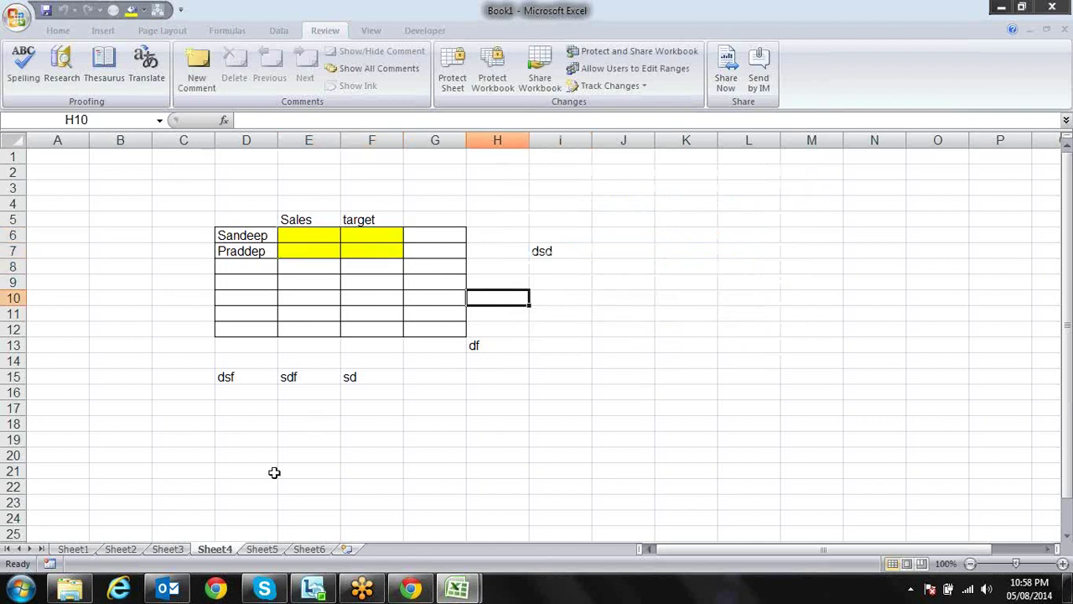
{"action": "right_click", "coordinate": [218, 557]}
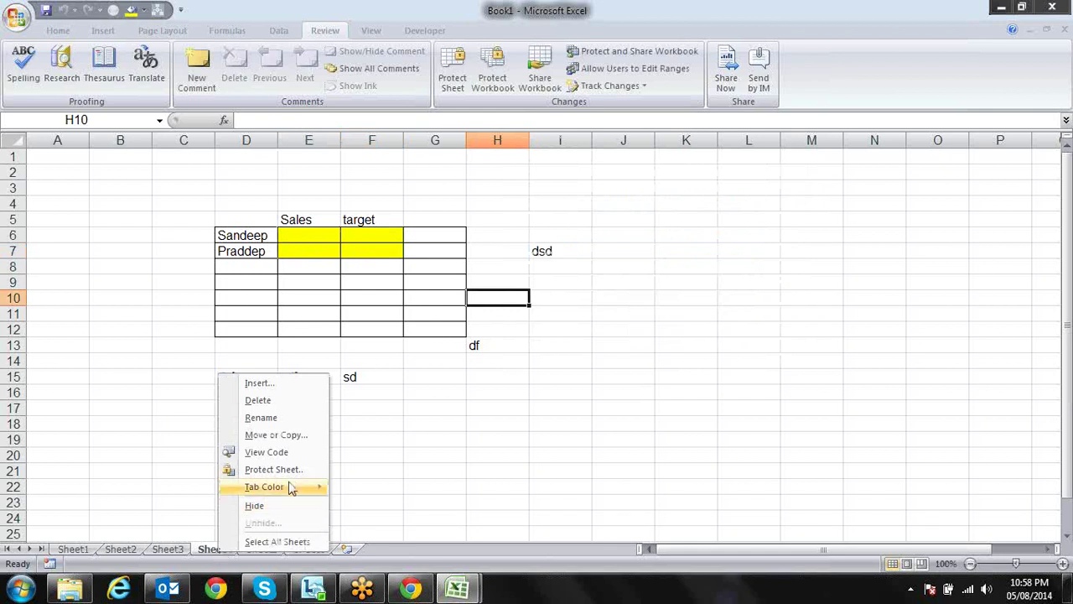
{"action": "left_click", "coordinate": [273, 468]}
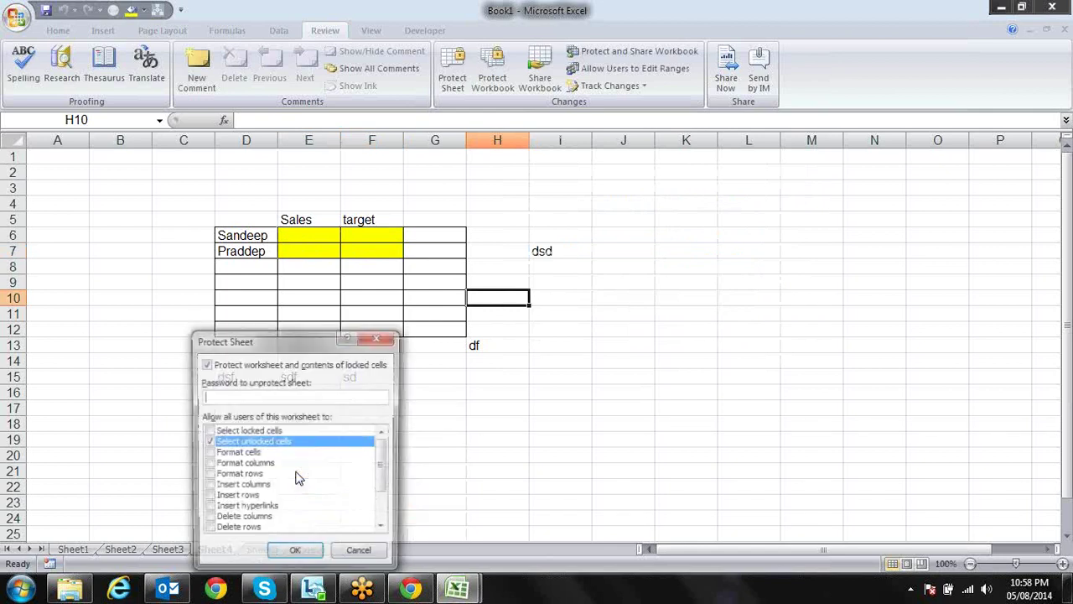
{"action": "left_click", "coordinate": [300, 555]}
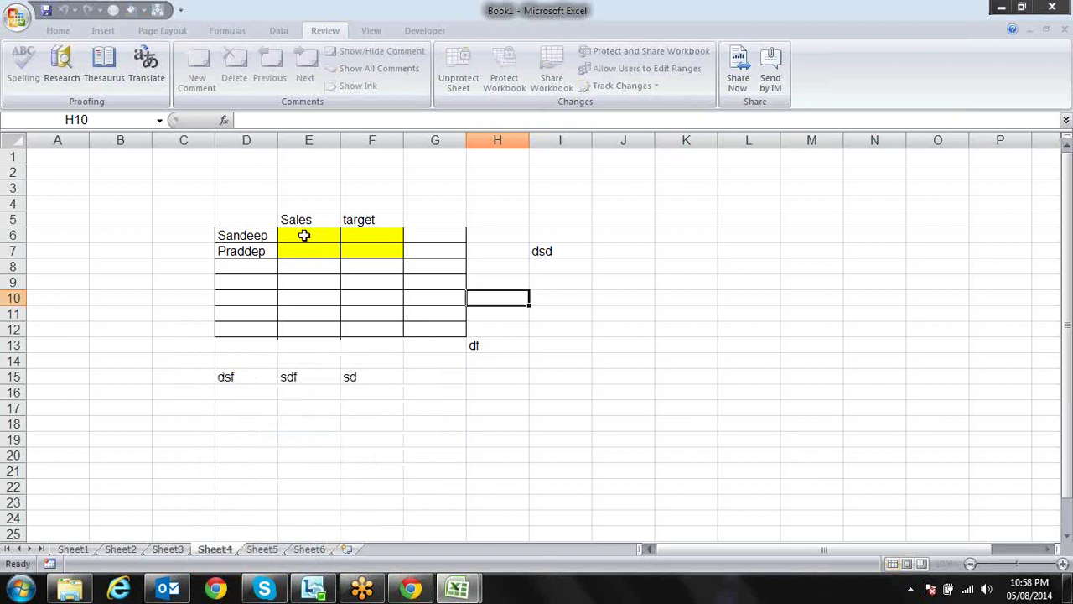
Step: Unprotect Sheet4 and re-protect it, keeping both locked and unlocked cells selectable
{"action": "key", "text": "Escape"}
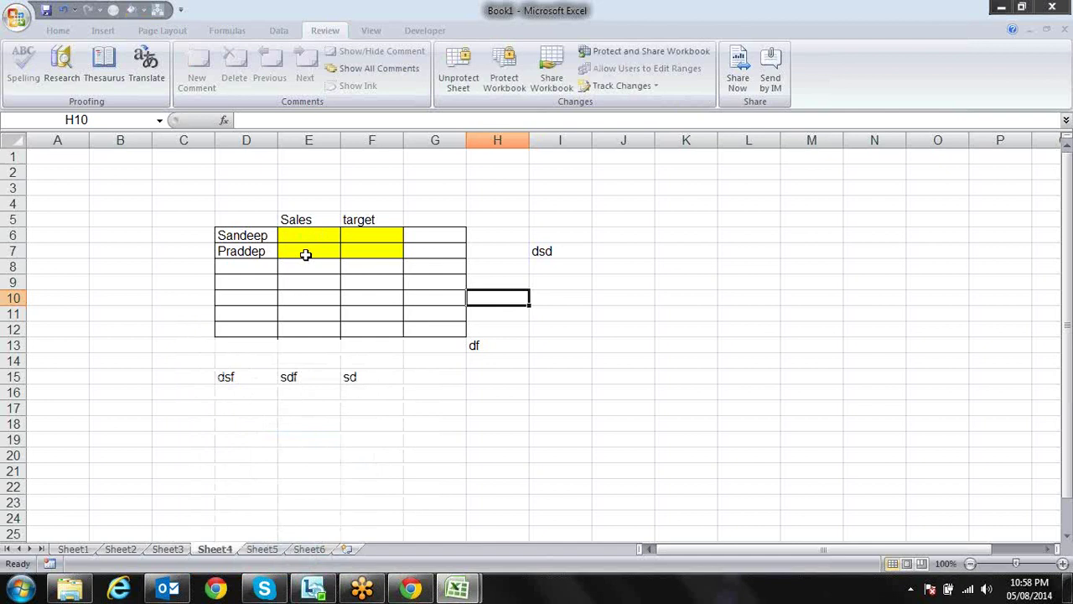
{"action": "right_click", "coordinate": [225, 550]}
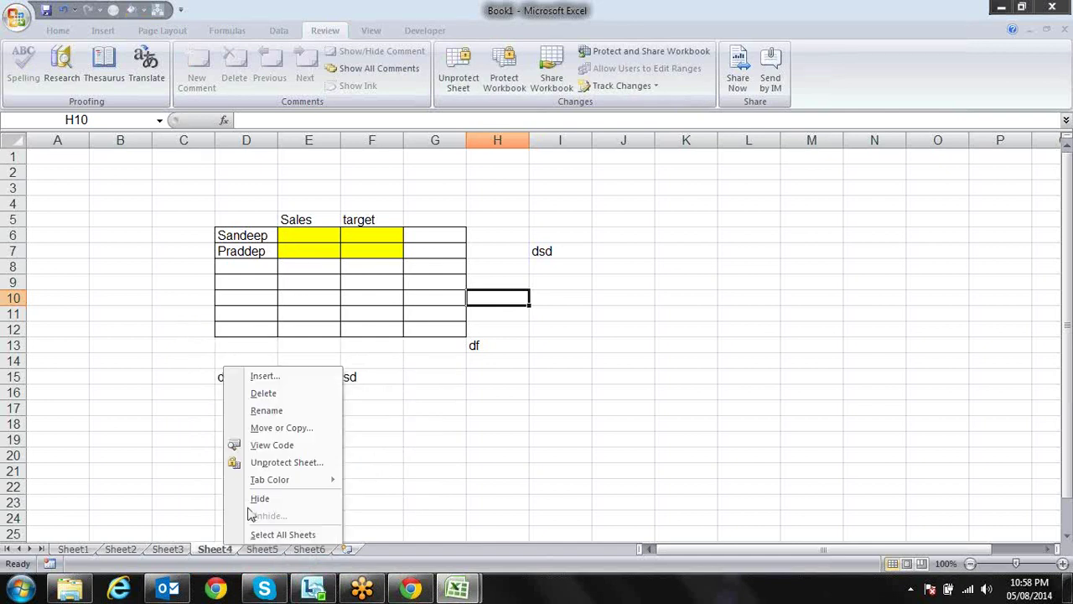
{"action": "left_click", "coordinate": [319, 463]}
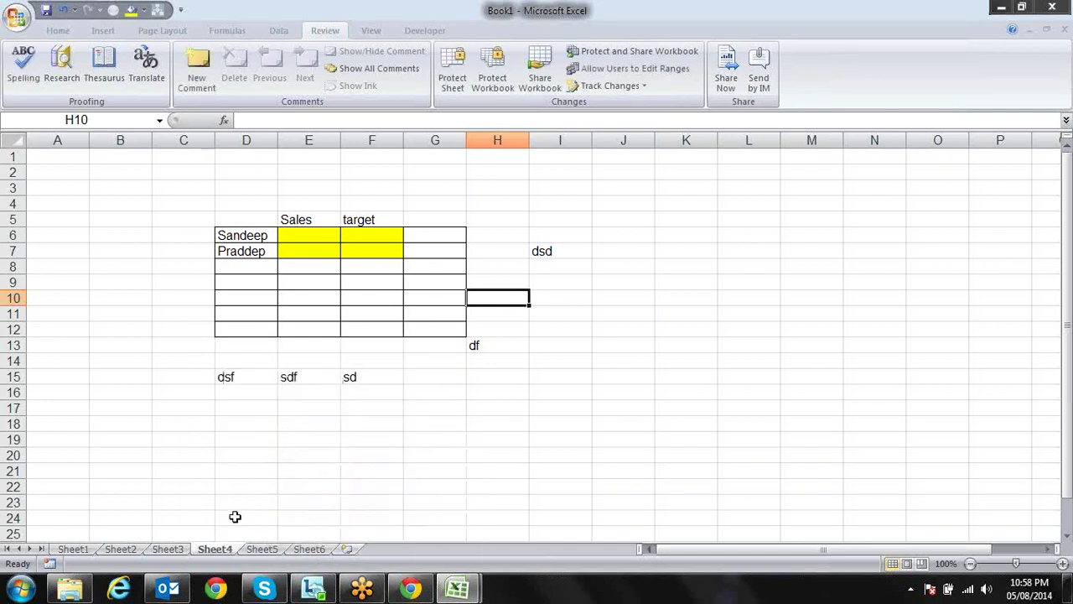
{"action": "right_click", "coordinate": [226, 551]}
{"action": "left_click", "coordinate": [310, 463]}
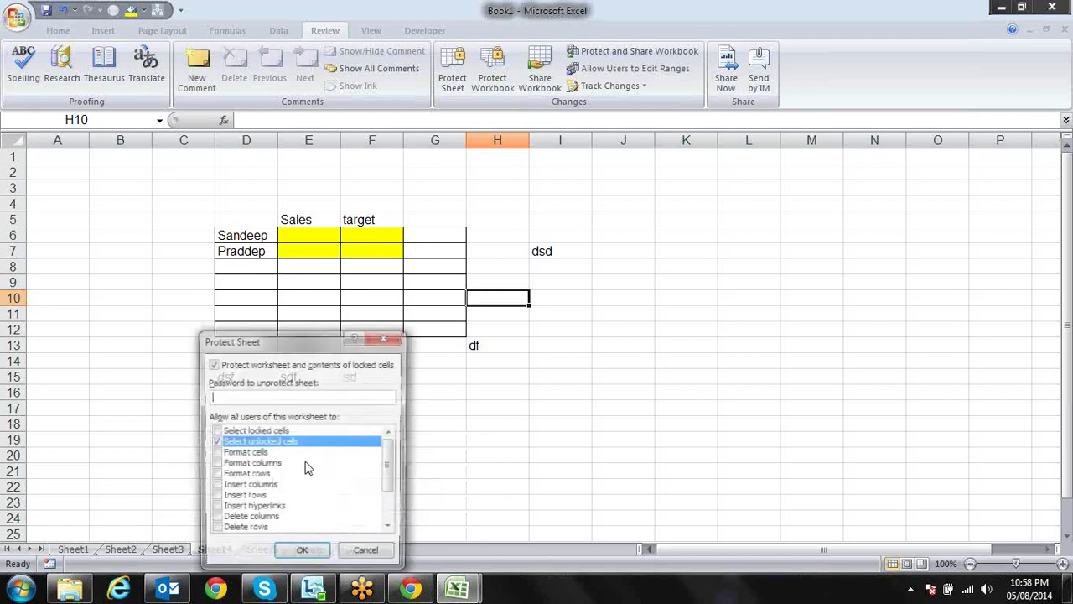
{"action": "left_click", "coordinate": [281, 432]}
{"action": "left_click", "coordinate": [214, 432]}
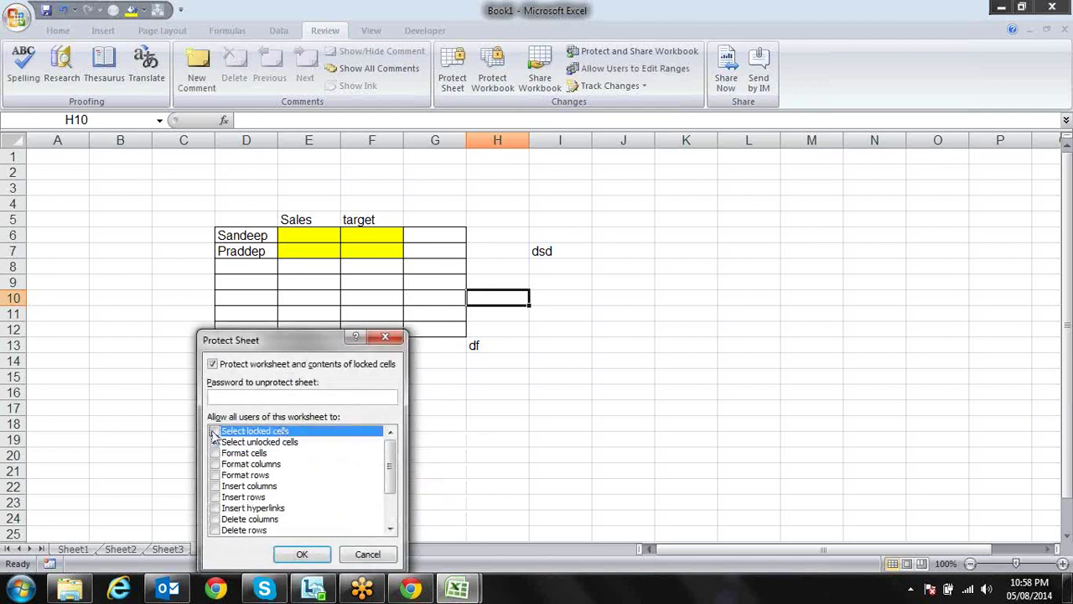
{"action": "left_click", "coordinate": [301, 553]}
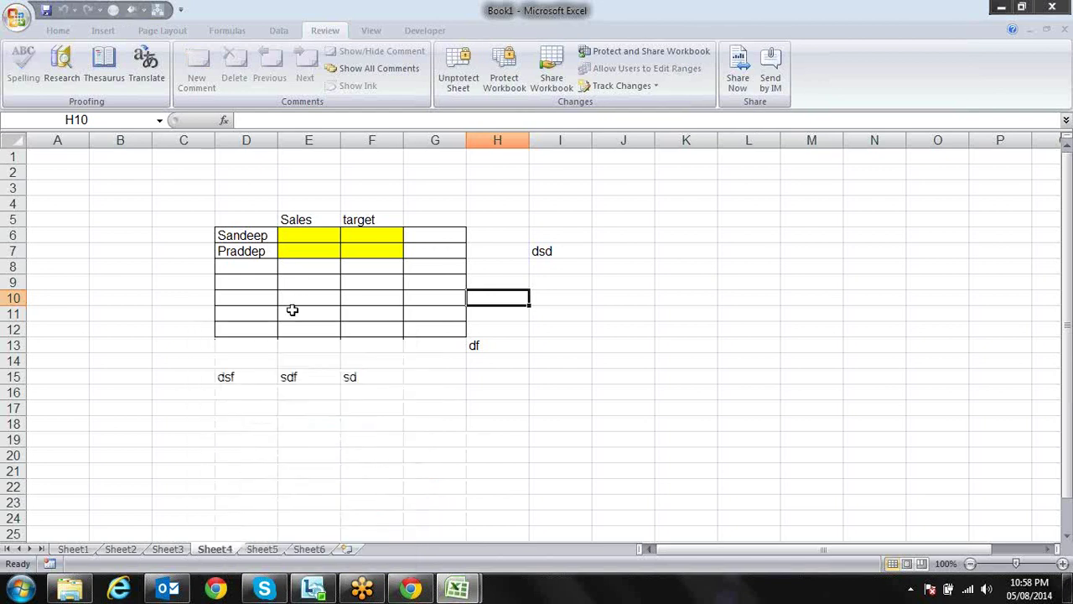
{"action": "left_click", "coordinate": [310, 235]}
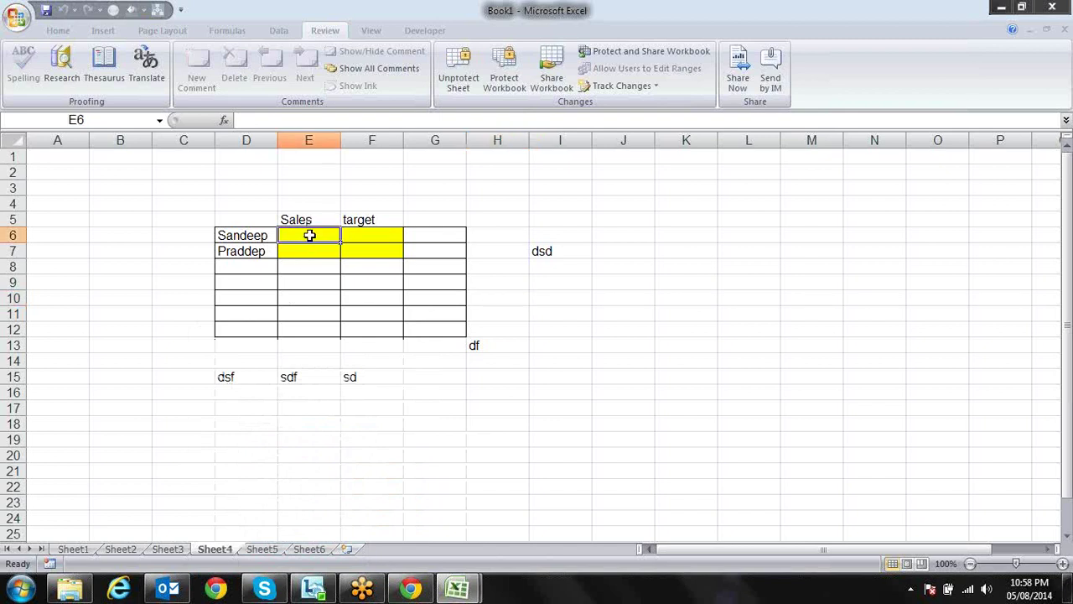
Step: Unlock the protected range with its password and enter sdf in E6 and F6
{"action": "double_click", "coordinate": [309, 236]}
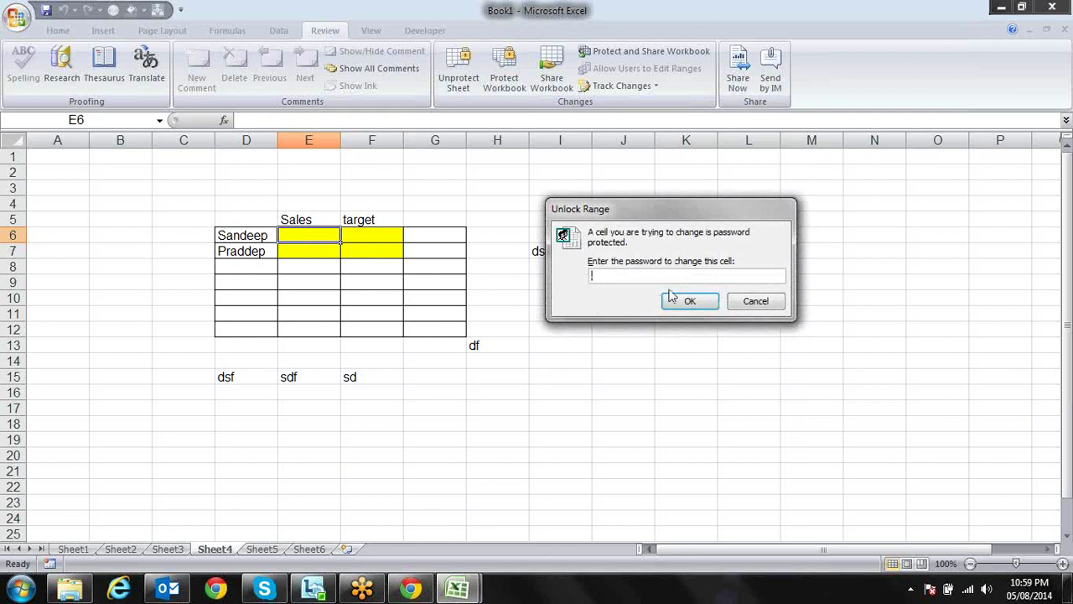
{"action": "type", "text": "•••••••"}
{"action": "left_click", "coordinate": [675, 299]}
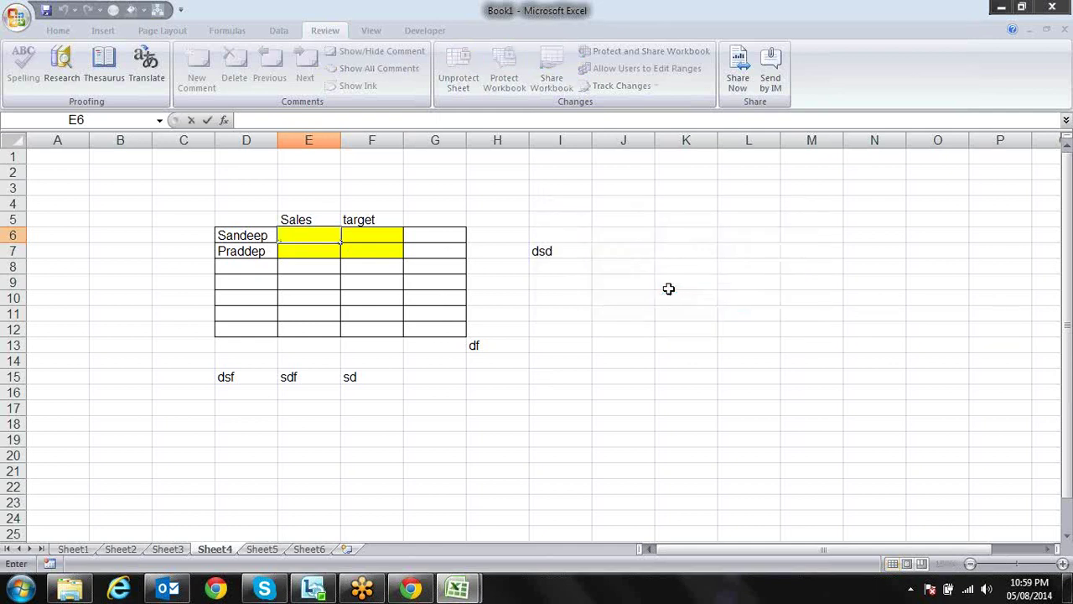
{"action": "type", "text": "sdf"}
{"action": "key", "text": "Tab"}
{"action": "key", "text": "Tab"}
{"action": "key", "text": "Tab"}
{"action": "key", "text": "Left"}
{"action": "key", "text": "Left"}
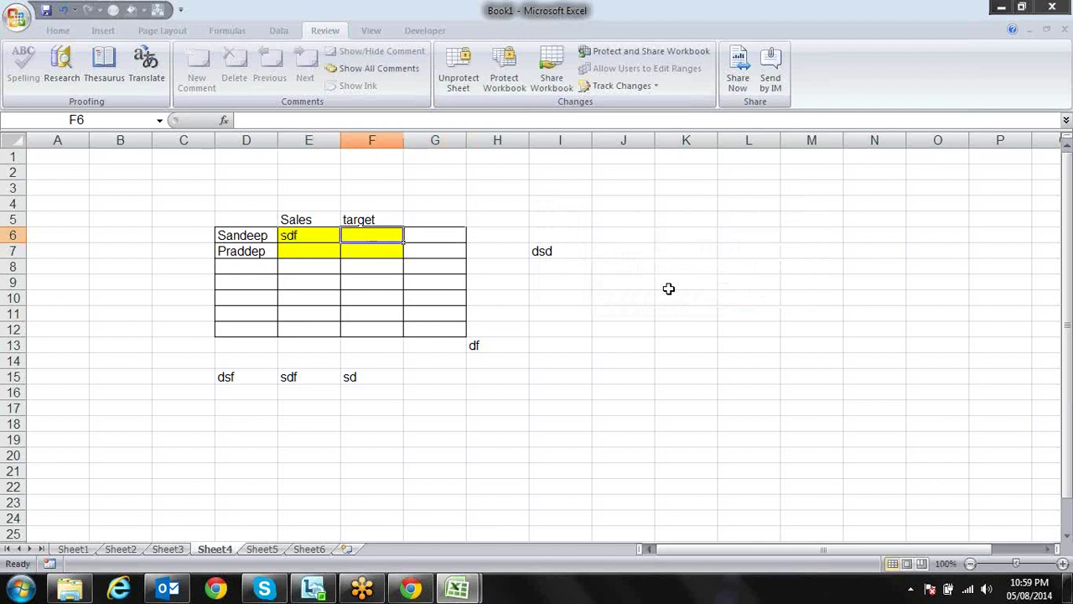
{"action": "type", "text": "sdf"}
{"action": "key", "text": "Return"}
Step: Select row D6:F6, then try editing E7, which raises the Unlock Range prompt
{"action": "key", "text": "Up"}
{"action": "key", "text": "Right"}
{"action": "key", "text": "Right"}
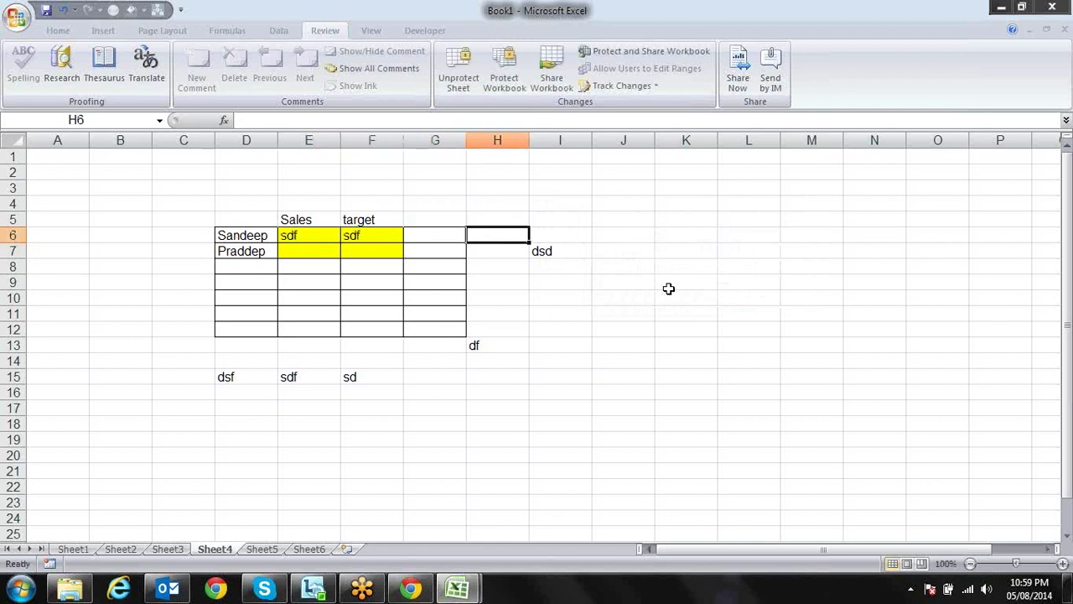
{"action": "left_click", "coordinate": [317, 232]}
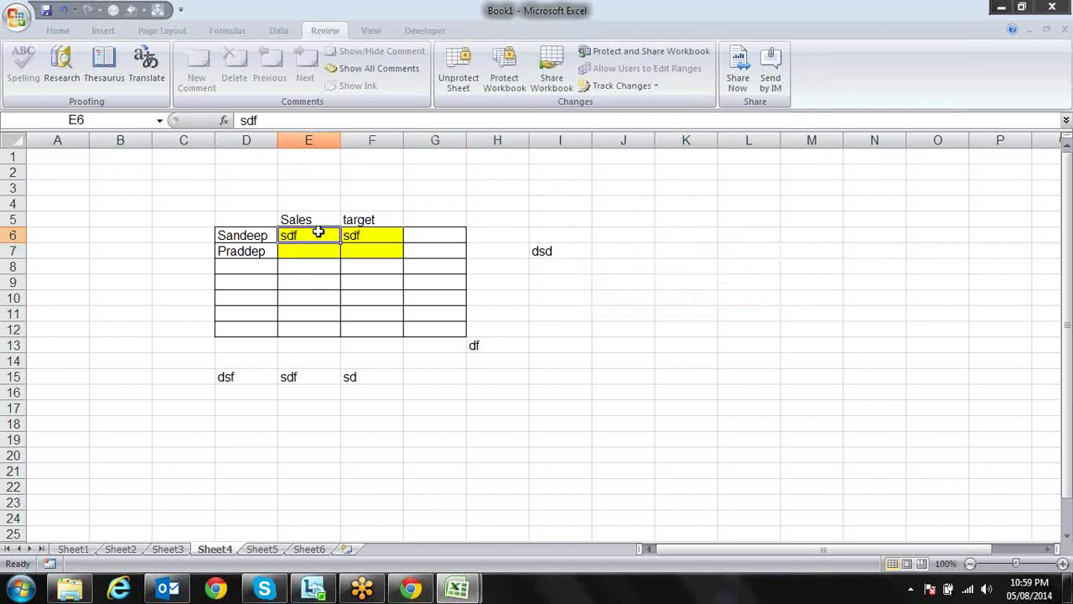
{"action": "left_click_drag", "start_coordinate": [270, 236], "coordinate": [371, 235]}
{"action": "left_click", "coordinate": [305, 252]}
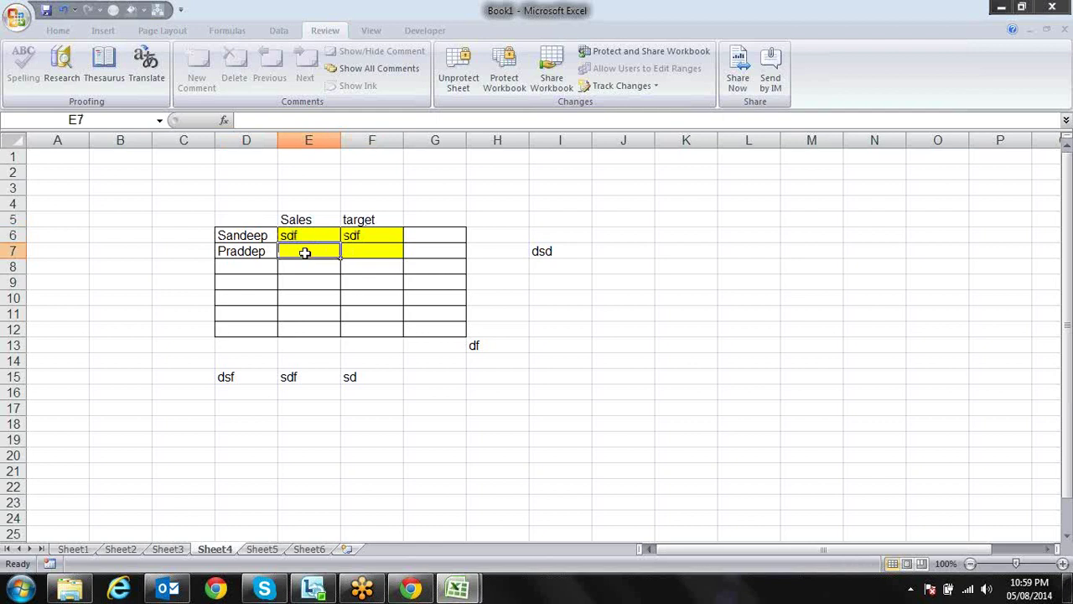
{"action": "double_click", "coordinate": [305, 252]}
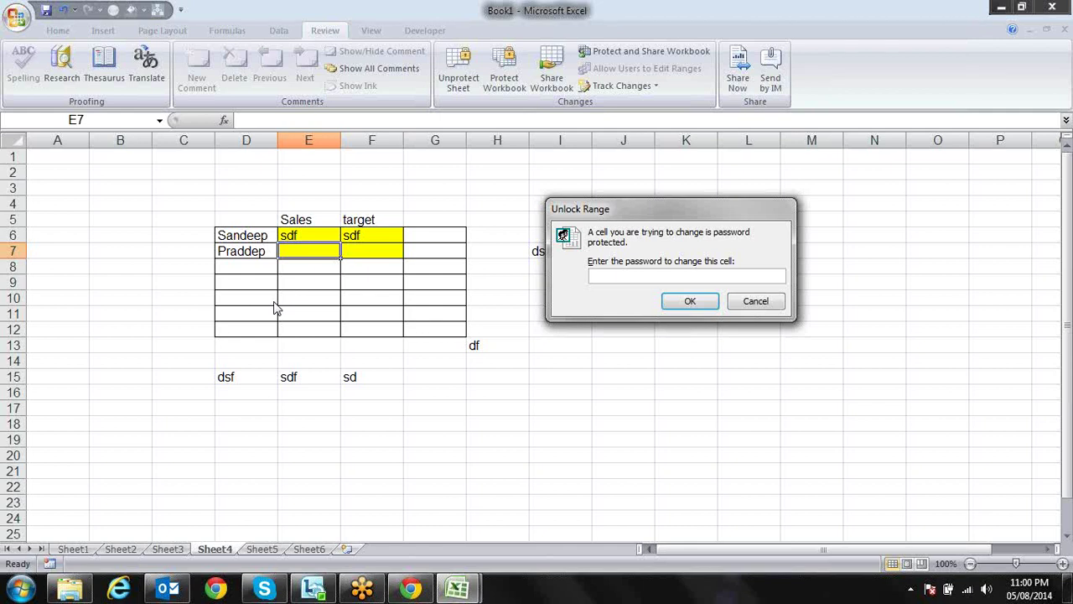
Step: Submit the range password and enter sdf in both E7 and F7
{"action": "key", "text": "Return"}
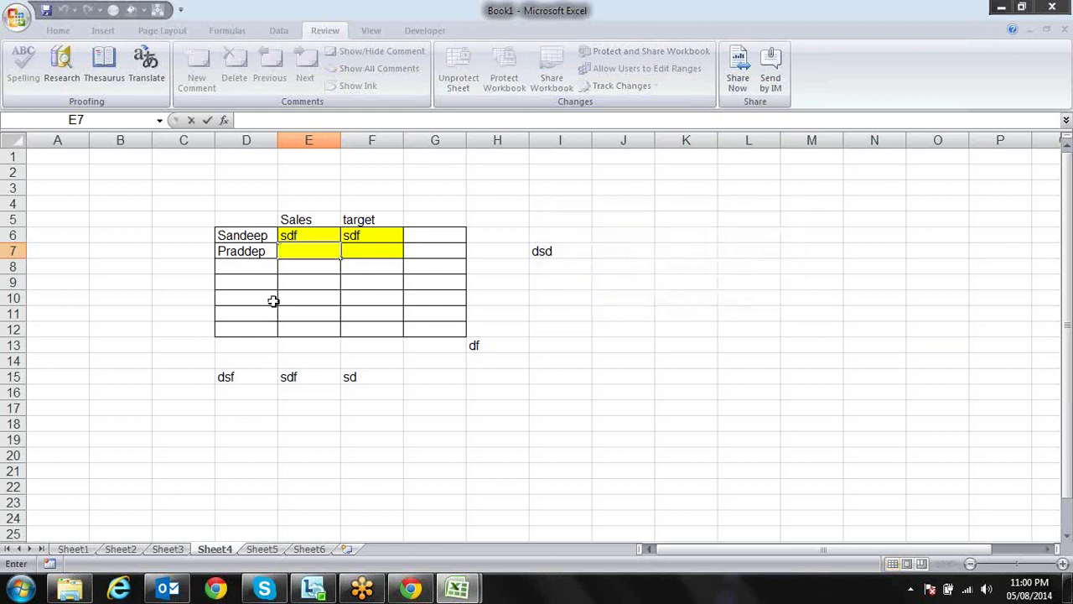
{"action": "key", "text": "Tab"}
{"action": "key", "text": "Tab"}
{"action": "key", "text": "Tab"}
{"action": "key", "text": "Left"}
{"action": "key", "text": "Left"}
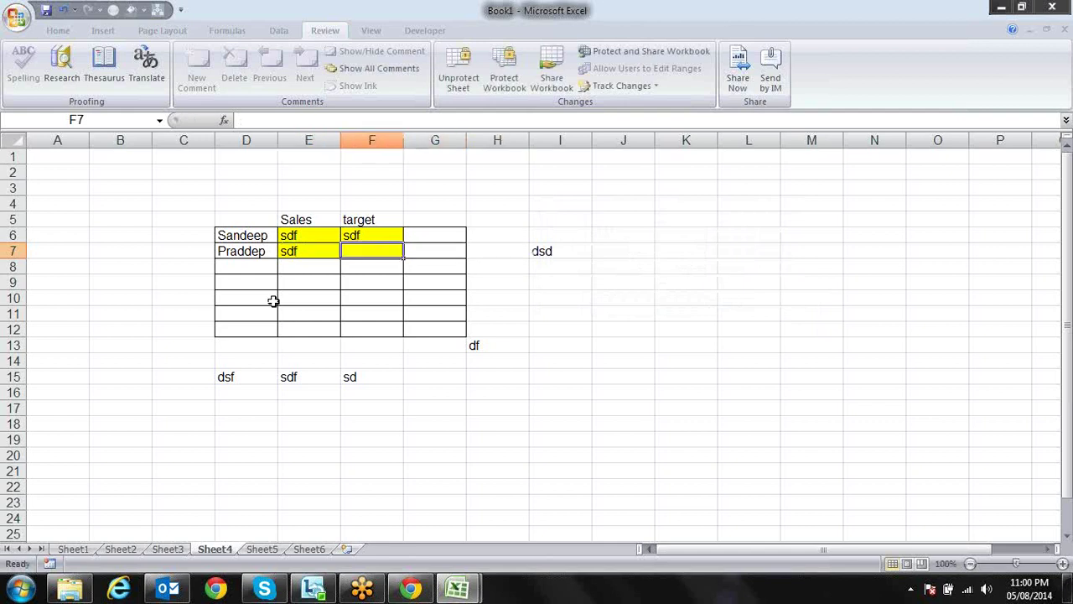
{"action": "key", "text": "Return"}
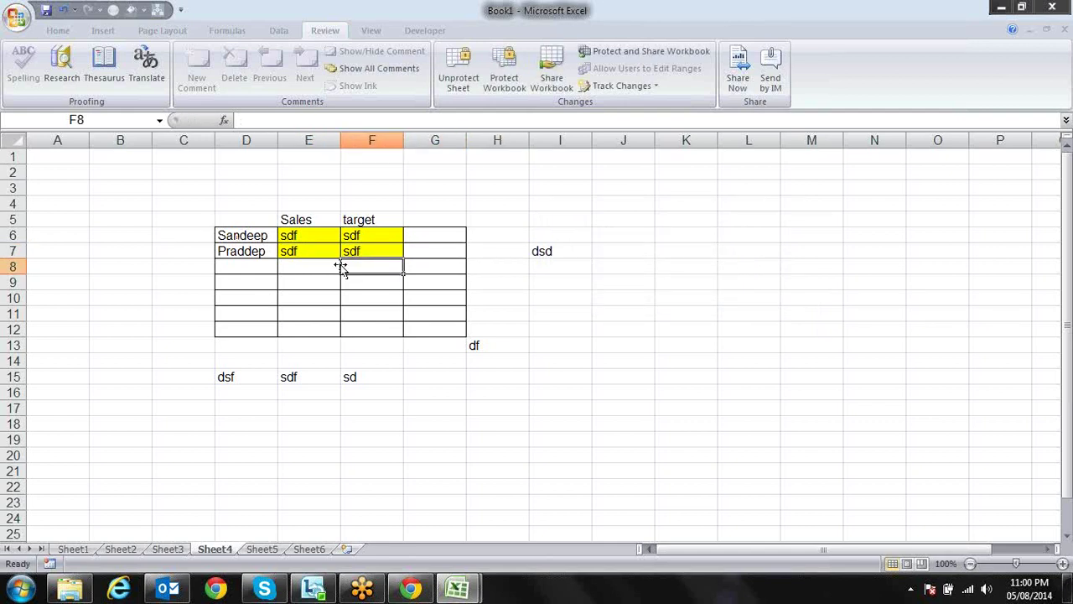
{"action": "left_click", "coordinate": [332, 273]}
{"action": "key", "text": "ctrl+Down"}
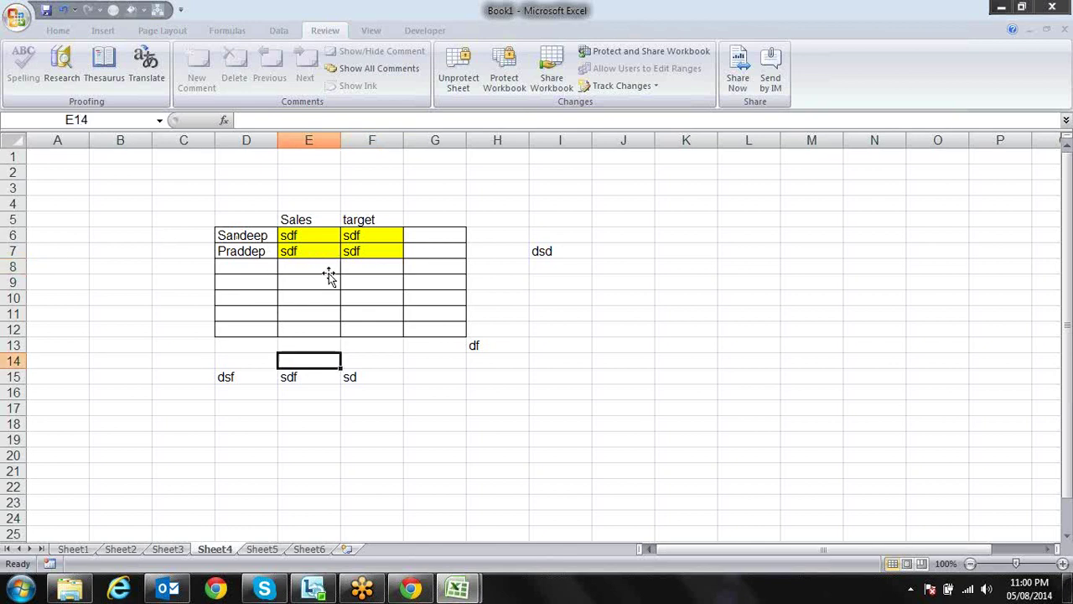
{"action": "key", "text": "ctrl+Up"}
{"action": "double_click", "coordinate": [332, 277]}
{"action": "key", "text": "Return"}
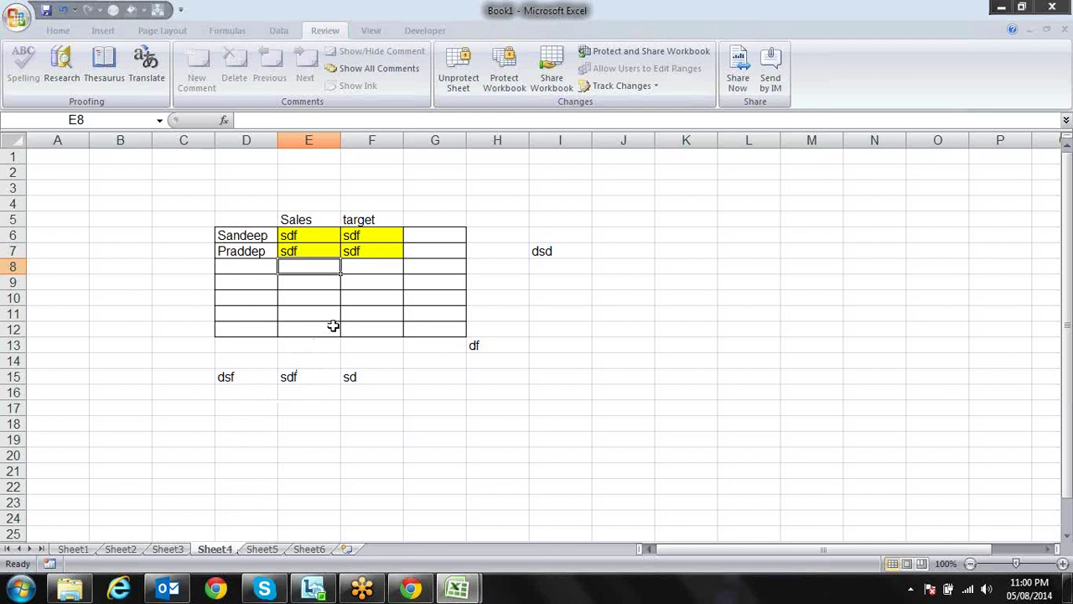
{"action": "left_click_drag", "start_coordinate": [269, 235], "coordinate": [443, 230]}
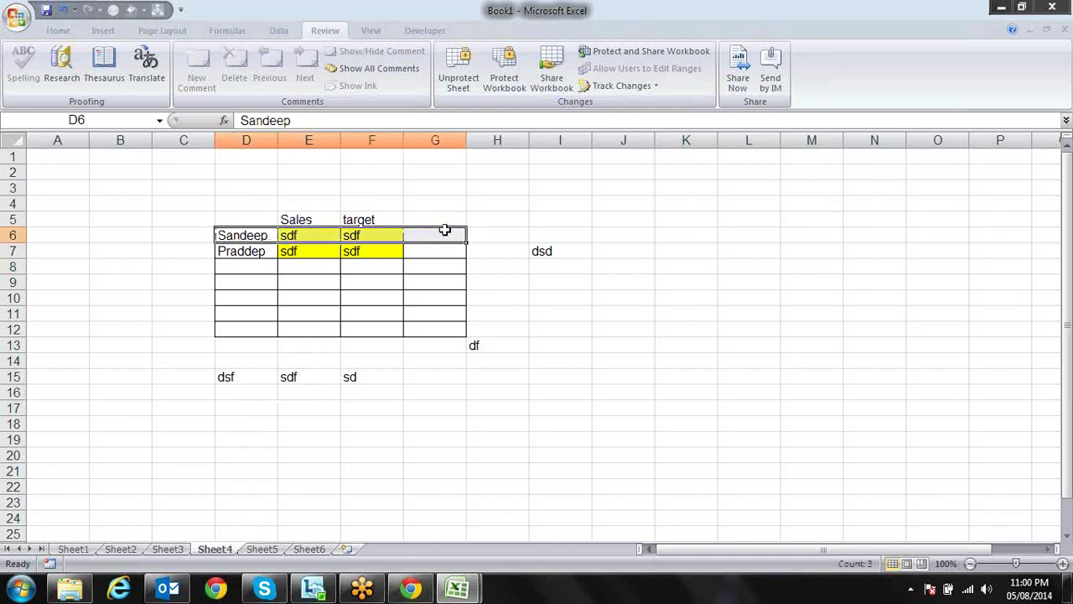
{"action": "left_click_drag", "start_coordinate": [284, 252], "coordinate": [443, 250]}
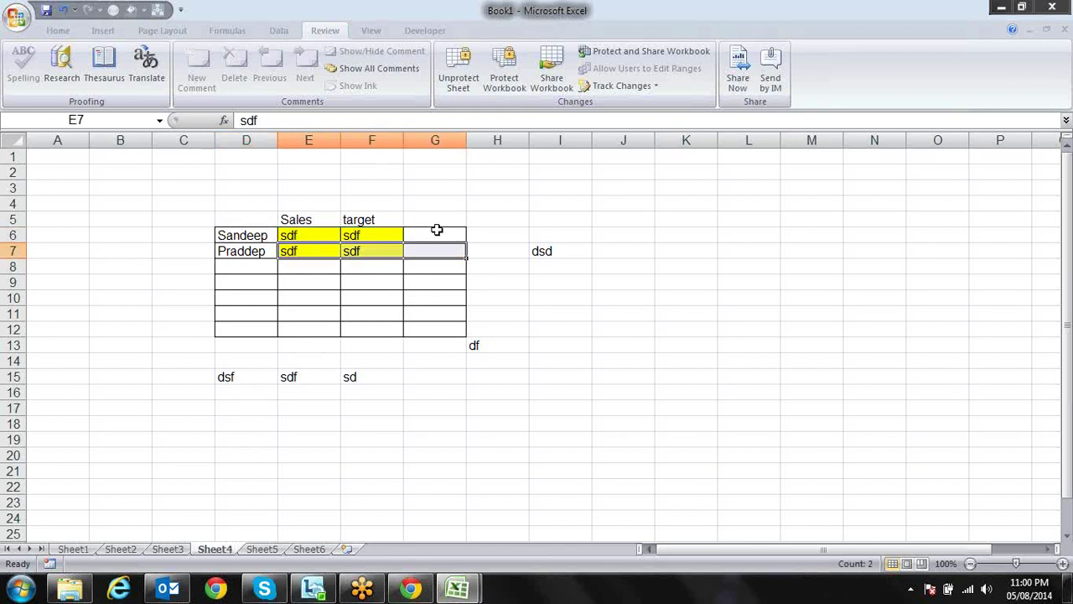
{"action": "left_click", "coordinate": [469, 206]}
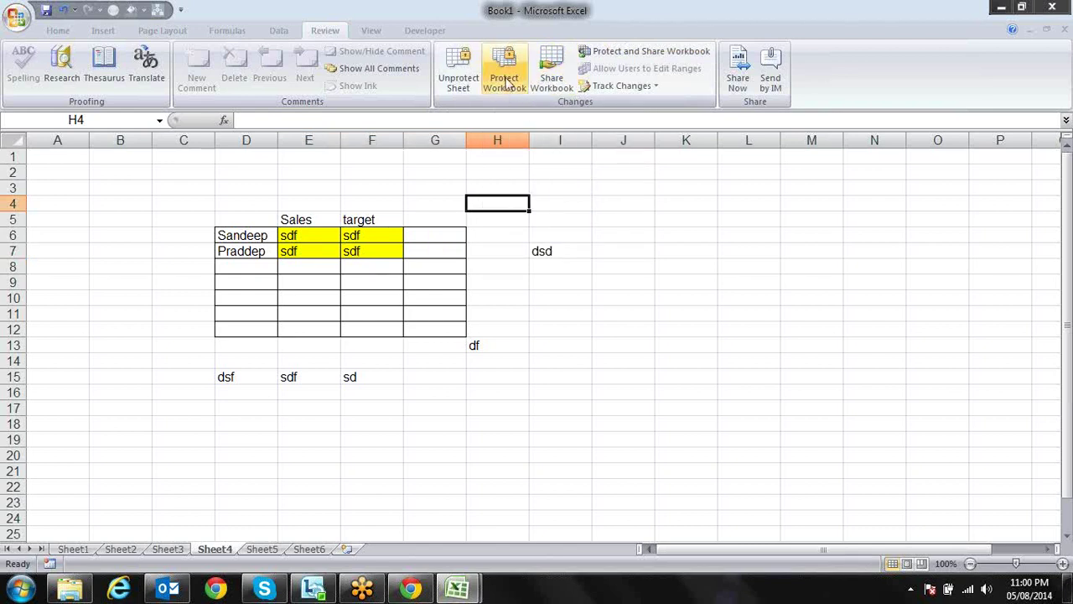
Step: Set a workbook structure password in Protect Workbook and confirm it when re-entered
{"action": "left_click", "coordinate": [504, 82]}
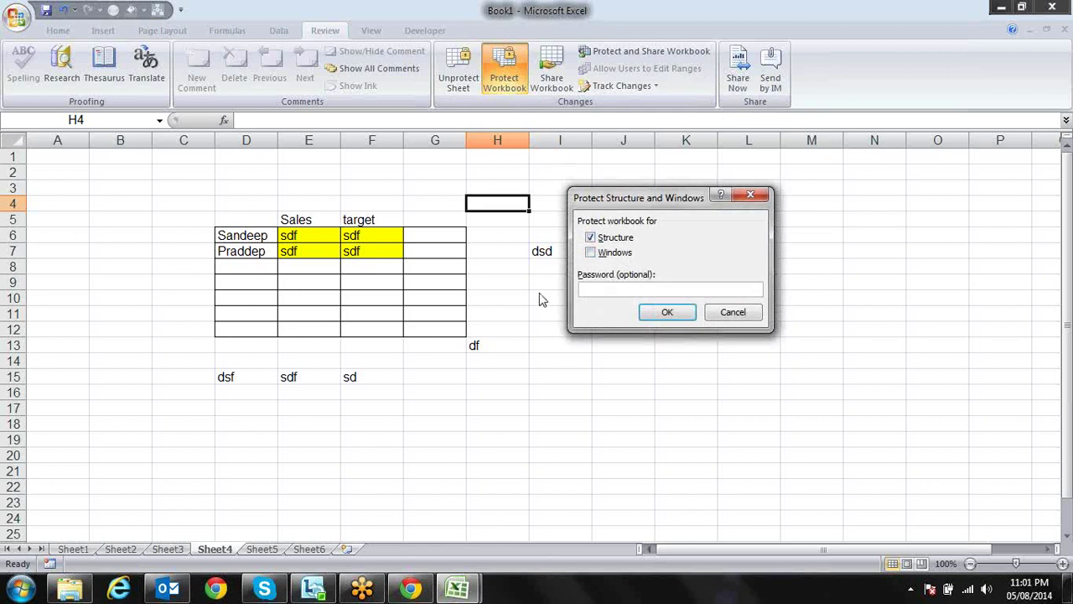
{"action": "key", "text": "Return"}
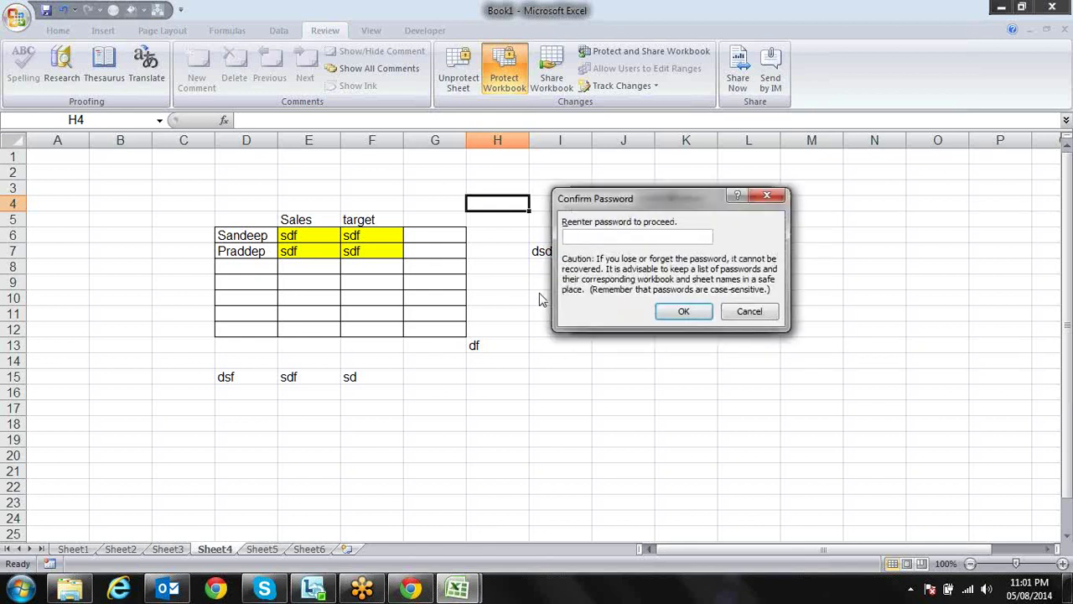
{"action": "key", "text": "Return"}
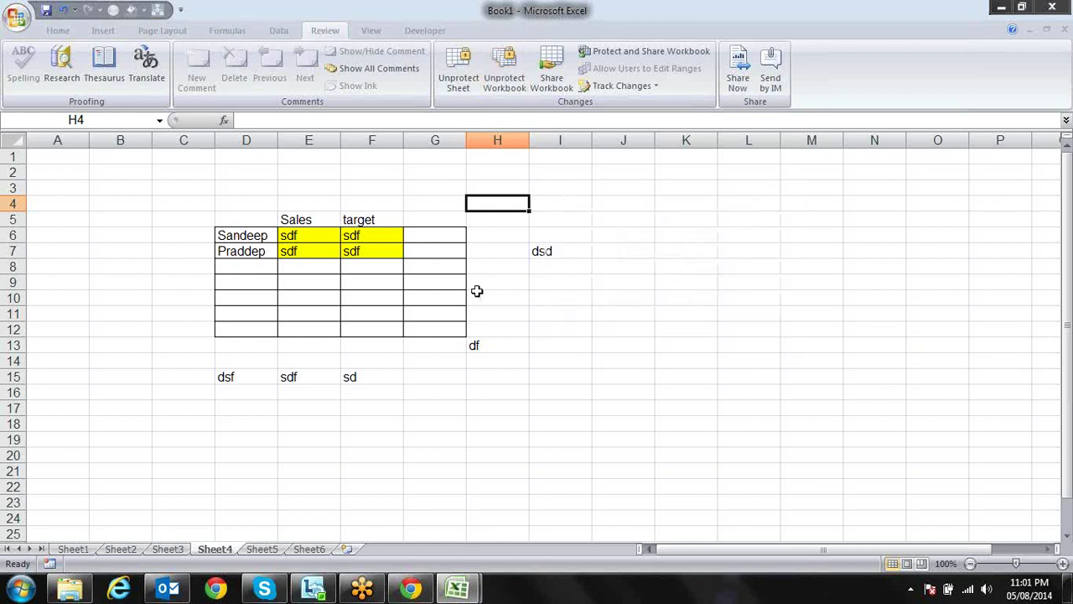
{"action": "left_click", "coordinate": [541, 364]}
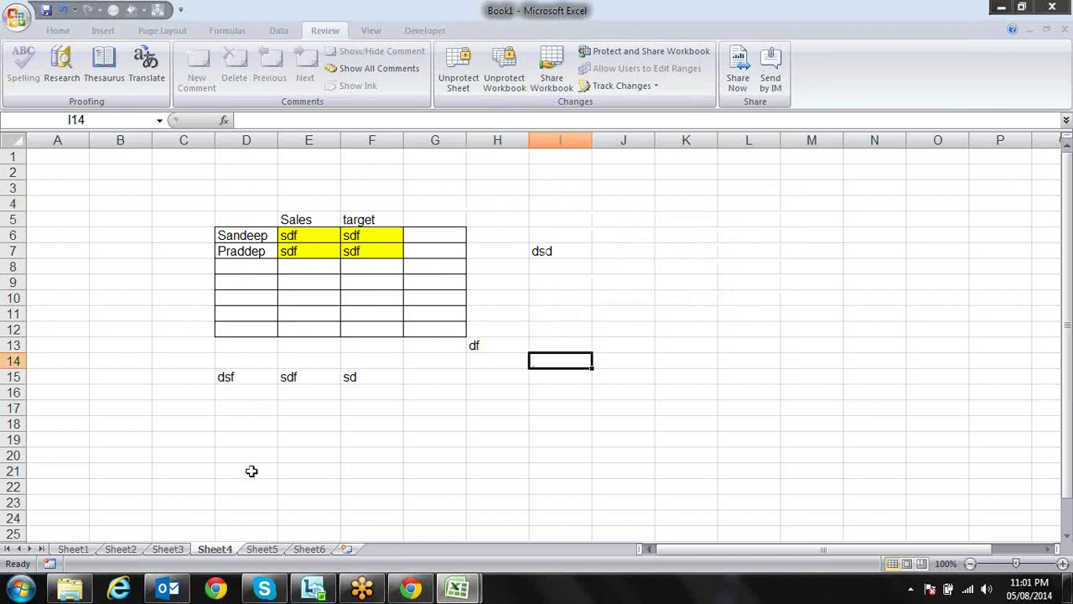
{"action": "right_click", "coordinate": [230, 547]}
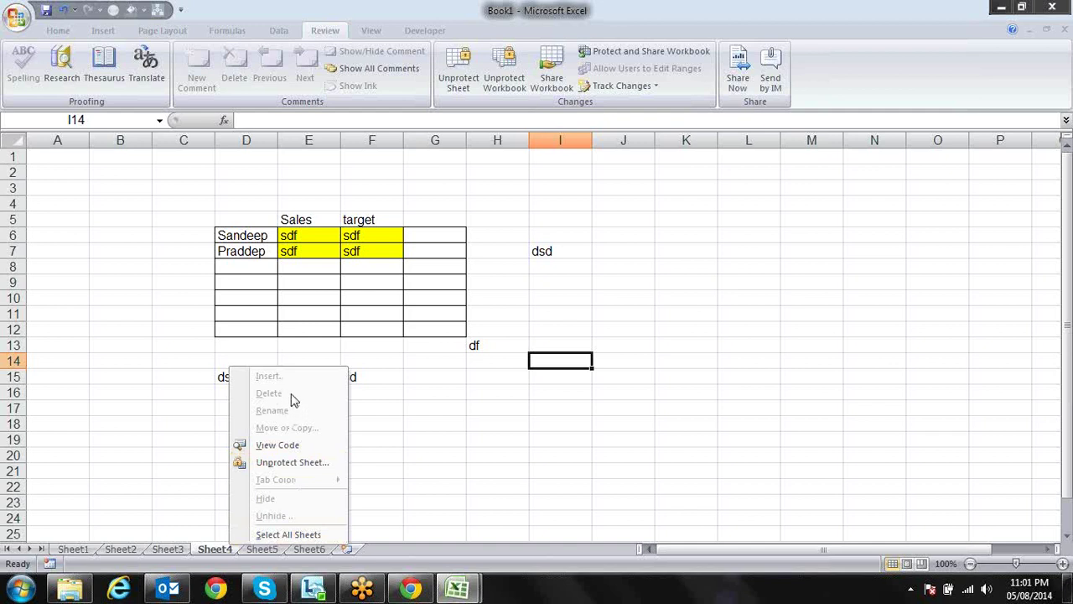
{"action": "left_click", "coordinate": [402, 427]}
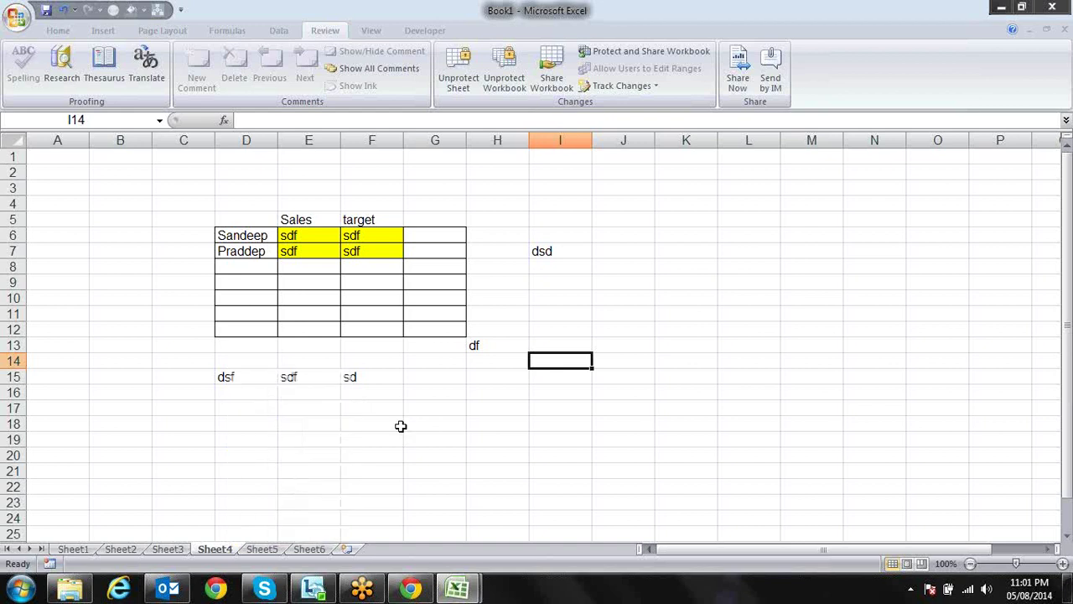
{"action": "left_click", "coordinate": [1047, 37]}
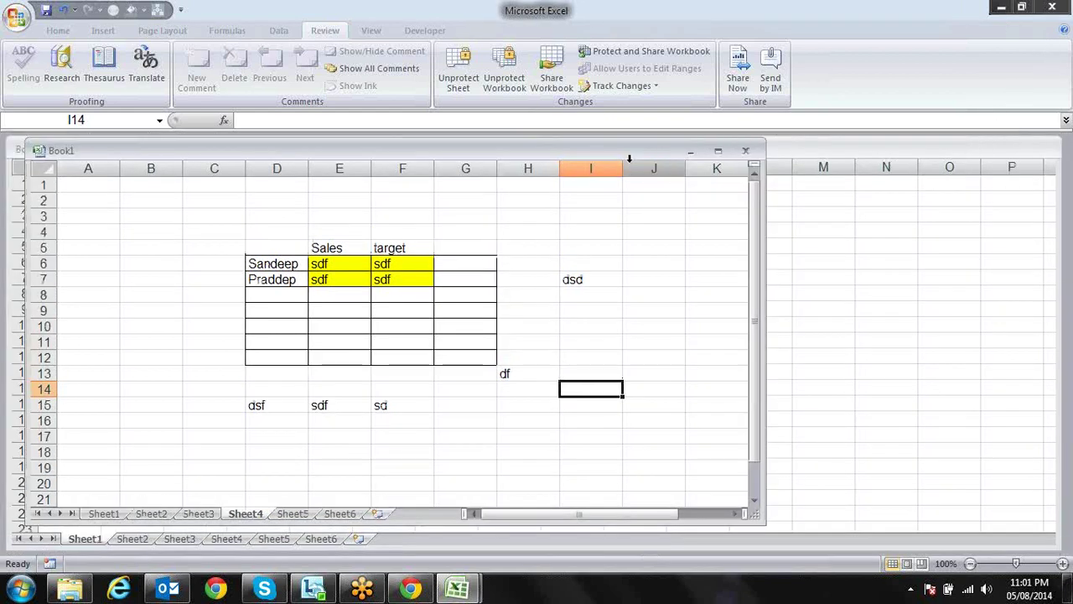
{"action": "left_click_drag", "start_coordinate": [614, 151], "coordinate": [659, 140]}
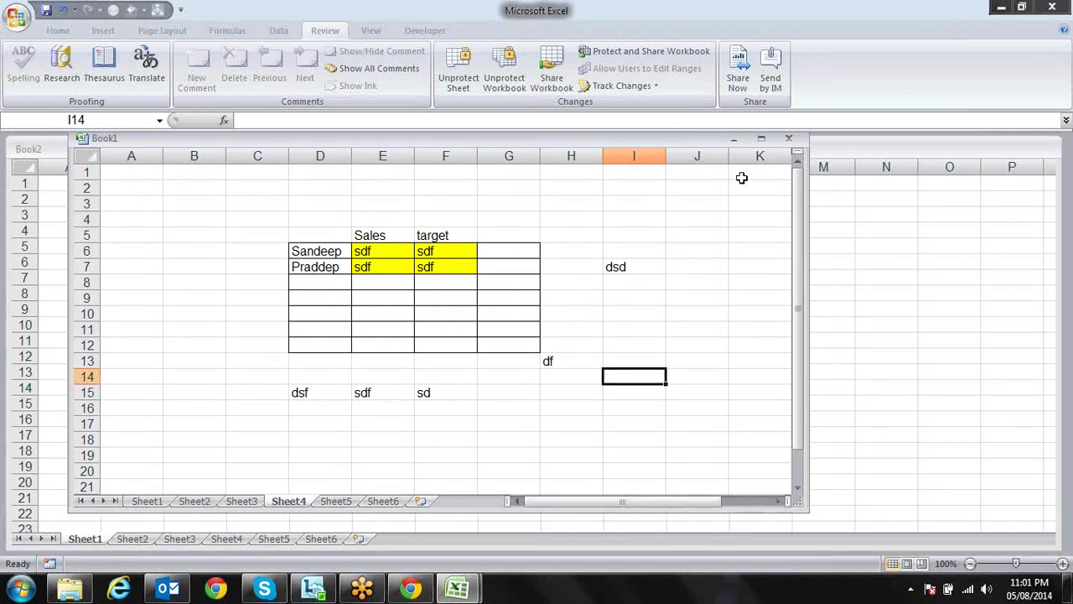
{"action": "left_click", "coordinate": [760, 138]}
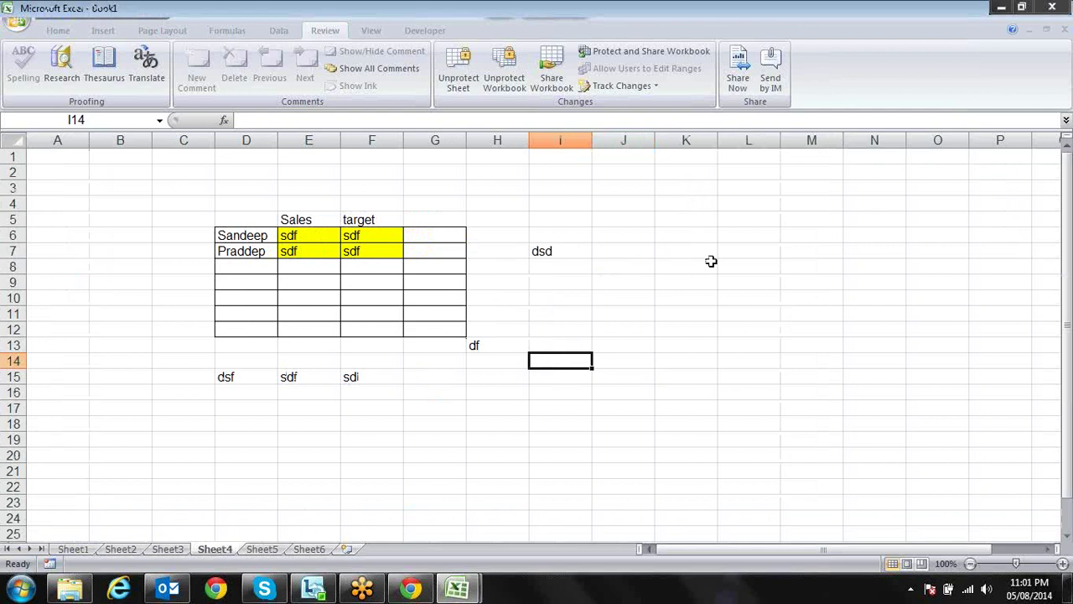
{"action": "left_click", "coordinate": [1063, 30]}
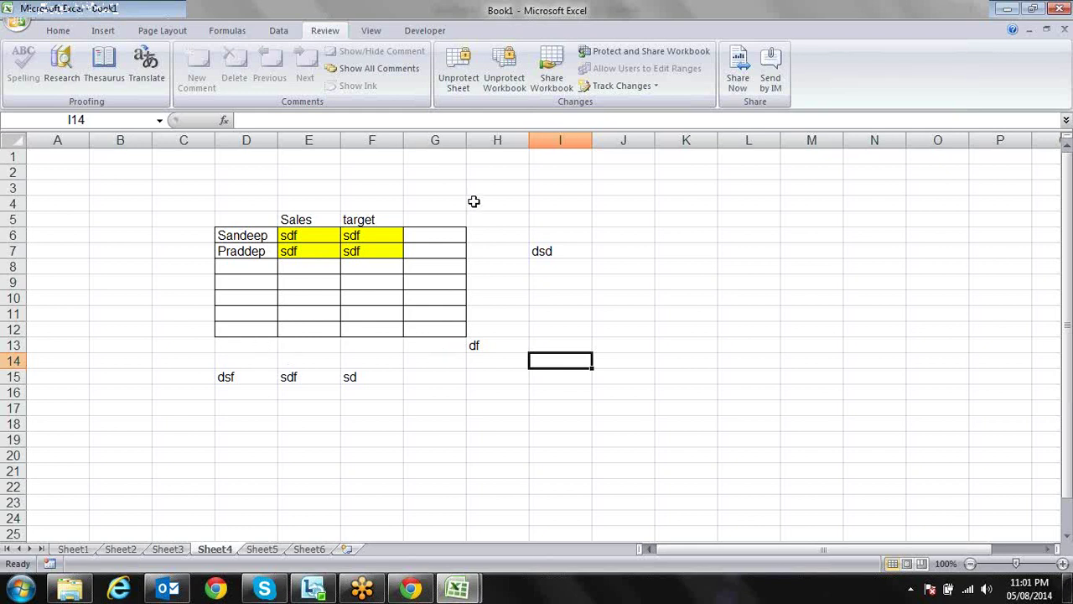
Step: Unprotect the workbook with its password, then protect it again with Windows also locked
{"action": "left_click", "coordinate": [506, 83]}
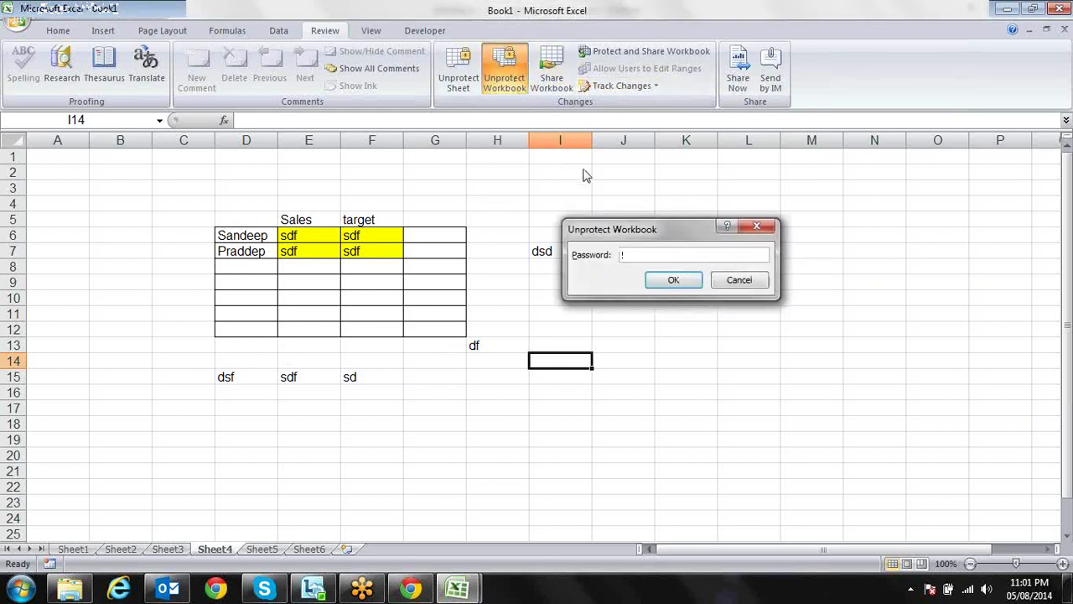
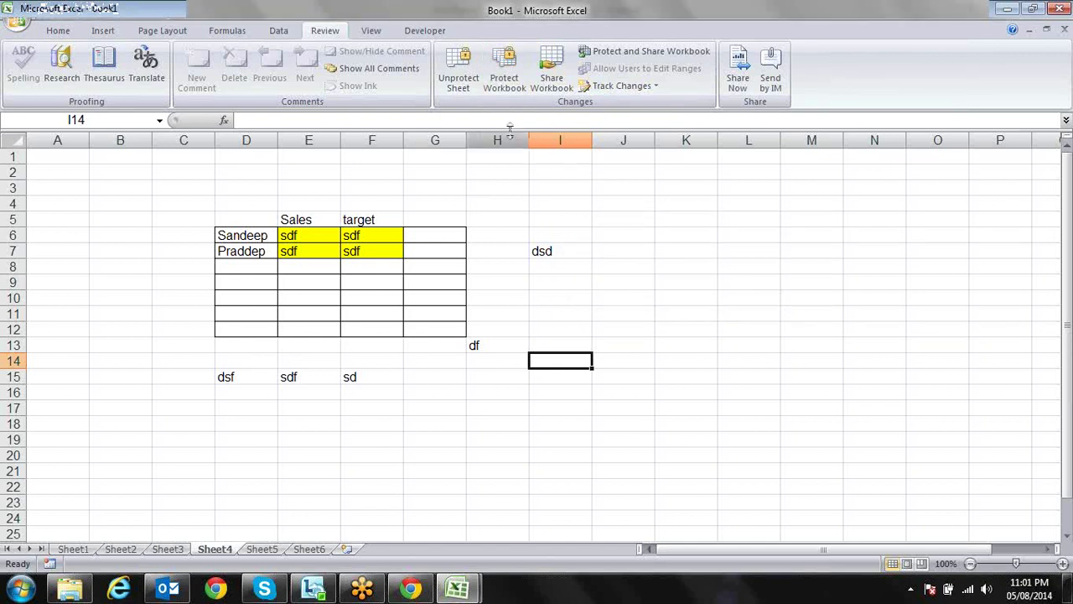
{"action": "left_click", "coordinate": [503, 78]}
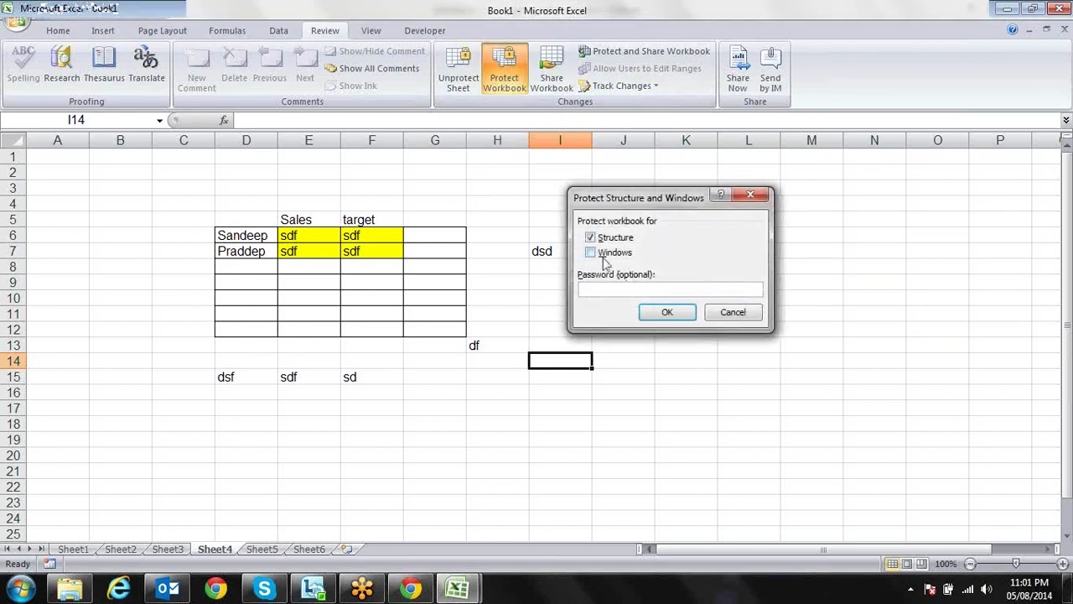
{"action": "left_click", "coordinate": [606, 254]}
{"action": "left_click", "coordinate": [667, 313]}
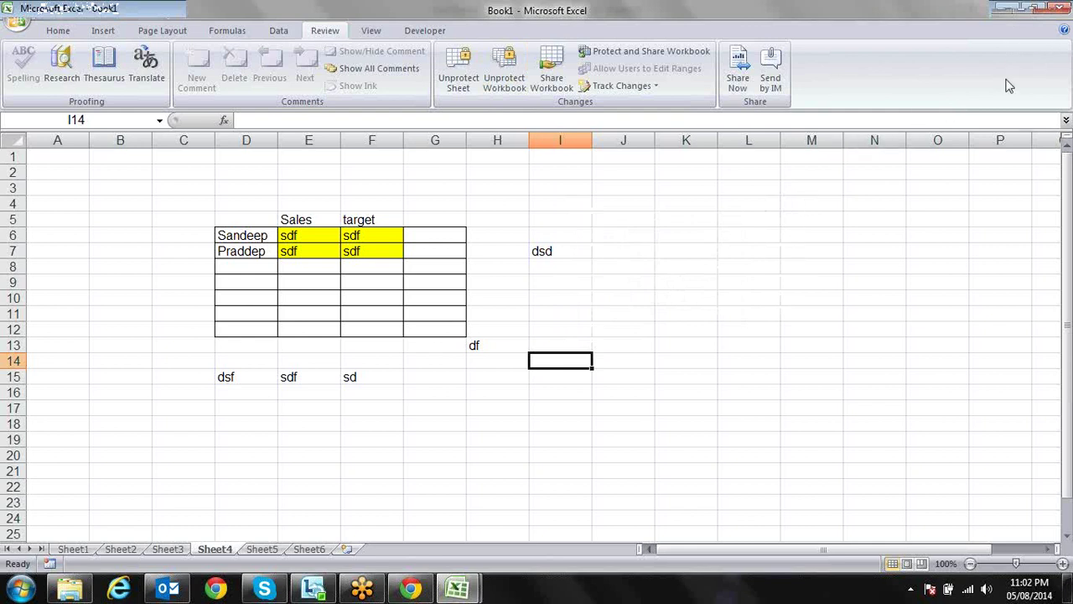
Step: Select N6, toggle the Excel window between restored and maximized, then step across row 6
{"action": "left_click", "coordinate": [868, 234]}
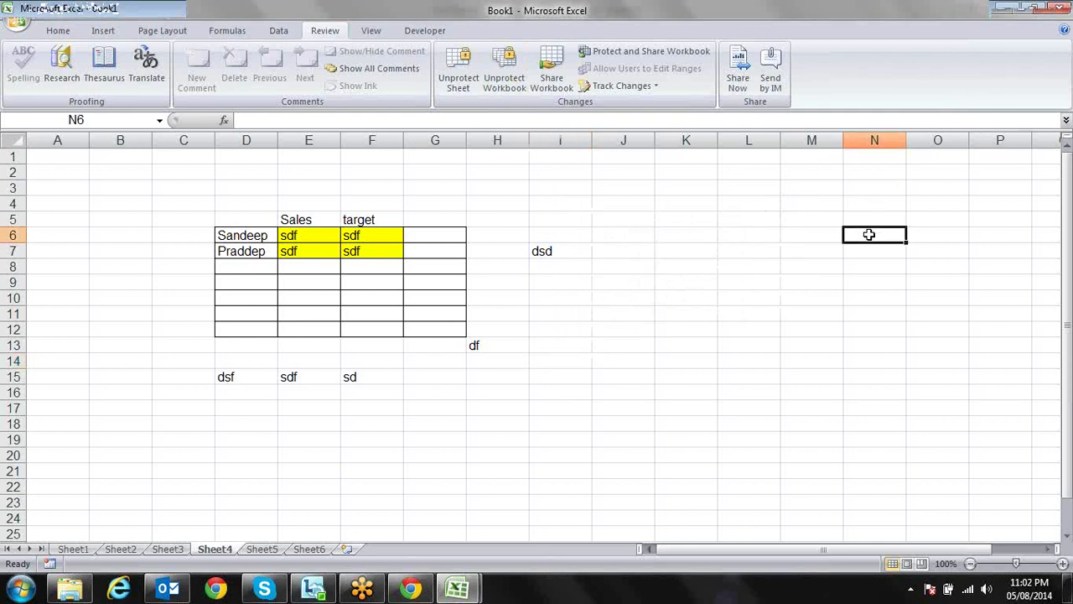
{"action": "key", "text": "super+Down"}
{"action": "key", "text": "super+Up"}
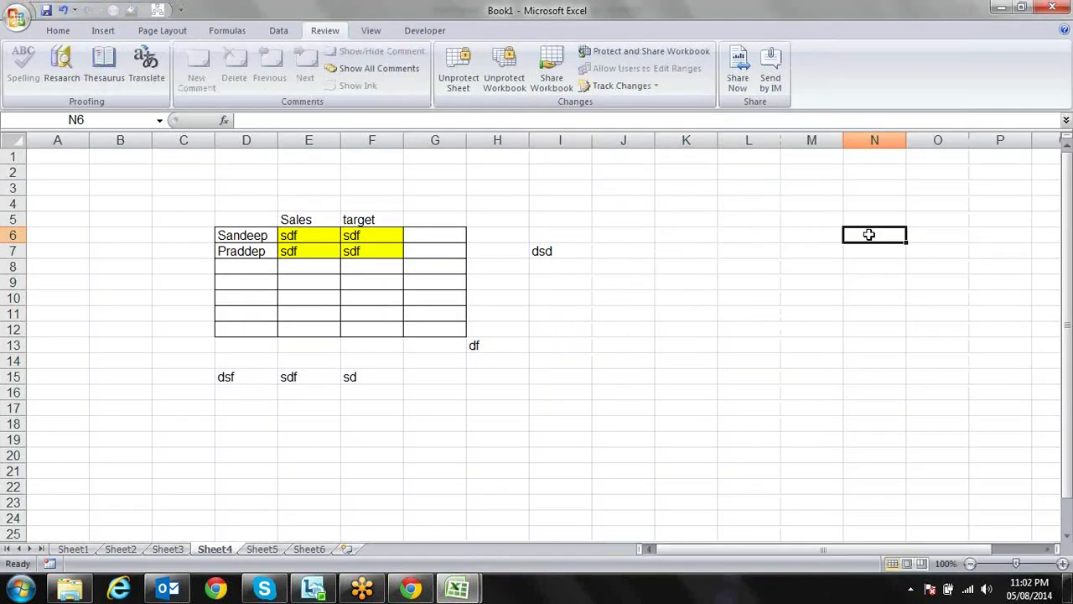
{"action": "key", "text": "super+Down"}
{"action": "key", "text": "super+Up"}
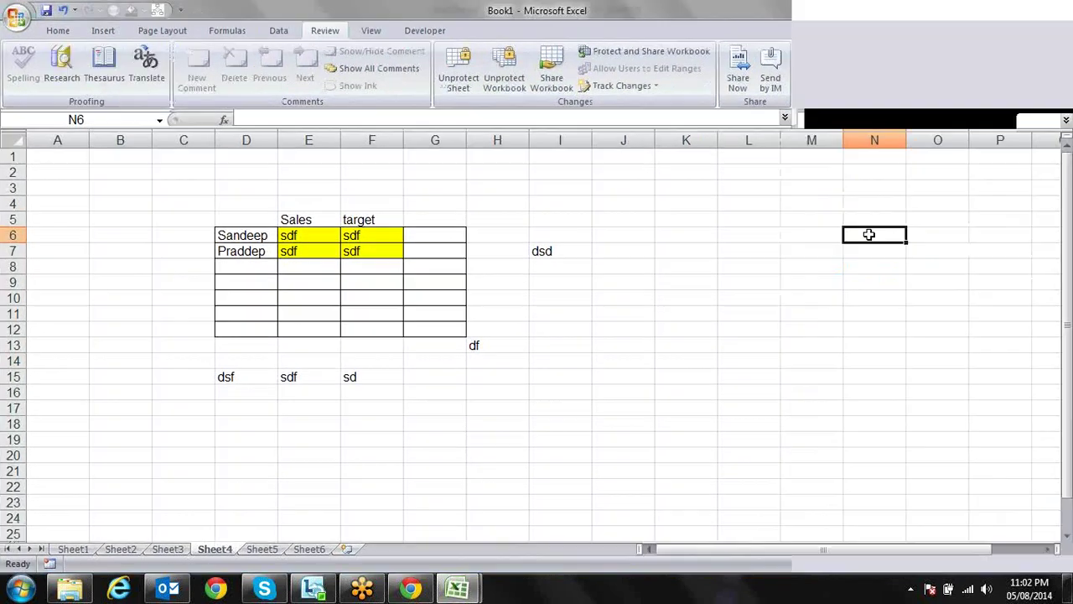
{"action": "key", "text": "super+Down"}
{"action": "key", "text": "super+Up"}
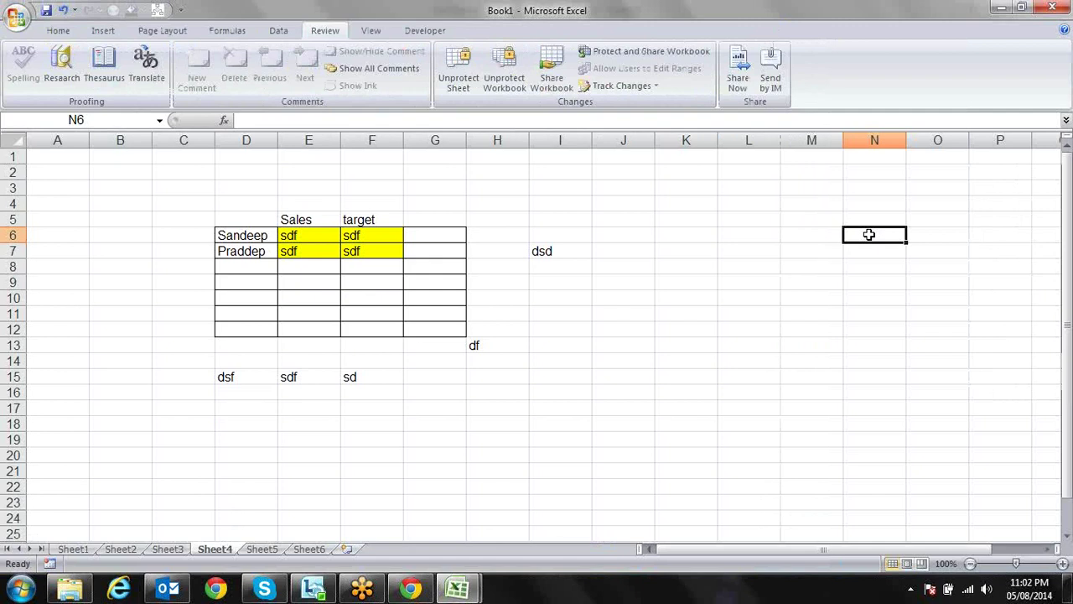
{"action": "key", "text": "super+Down"}
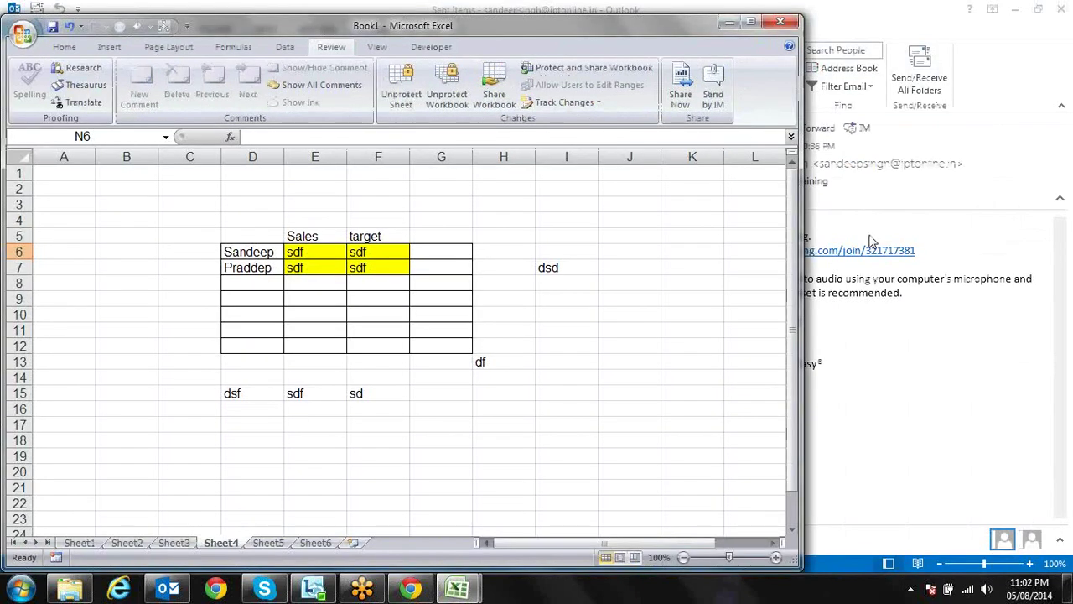
{"action": "key", "text": "super+Up"}
{"action": "key", "text": "Left"}
{"action": "key", "text": "Left"}
{"action": "key", "text": "Left"}
{"action": "key", "text": "Left"}
{"action": "key", "text": "Left"}
{"action": "key", "text": "Left"}
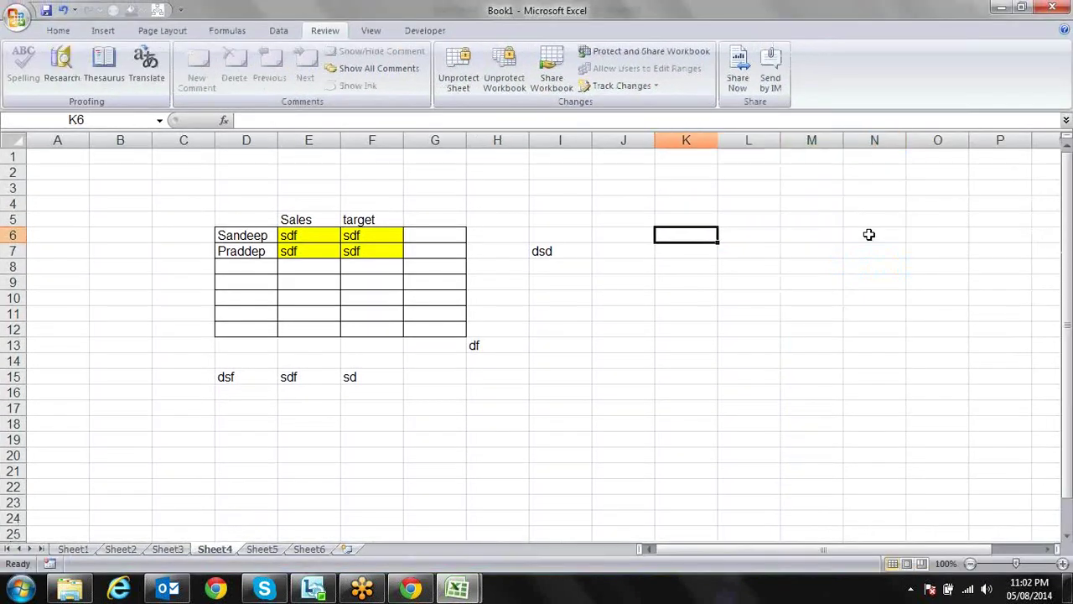
{"action": "key", "text": "Right"}
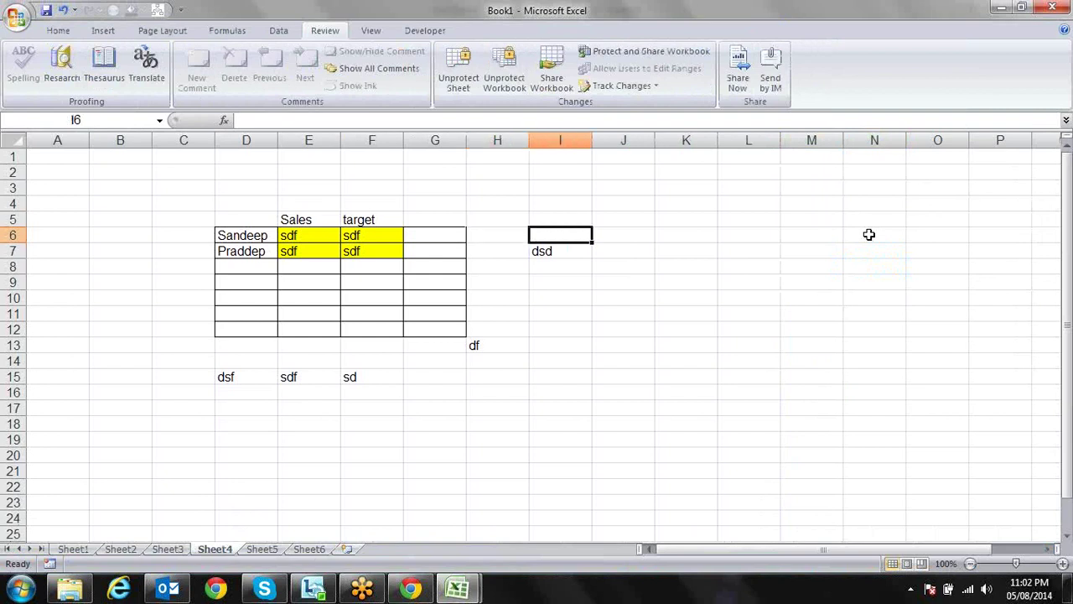
Step: Unprotect the workbook, cancel the Protect Workbook dialog, and unprotect Sheet4
{"action": "left_click", "coordinate": [501, 71]}
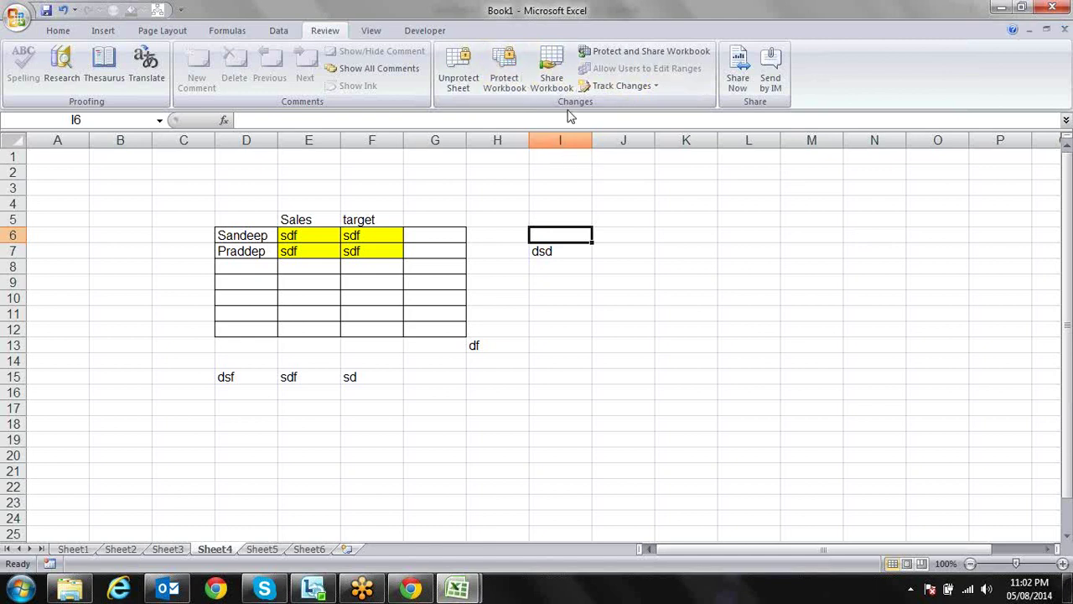
{"action": "left_click", "coordinate": [507, 80]}
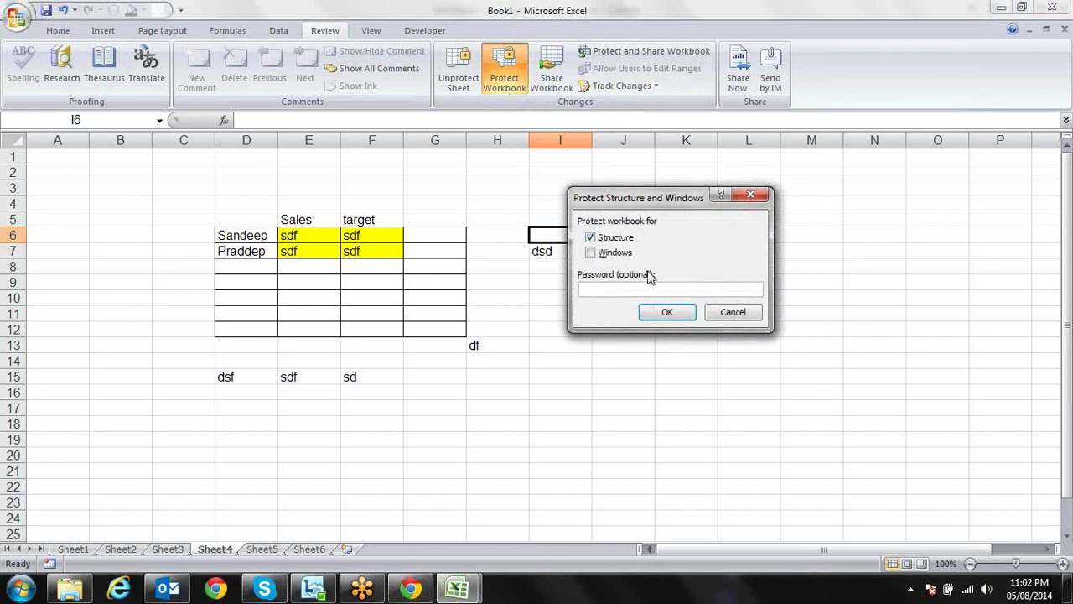
{"action": "left_click", "coordinate": [733, 313]}
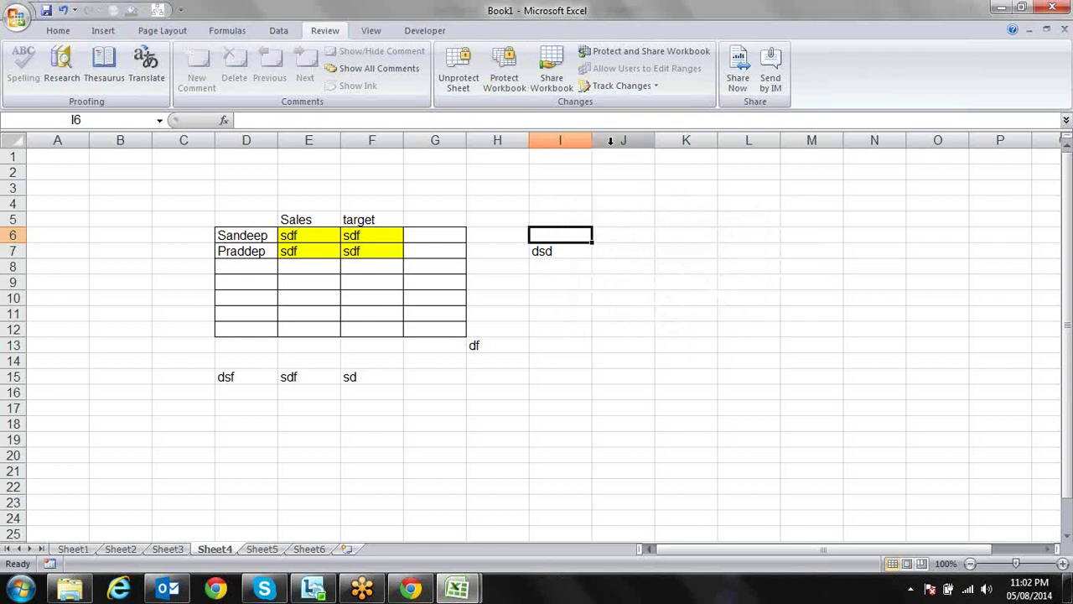
{"action": "left_click", "coordinate": [453, 84]}
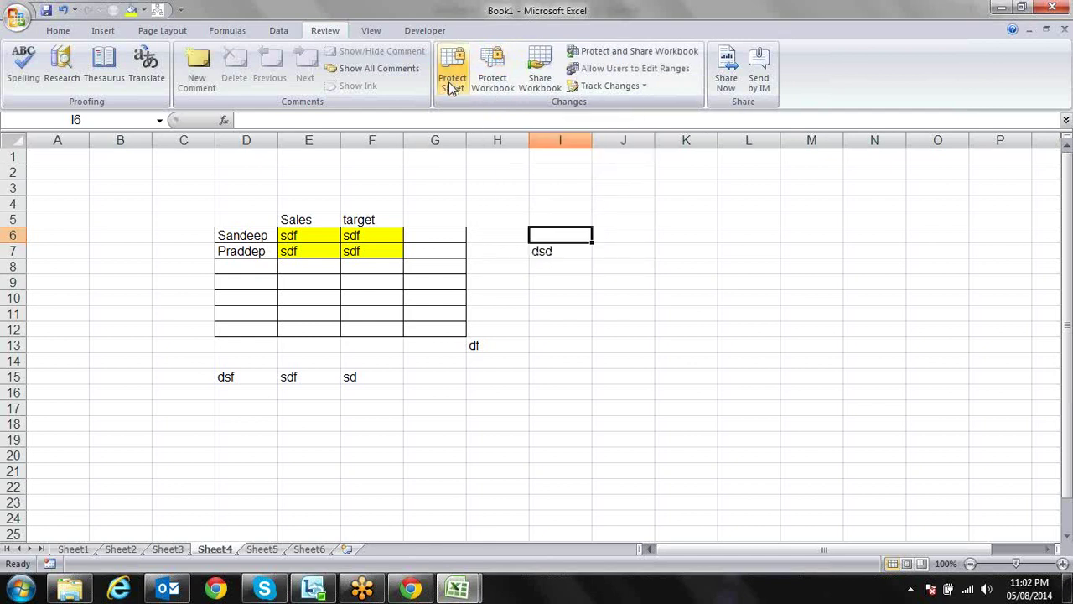
{"action": "left_click", "coordinate": [496, 214]}
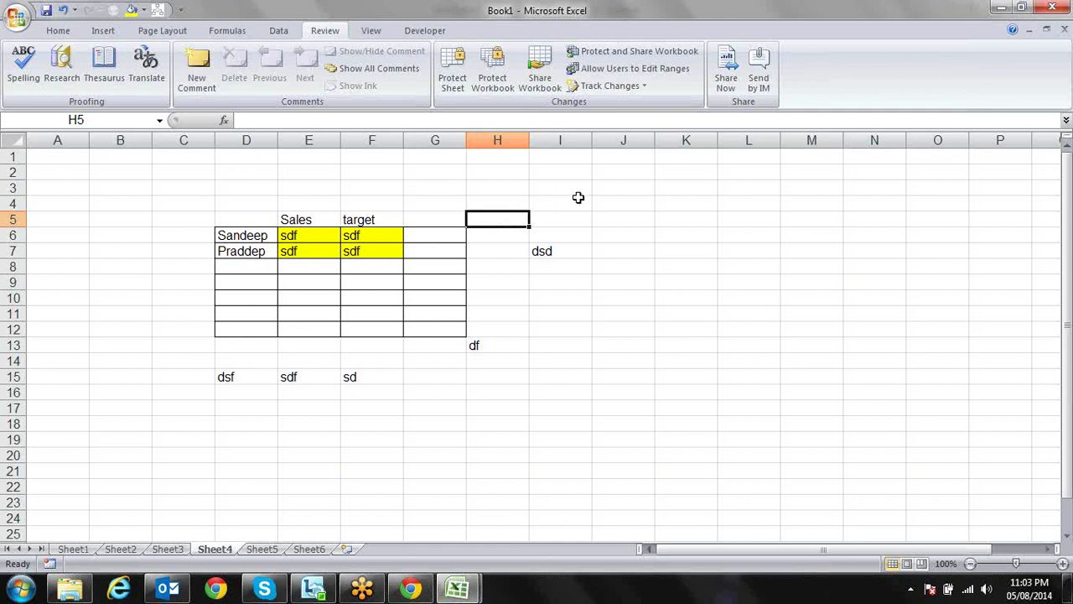
Step: Select cell I3, then open and close the File menu
{"action": "left_click", "coordinate": [545, 183]}
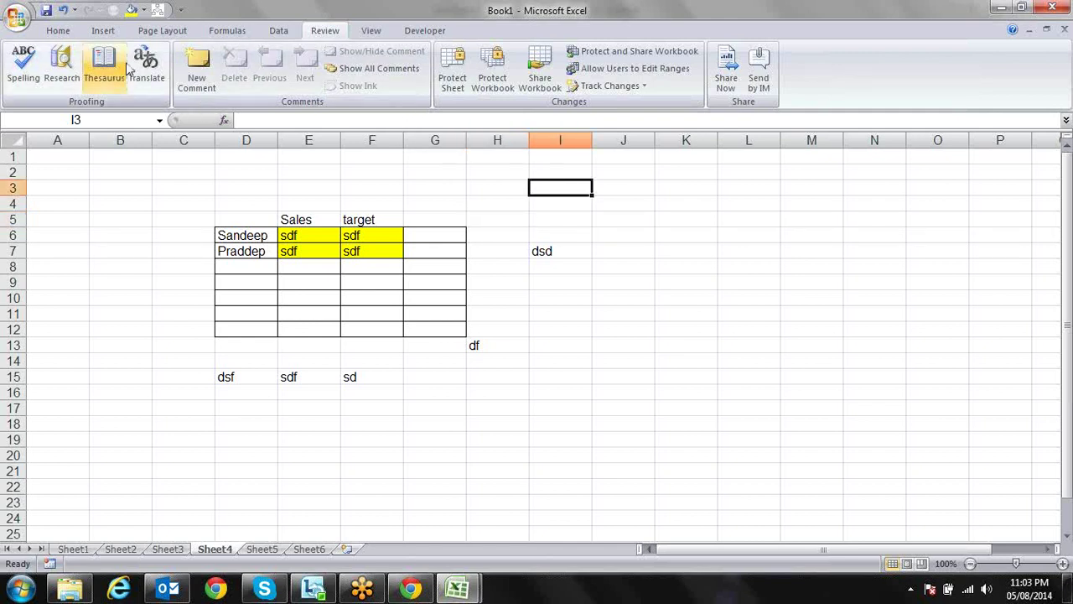
{"action": "left_click", "coordinate": [18, 19]}
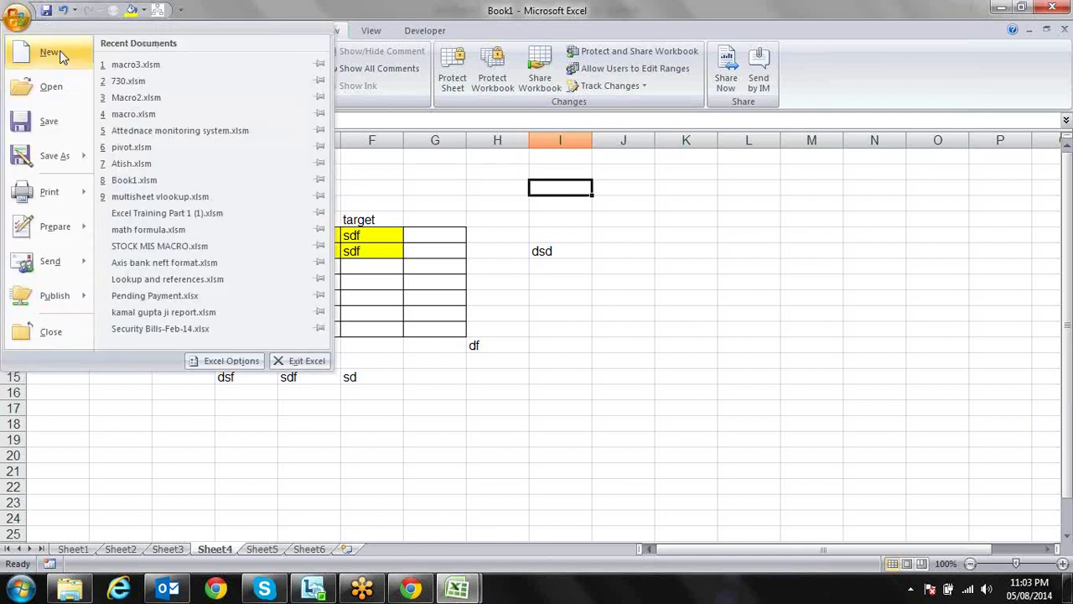
{"action": "left_click", "coordinate": [618, 274]}
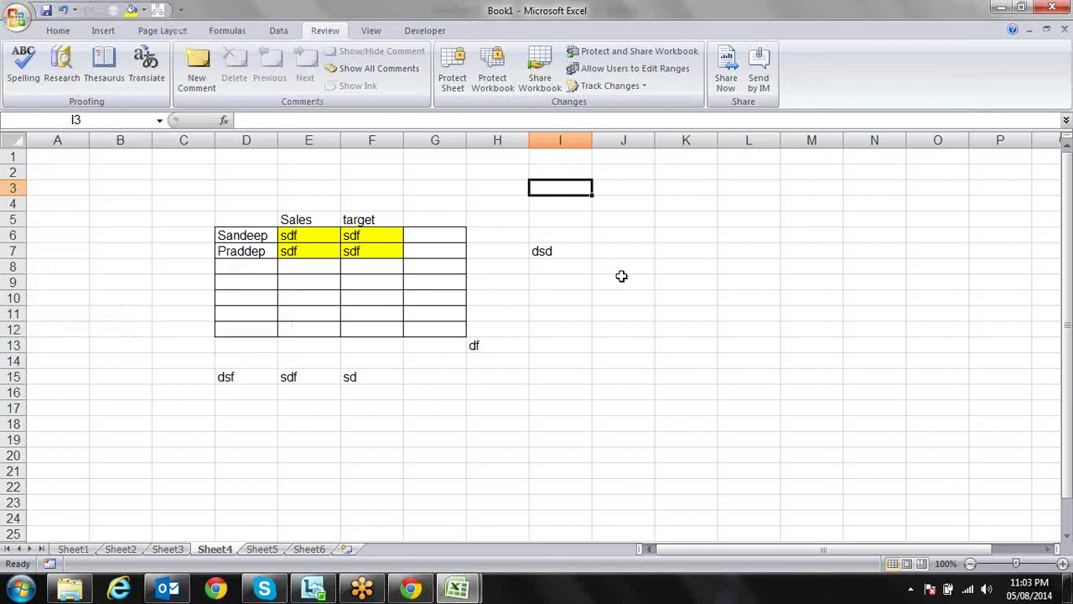
Step: Open Save As for Book1 and reach Tools > General Options for file passwords
{"action": "key", "text": "ctrl+s"}
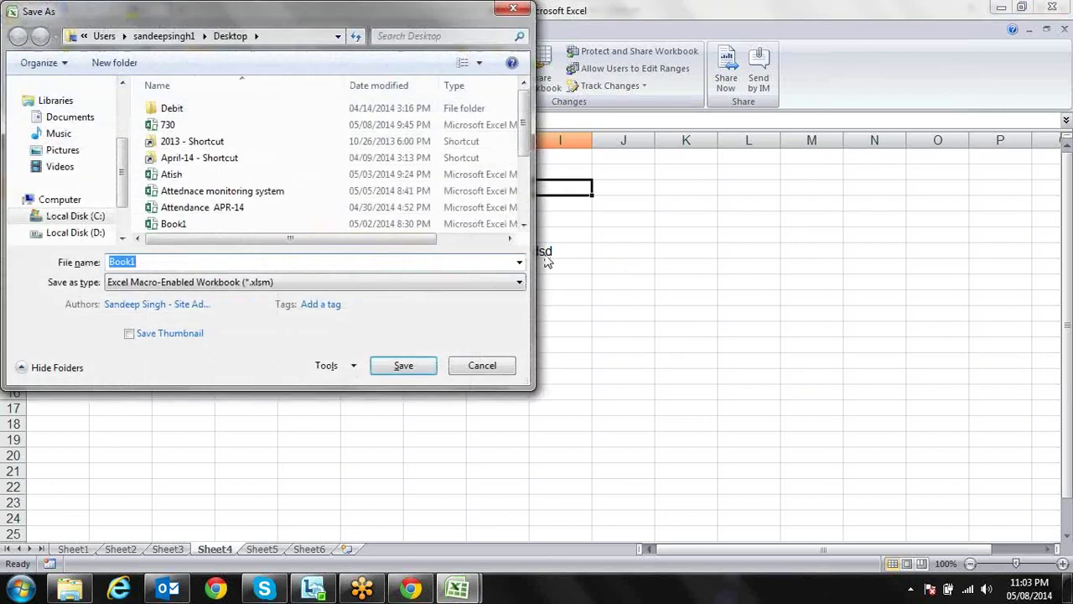
{"action": "left_click_drag", "start_coordinate": [307, 13], "coordinate": [469, 101]}
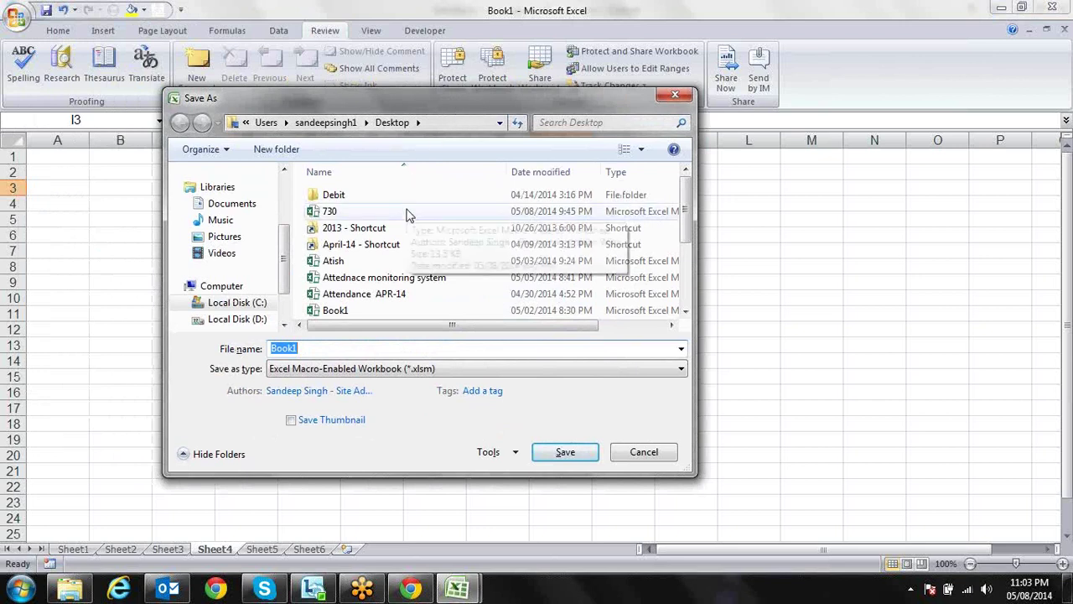
{"action": "left_click", "coordinate": [515, 455]}
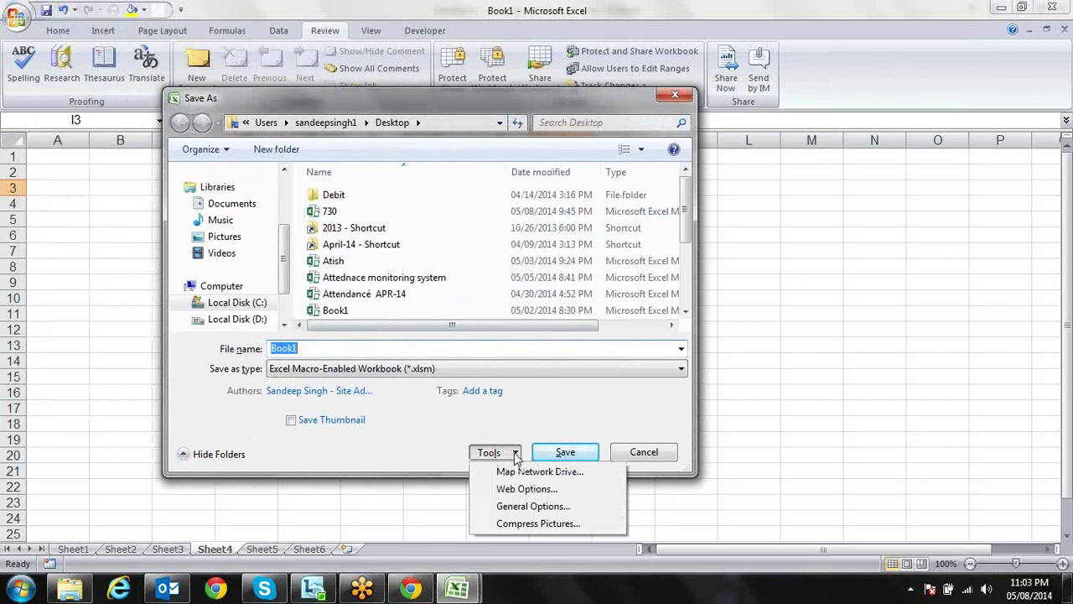
{"action": "left_click", "coordinate": [533, 508]}
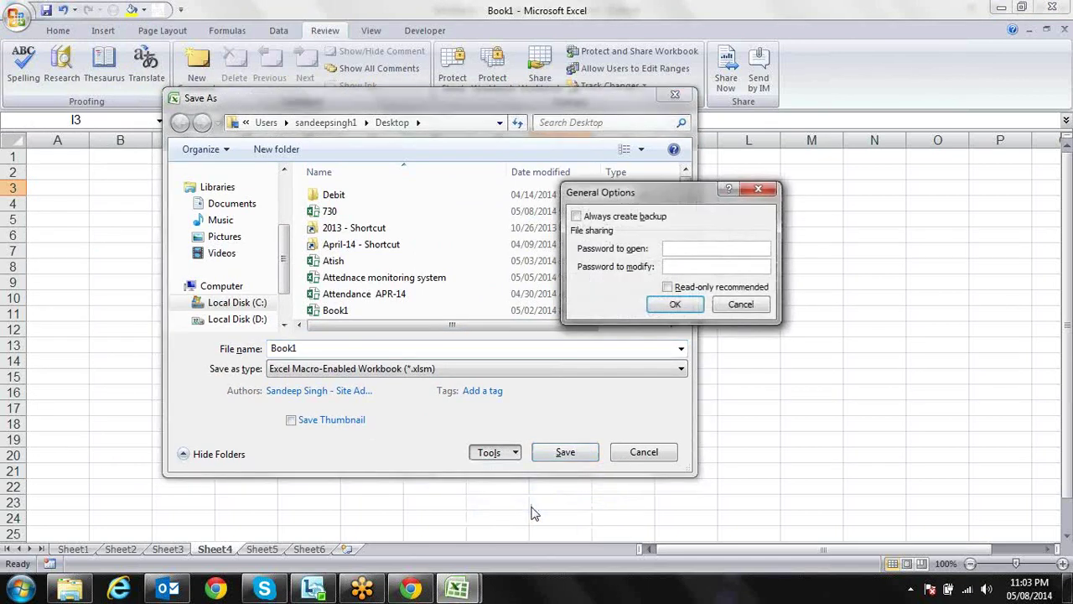
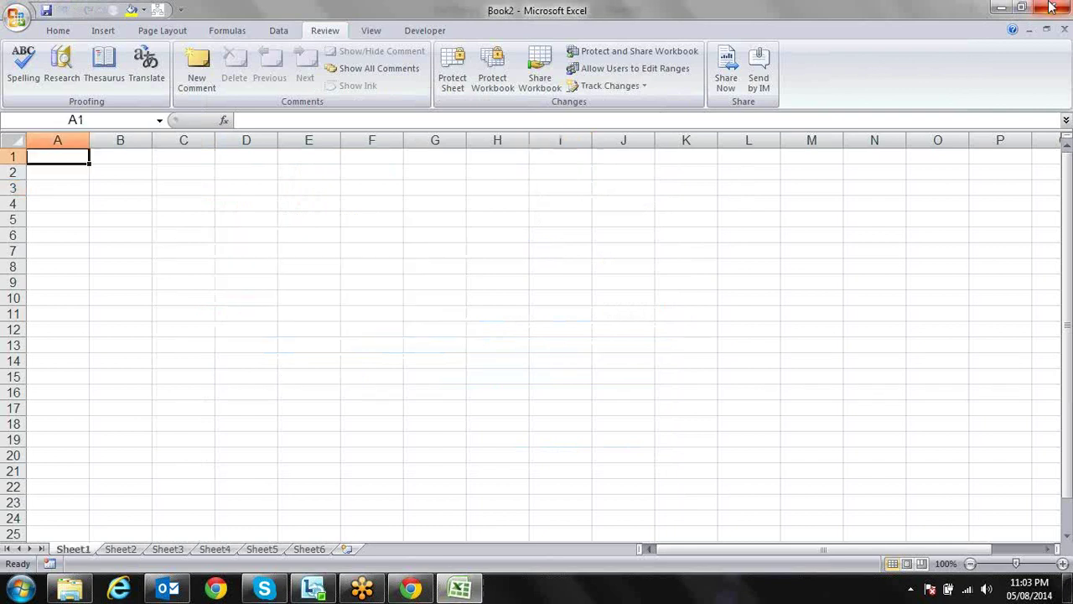
{"action": "left_click", "coordinate": [1052, 7]}
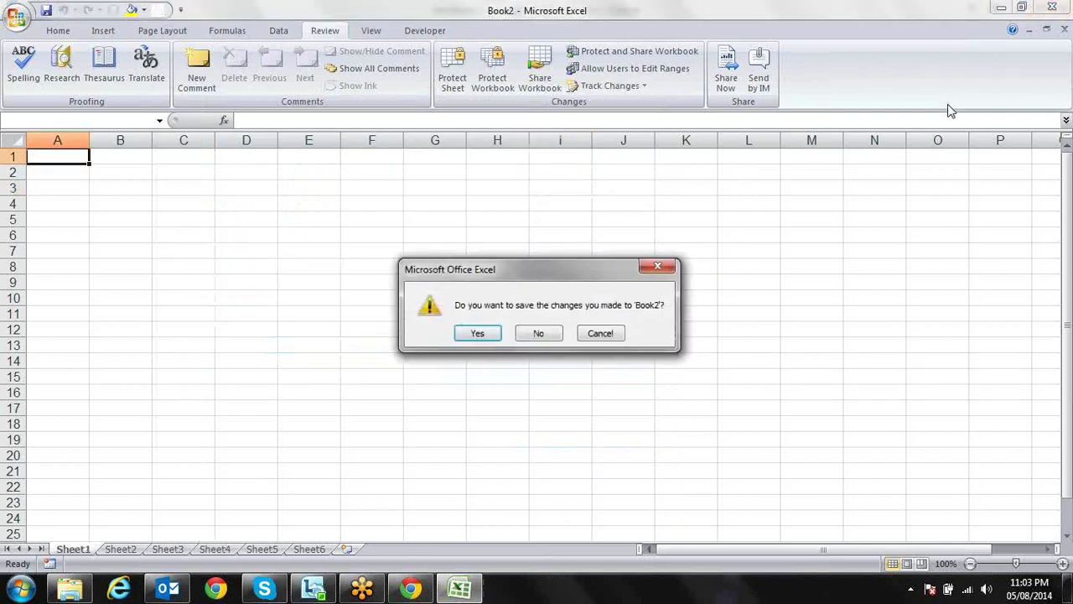
Step: Close protect.xlsm and Book2 without saving, then reopen protect.xlsm from the desktop
{"action": "key", "text": "Tab"}
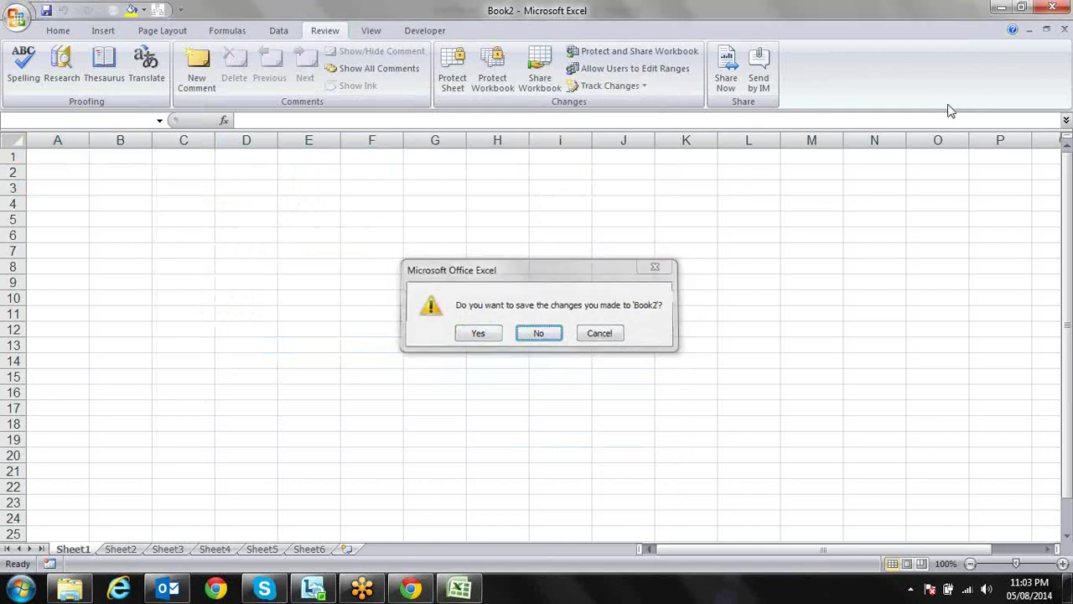
{"action": "key", "text": "Return"}
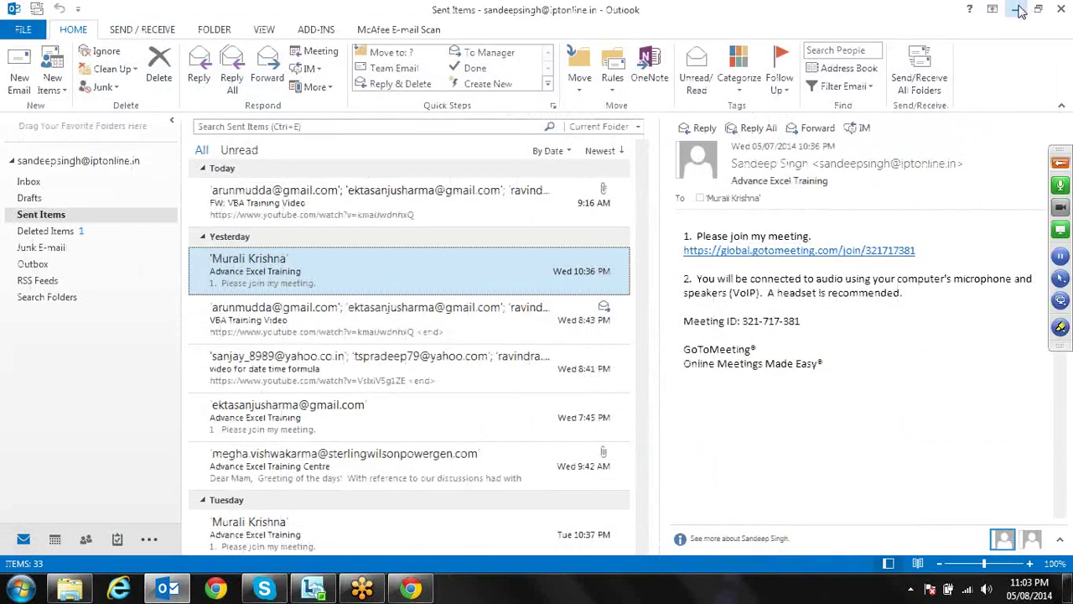
{"action": "left_click", "coordinate": [1016, 9]}
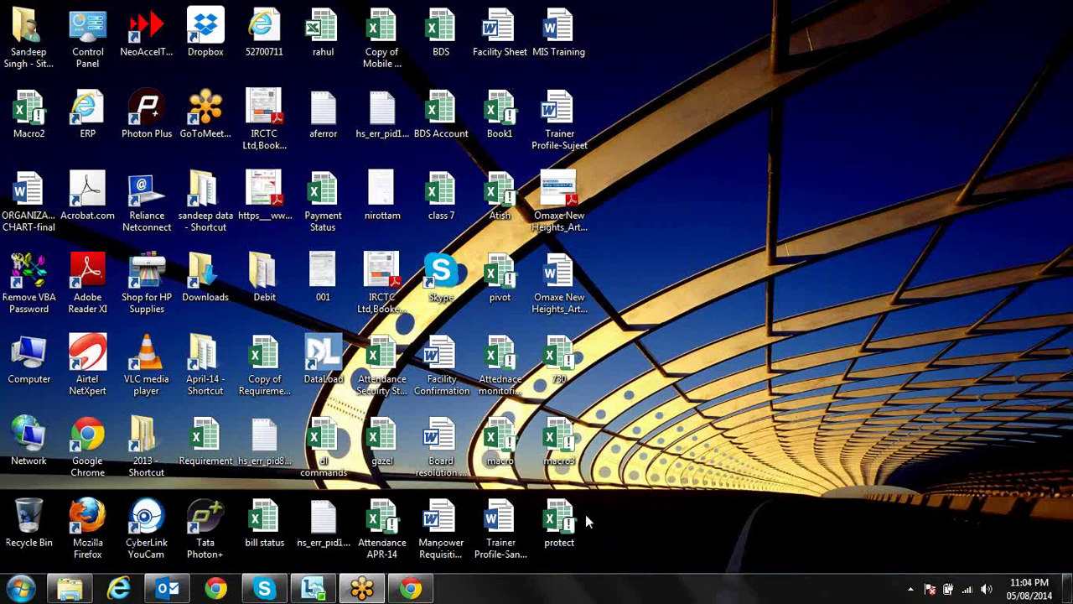
{"action": "double_click", "coordinate": [560, 521]}
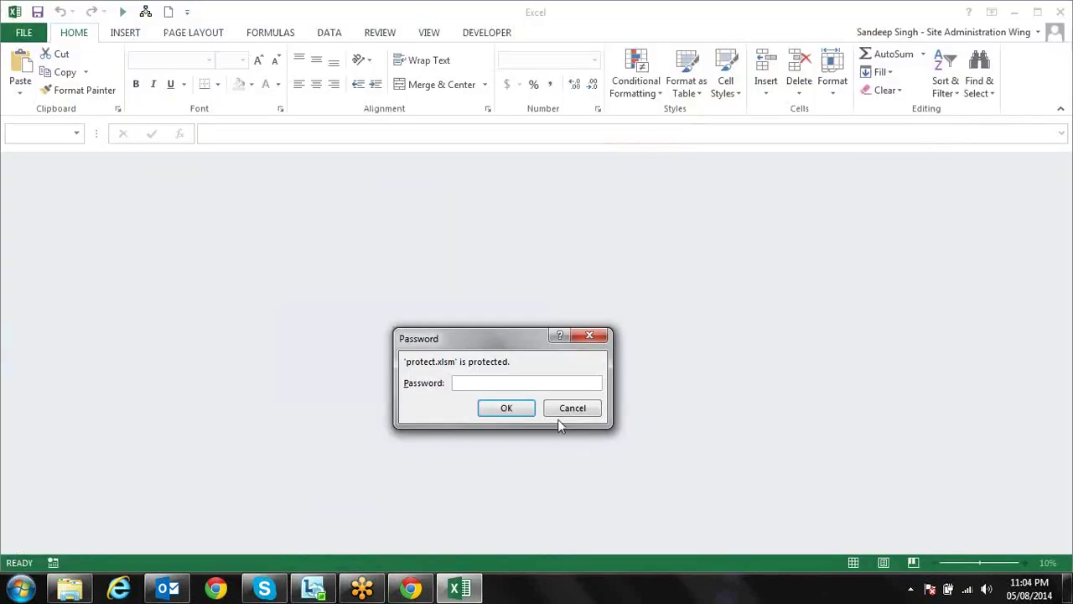
Step: Enter the opening and write-access passwords to open protect.xlsm
{"action": "key", "text": "Return"}
{"action": "key", "text": "Return"}
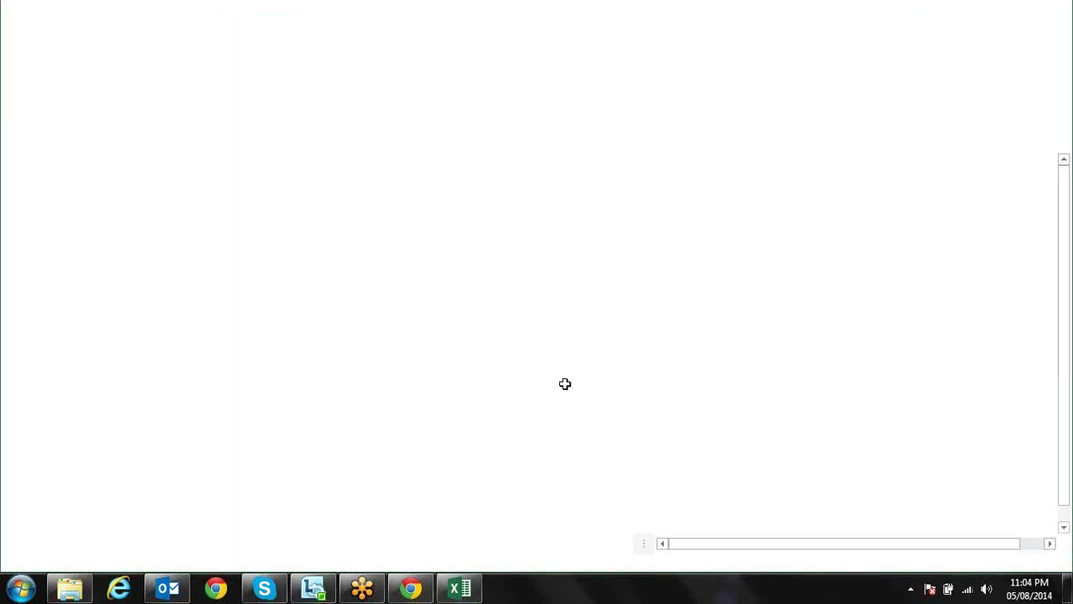
Step: Check cells I9 and J8 on Sheet4, then quit Excel
{"action": "left_click", "coordinate": [480, 589]}
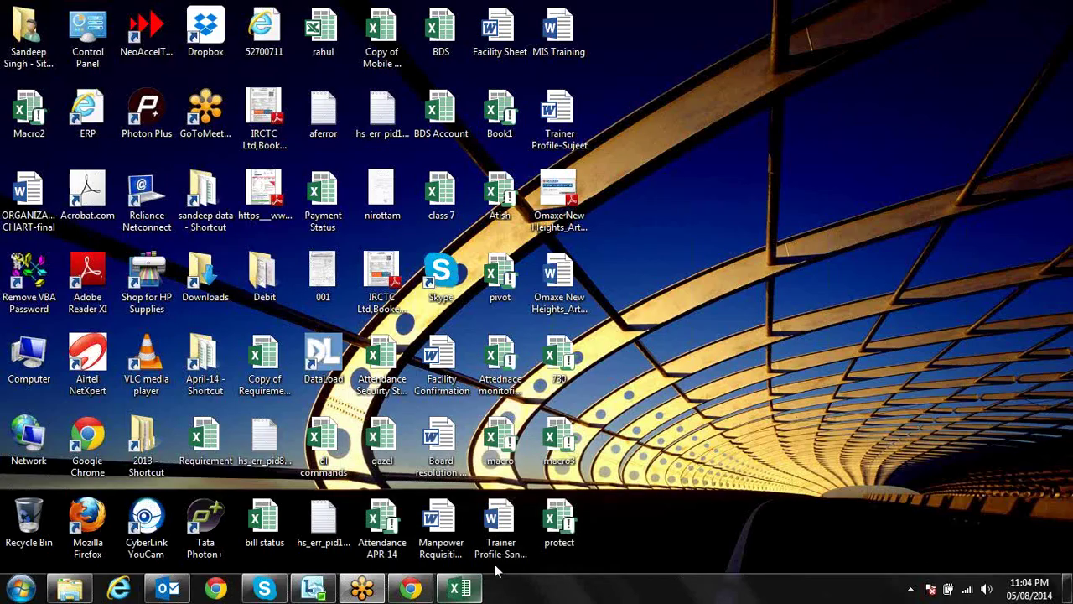
{"action": "left_click", "coordinate": [459, 589]}
{"action": "left_click", "coordinate": [572, 302]}
{"action": "left_click", "coordinate": [632, 288]}
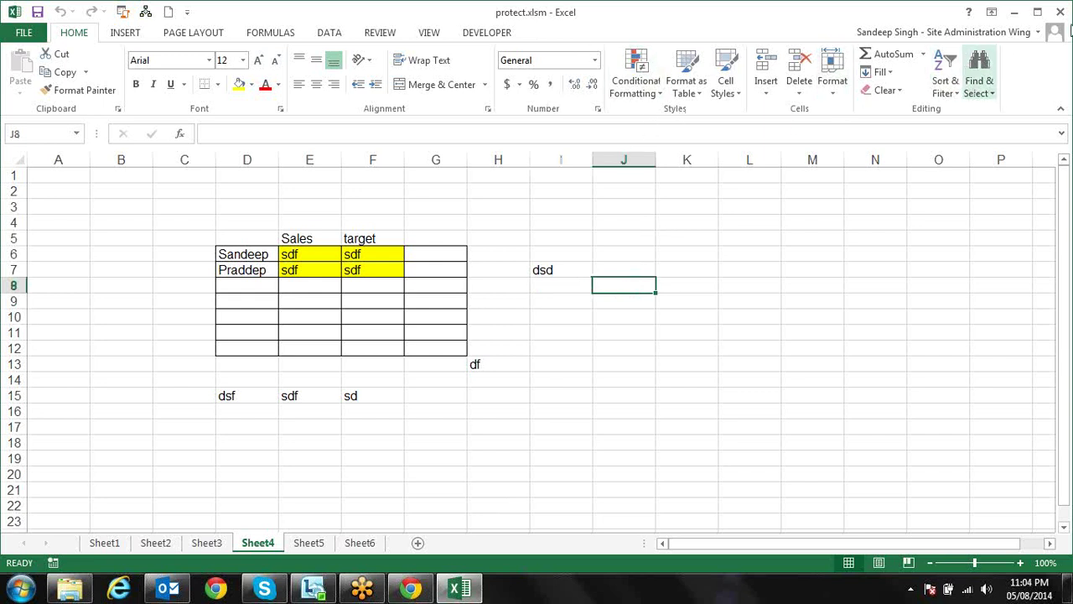
{"action": "key", "text": "alt+F4"}
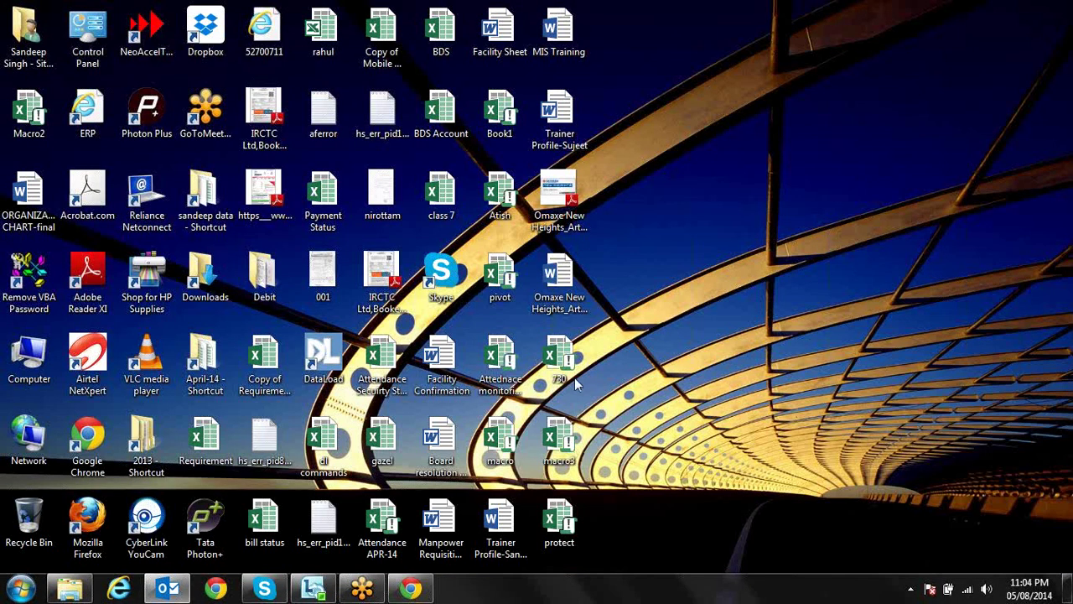
Step: Open macro3.xlsm, select I14 on Sheet2, close it, and open the Start menu
{"action": "double_click", "coordinate": [560, 438]}
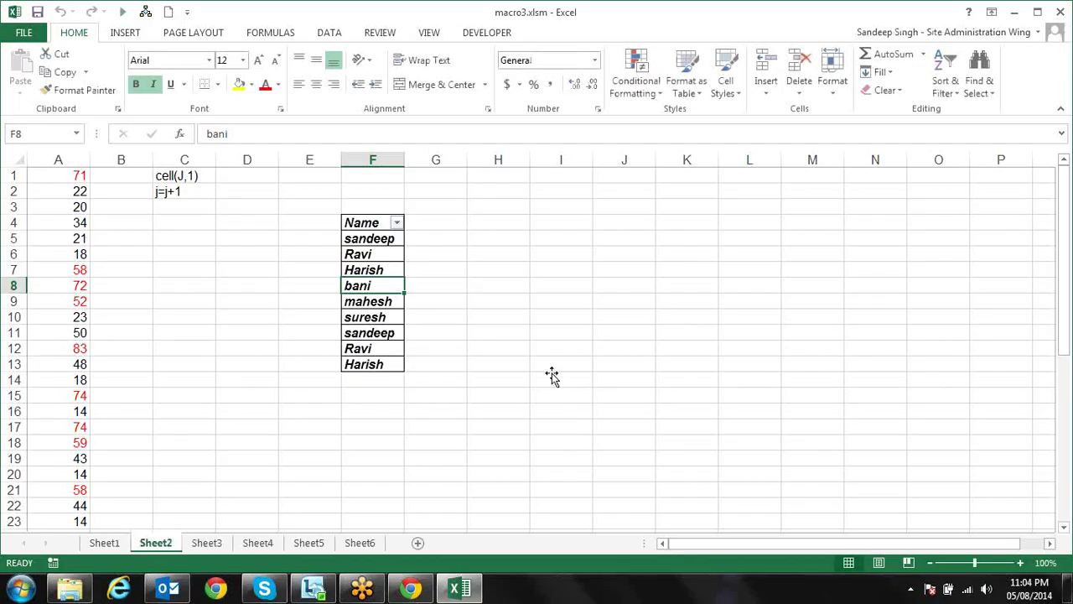
{"action": "left_click", "coordinate": [553, 377]}
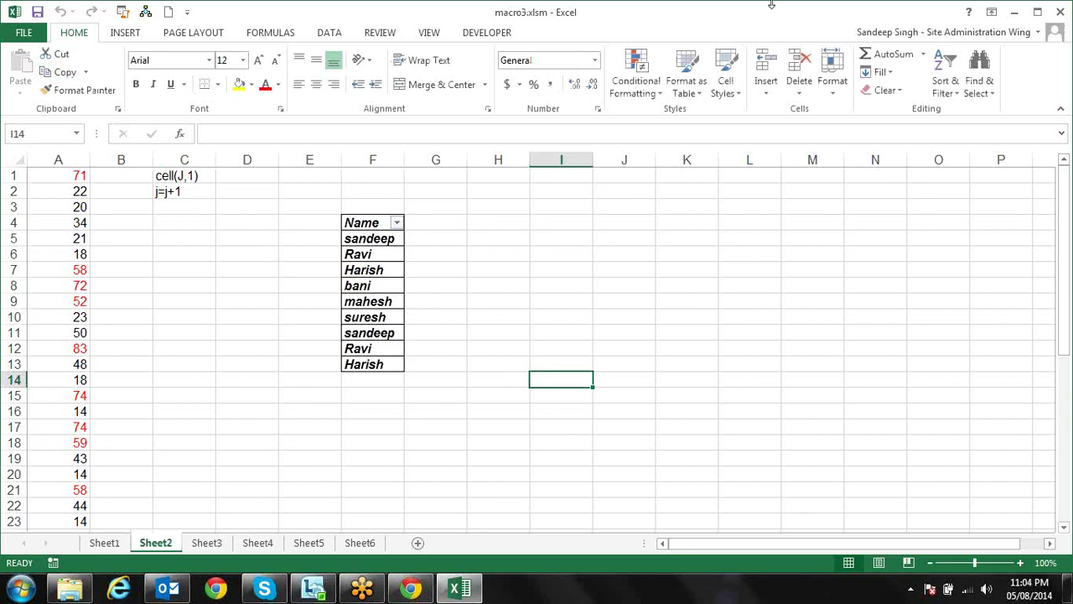
{"action": "left_click", "coordinate": [1062, 12]}
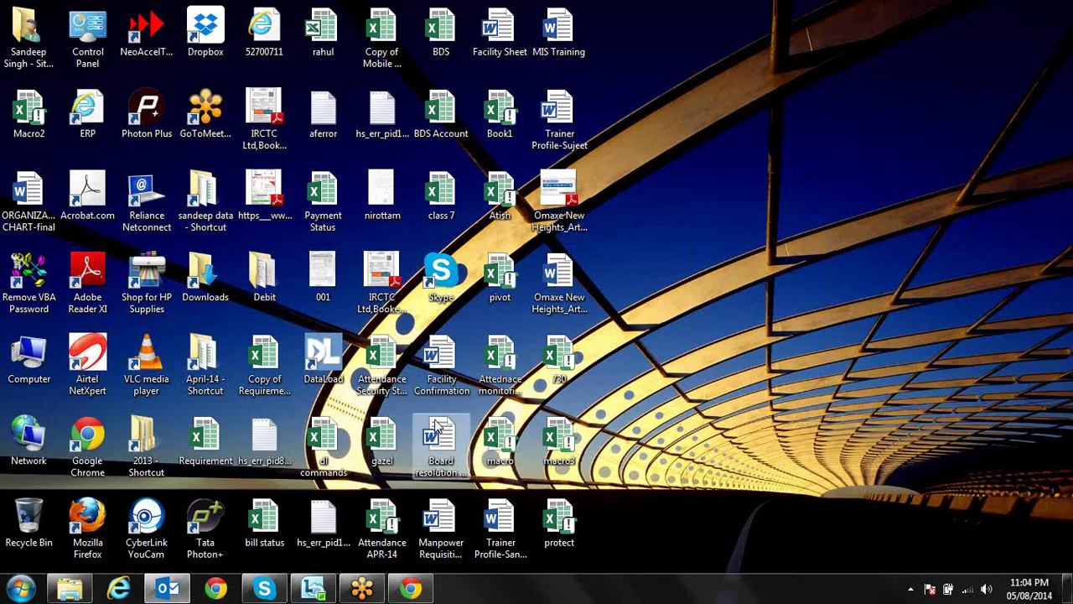
{"action": "left_click", "coordinate": [21, 587]}
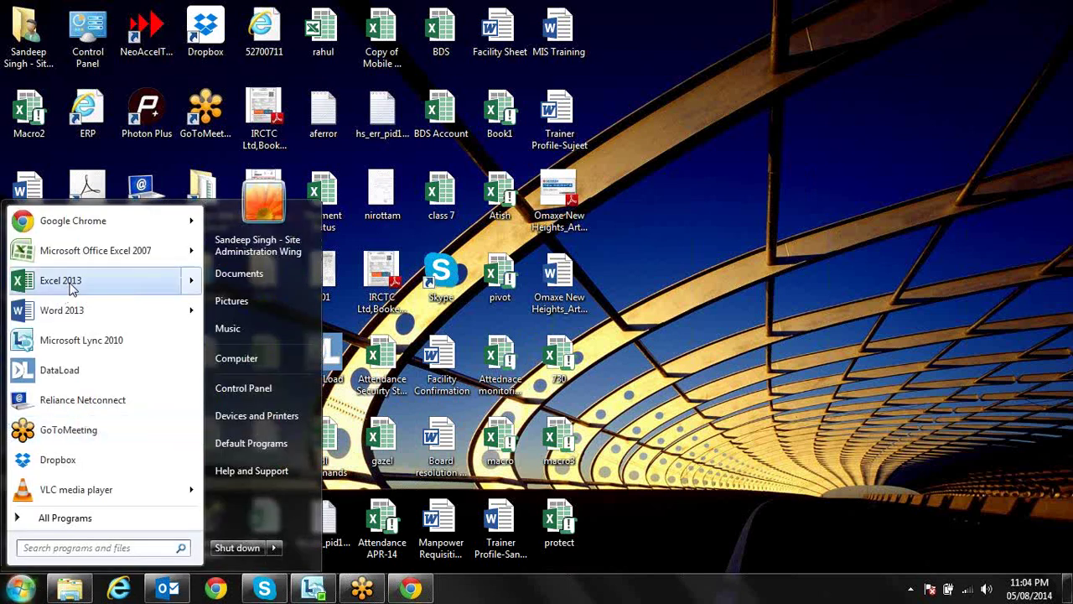
Step: Launch Excel 2007, drop the macro3 workbook onto it, and maximize the window
{"action": "left_click", "coordinate": [88, 255]}
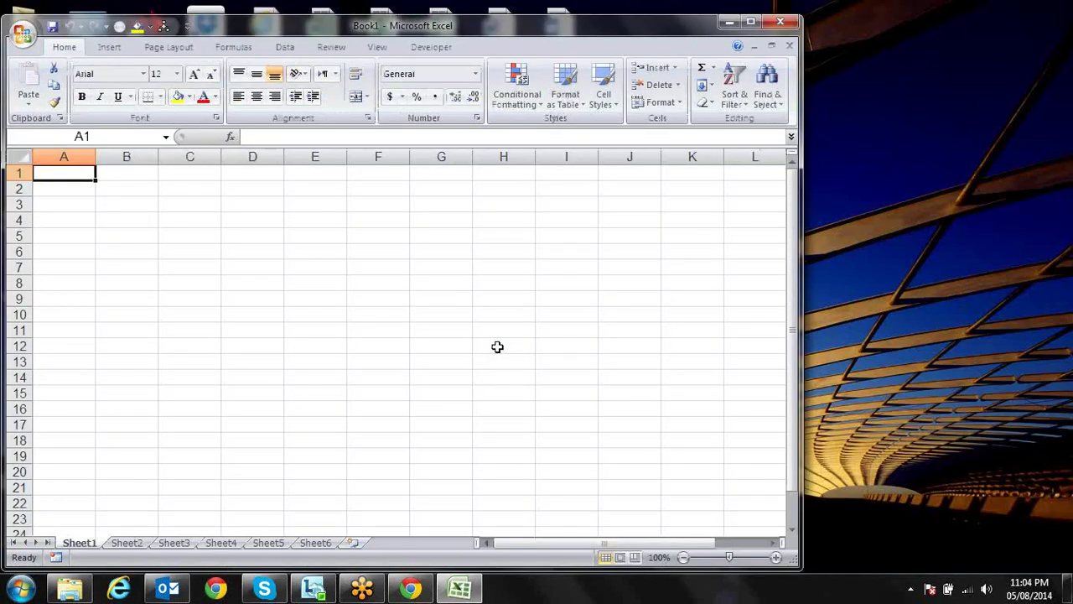
{"action": "key", "text": "super+d"}
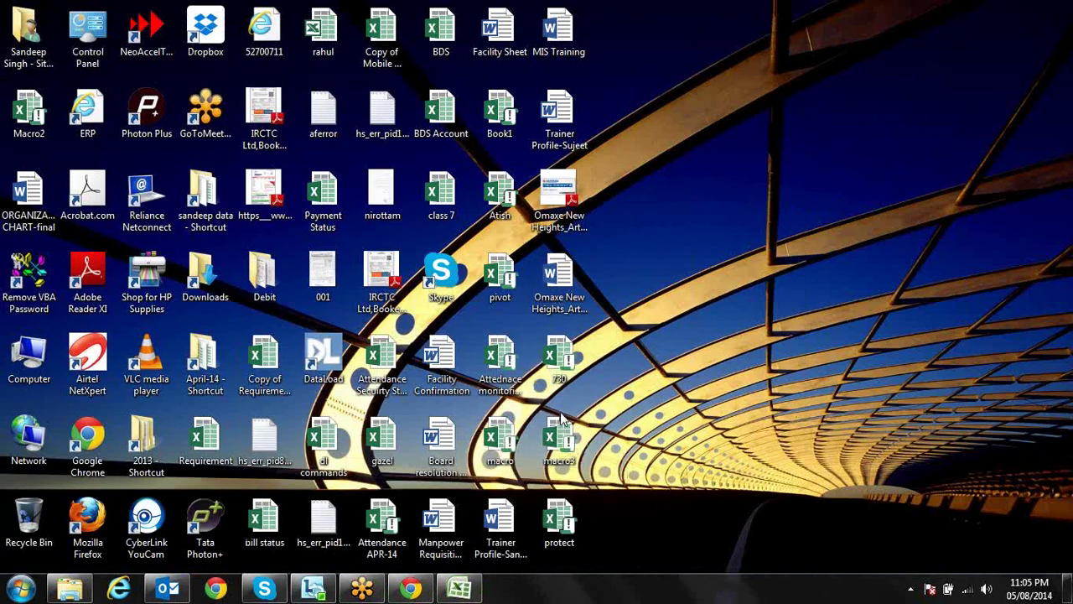
{"action": "left_click_drag", "start_coordinate": [562, 432], "coordinate": [475, 582]}
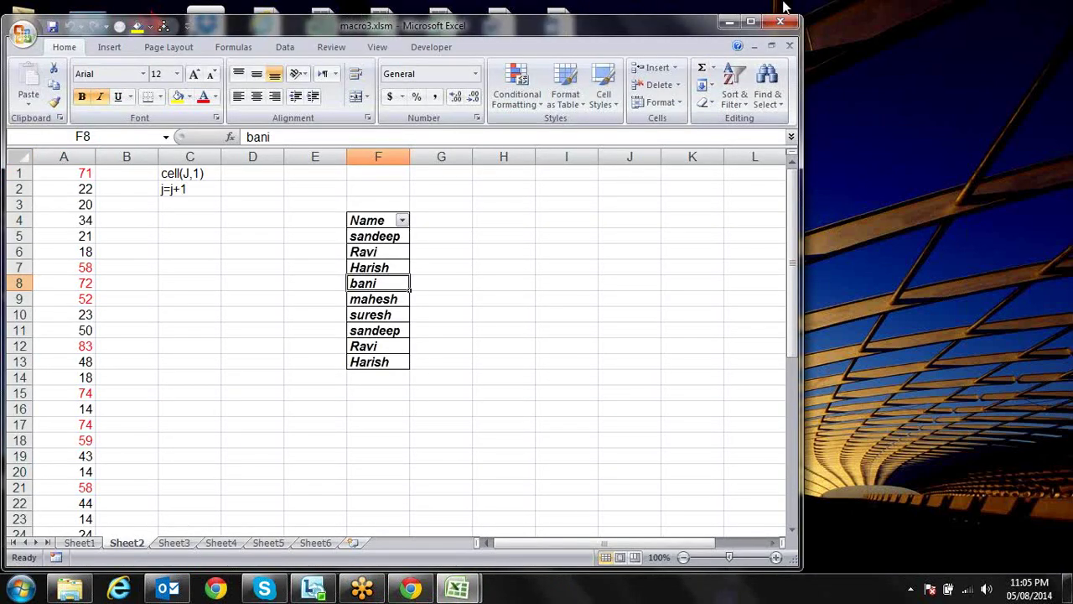
{"action": "left_click", "coordinate": [750, 21]}
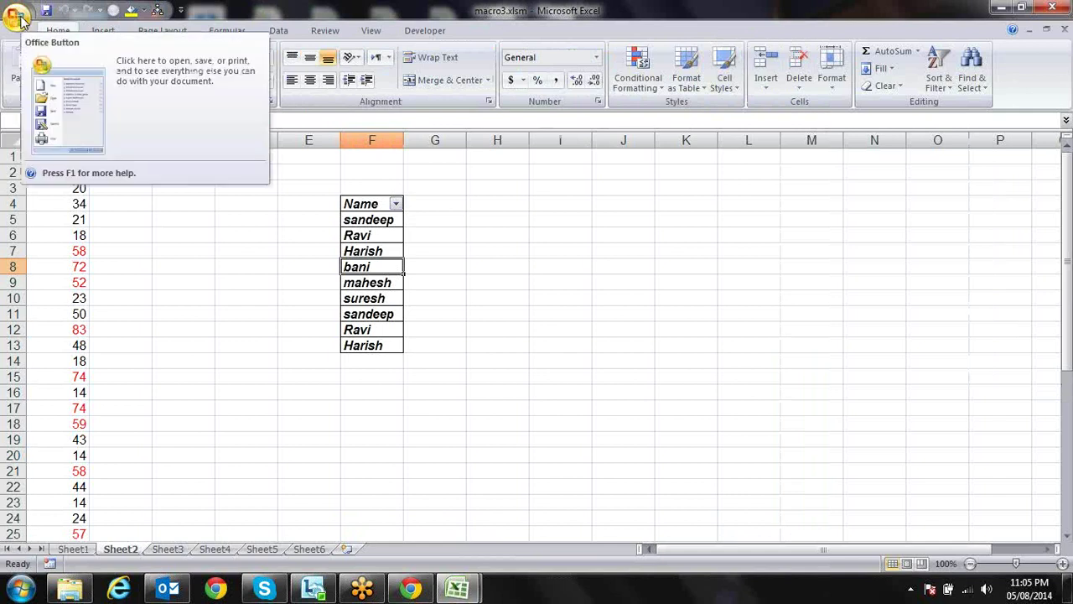
Step: Encrypt macro3.xlsm via Prepare > Encrypt Document, entering and confirming the password
{"action": "left_click", "coordinate": [19, 18]}
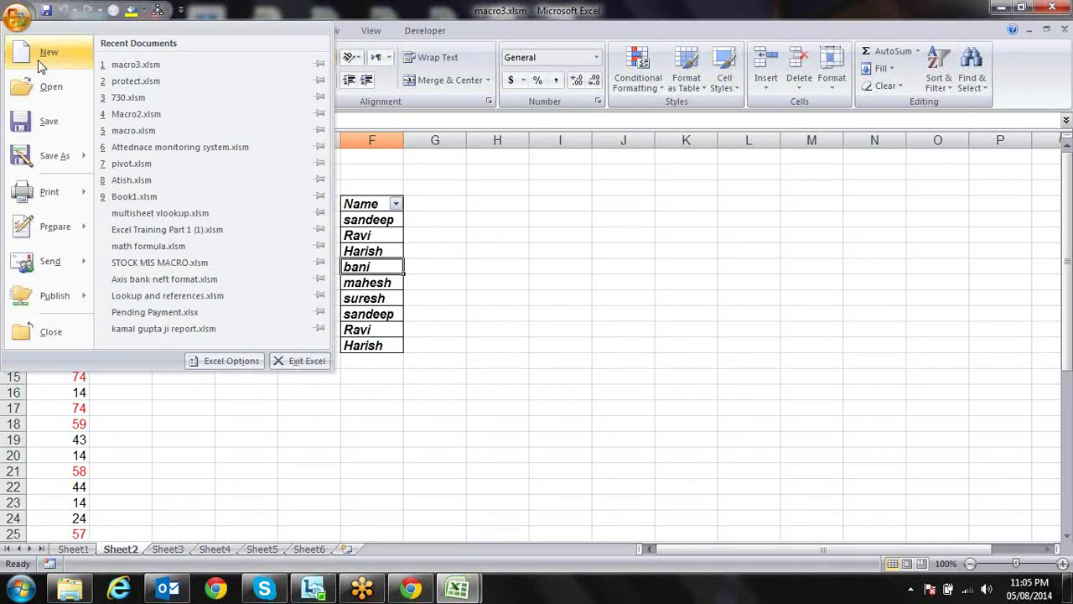
{"action": "mouse_move", "coordinate": [80, 233]}
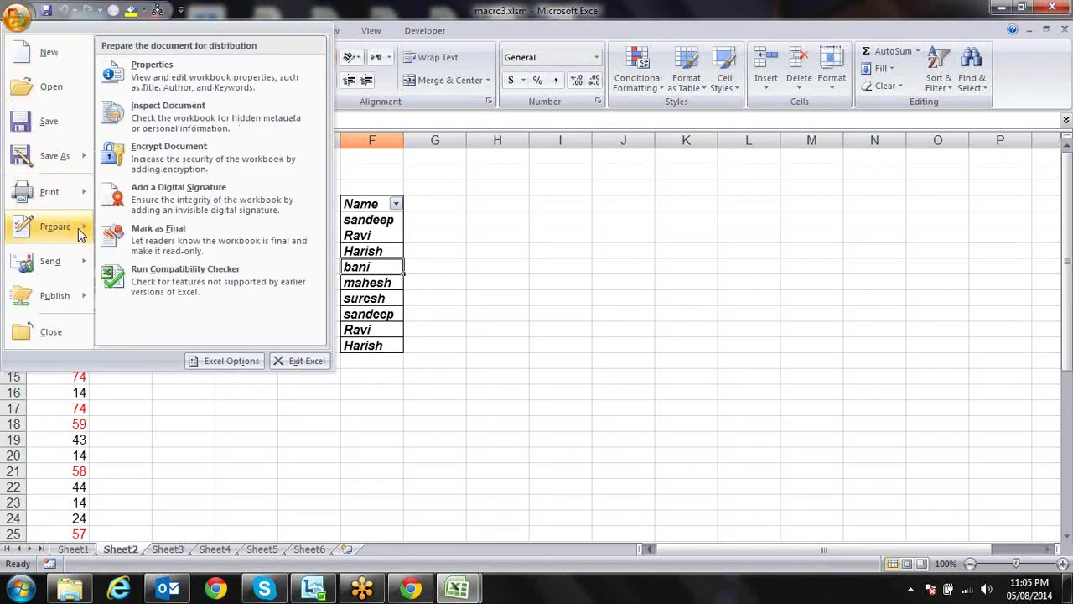
{"action": "left_click", "coordinate": [177, 153]}
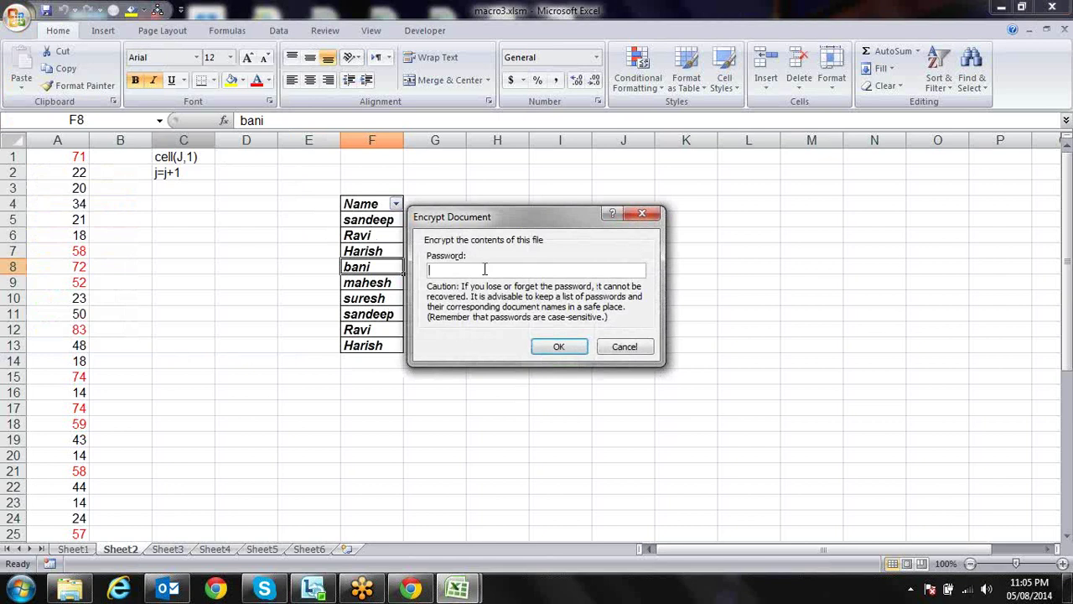
{"action": "key", "text": "Return"}
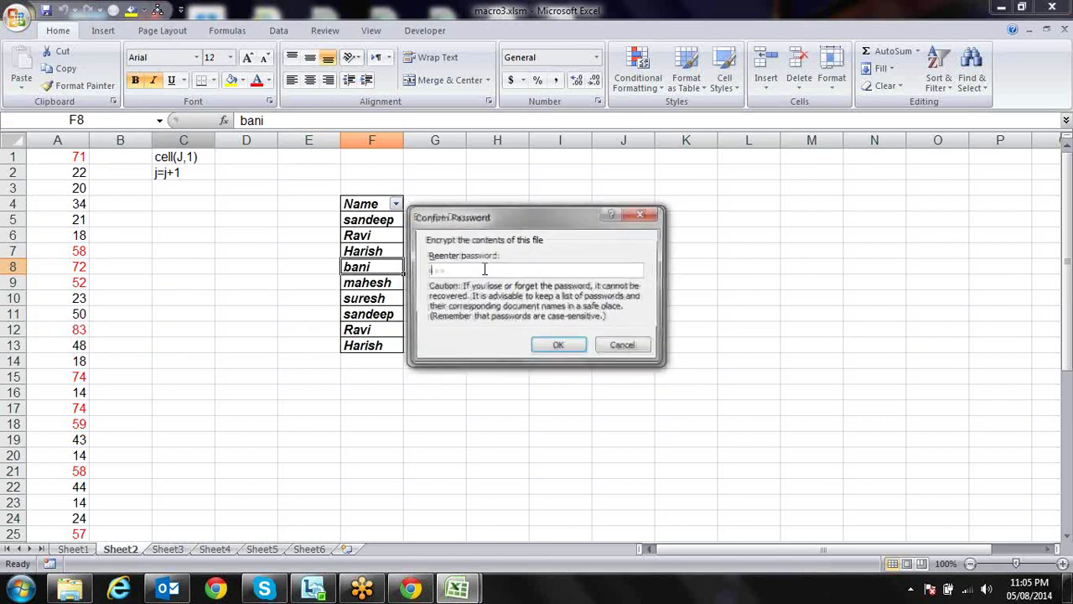
{"action": "key", "text": "Return"}
{"action": "key", "text": "Return"}
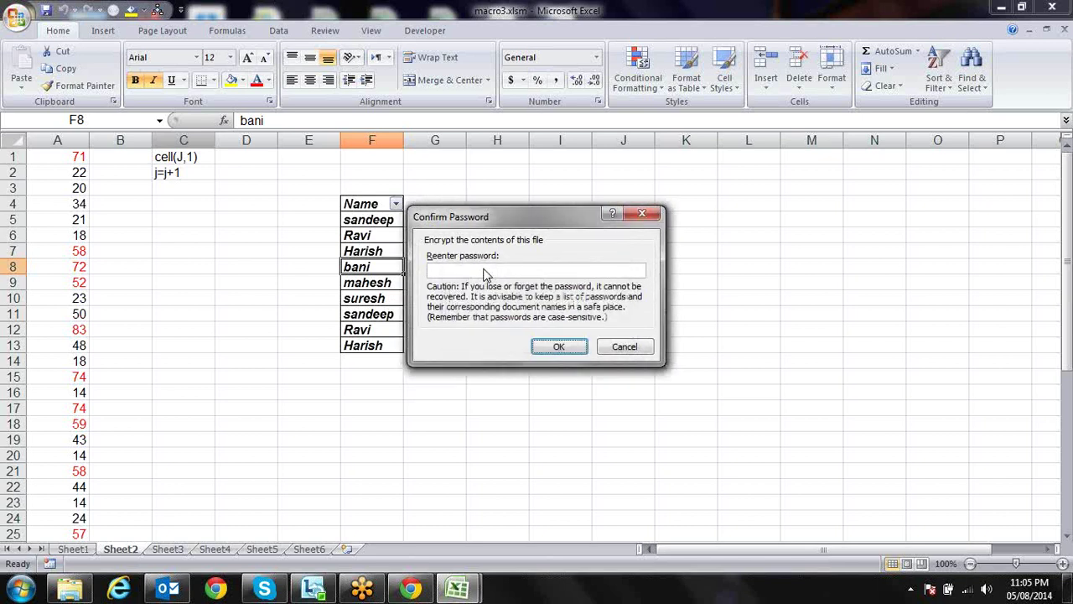
{"action": "key", "text": "Return"}
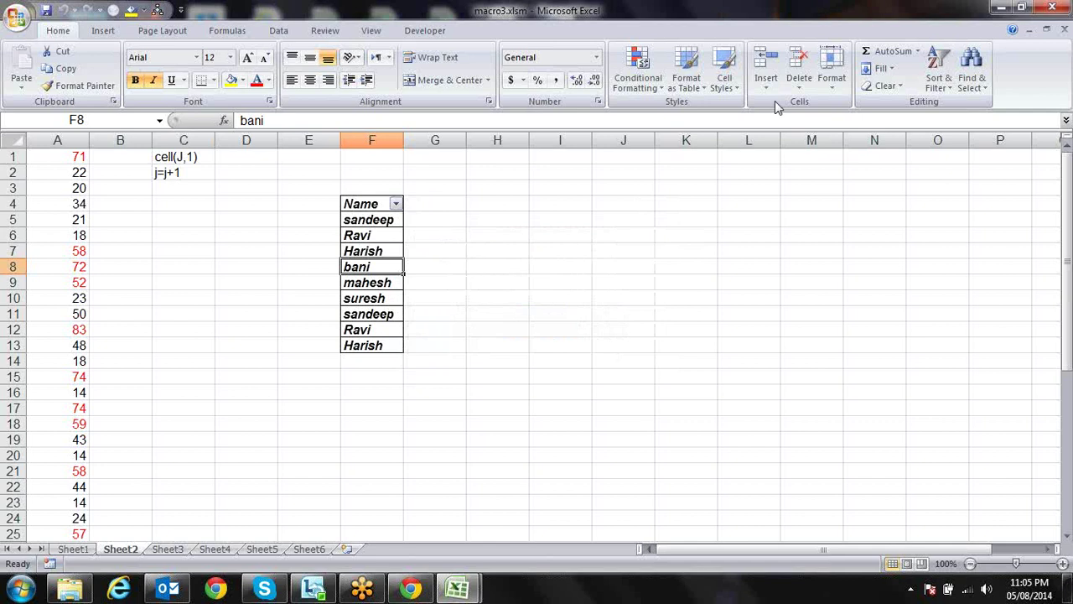
Step: Save and close macro3.xlsm, then close the empty Book1
{"action": "left_click", "coordinate": [1066, 5]}
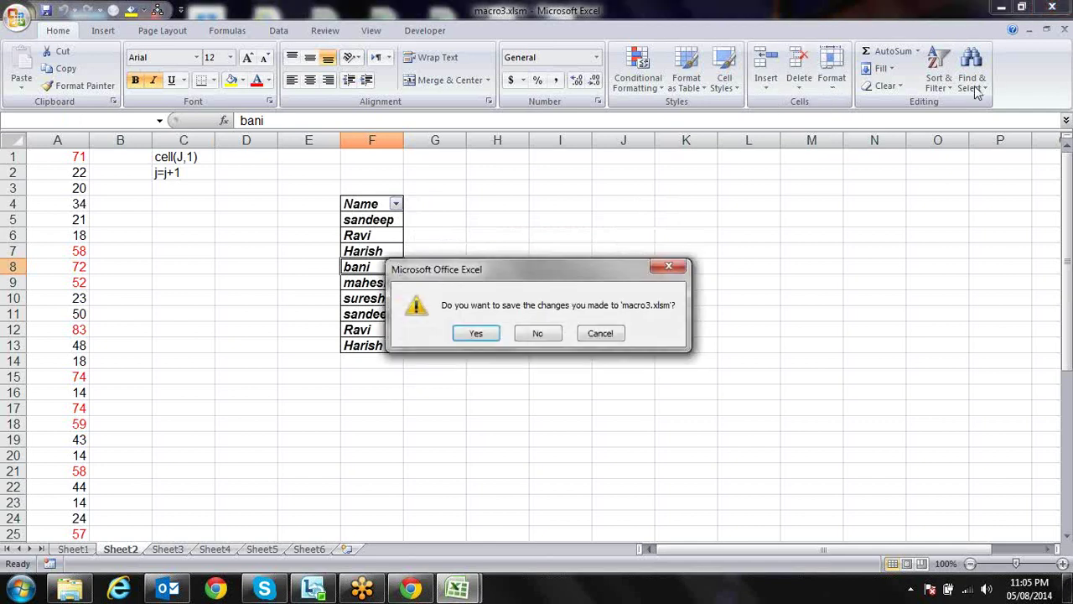
{"action": "key", "text": "Return"}
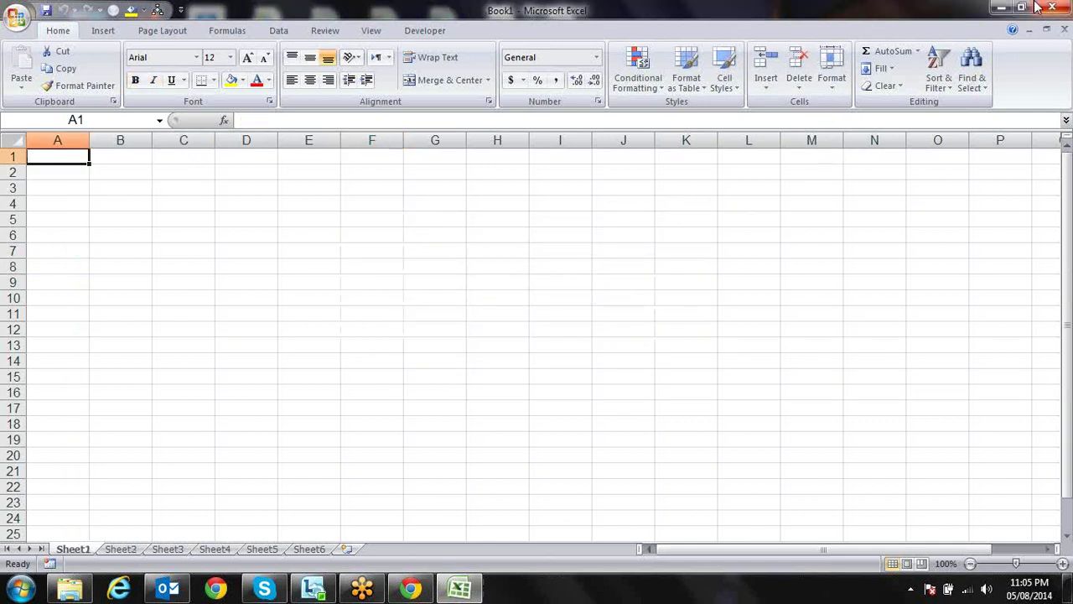
{"action": "left_click", "coordinate": [1049, 7]}
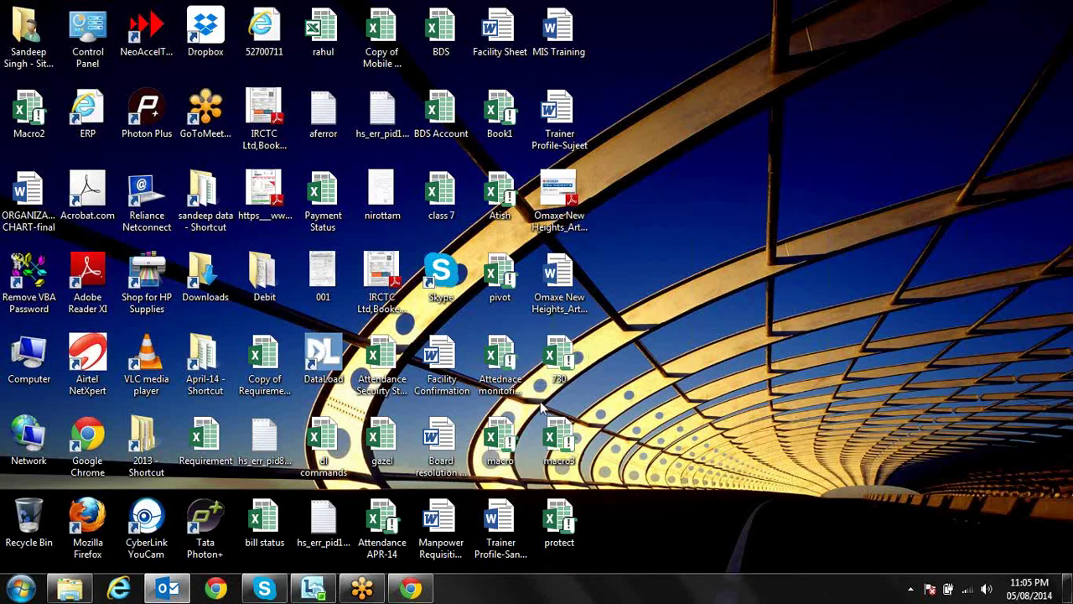
Step: Reopen macro3.xlsm from the desktop using its new password
{"action": "double_click", "coordinate": [553, 434]}
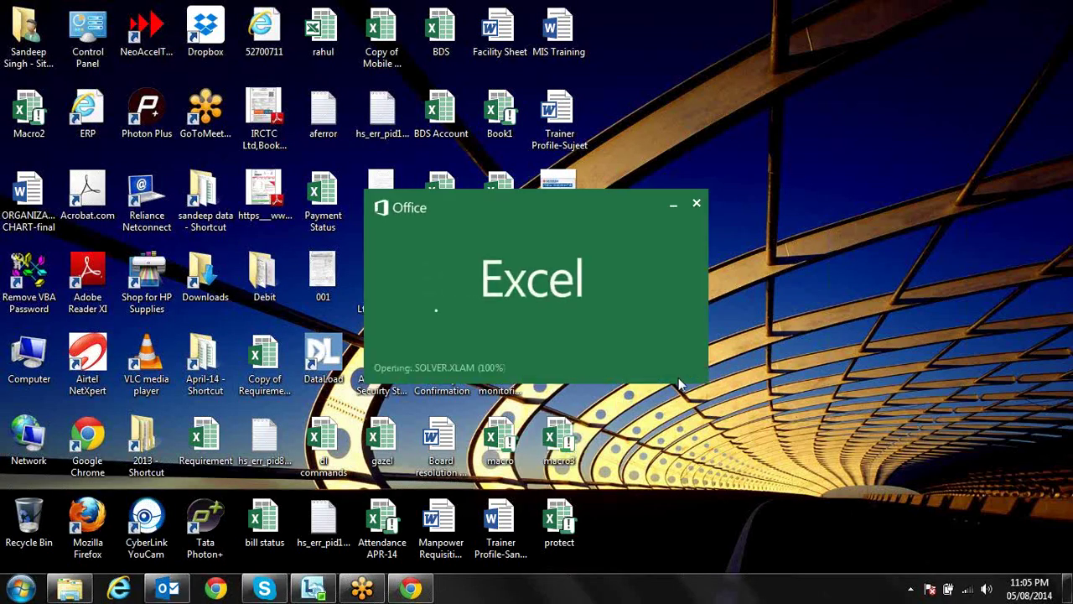
{"action": "key", "text": "Return"}
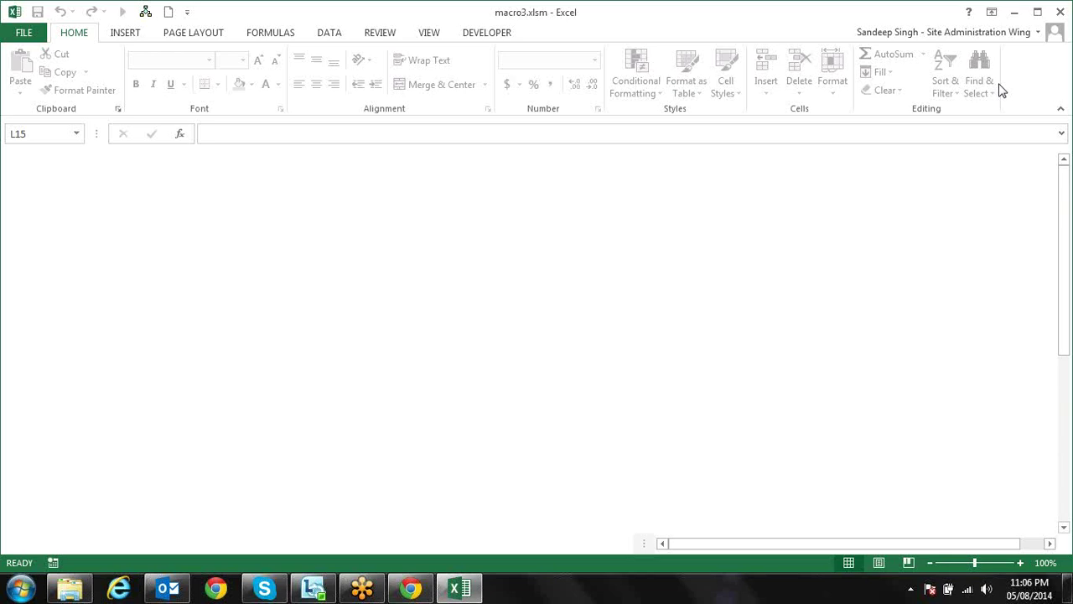
Step: Close macro3.xlsm and reopen protect.xlsm with its opening and write-access passwords
{"action": "left_click", "coordinate": [1060, 12]}
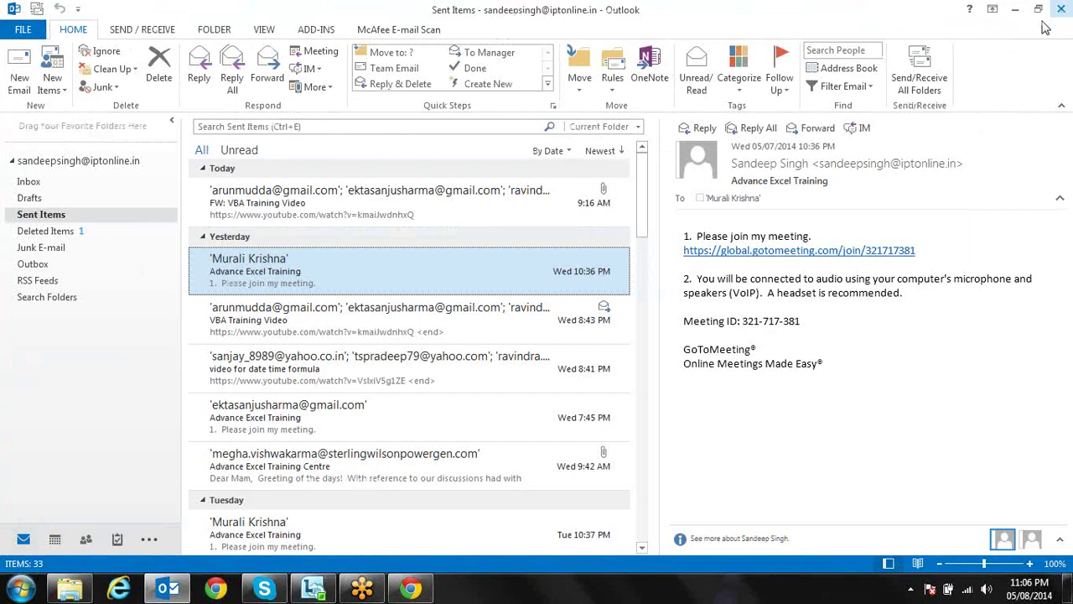
{"action": "left_click", "coordinate": [1016, 9]}
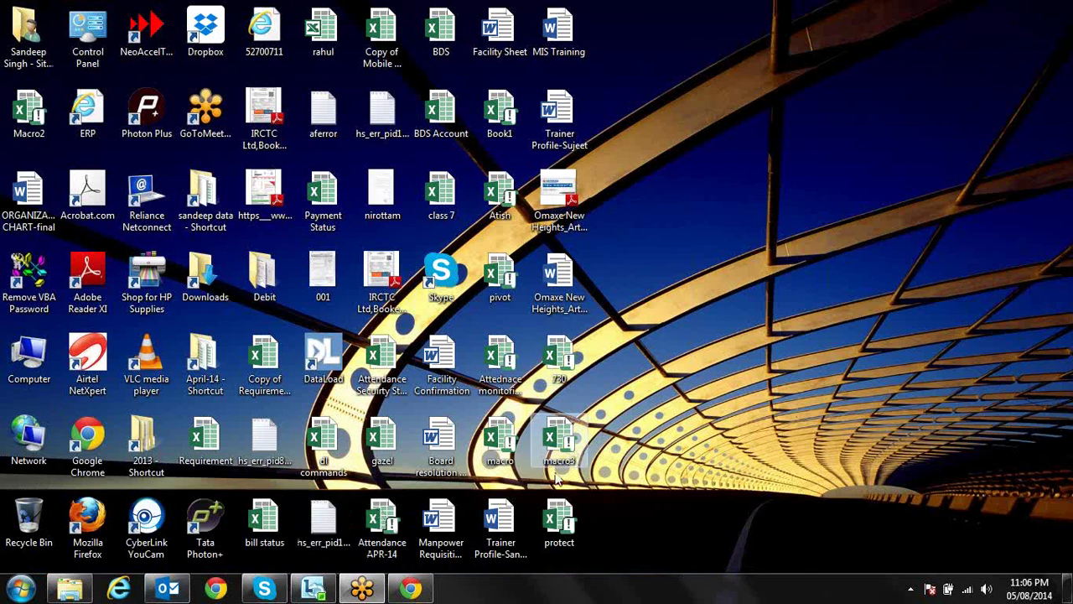
{"action": "double_click", "coordinate": [559, 520]}
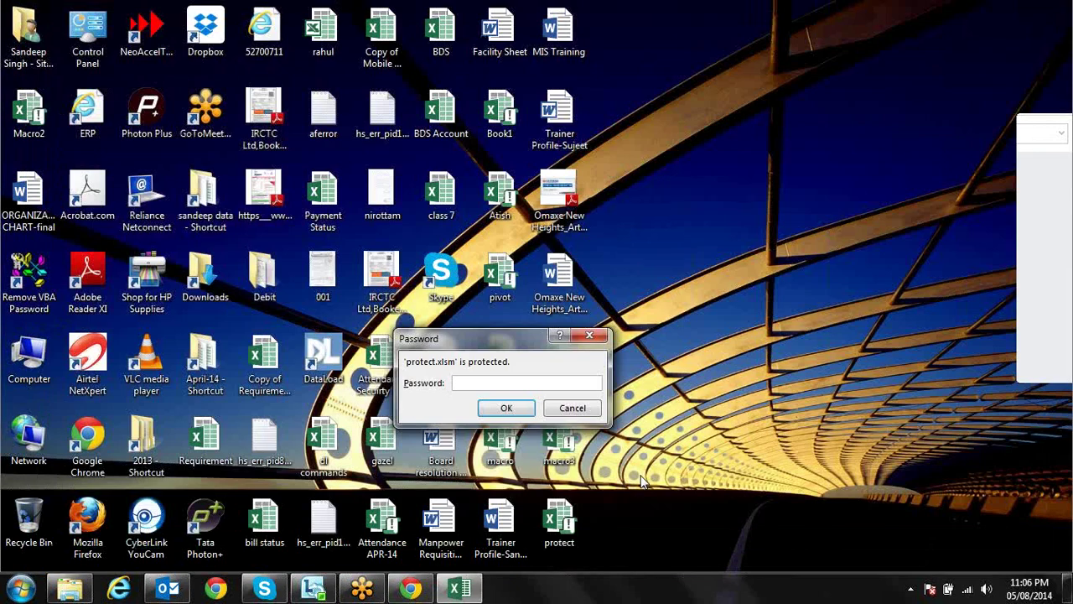
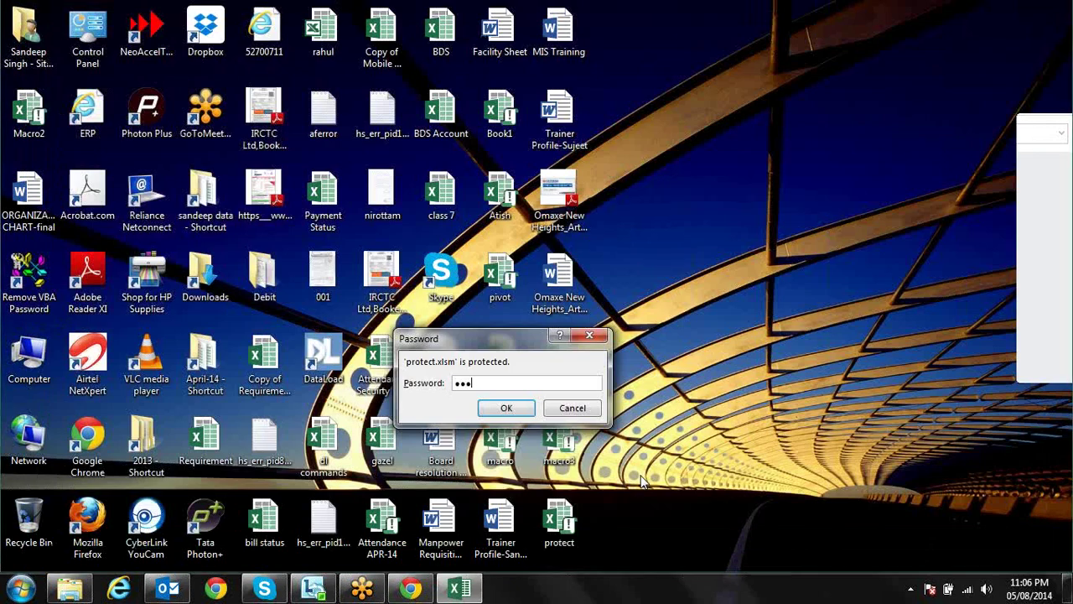
{"action": "key", "text": "Return"}
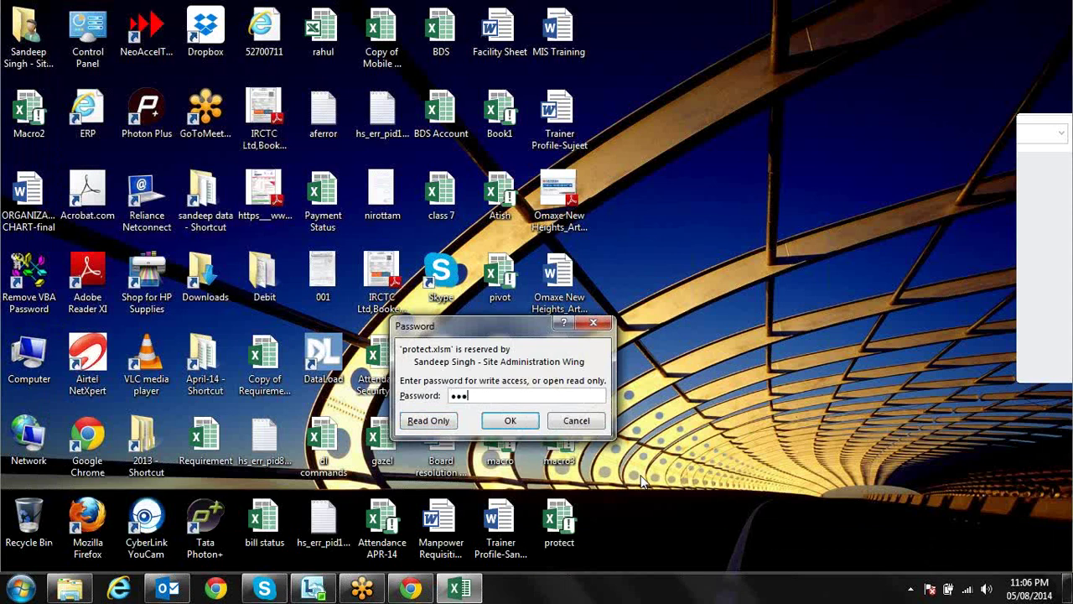
{"action": "key", "text": "Return"}
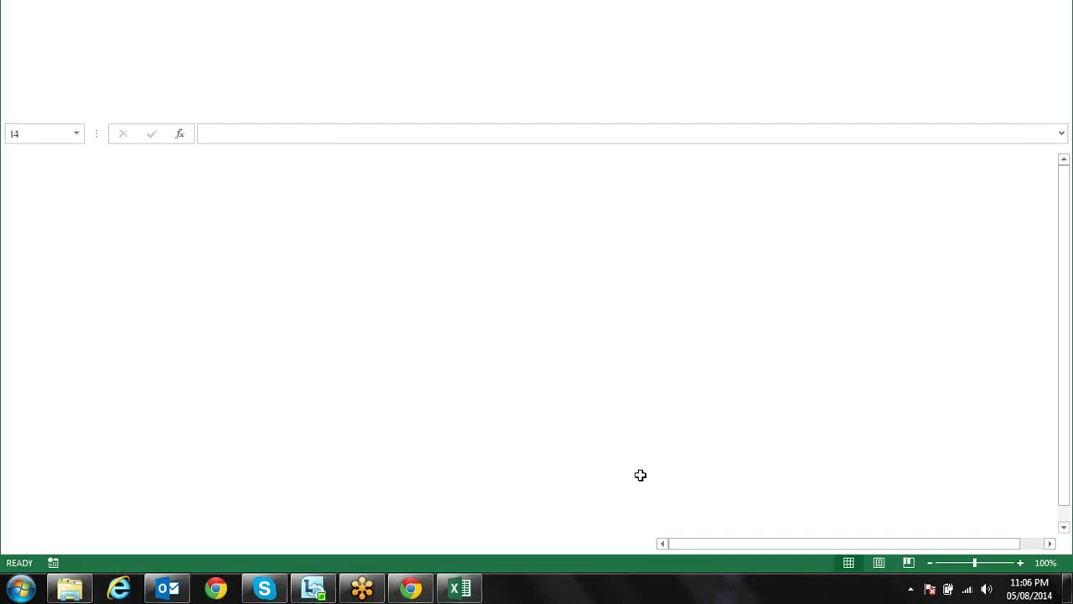
Step: Close the protect.xlsm window from the taskbar jump list
{"action": "key", "text": "Right"}
{"action": "key", "text": "alt"}
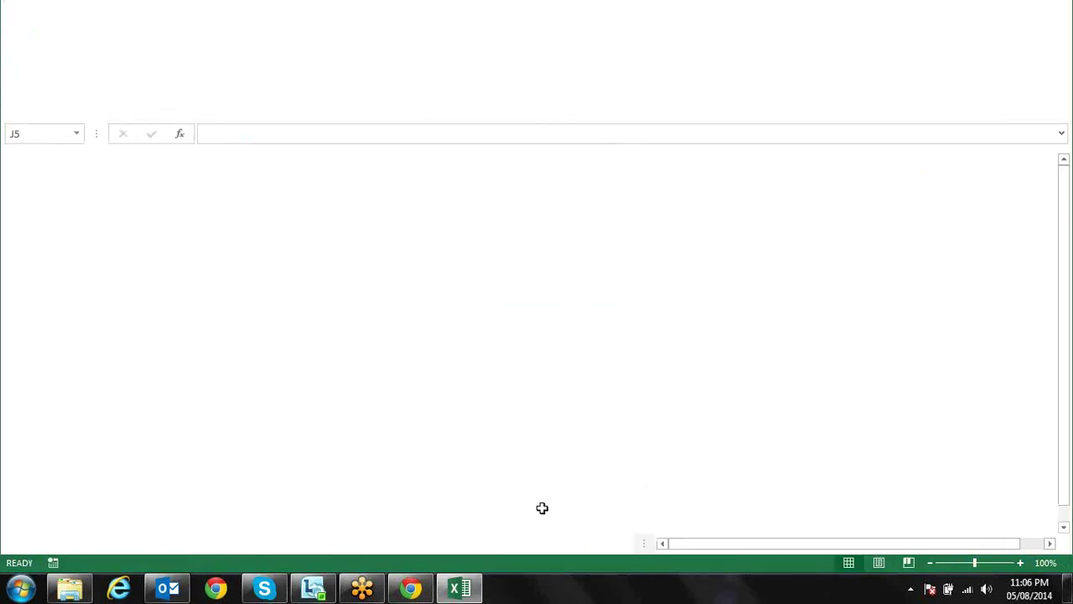
{"action": "right_click", "coordinate": [457, 587]}
{"action": "left_click", "coordinate": [576, 461]}
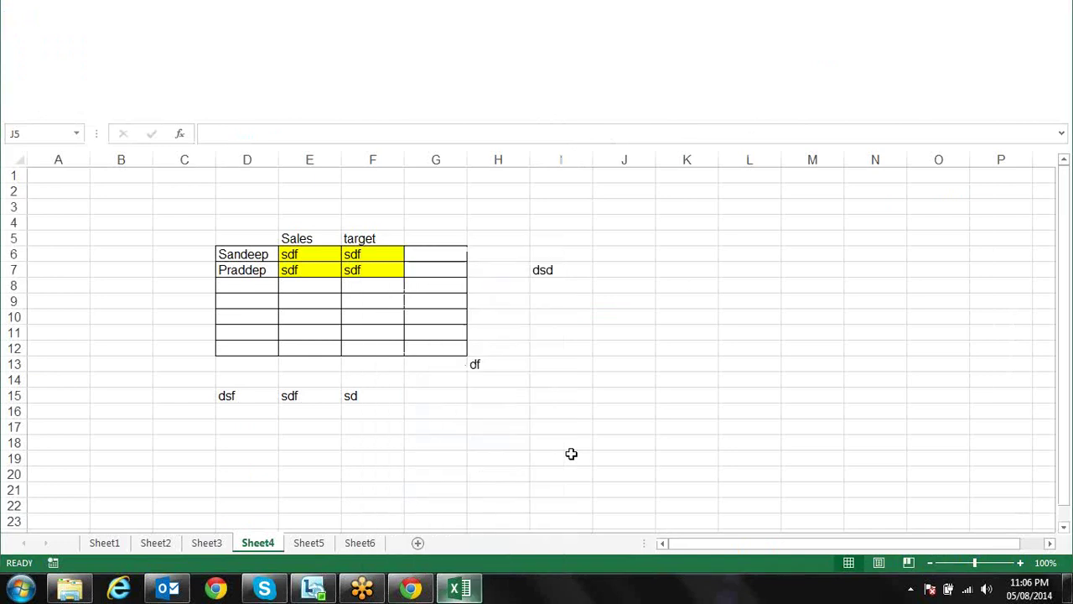
{"action": "right_click", "coordinate": [472, 588]}
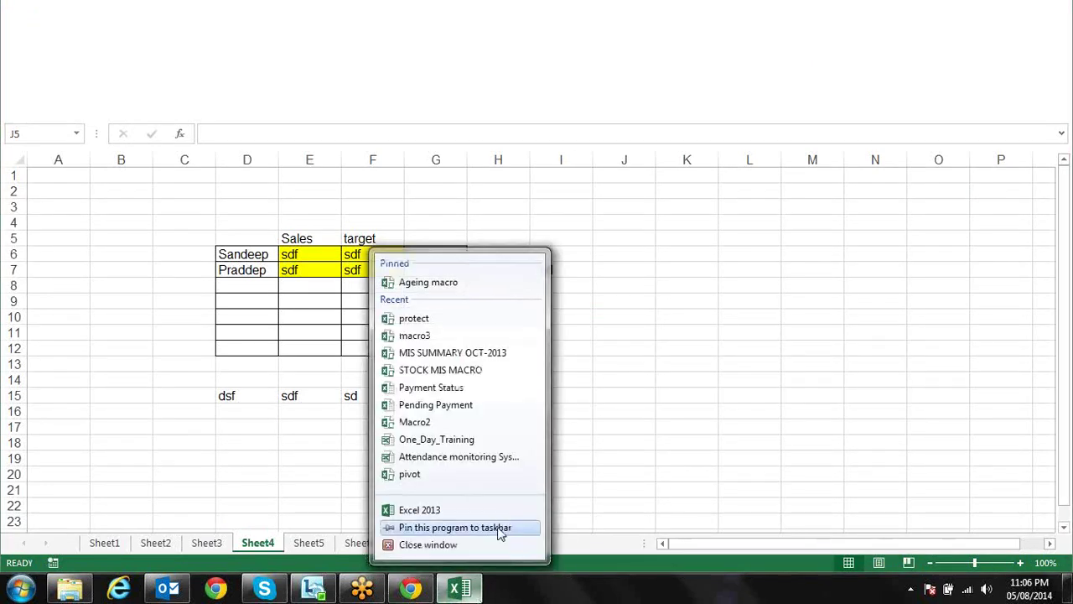
{"action": "left_click", "coordinate": [436, 545]}
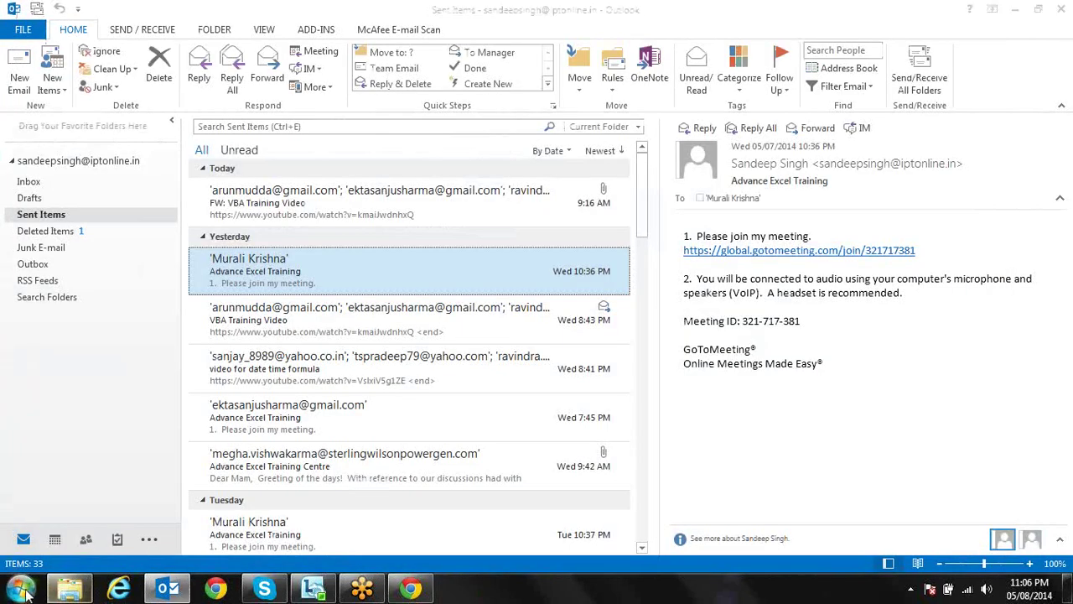
Step: Launch Excel 2007 with a blank Book1 and select cell H6
{"action": "left_click", "coordinate": [20, 587]}
{"action": "left_click", "coordinate": [75, 258]}
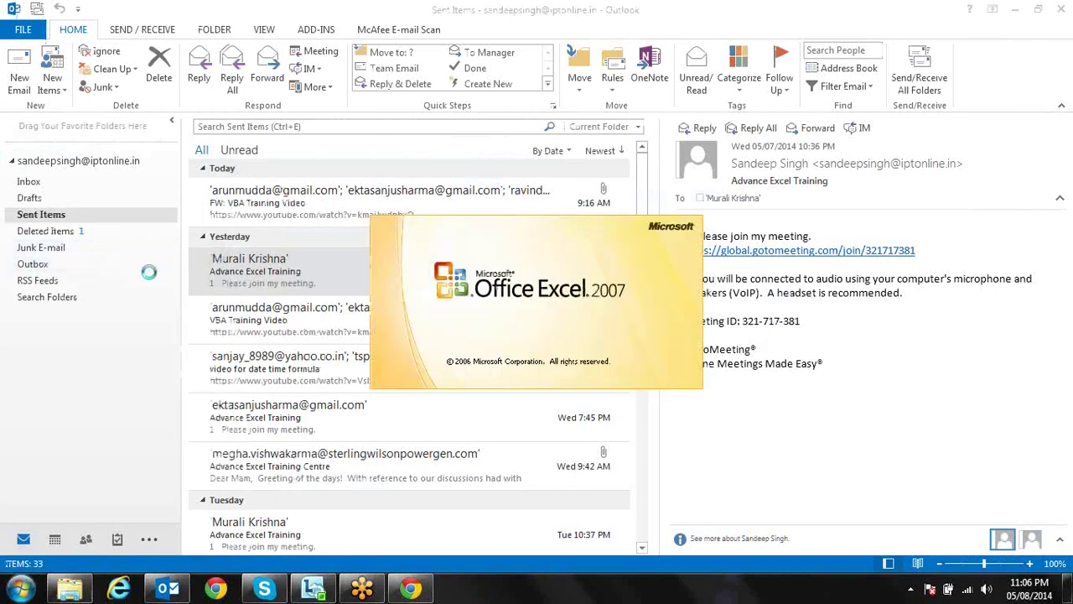
{"action": "left_click", "coordinate": [468, 233]}
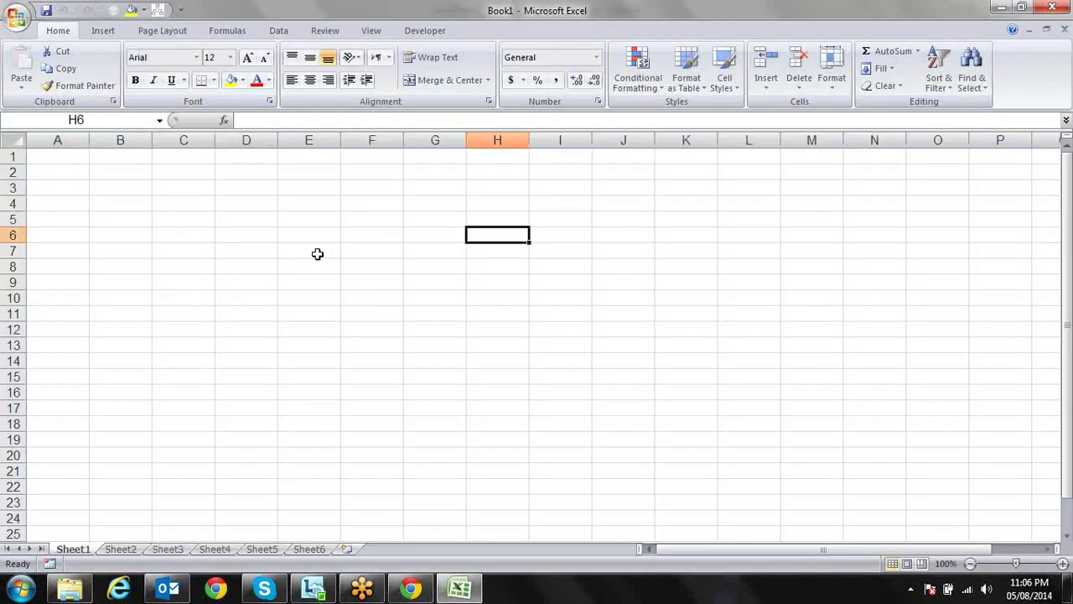
{"action": "left_click", "coordinate": [218, 205]}
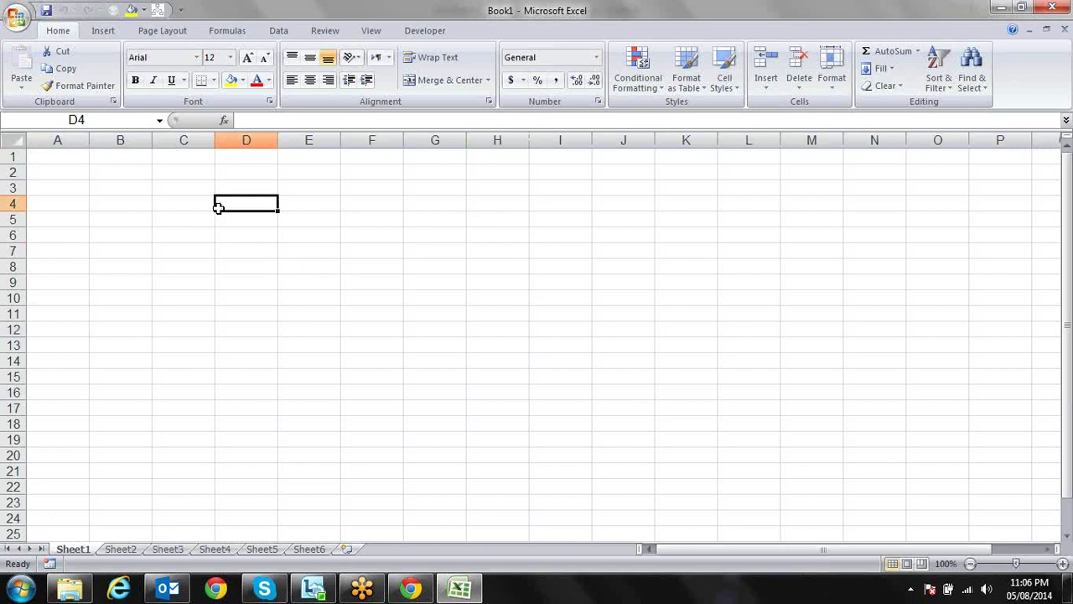
{"action": "key", "text": "ctrl+1"}
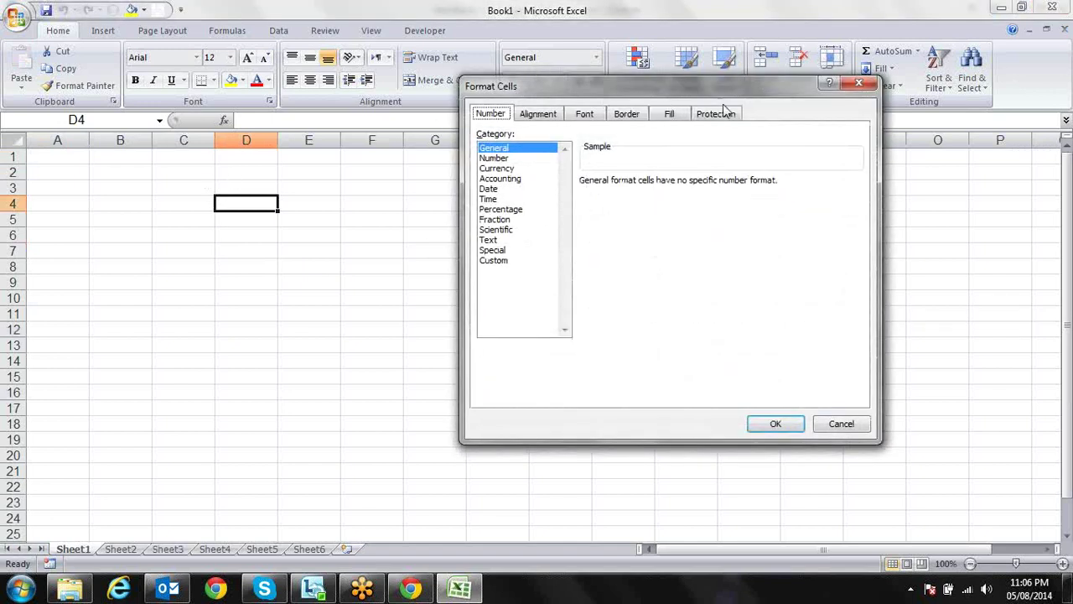
{"action": "left_click", "coordinate": [717, 113]}
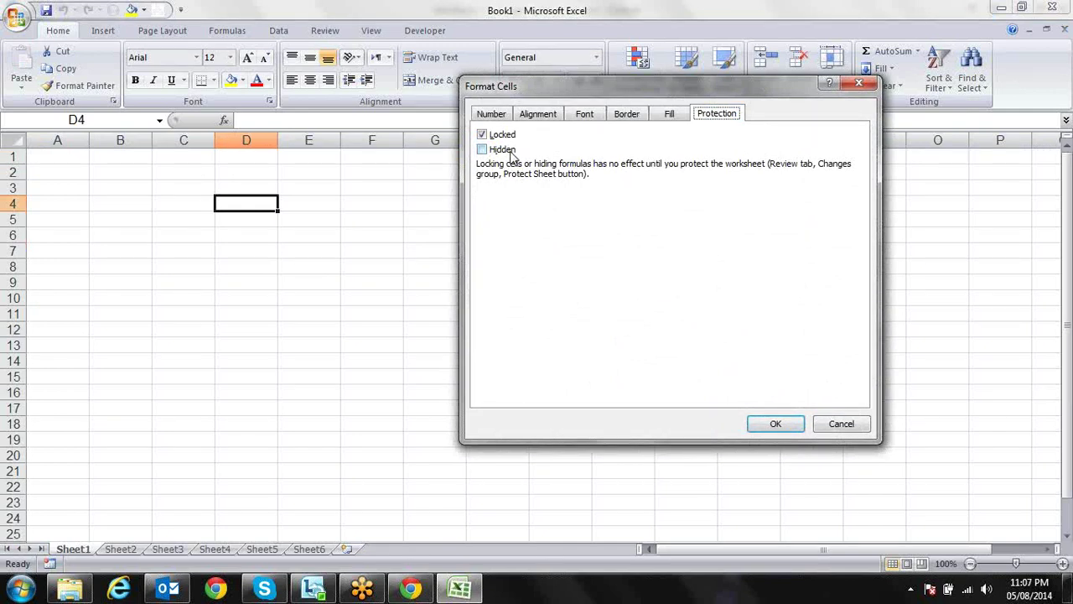
{"action": "key", "text": "Return"}
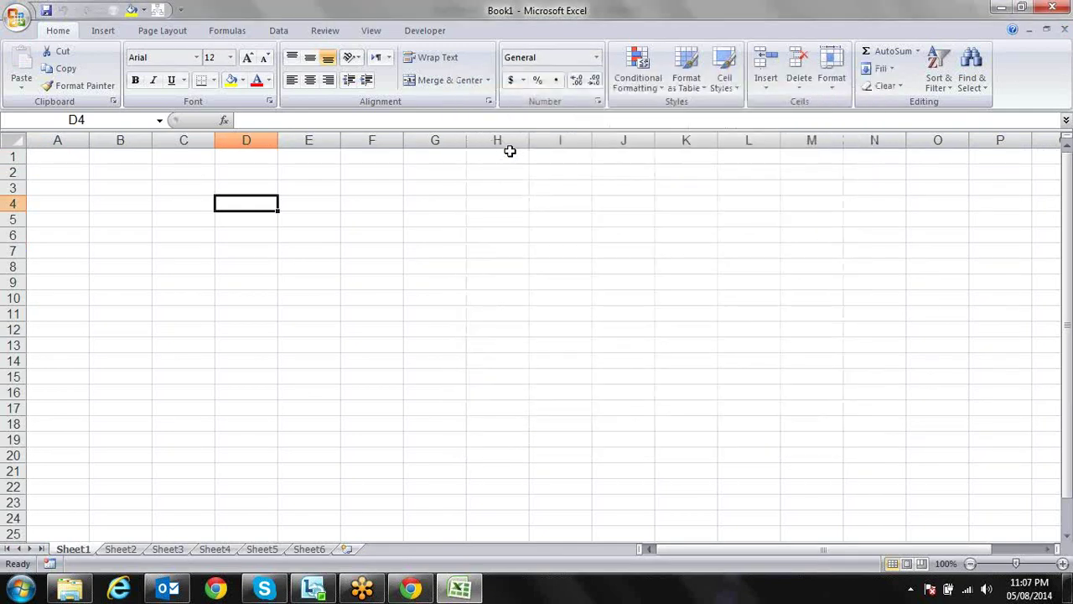
Step: Enter 12, 2, 34, 45 and 4545 down cells D4:D8
{"action": "type", "text": "="}
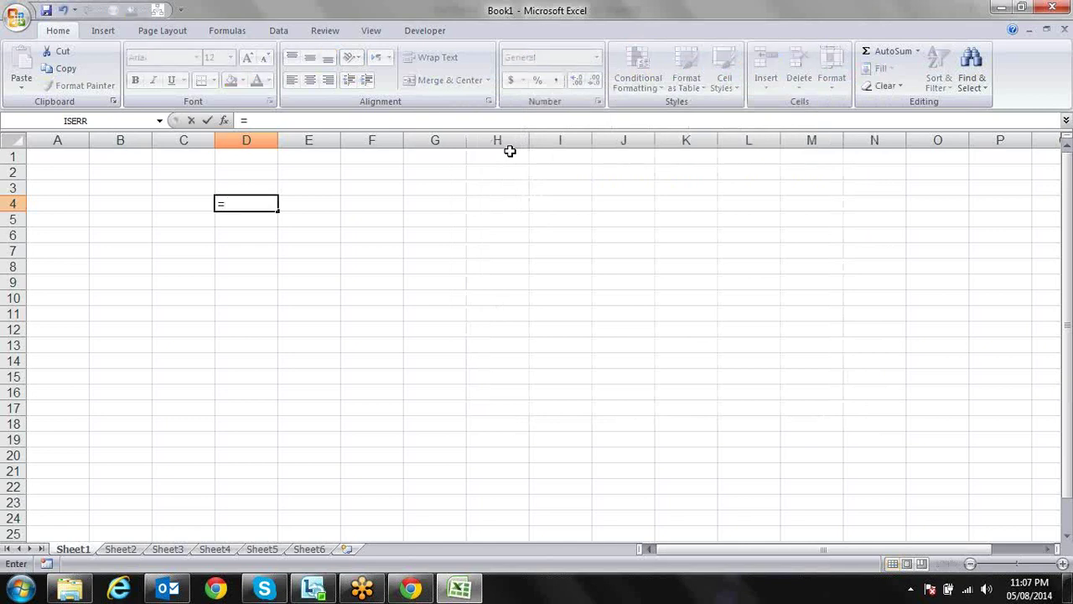
{"action": "key", "text": "Escape"}
{"action": "key", "text": "Caps_Lock"}
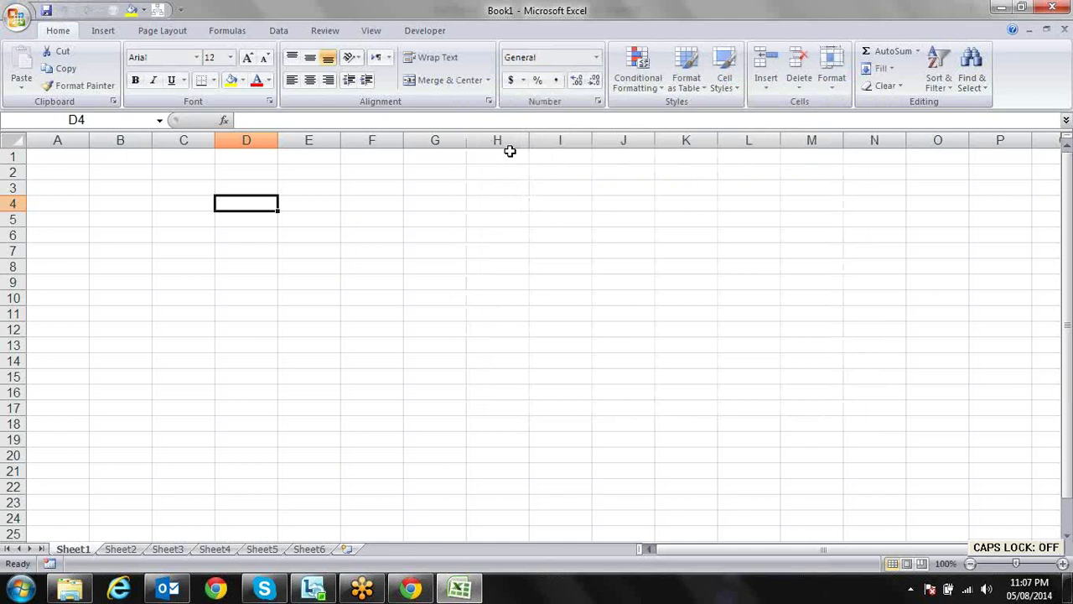
{"action": "type", "text": "12"}
{"action": "key", "text": "Return"}
{"action": "type", "text": "2"}
{"action": "key", "text": "Return"}
{"action": "type", "text": "34"}
{"action": "key", "text": "Return"}
{"action": "type", "text": "45"}
{"action": "key", "text": "Return"}
{"action": "type", "text": "4545"}
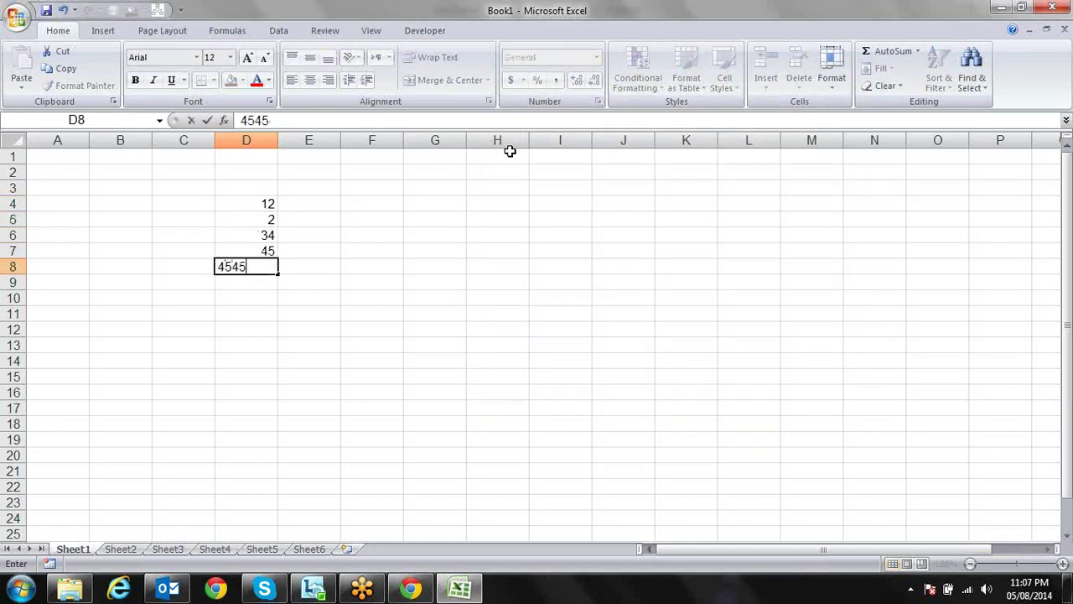
{"action": "key", "text": "Return"}
Step: AutoSum D4:D8 into D9, giving a total of 4638
{"action": "key", "text": "alt+equal"}
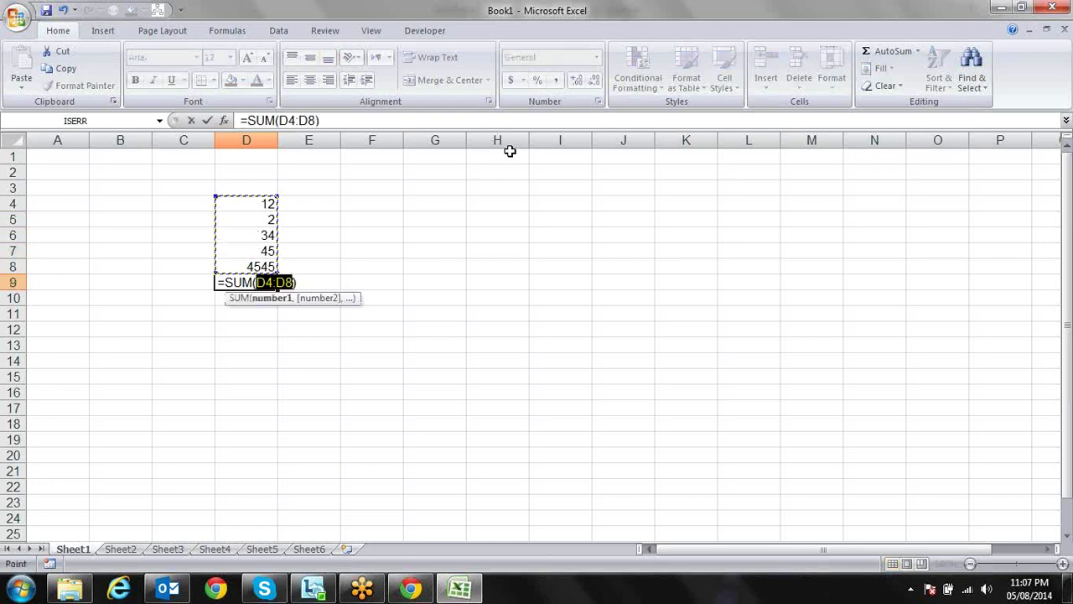
{"action": "key", "text": "Return"}
{"action": "key", "text": "Up"}
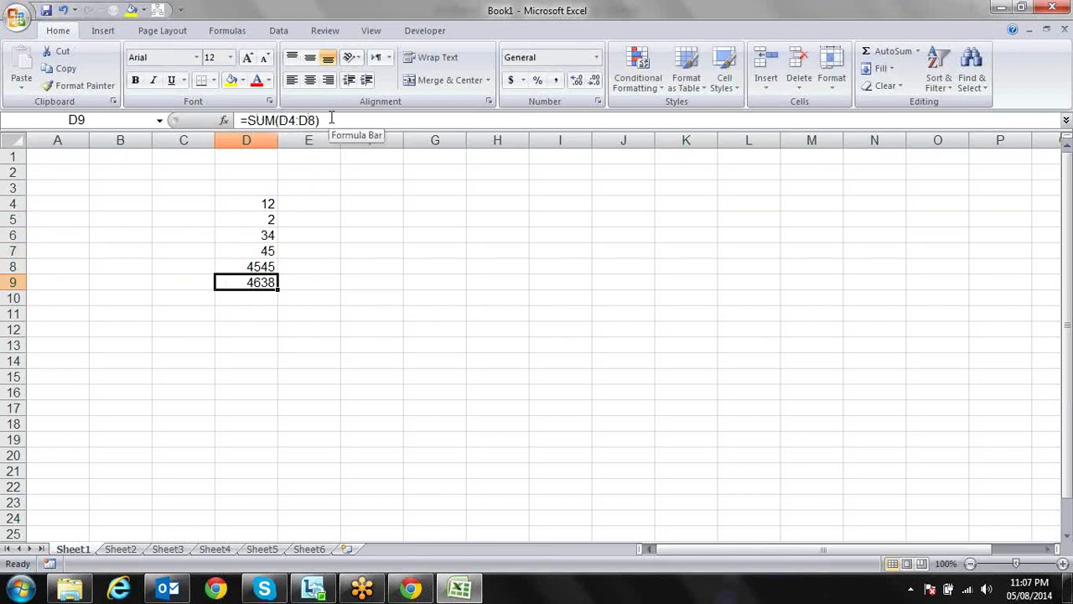
{"action": "left_click", "coordinate": [331, 118]}
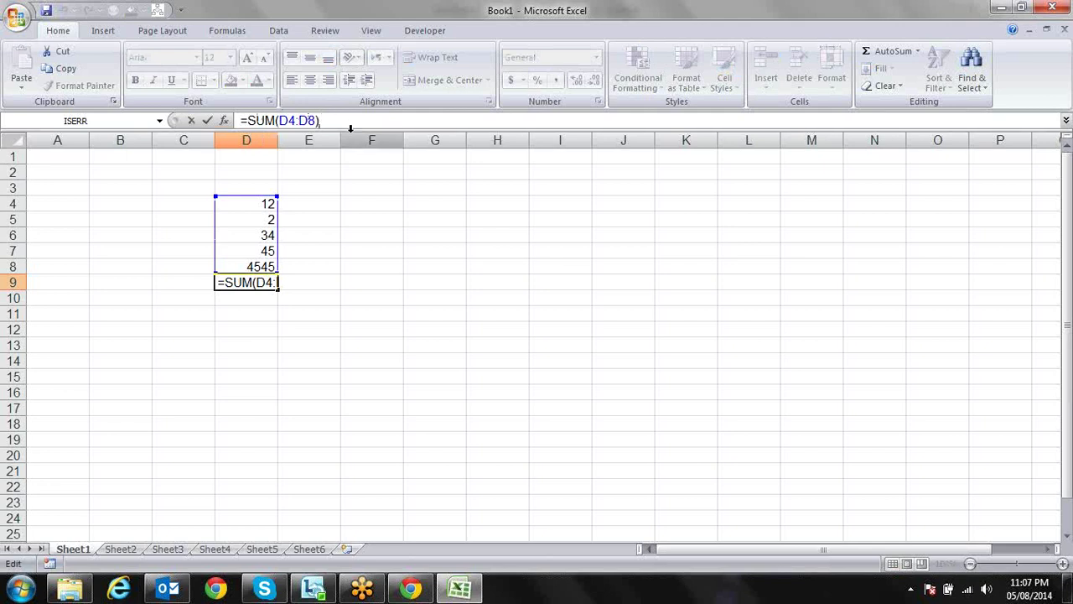
{"action": "key", "text": "Return"}
{"action": "key", "text": "Up"}
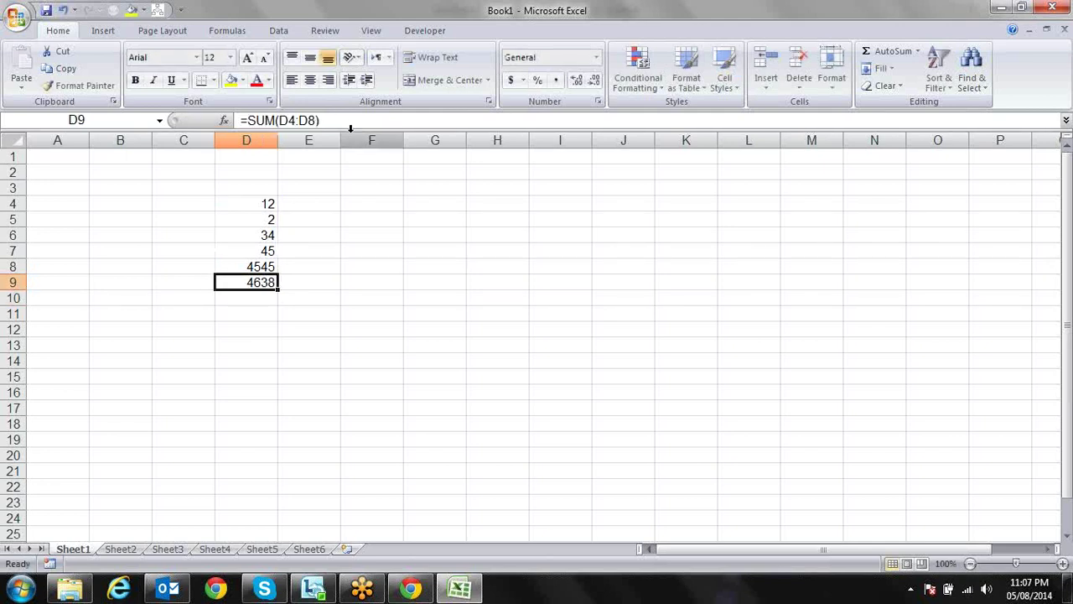
{"action": "key", "text": "ctrl+1"}
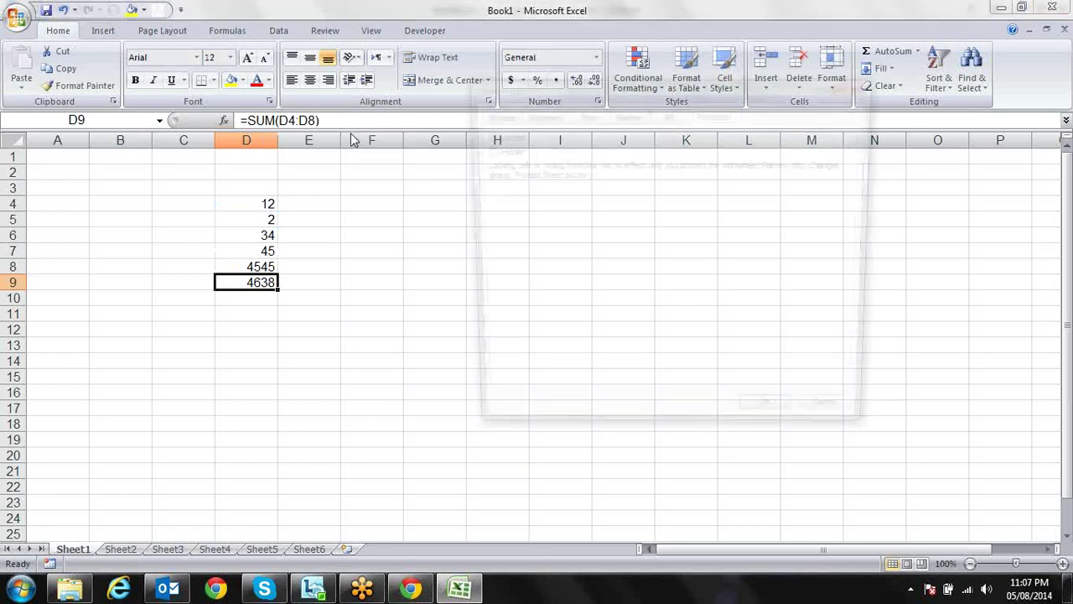
Step: Mark D9's formula as Hidden in Format Cells, then open Review > Protect Sheet
{"action": "left_click", "coordinate": [483, 151]}
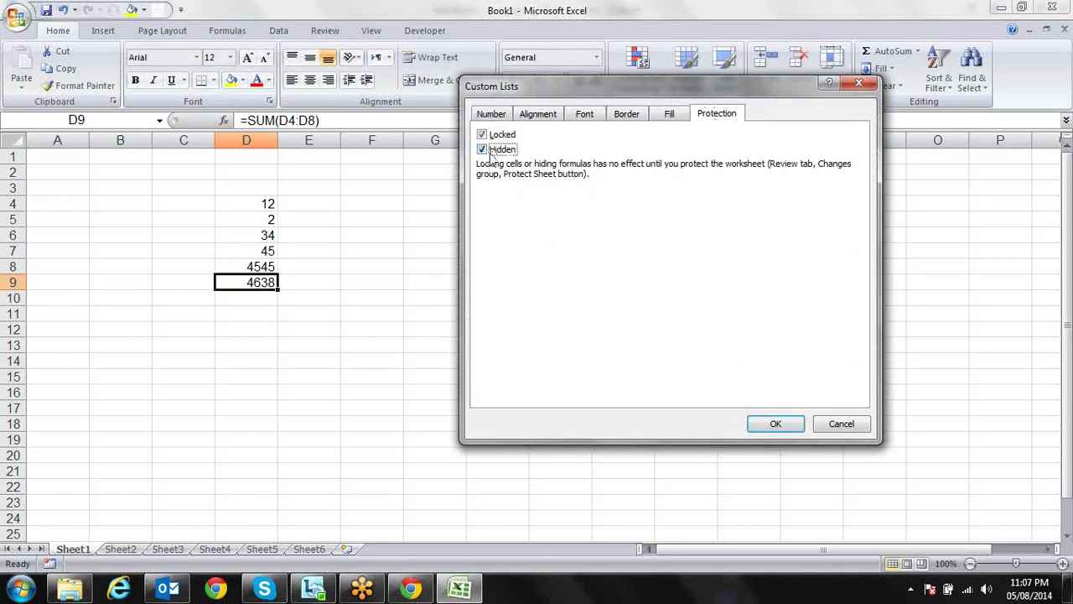
{"action": "left_click", "coordinate": [776, 425]}
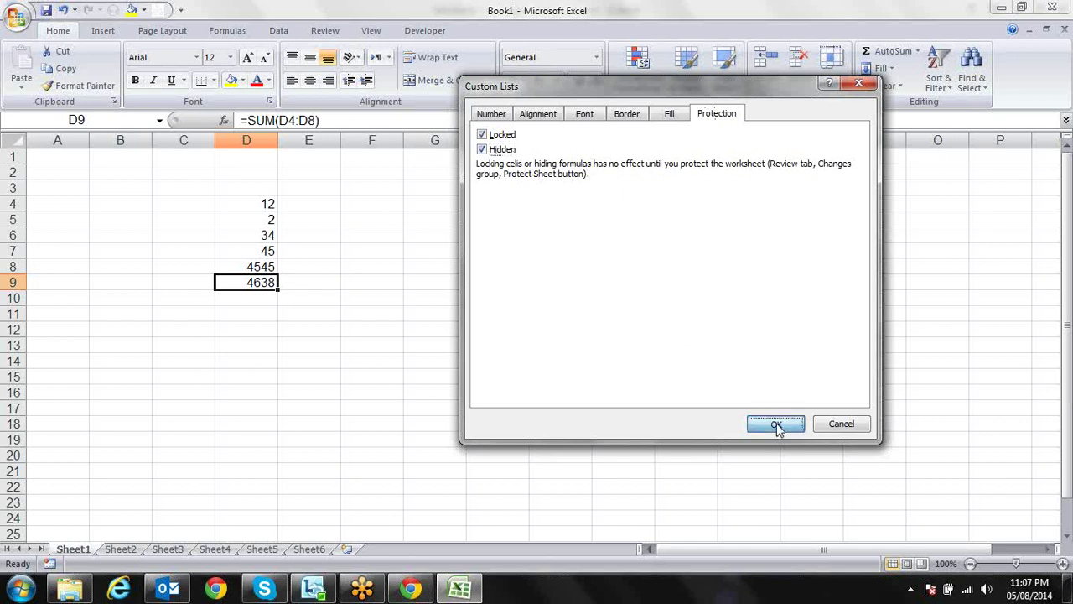
{"action": "left_click", "coordinate": [332, 31]}
{"action": "left_click", "coordinate": [456, 77]}
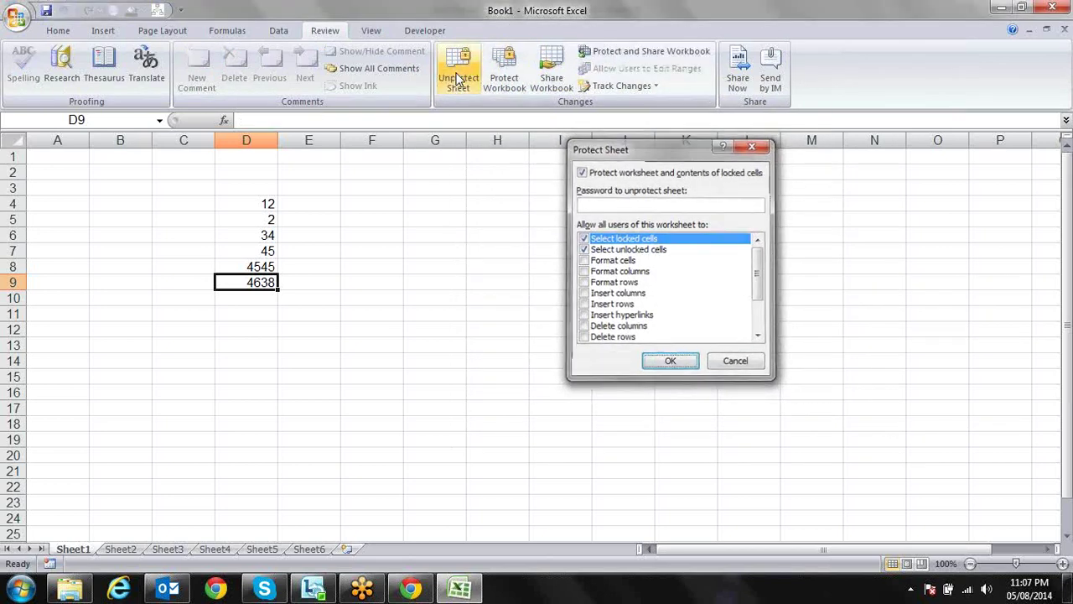
{"action": "key", "text": "Return"}
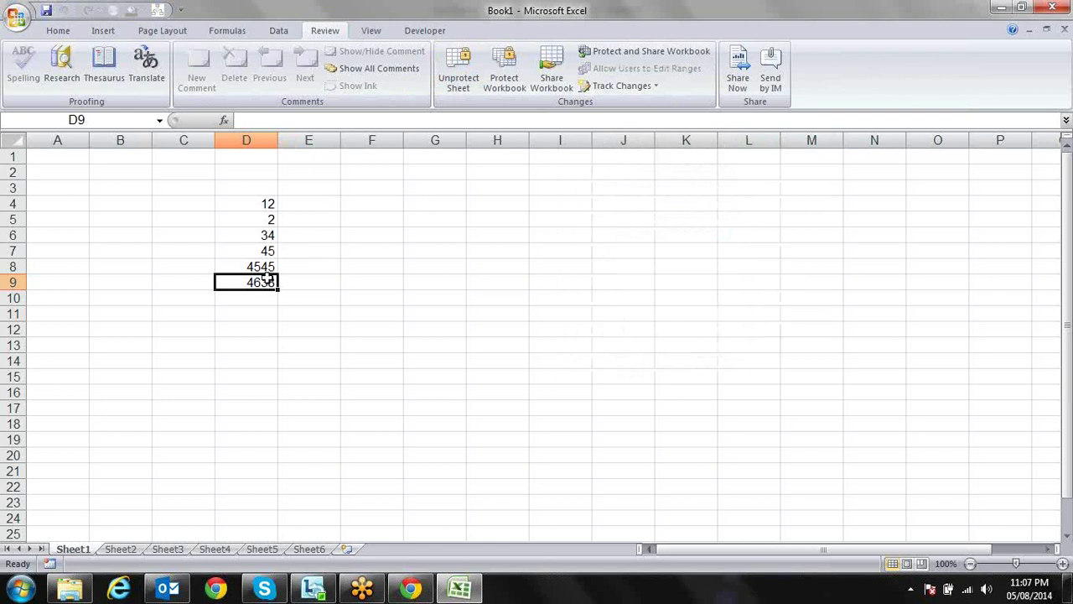
{"action": "left_click", "coordinate": [265, 121]}
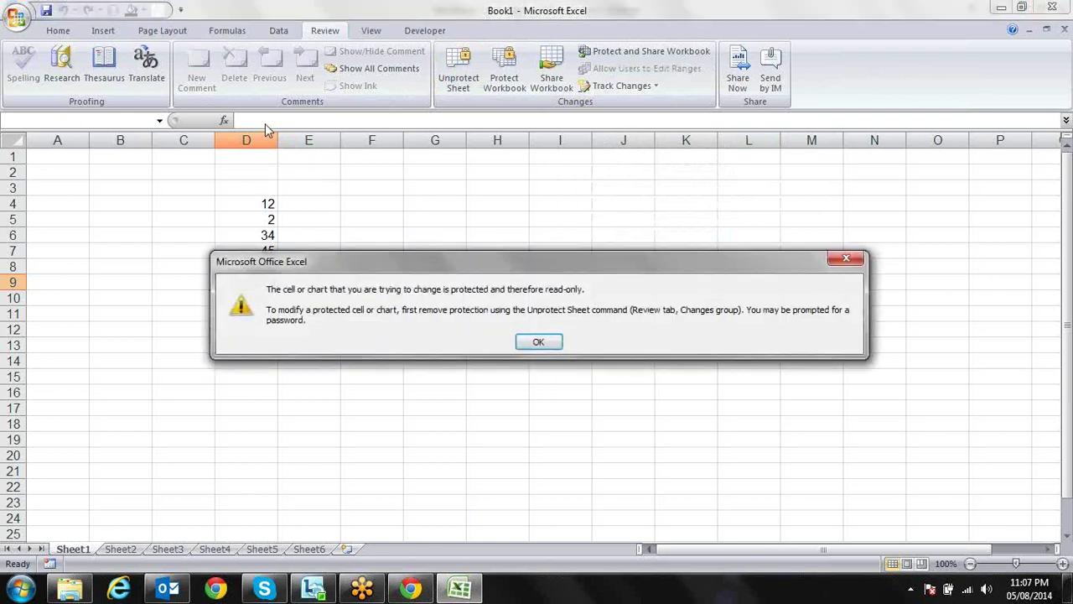
{"action": "key", "text": "Return"}
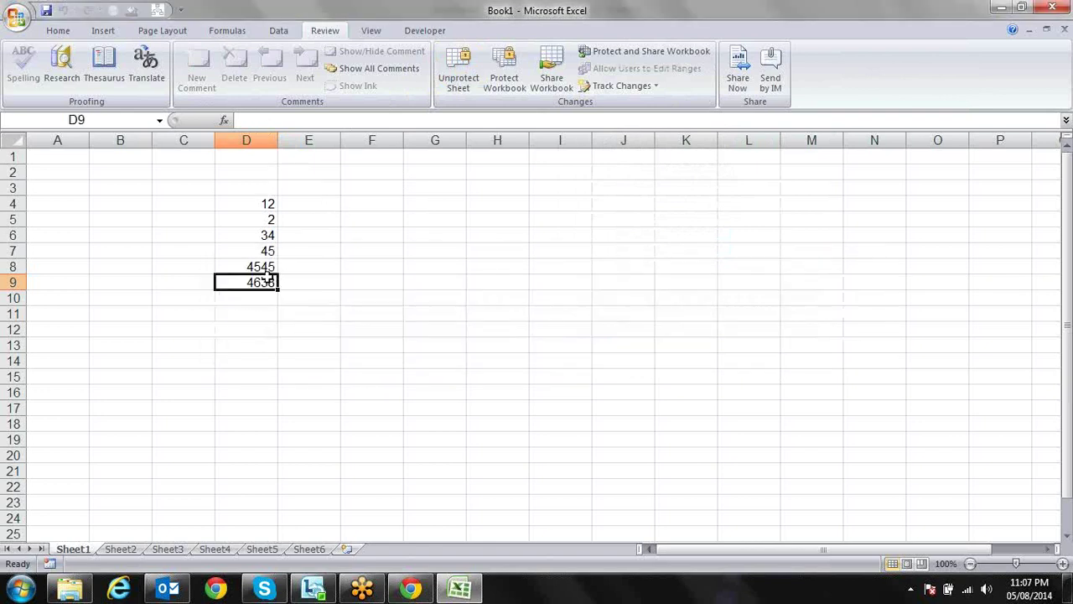
{"action": "left_click", "coordinate": [262, 268]}
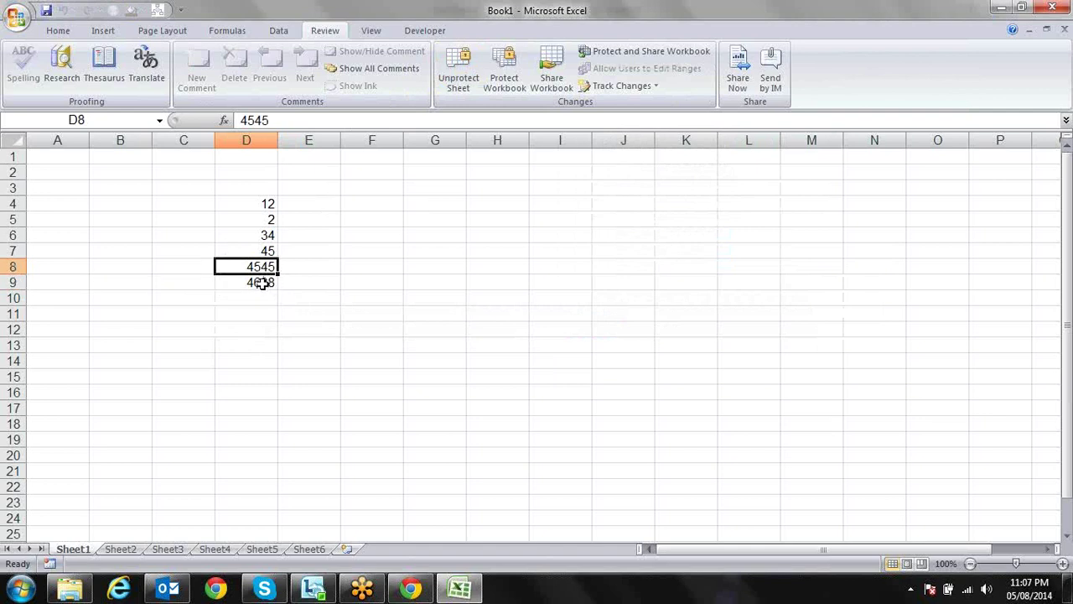
{"action": "left_click", "coordinate": [263, 284]}
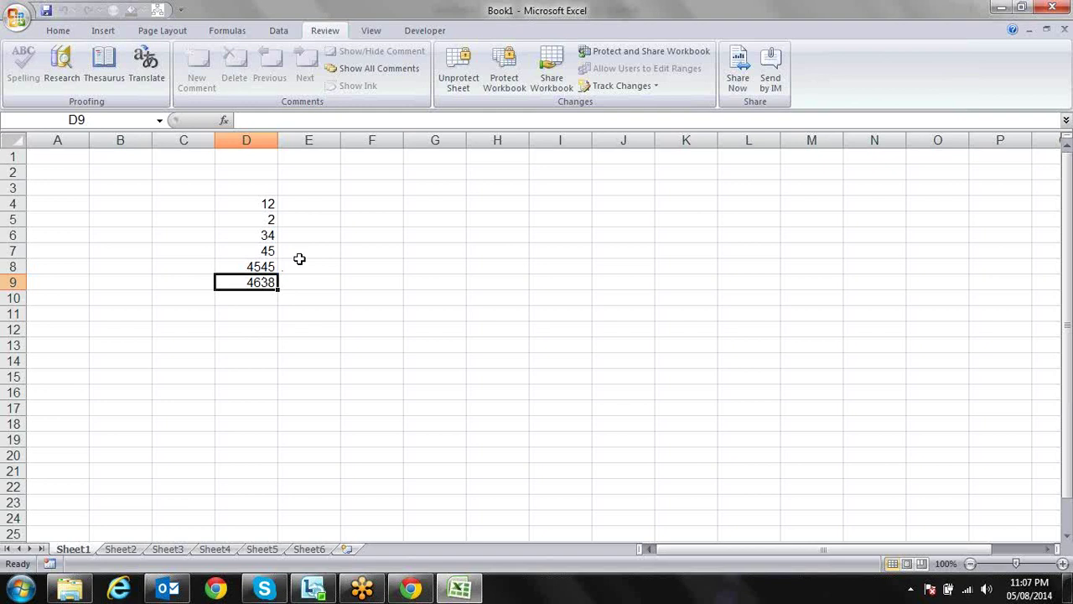
{"action": "key", "text": "Return"}
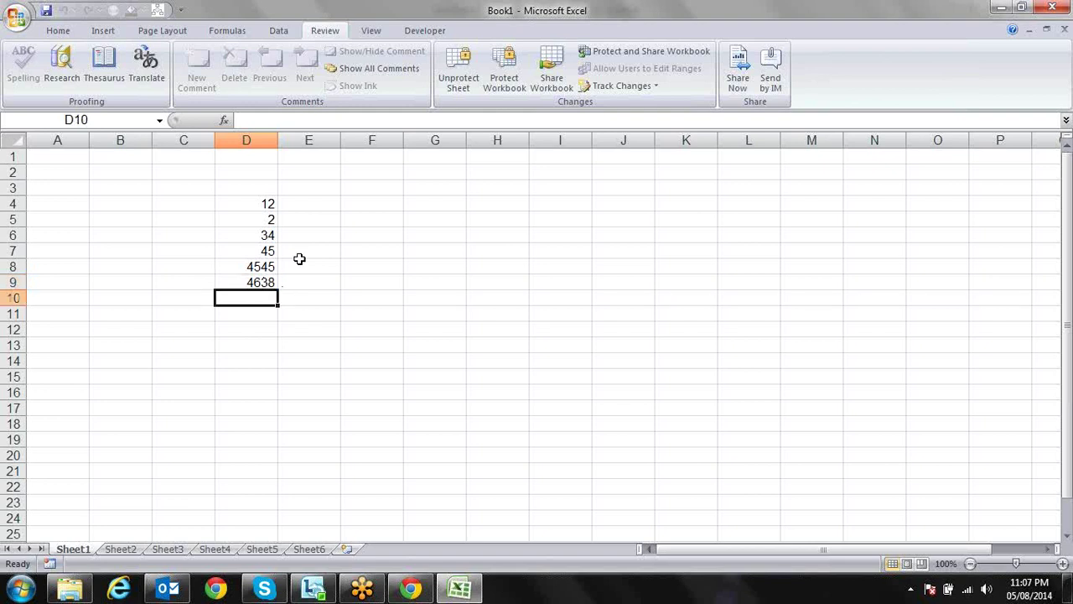
{"action": "key", "text": "Up"}
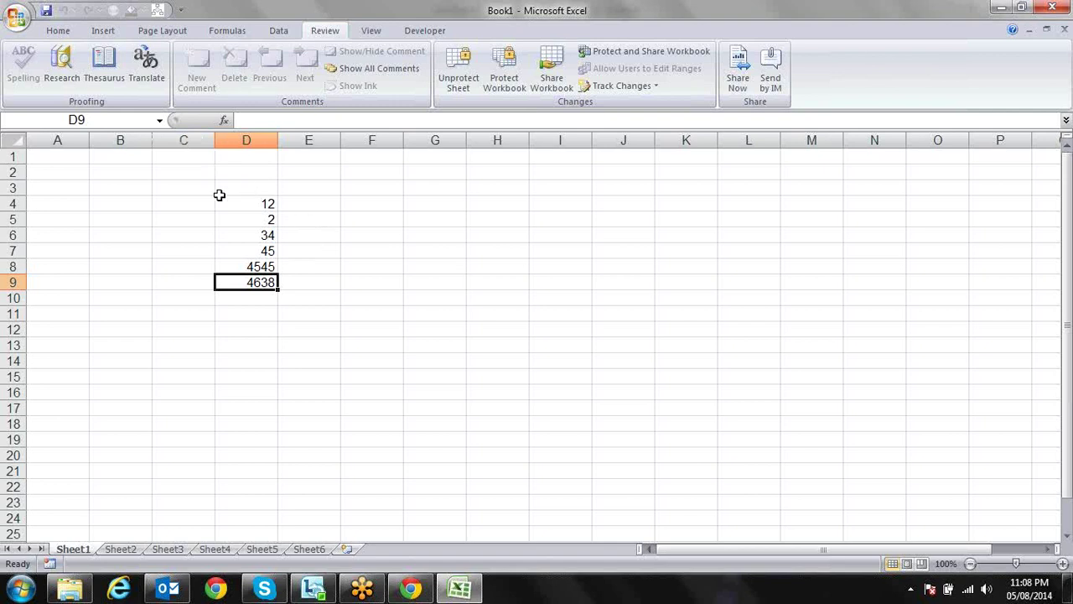
{"action": "left_click_drag", "start_coordinate": [297, 202], "coordinate": [468, 308]}
{"action": "left_click", "coordinate": [269, 284]}
{"action": "left_click_drag", "start_coordinate": [144, 268], "coordinate": [447, 390]}
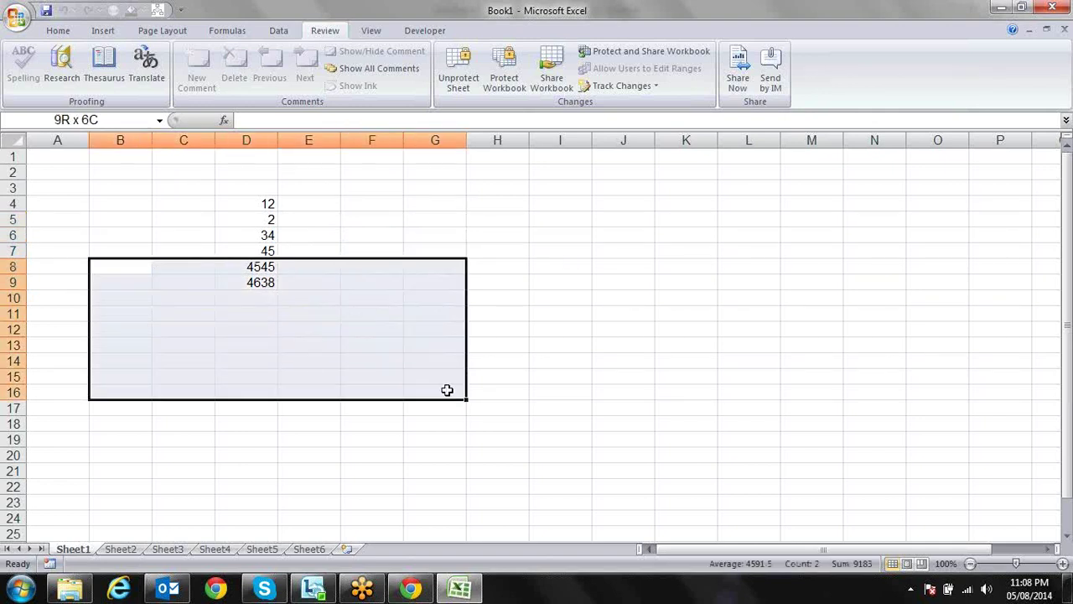
{"action": "left_click", "coordinate": [330, 230]}
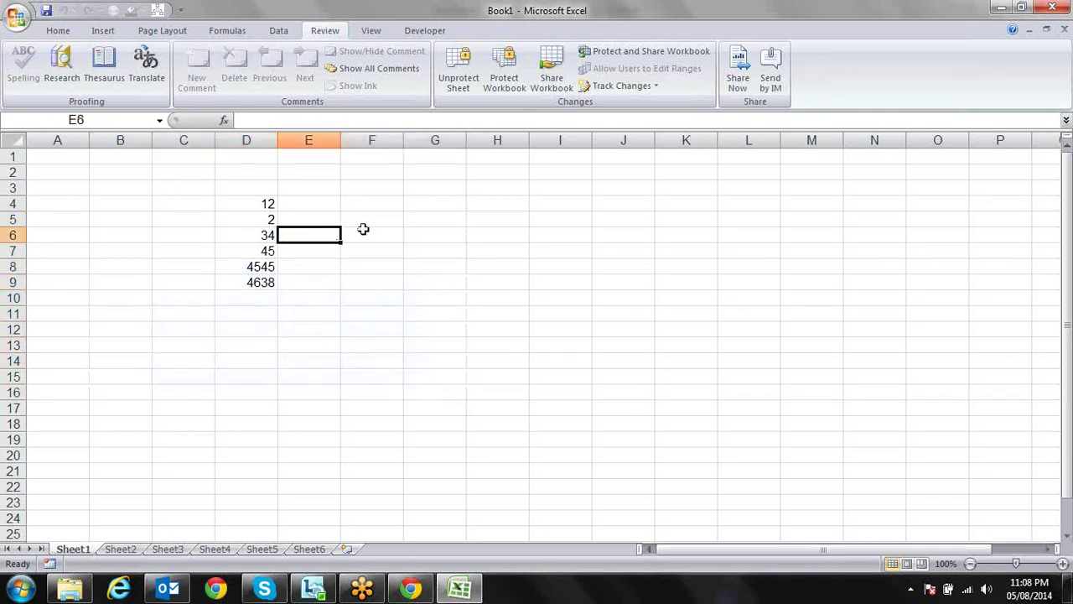
{"action": "left_click", "coordinate": [327, 198]}
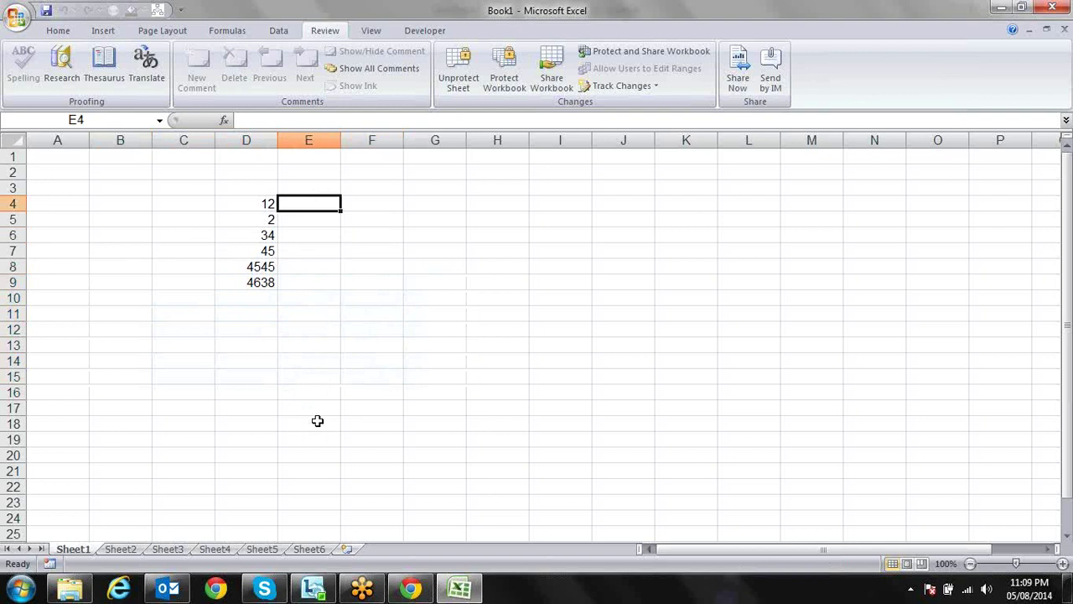
{"action": "left_click", "coordinate": [324, 549]}
{"action": "left_click", "coordinate": [263, 551]}
{"action": "left_click", "coordinate": [218, 552]}
{"action": "left_click", "coordinate": [167, 550]}
{"action": "left_click", "coordinate": [120, 550]}
{"action": "left_click", "coordinate": [72, 550]}
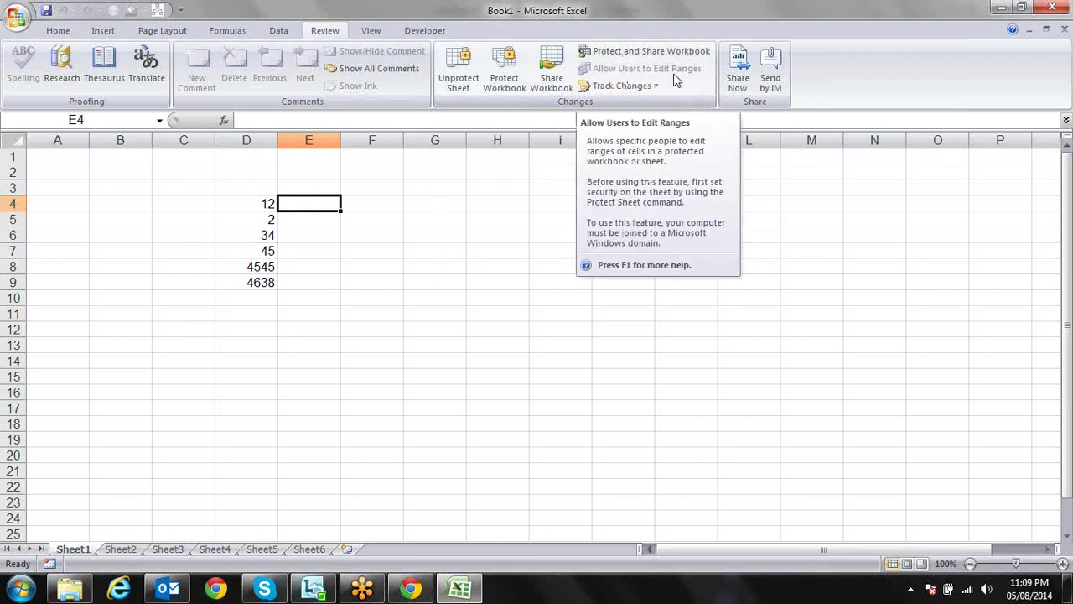
Step: Select F3:H3, F6:I7 and G8, then minimize Excel to show Outlook
{"action": "left_click_drag", "start_coordinate": [359, 190], "coordinate": [496, 194]}
{"action": "left_click_drag", "start_coordinate": [399, 235], "coordinate": [558, 252]}
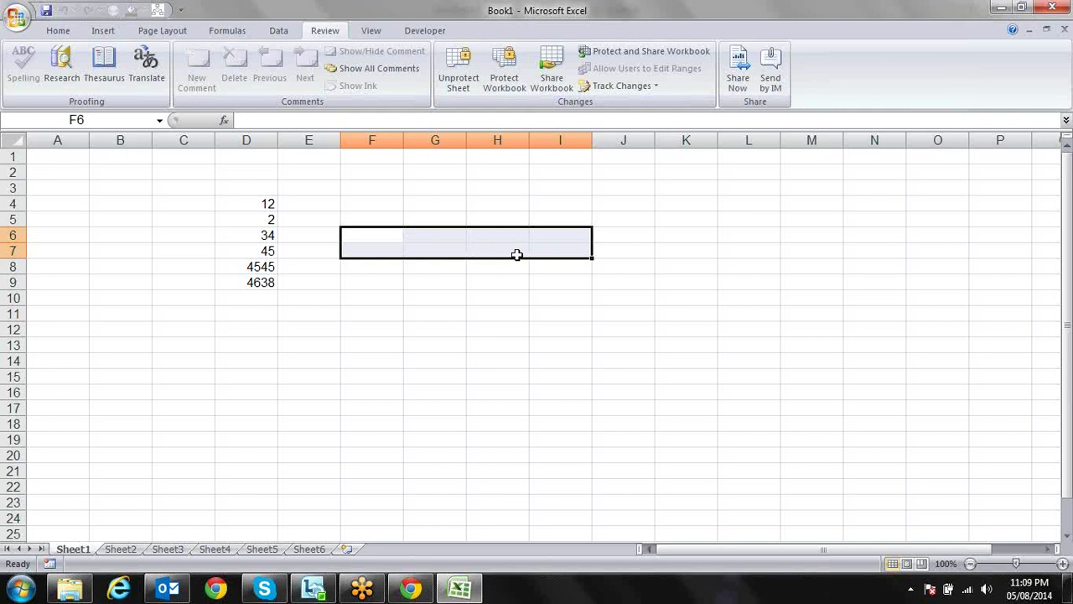
{"action": "left_click", "coordinate": [462, 270]}
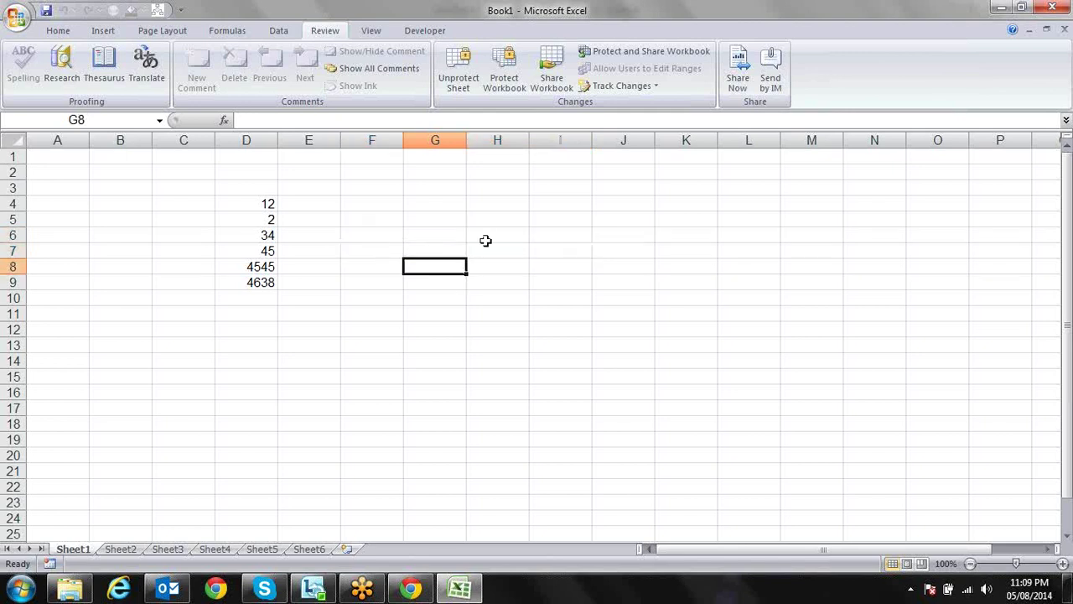
{"action": "left_click", "coordinate": [1002, 8]}
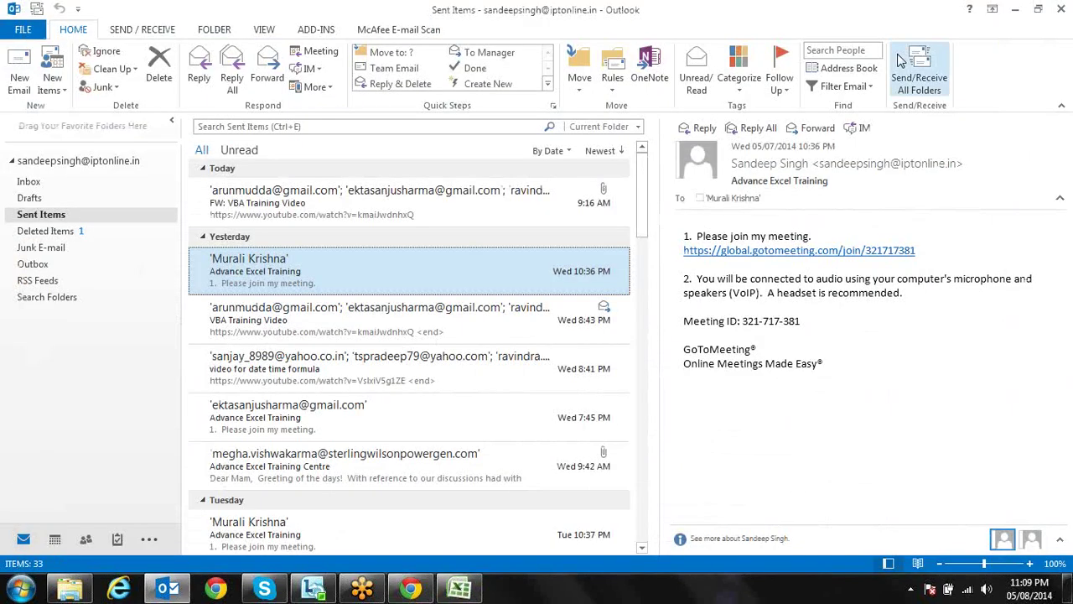
Step: Minimize Outlook and refresh the desktop
{"action": "left_click", "coordinate": [1015, 10]}
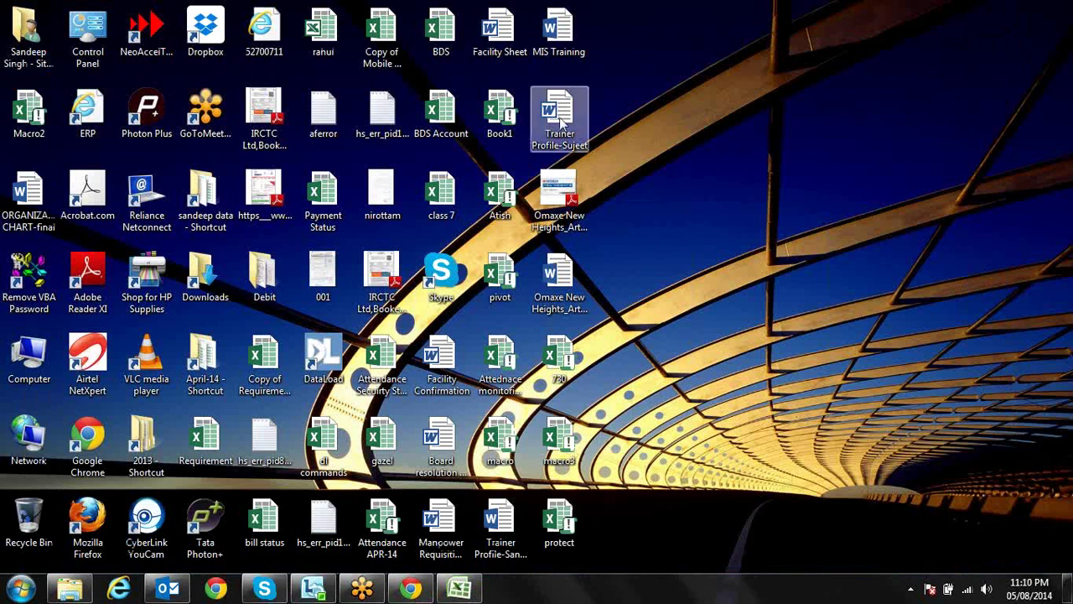
{"action": "right_click", "coordinate": [676, 116]}
{"action": "left_click", "coordinate": [707, 160]}
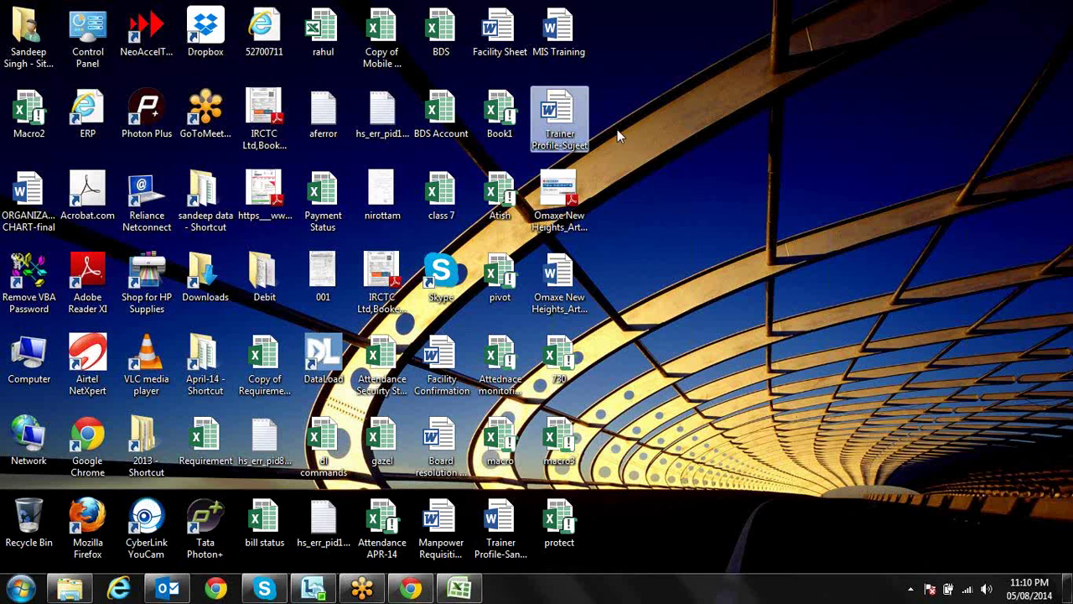
Step: Set the Hidden attribute on the trainer-profile Word document in its Properties
{"action": "right_click", "coordinate": [574, 126]}
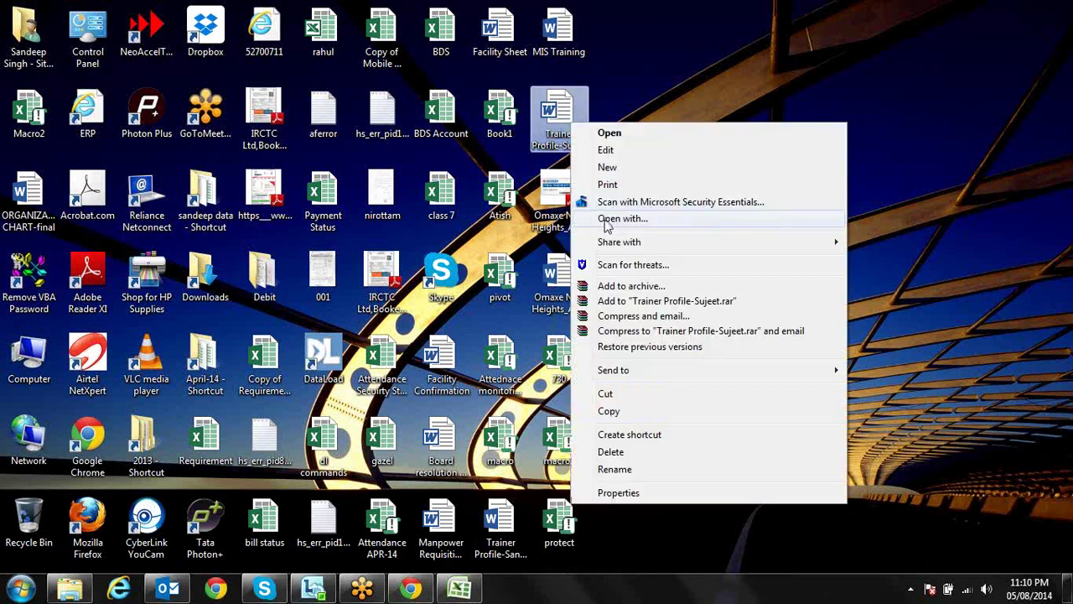
{"action": "left_click", "coordinate": [620, 492]}
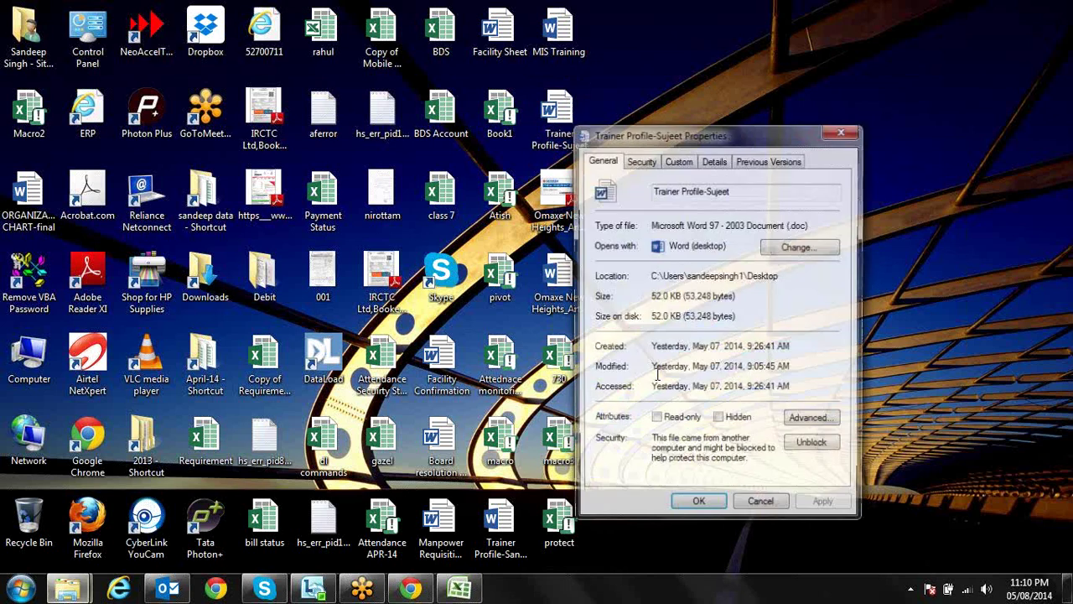
{"action": "left_click", "coordinate": [731, 424]}
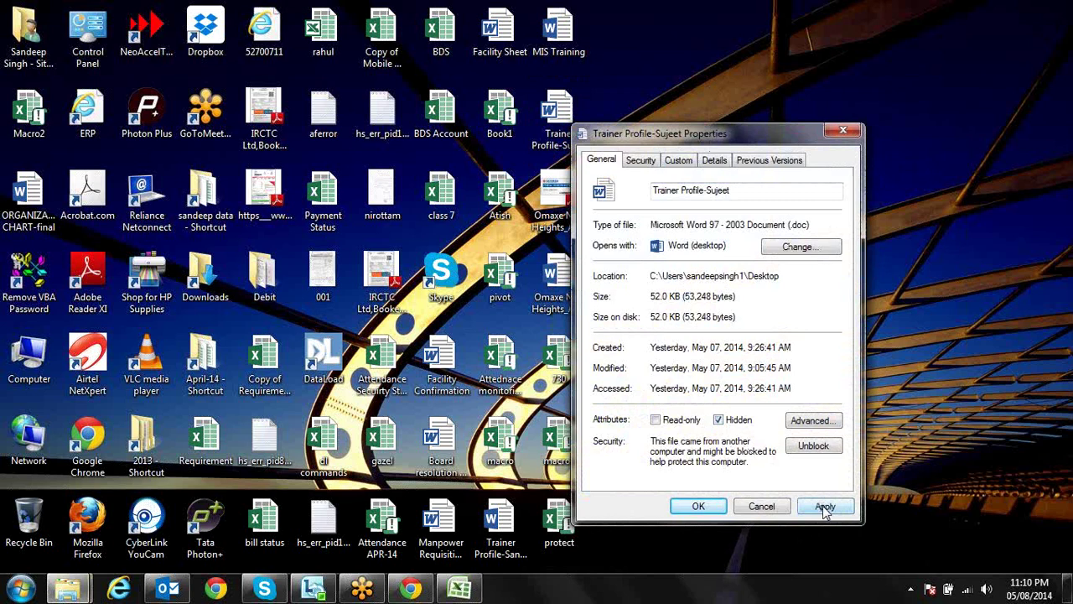
{"action": "left_click", "coordinate": [825, 507]}
{"action": "left_click", "coordinate": [698, 506]}
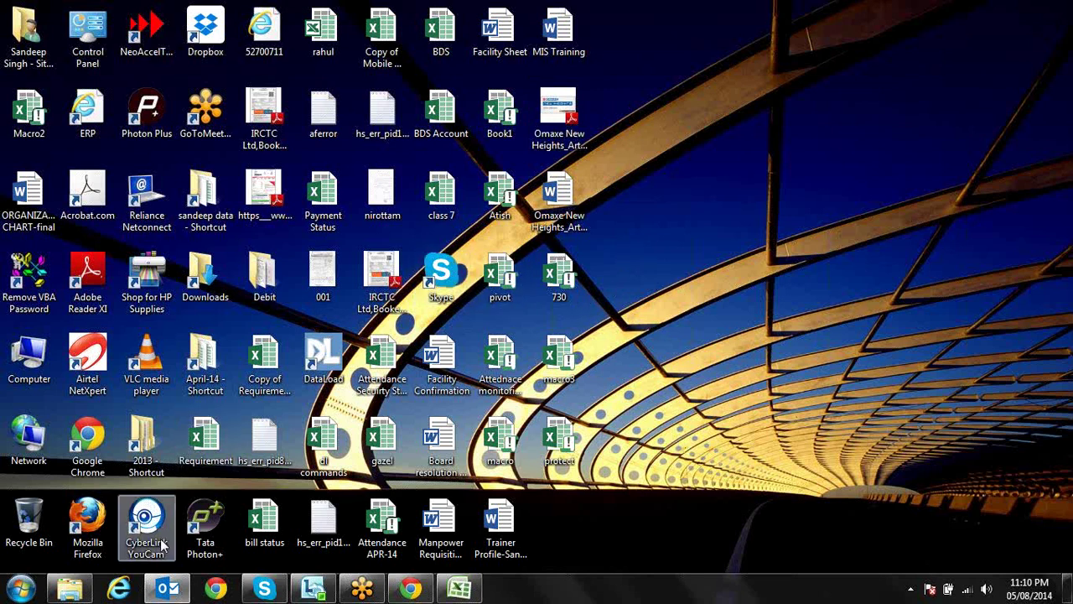
Step: In Explorer's Folder Options, turn on 'Show hidden files, folders, and drives' for the Desktop
{"action": "left_click", "coordinate": [72, 590]}
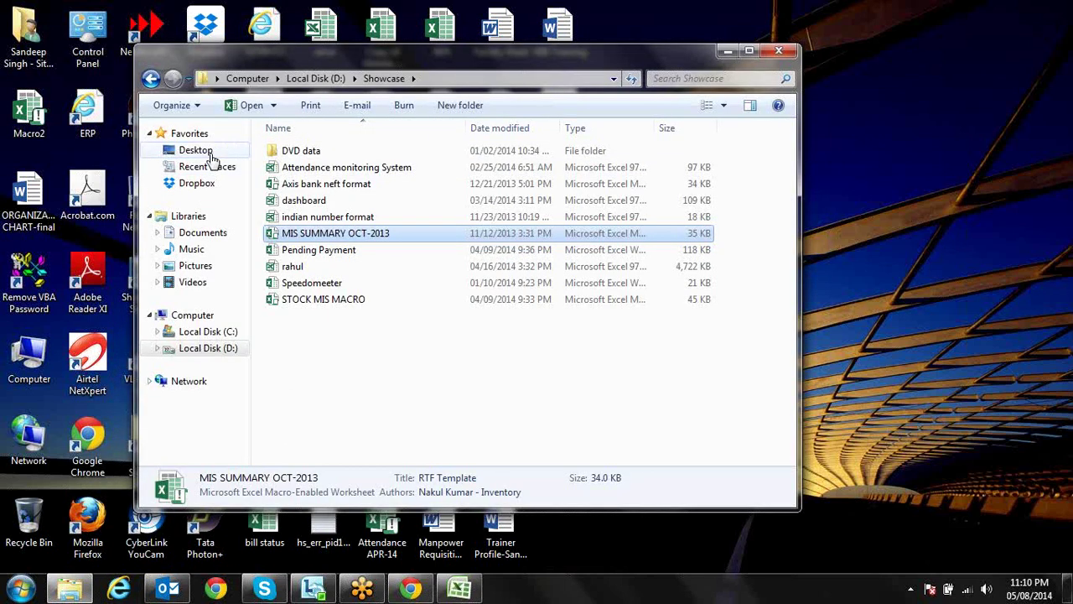
{"action": "left_click", "coordinate": [201, 151]}
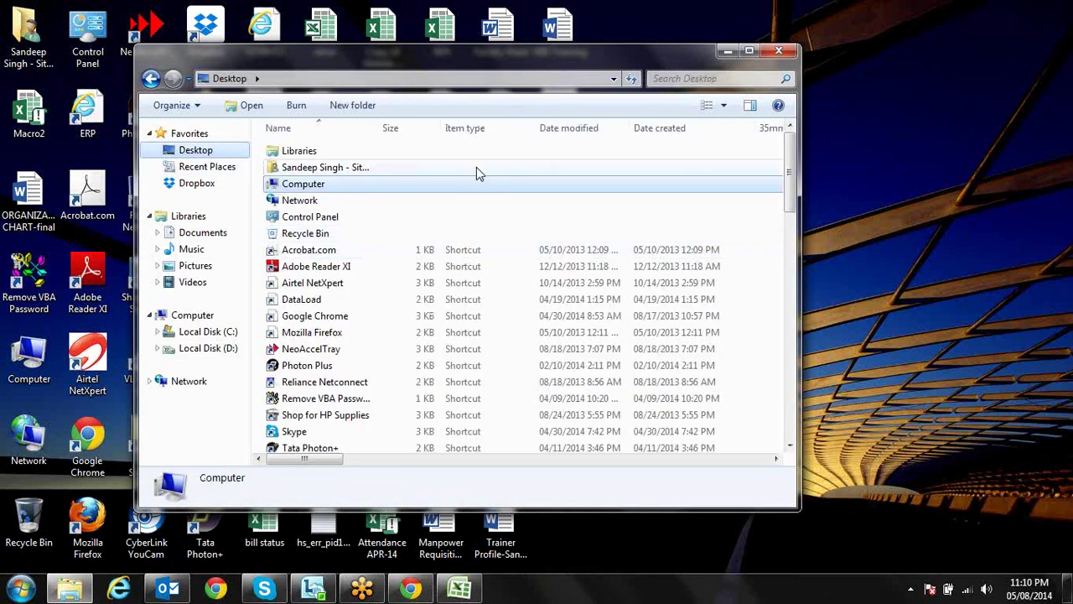
{"action": "key", "text": "alt"}
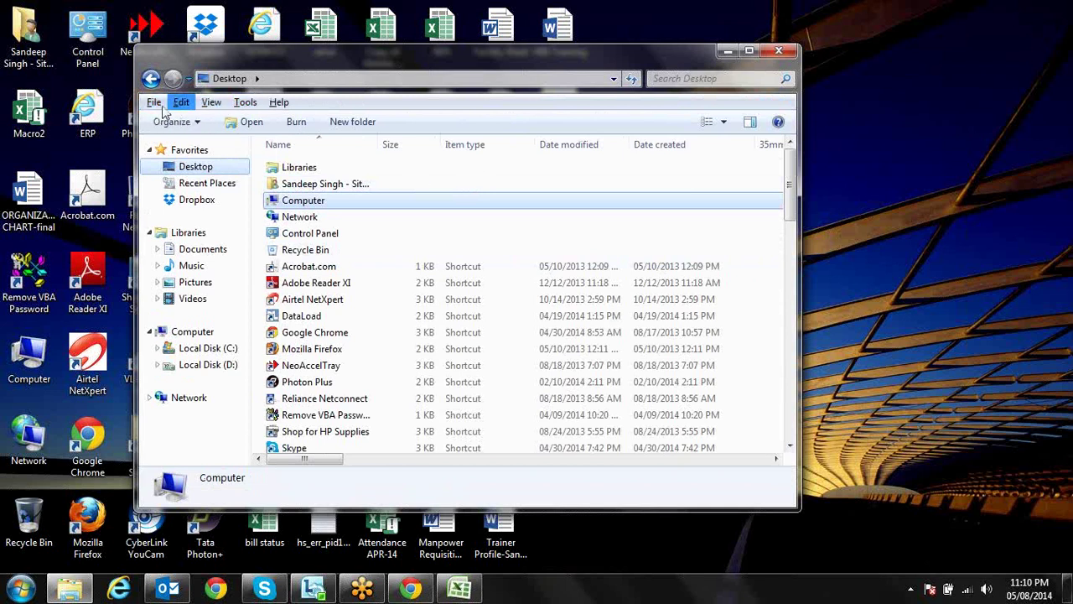
{"action": "left_click", "coordinate": [246, 104]}
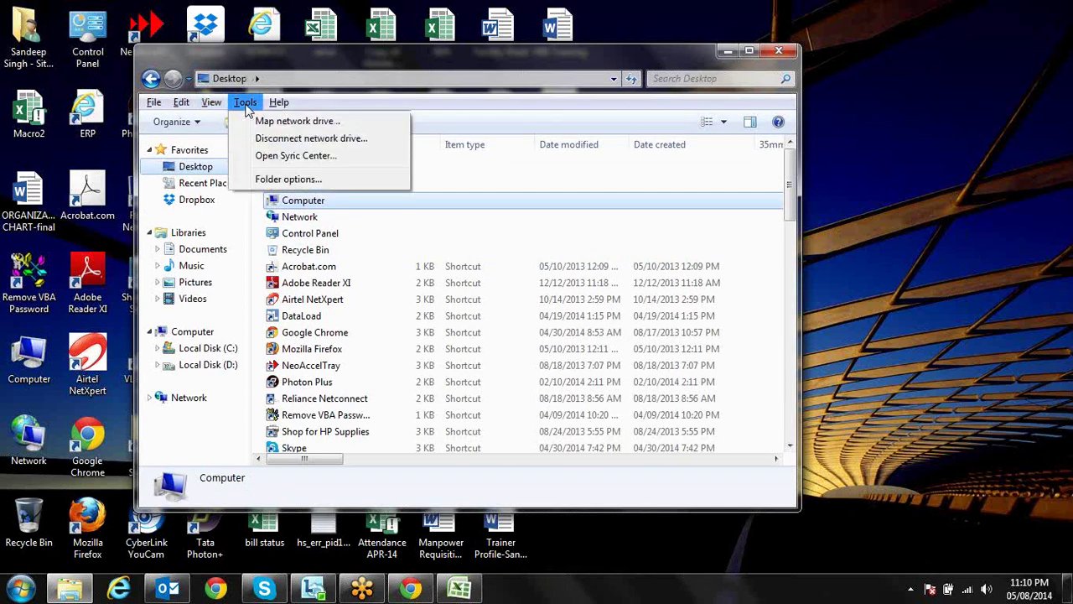
{"action": "left_click", "coordinate": [288, 178]}
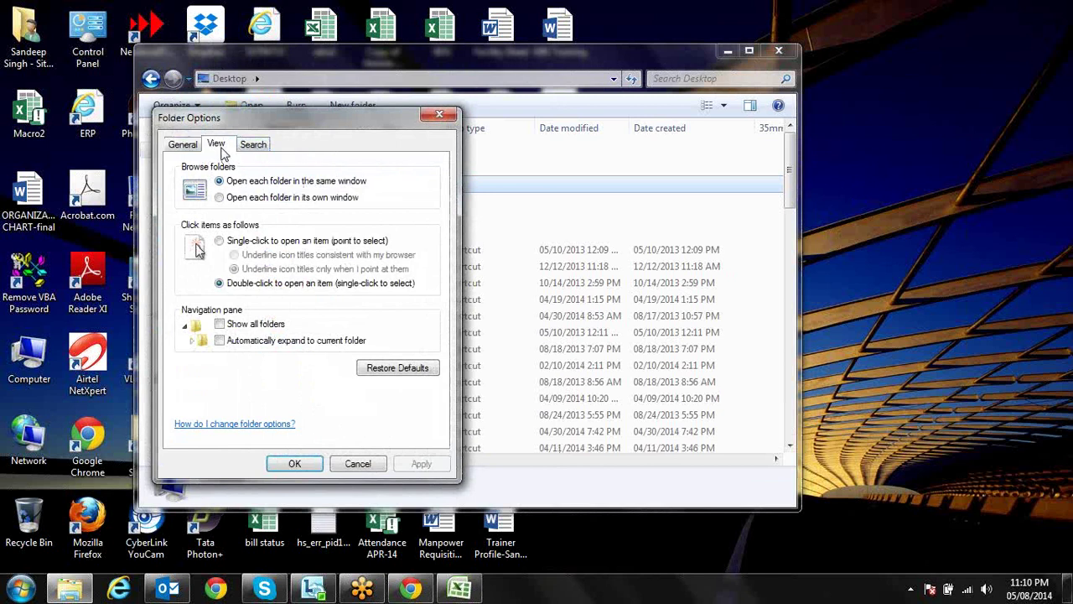
{"action": "left_click", "coordinate": [220, 148]}
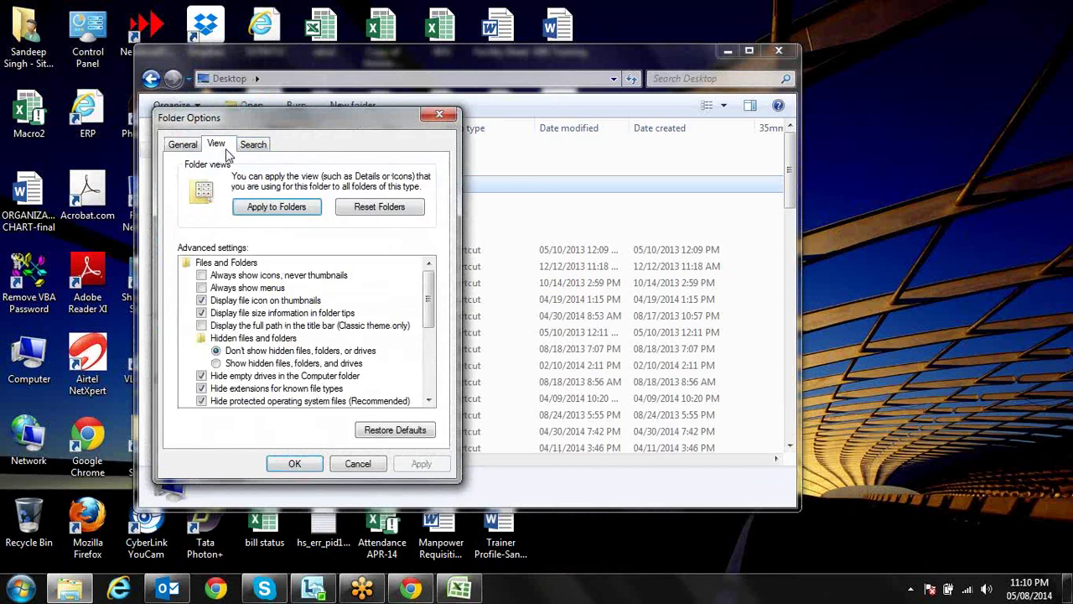
{"action": "left_click", "coordinate": [238, 365]}
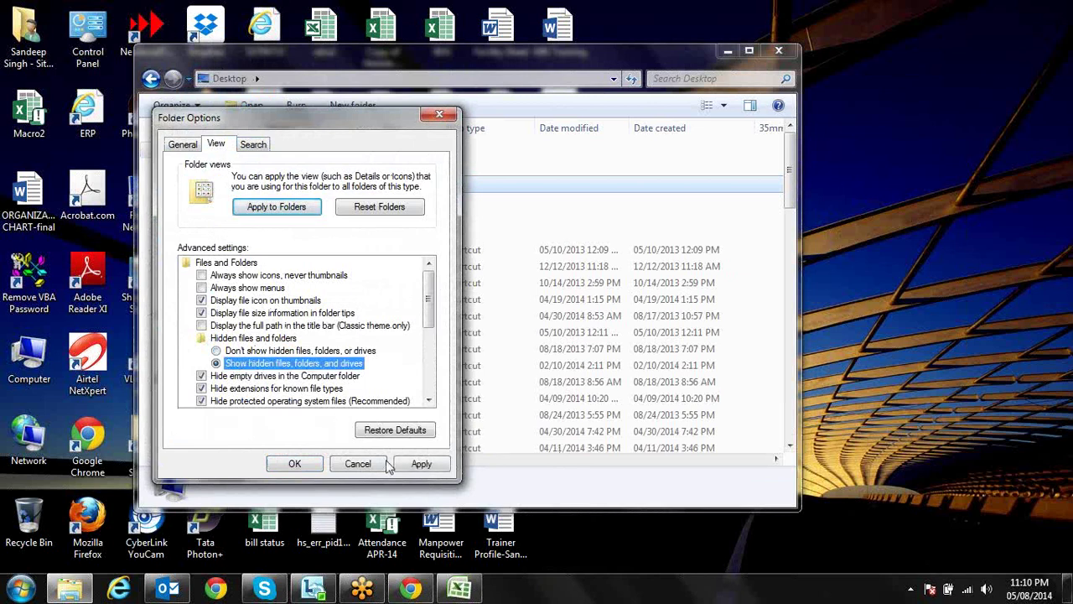
{"action": "left_click", "coordinate": [421, 463]}
{"action": "left_click", "coordinate": [295, 463]}
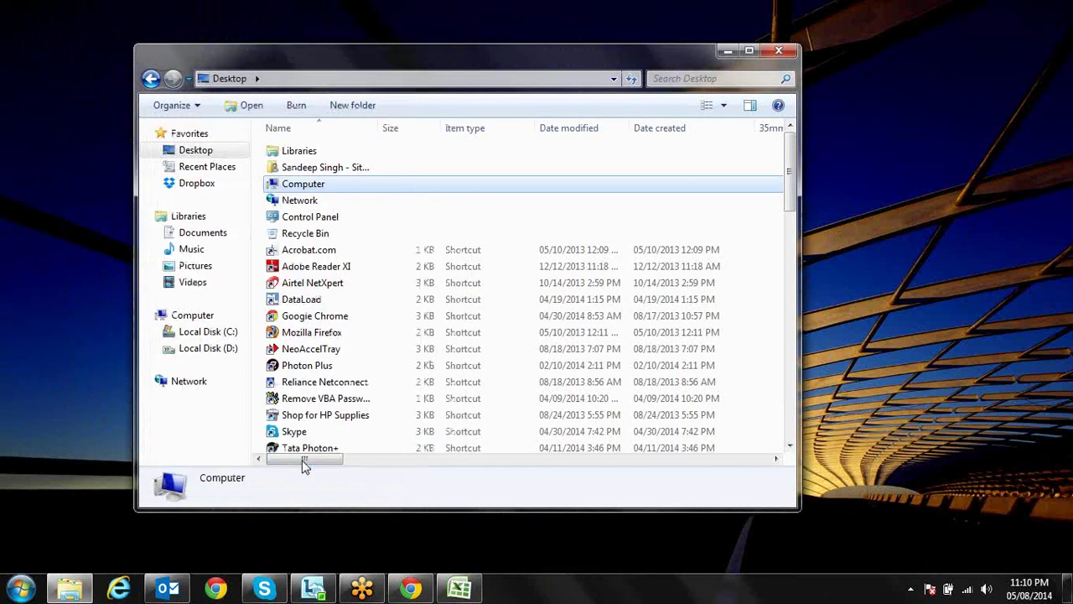
{"action": "left_click", "coordinate": [726, 53]}
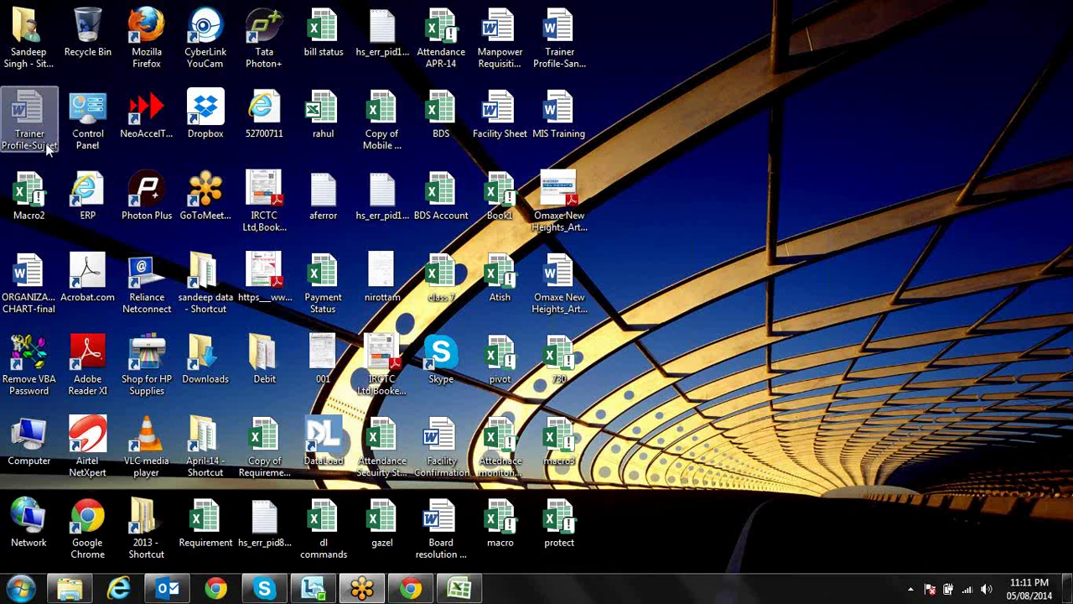
Step: Clear the Hidden attribute on the trainer-profile document in its Properties
{"action": "right_click", "coordinate": [47, 145]}
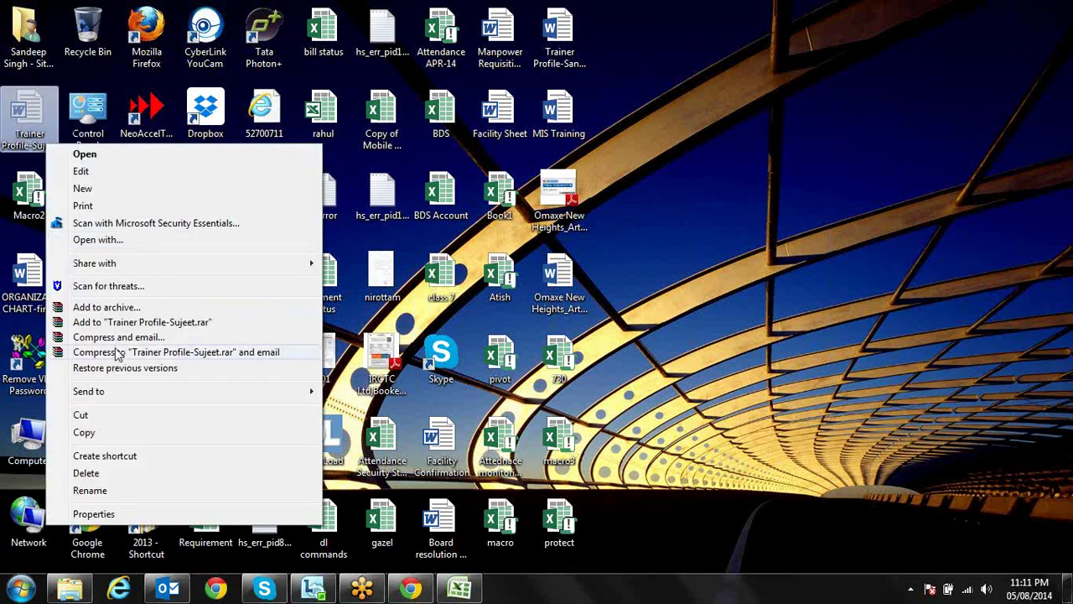
{"action": "left_click", "coordinate": [137, 514]}
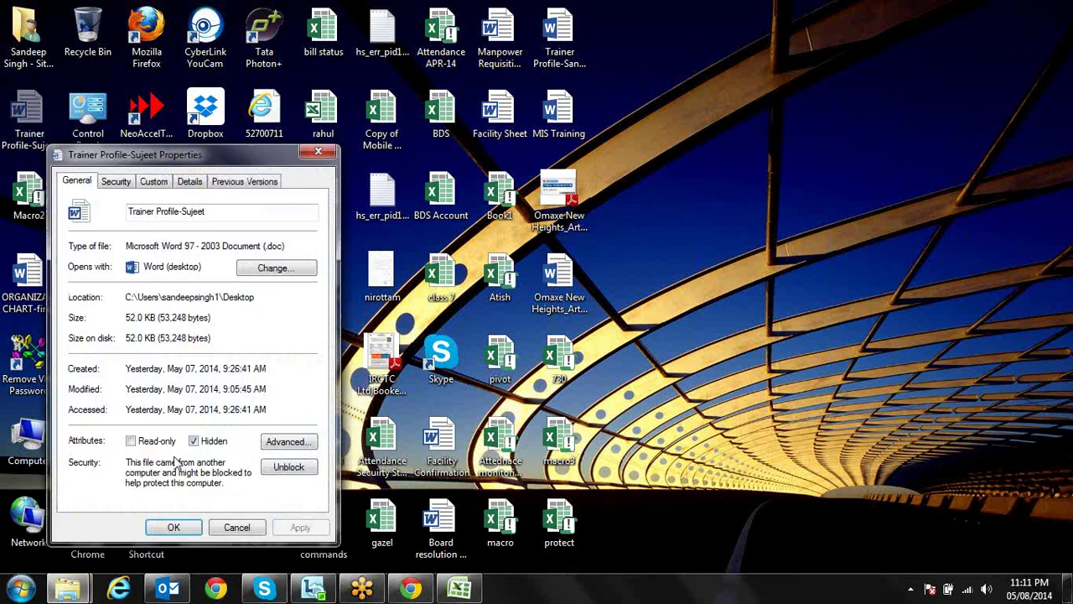
{"action": "left_click", "coordinate": [193, 441]}
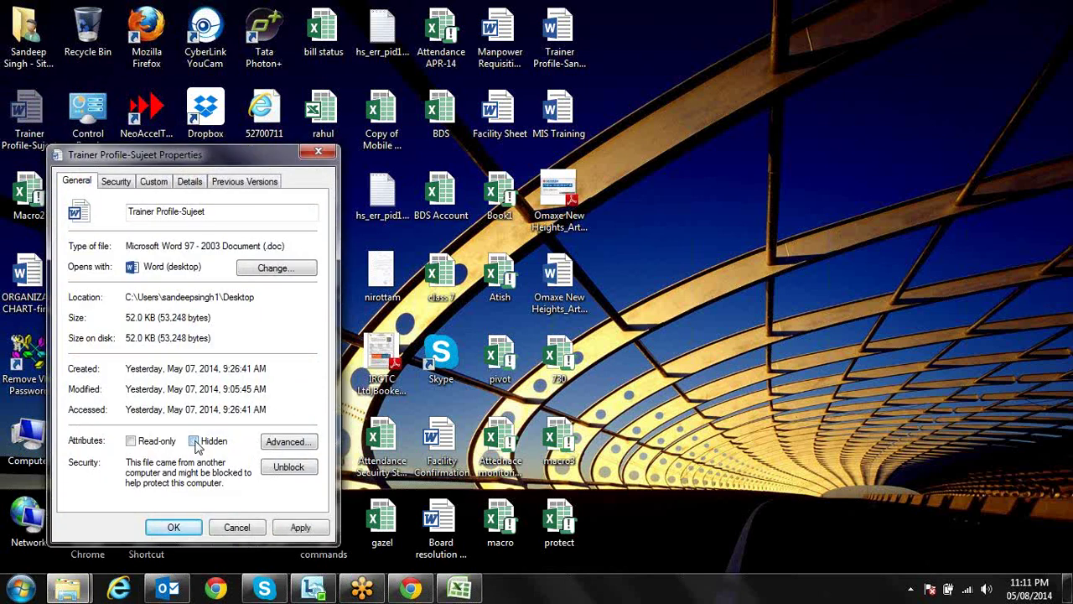
{"action": "left_click", "coordinate": [310, 530]}
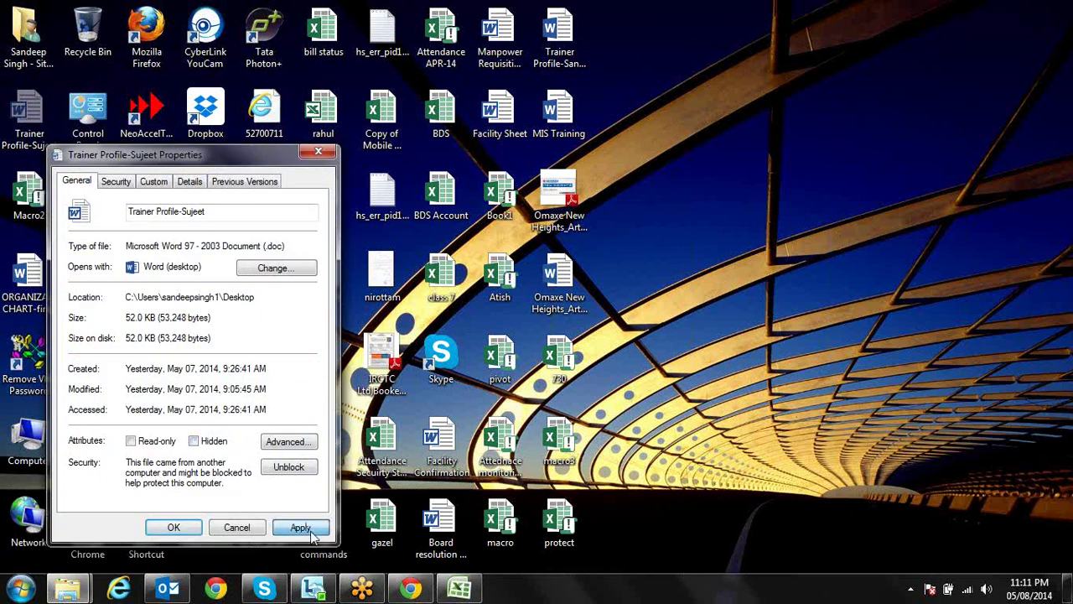
{"action": "left_click", "coordinate": [190, 528]}
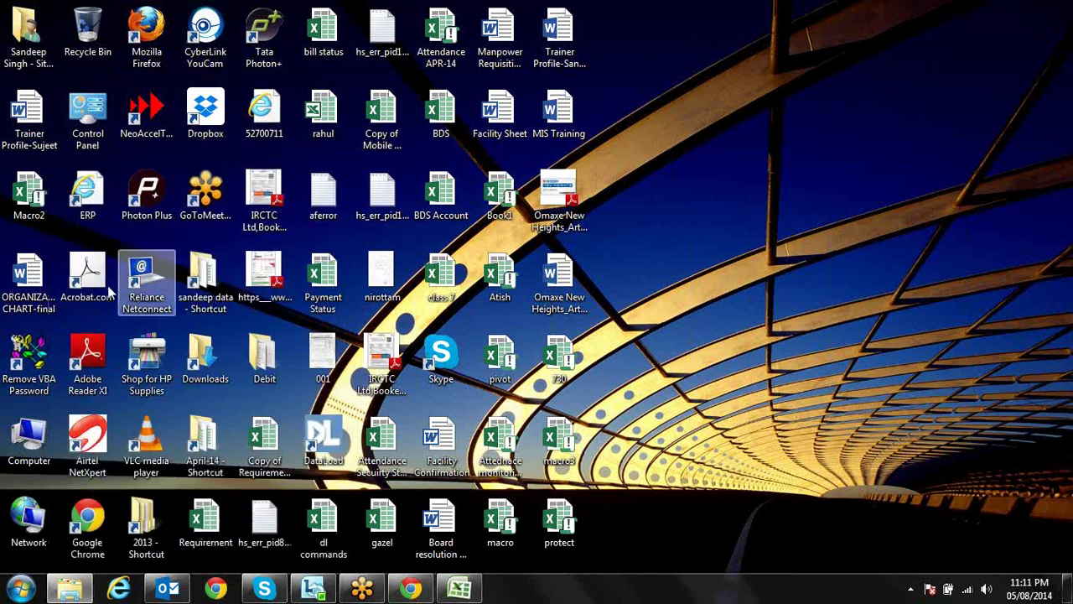
Step: Set Folder Options to 'Don't show hidden files, folders, or drives', then close Explorer and Internet Explorer
{"action": "left_click", "coordinate": [84, 589]}
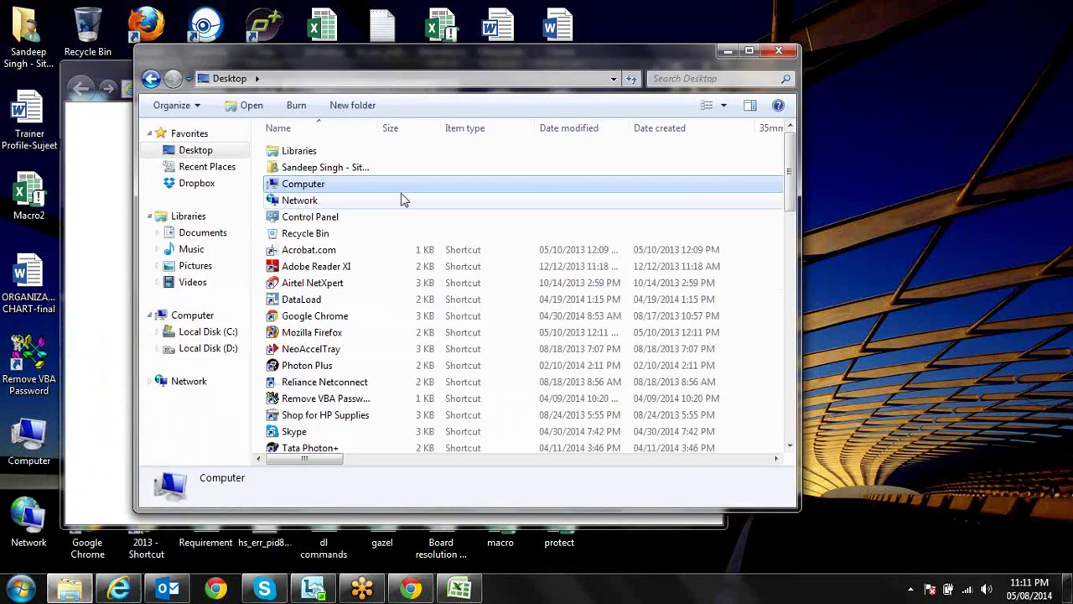
{"action": "key", "text": "alt"}
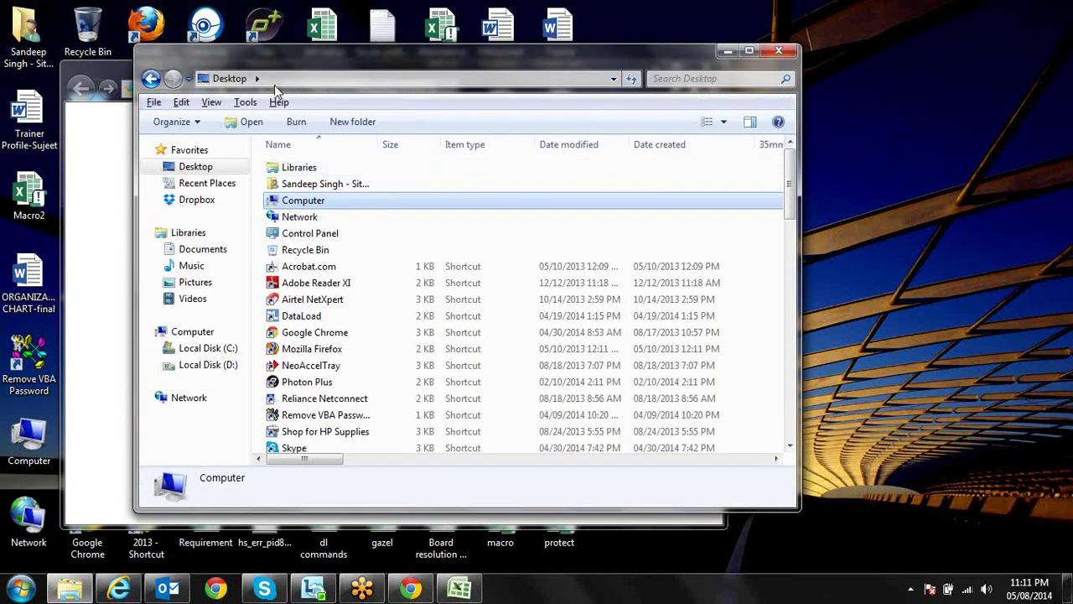
{"action": "left_click", "coordinate": [245, 101]}
{"action": "left_click", "coordinate": [290, 179]}
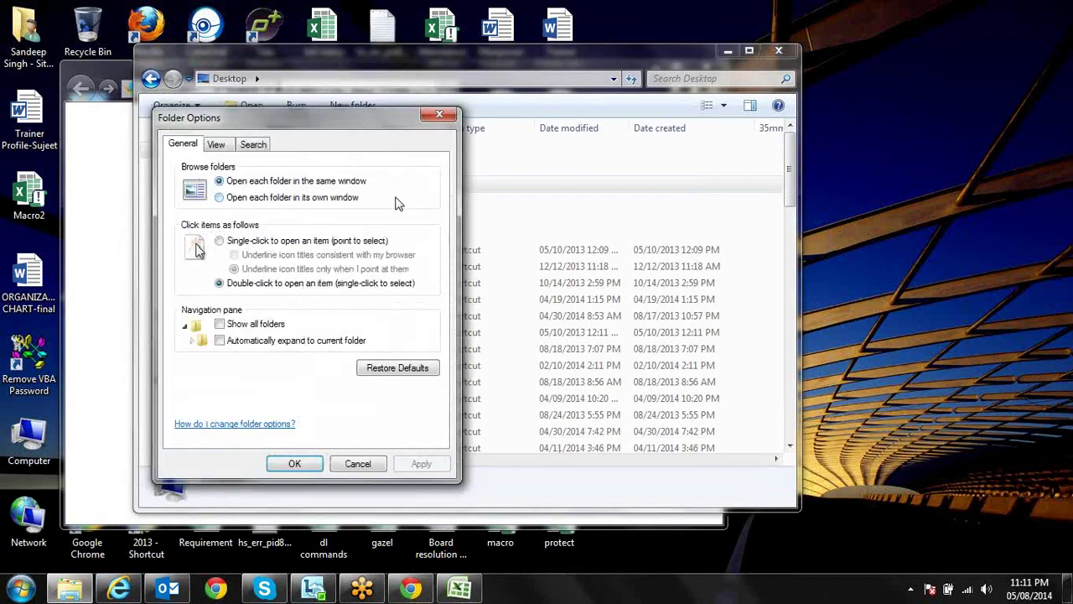
{"action": "left_click", "coordinate": [215, 145]}
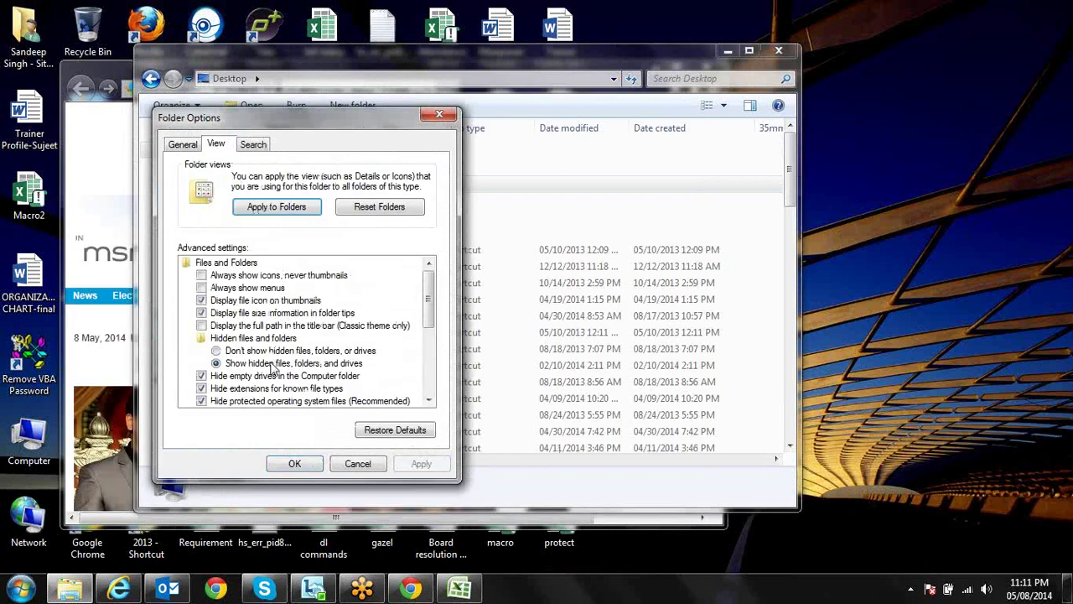
{"action": "left_click", "coordinate": [277, 351]}
{"action": "left_click", "coordinate": [422, 464]}
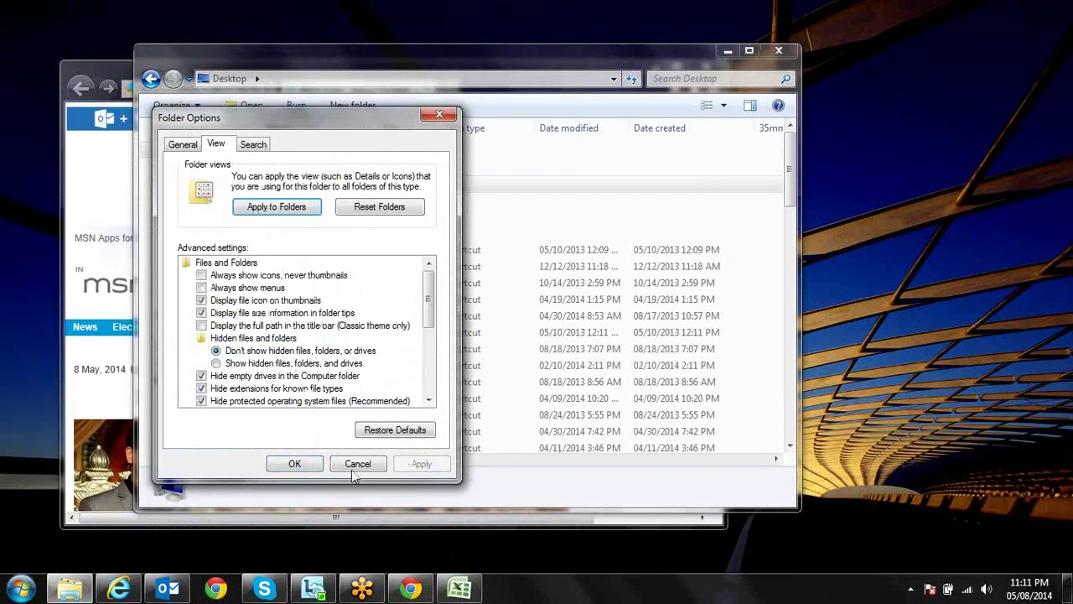
{"action": "left_click", "coordinate": [298, 463]}
{"action": "left_click", "coordinate": [782, 51]}
{"action": "left_click", "coordinate": [706, 67]}
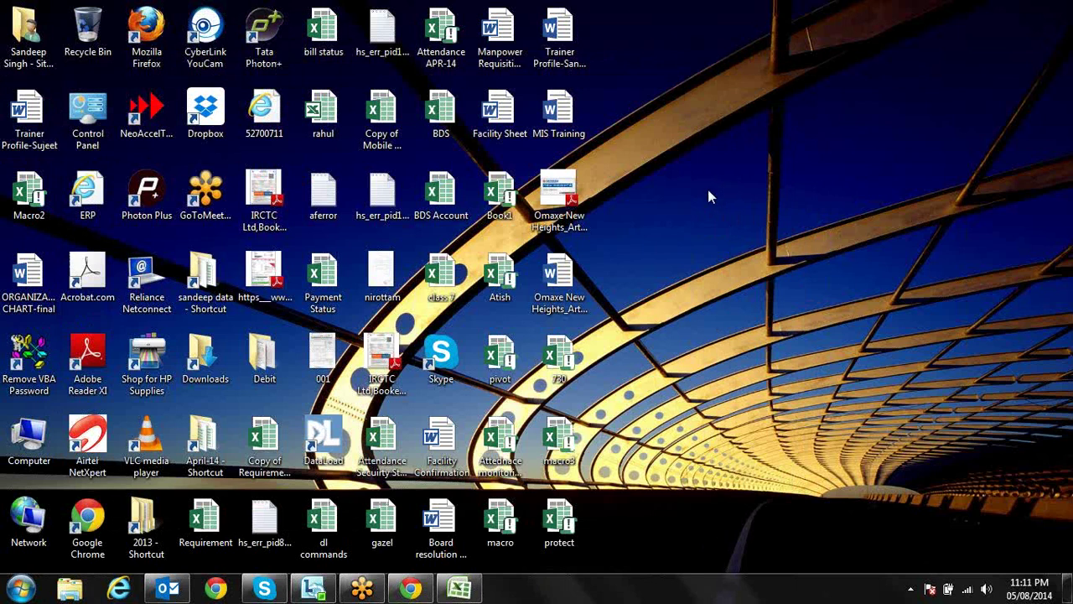
Step: Return to Book1 and confirm the protected D4:D10 values can't be deleted
{"action": "left_click", "coordinate": [458, 587]}
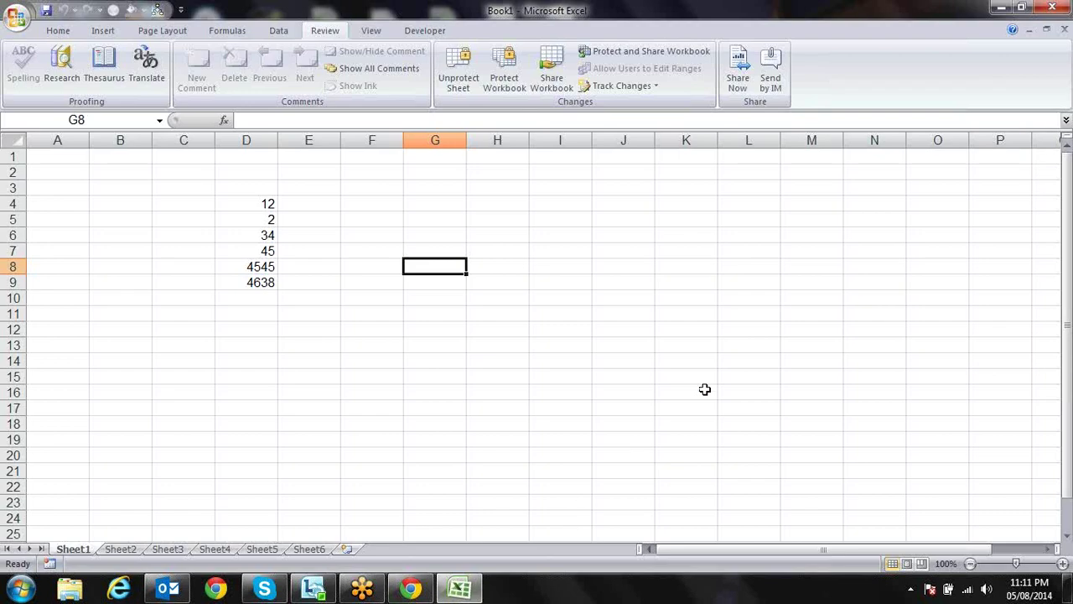
{"action": "left_click", "coordinate": [791, 231]}
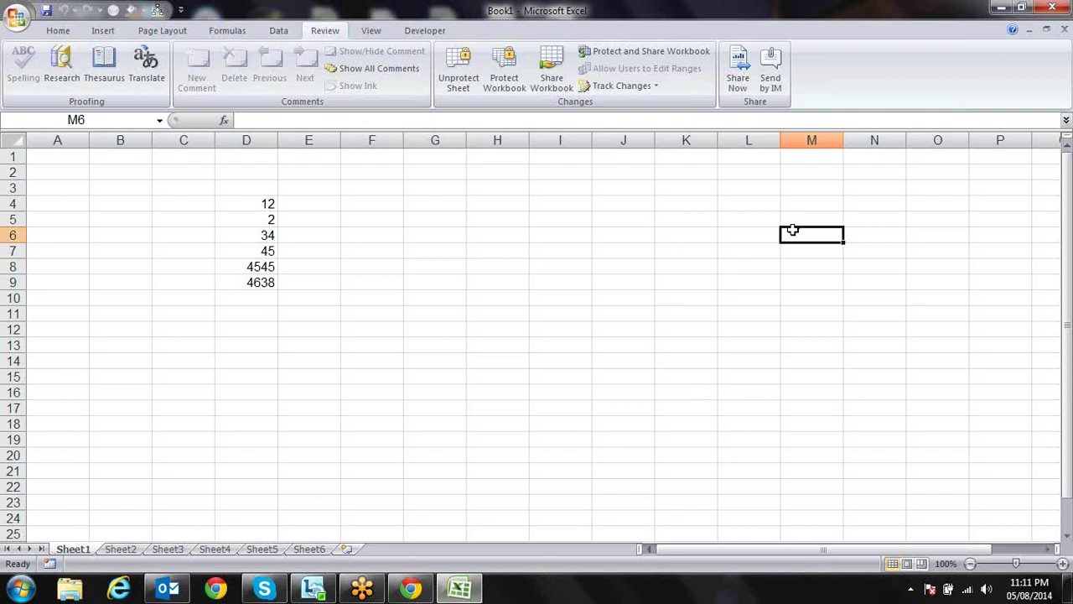
{"action": "left_click", "coordinate": [611, 206]}
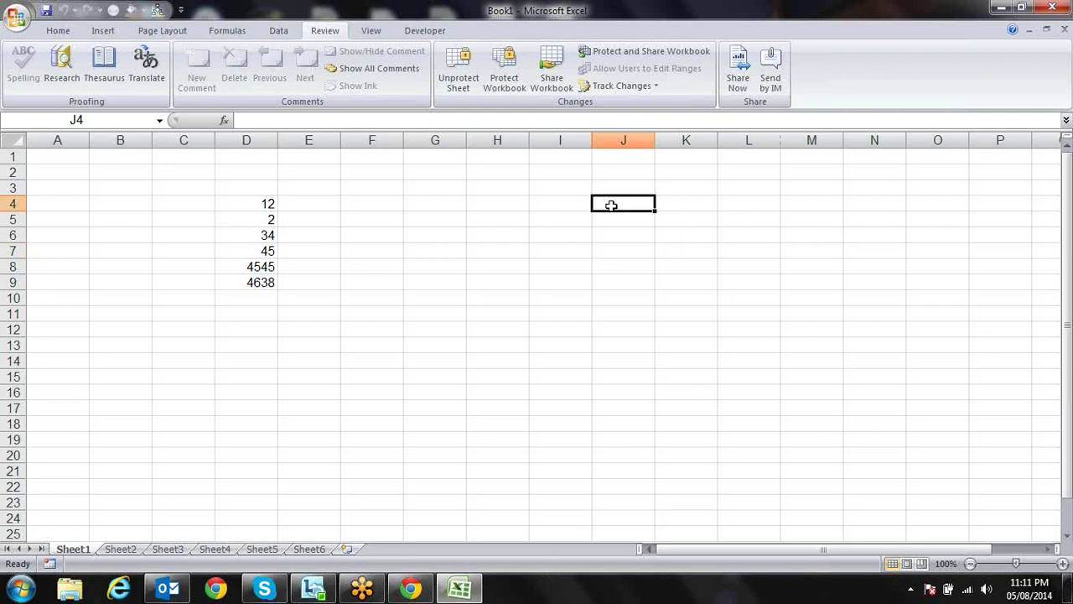
{"action": "left_click", "coordinate": [227, 30]}
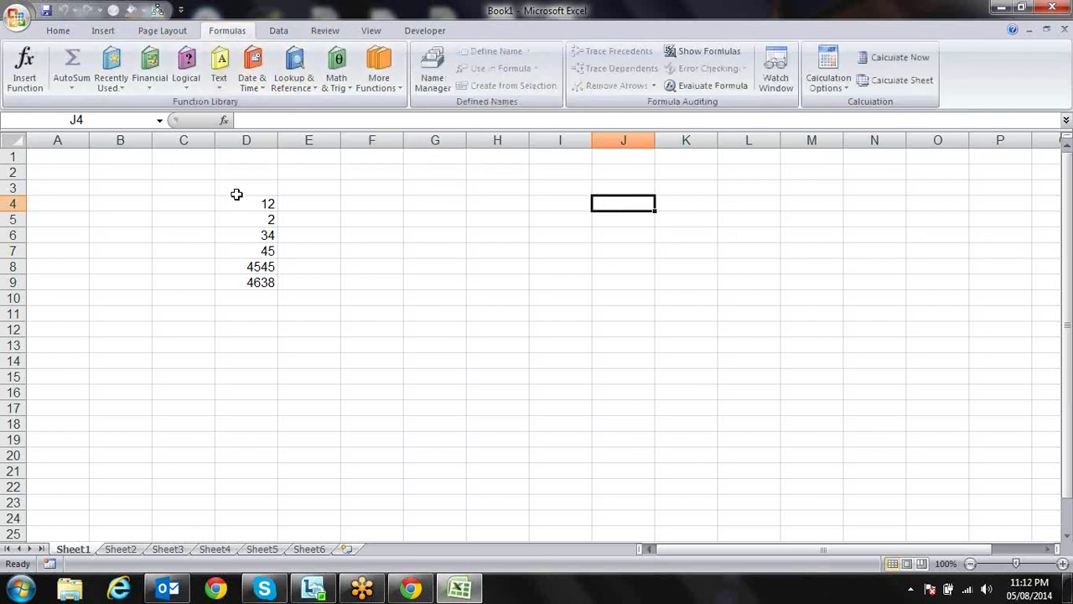
{"action": "left_click_drag", "start_coordinate": [241, 196], "coordinate": [268, 300]}
{"action": "key", "text": "Delete"}
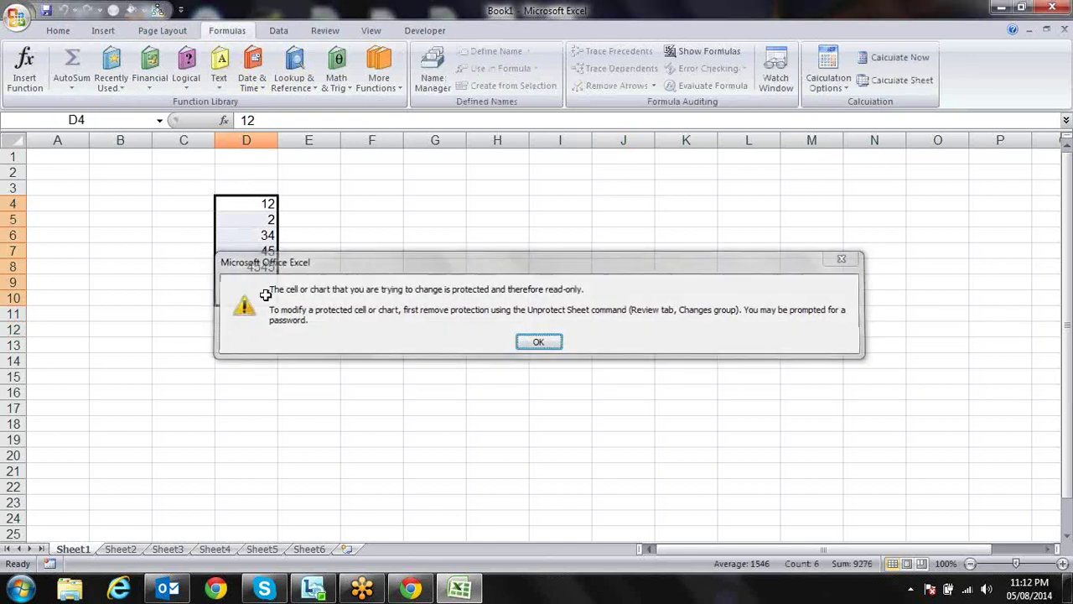
{"action": "key", "text": "Return"}
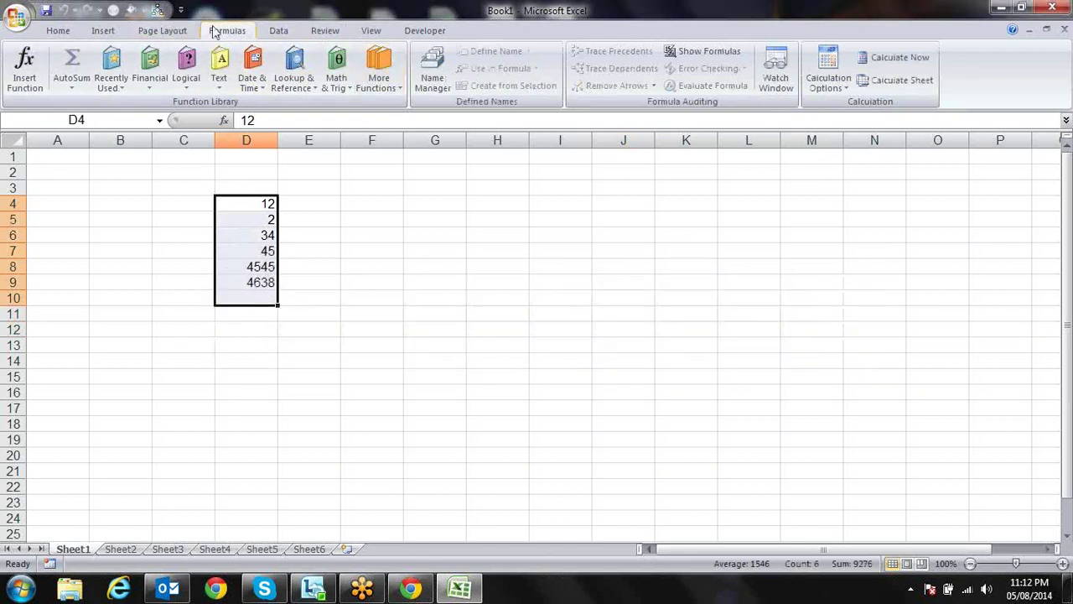
Step: Unprotect Sheet1 from the Review tab
{"action": "left_click", "coordinate": [333, 35]}
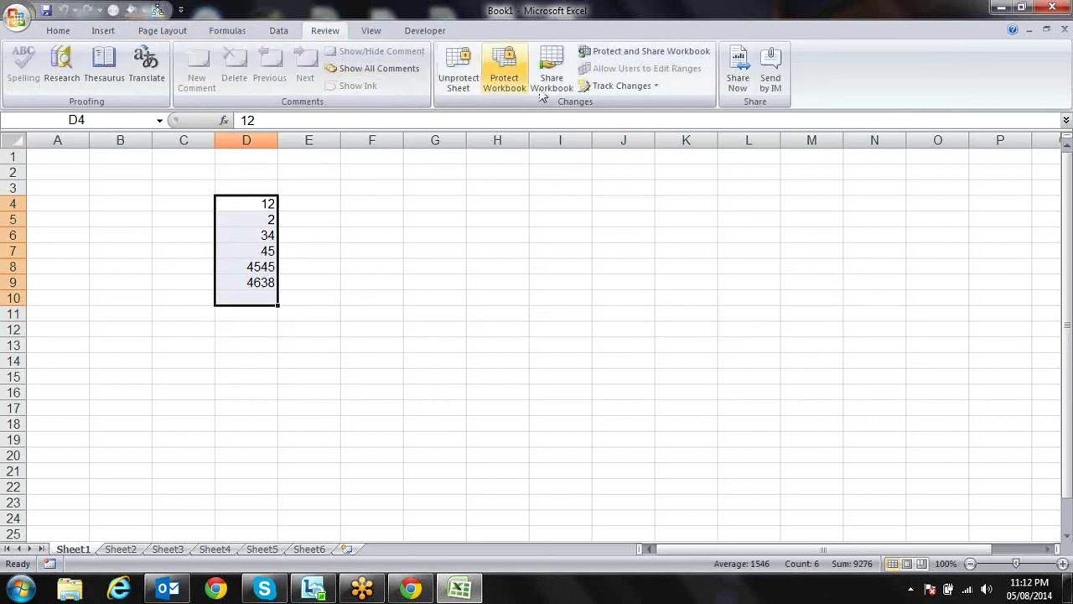
{"action": "left_click", "coordinate": [458, 71]}
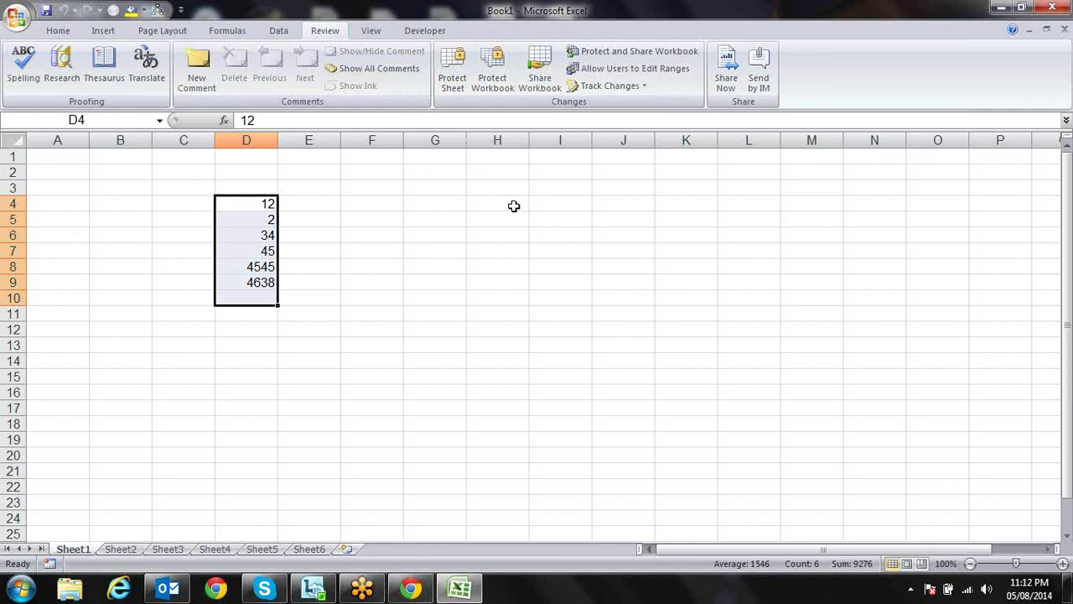
{"action": "key", "text": "Right"}
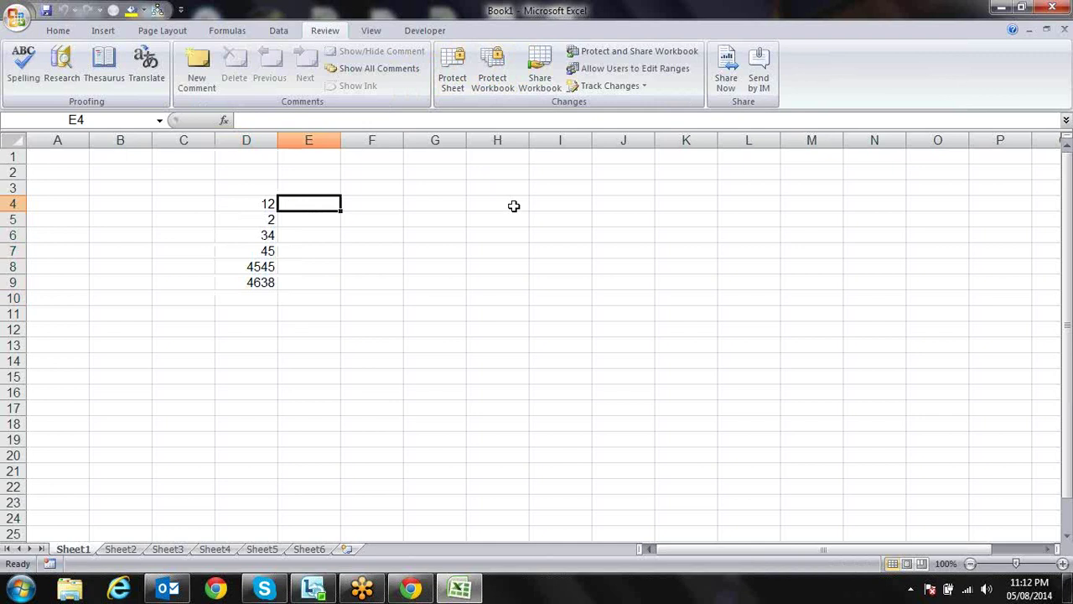
{"action": "left_click", "coordinate": [452, 68]}
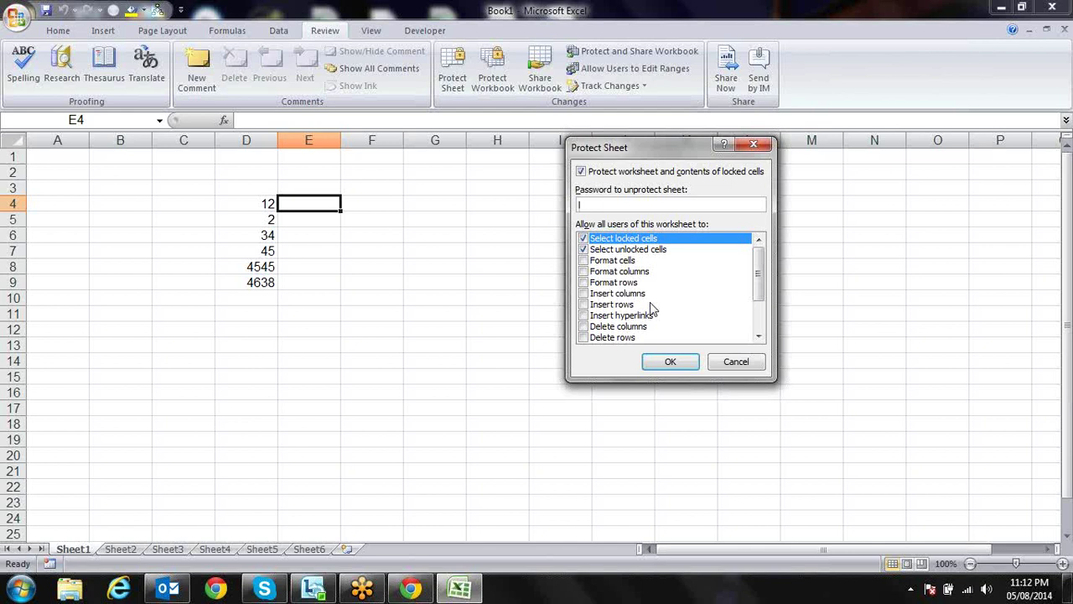
{"action": "left_click", "coordinate": [662, 272]}
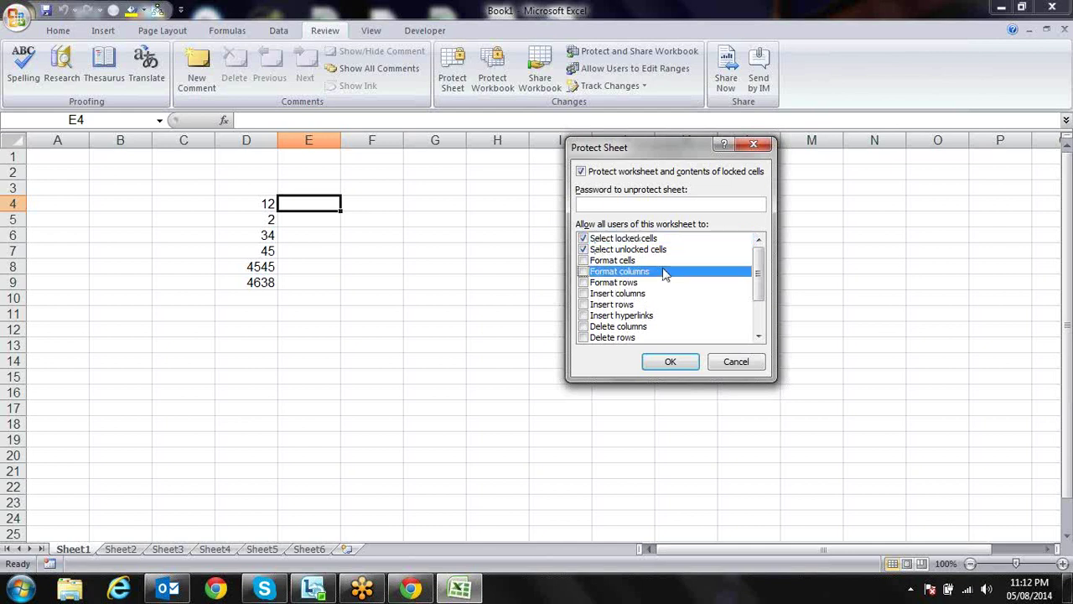
{"action": "left_click", "coordinate": [582, 261]}
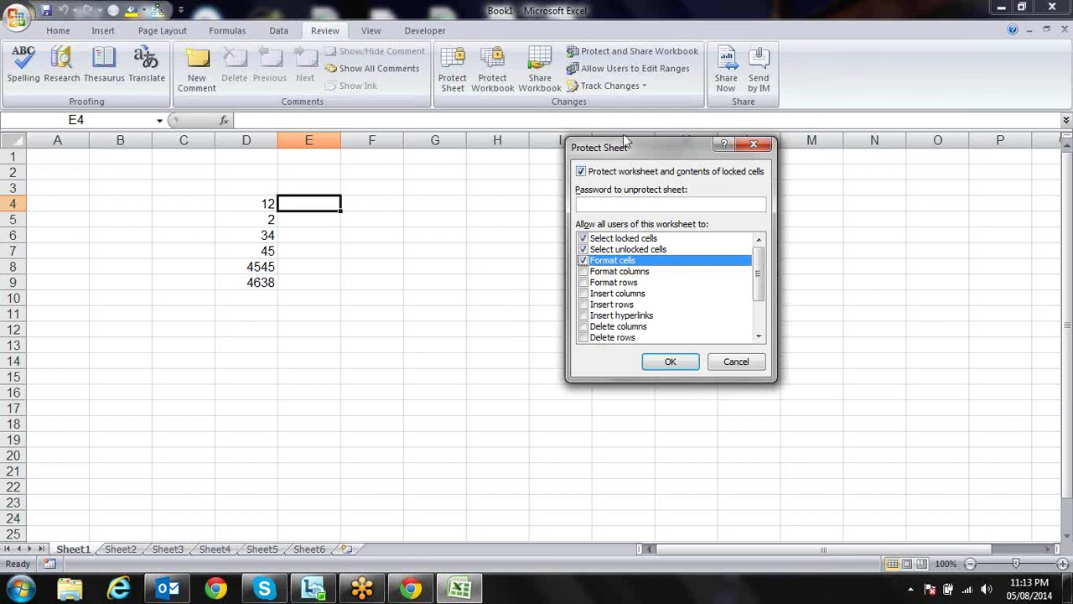
{"action": "left_click", "coordinate": [738, 361]}
{"action": "left_click", "coordinate": [460, 224]}
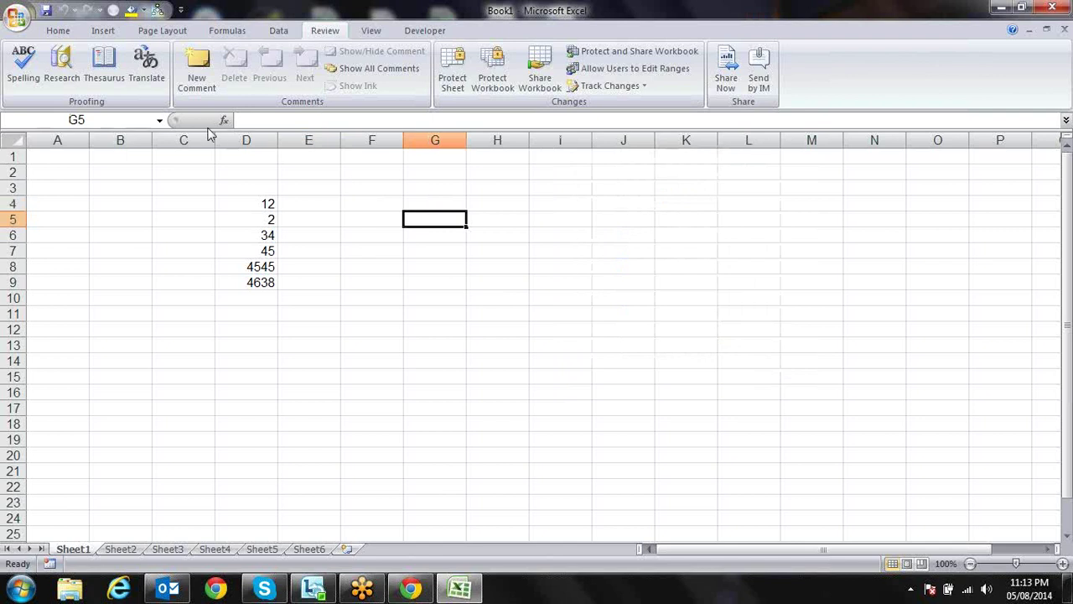
Step: Draw a rectangle across columns F to I labelled 'sdfsdfsdfs'
{"action": "left_click", "coordinate": [103, 31]}
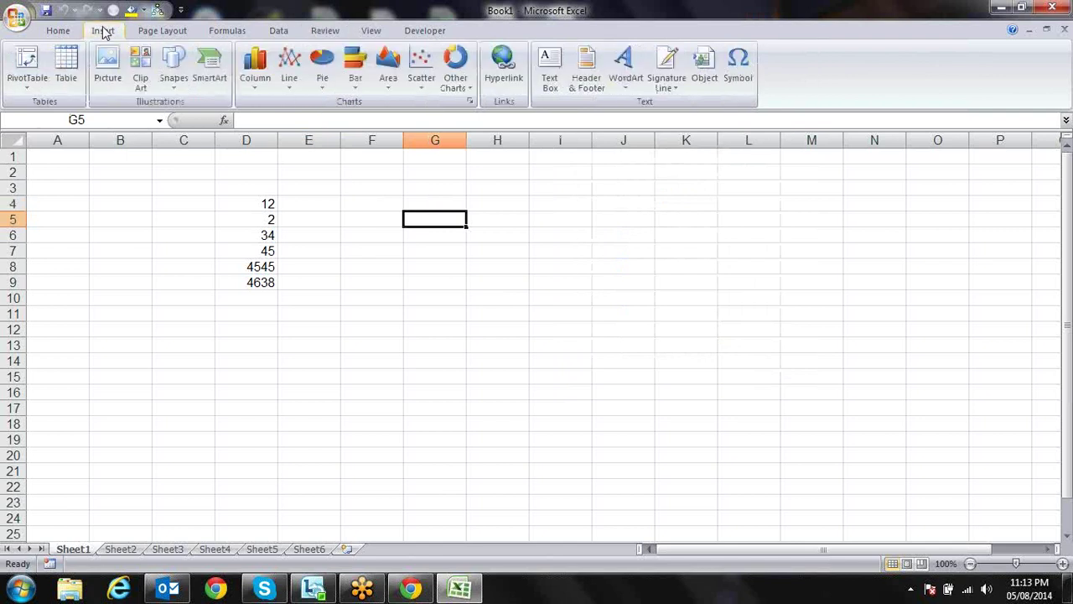
{"action": "left_click", "coordinate": [174, 69]}
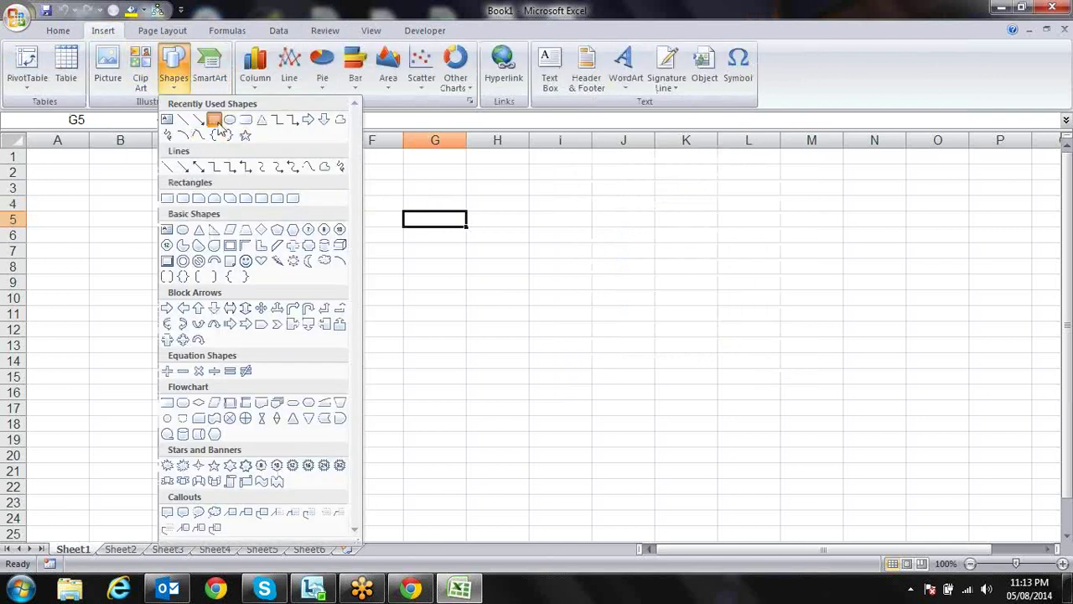
{"action": "left_click", "coordinate": [214, 119]}
{"action": "mouse_move", "coordinate": [364, 175]}
{"action": "left_mouse_down"}
{"action": "mouse_move", "coordinate": [429, 201]}
{"action": "mouse_move", "coordinate": [512, 207]}
{"action": "mouse_move", "coordinate": [545, 237]}
{"action": "left_mouse_up"}
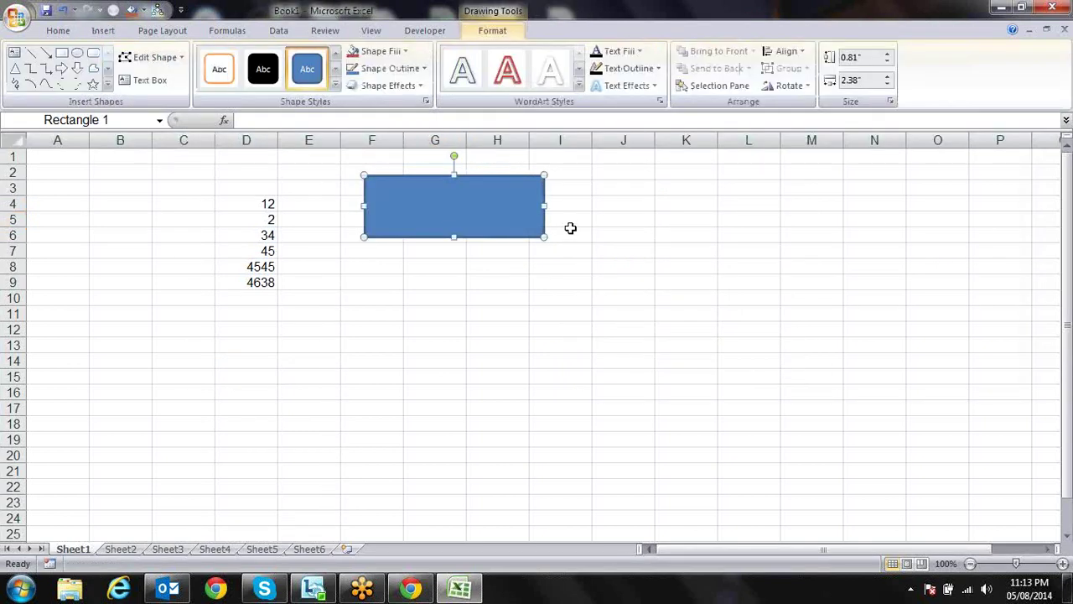
{"action": "type", "text": "sdfsdfsdfs"}
{"action": "left_click", "coordinate": [594, 291]}
Step: Apply a light red Shape Style to the rectangle
{"action": "left_click", "coordinate": [538, 220]}
{"action": "left_click", "coordinate": [334, 85]}
{"action": "left_click", "coordinate": [307, 200]}
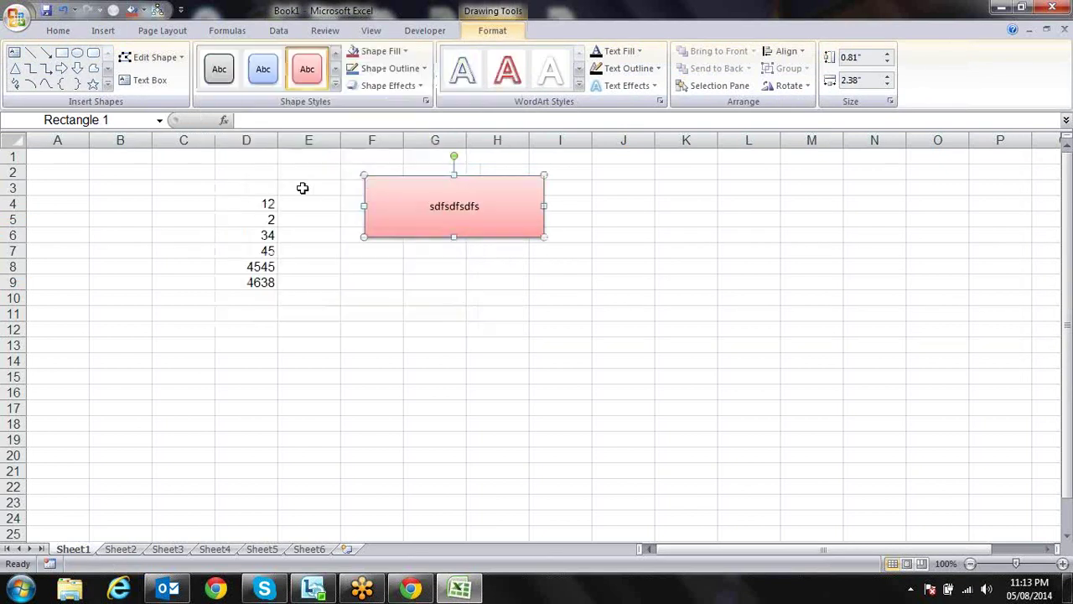
{"action": "left_click", "coordinate": [568, 279]}
{"action": "left_click", "coordinate": [496, 224]}
{"action": "right_click", "coordinate": [80, 553]}
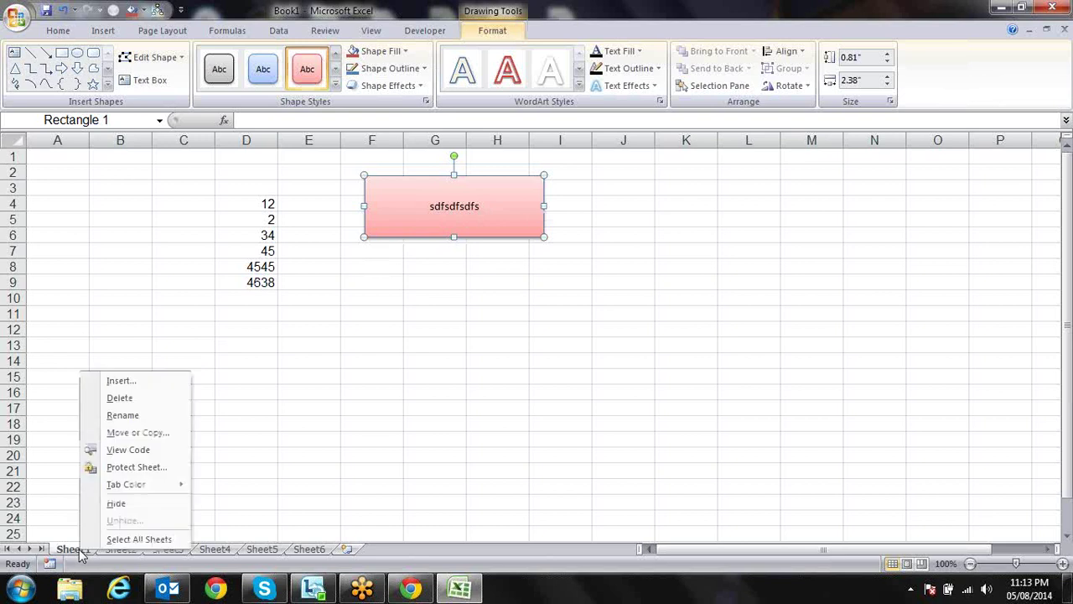
{"action": "left_click", "coordinate": [158, 468]}
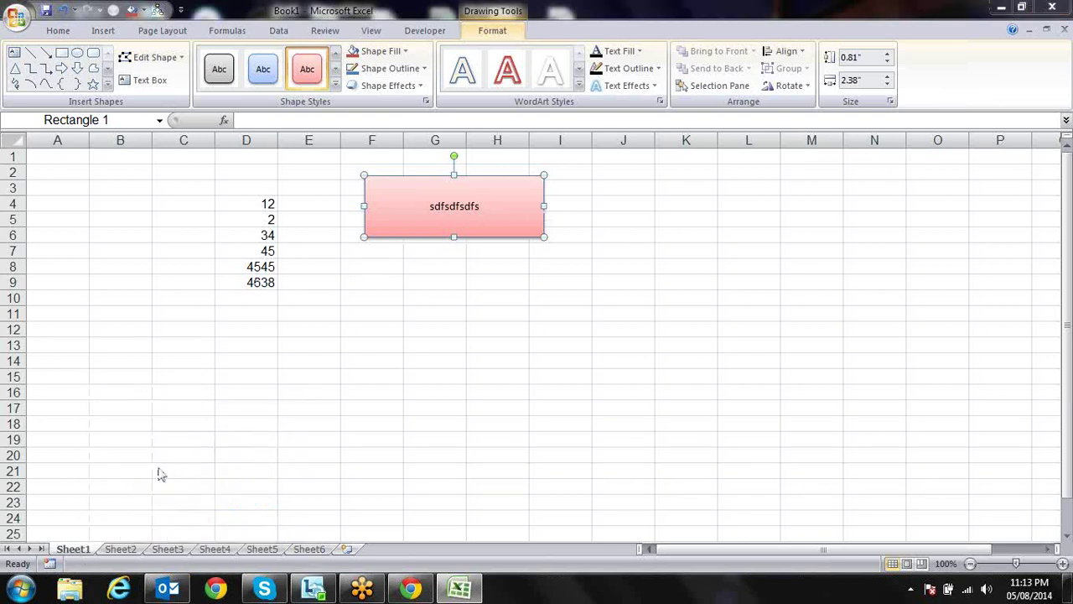
{"action": "scroll", "coordinate": [250, 461], "scroll_direction": "down", "scroll_amount": 2}
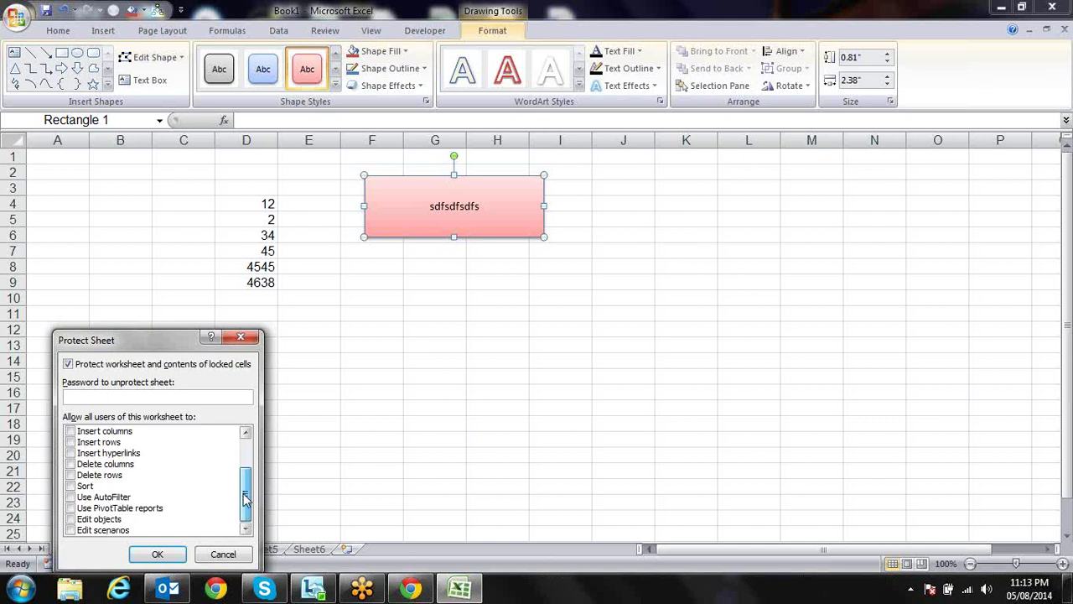
{"action": "left_click", "coordinate": [71, 519]}
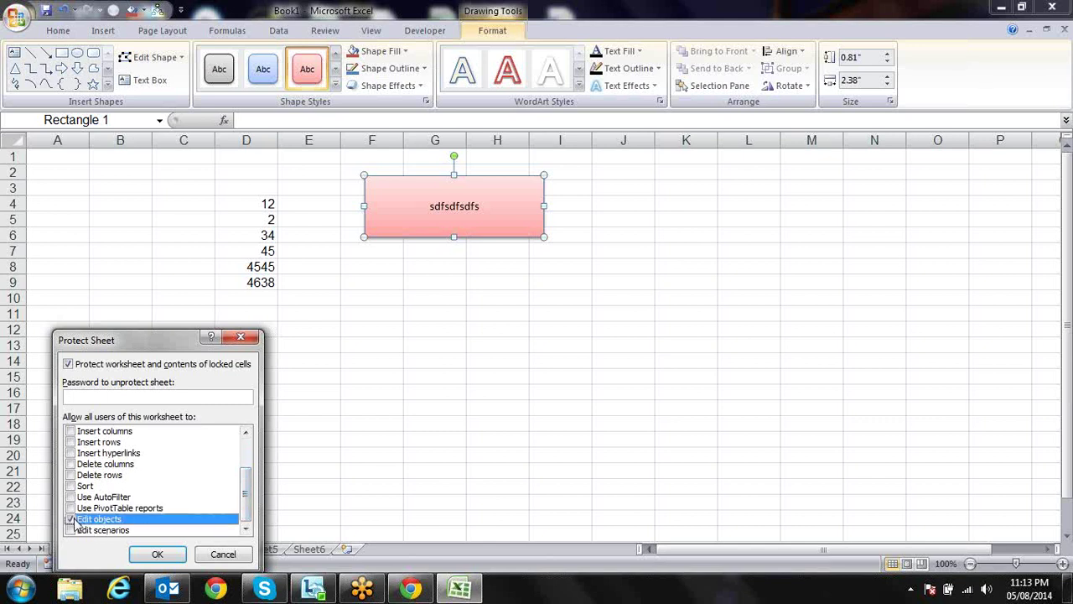
{"action": "left_click", "coordinate": [157, 555]}
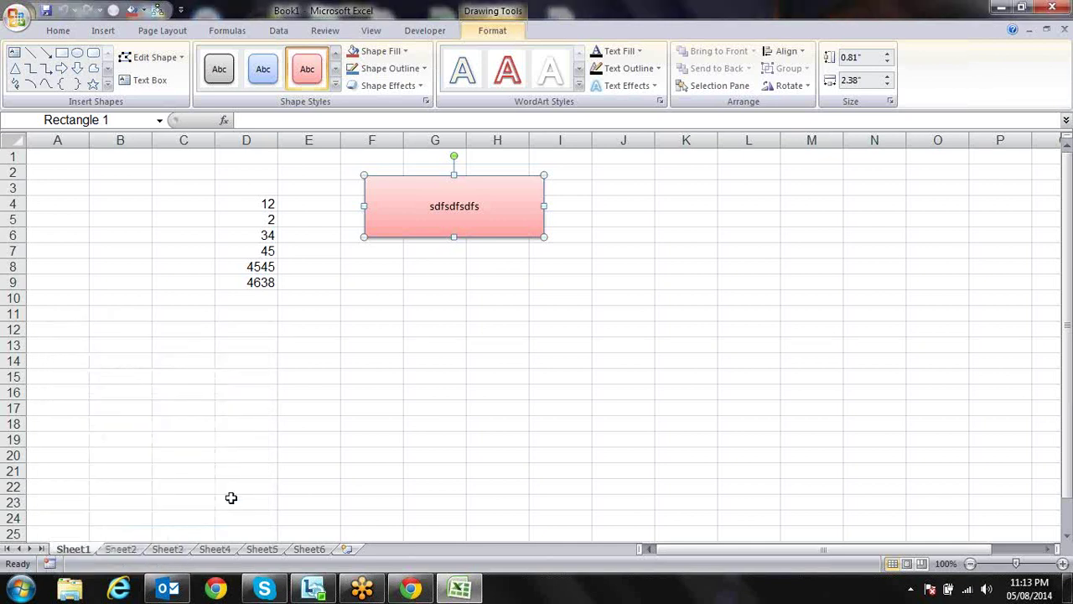
{"action": "left_click", "coordinate": [441, 359]}
{"action": "left_click", "coordinate": [469, 218]}
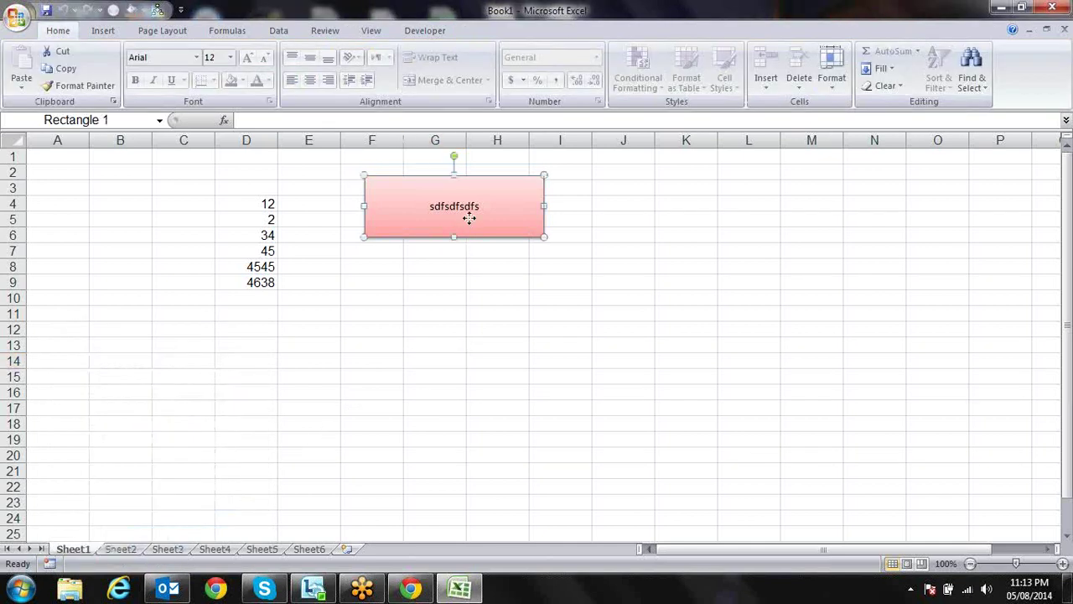
{"action": "left_click", "coordinate": [436, 360]}
{"action": "left_click", "coordinate": [484, 215]}
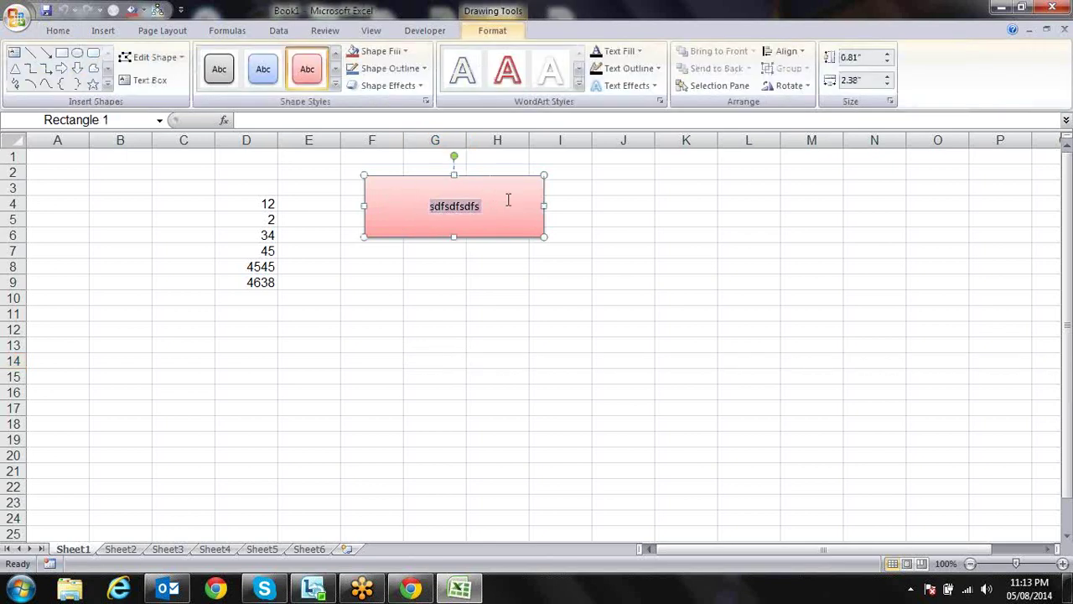
{"action": "left_click", "coordinate": [533, 277]}
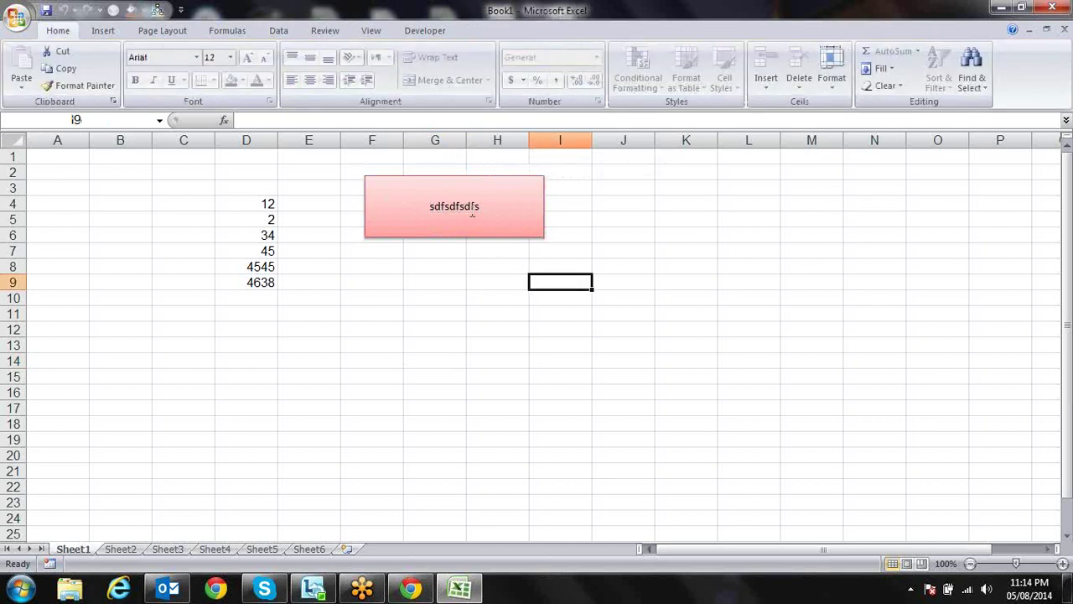
{"action": "left_click", "coordinate": [472, 207]}
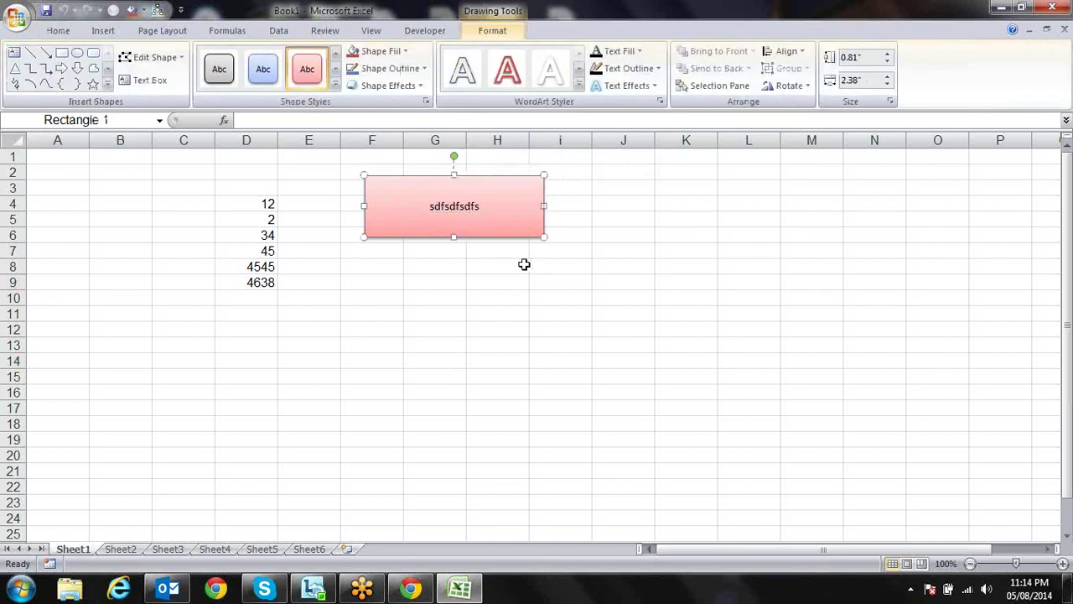
{"action": "left_click", "coordinate": [529, 330]}
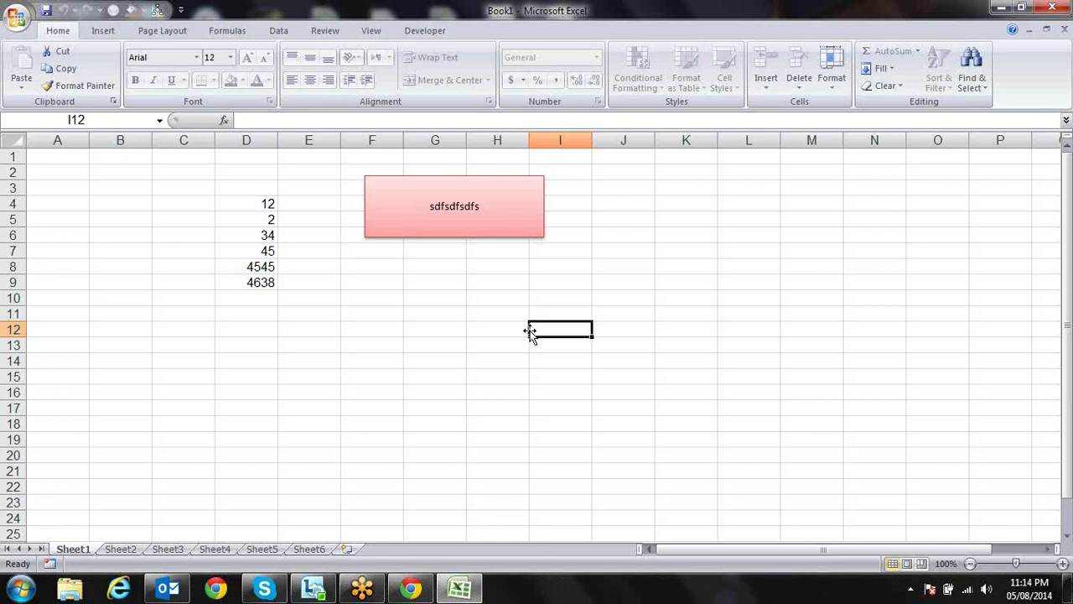
{"action": "left_click", "coordinate": [530, 210]}
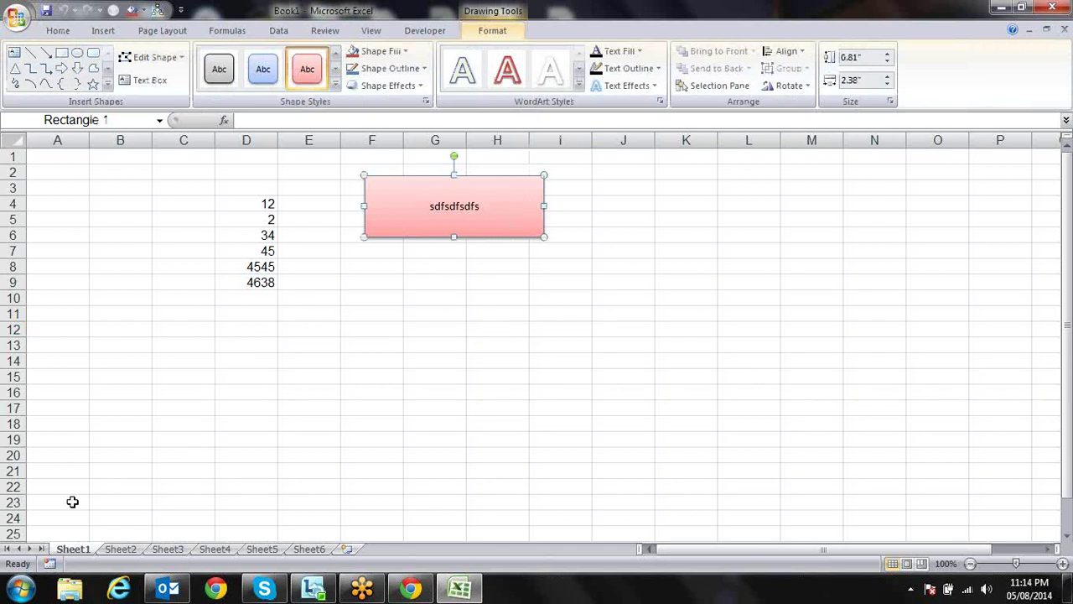
Step: Unprotect Sheet1, then protect it again with the Edit objects option unchecked
{"action": "right_click", "coordinate": [84, 557]}
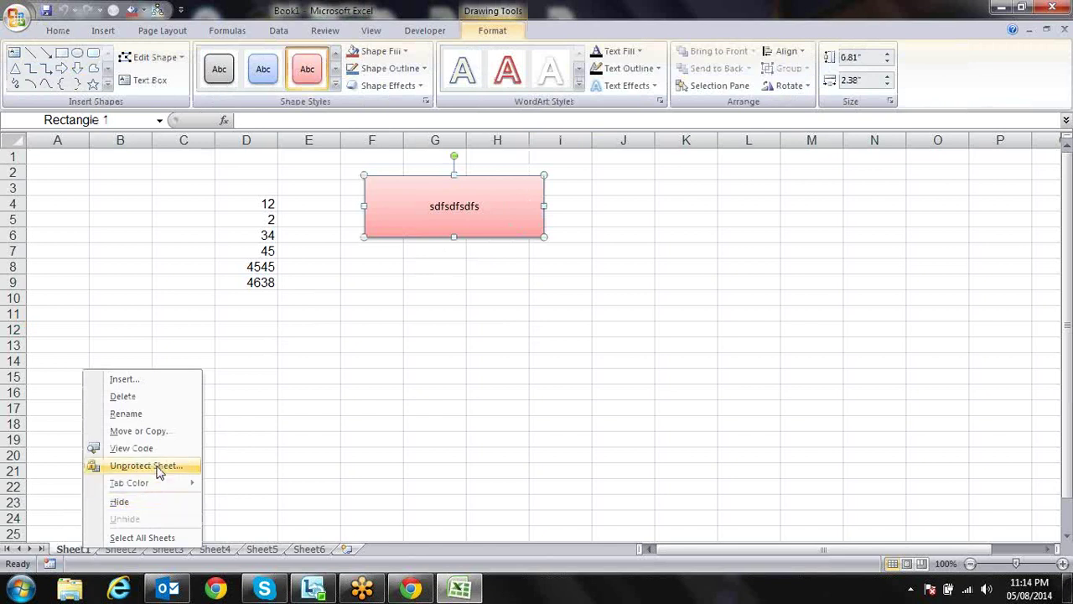
{"action": "left_click", "coordinate": [151, 465]}
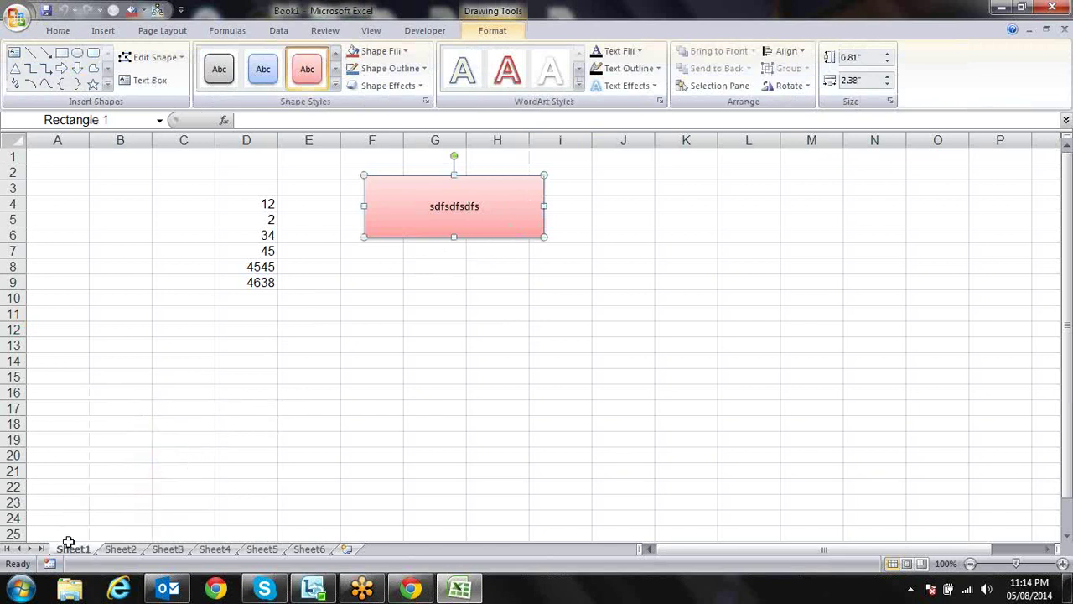
{"action": "right_click", "coordinate": [77, 555]}
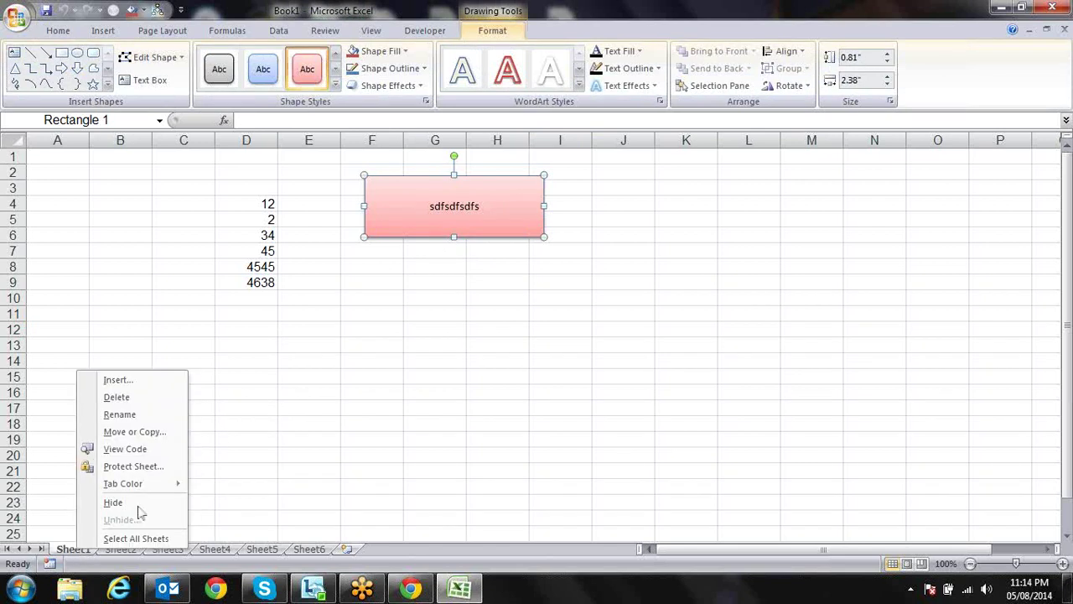
{"action": "left_click", "coordinate": [151, 465]}
{"action": "left_click", "coordinate": [243, 528]}
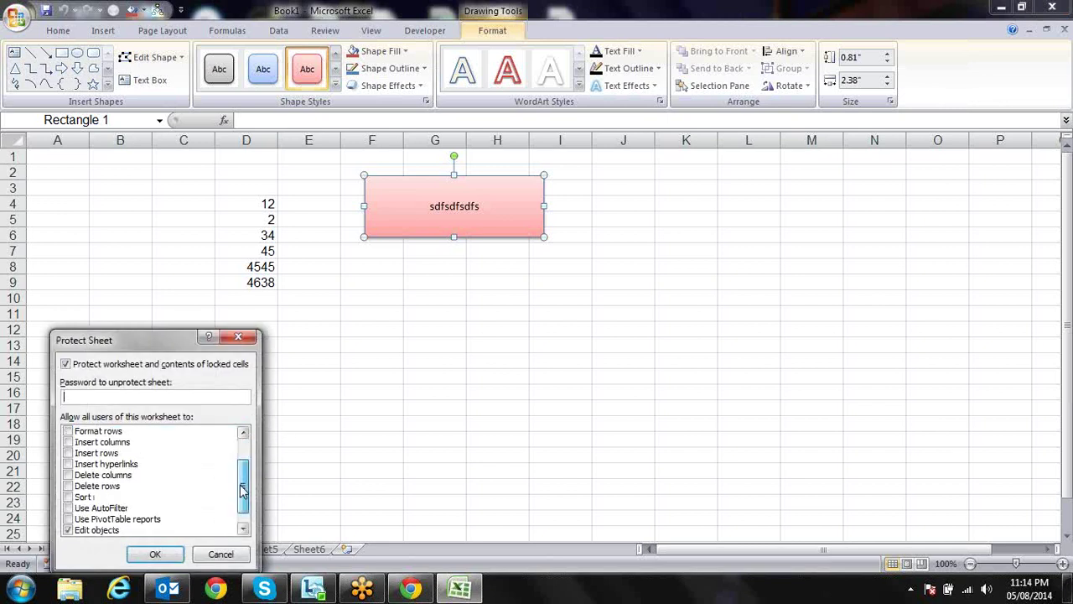
{"action": "left_click", "coordinate": [69, 520]}
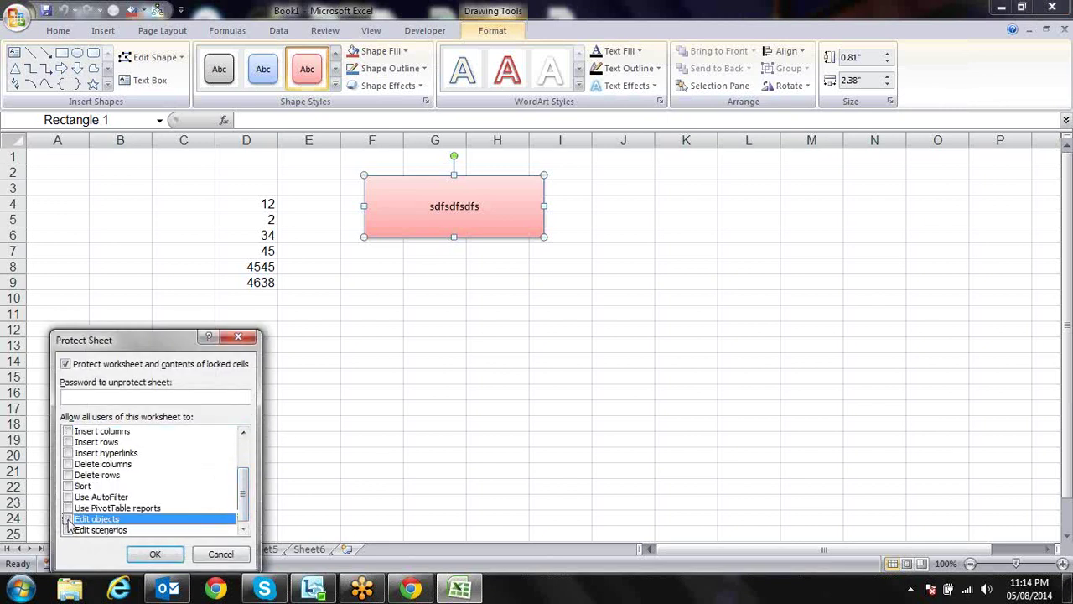
{"action": "left_click", "coordinate": [151, 555]}
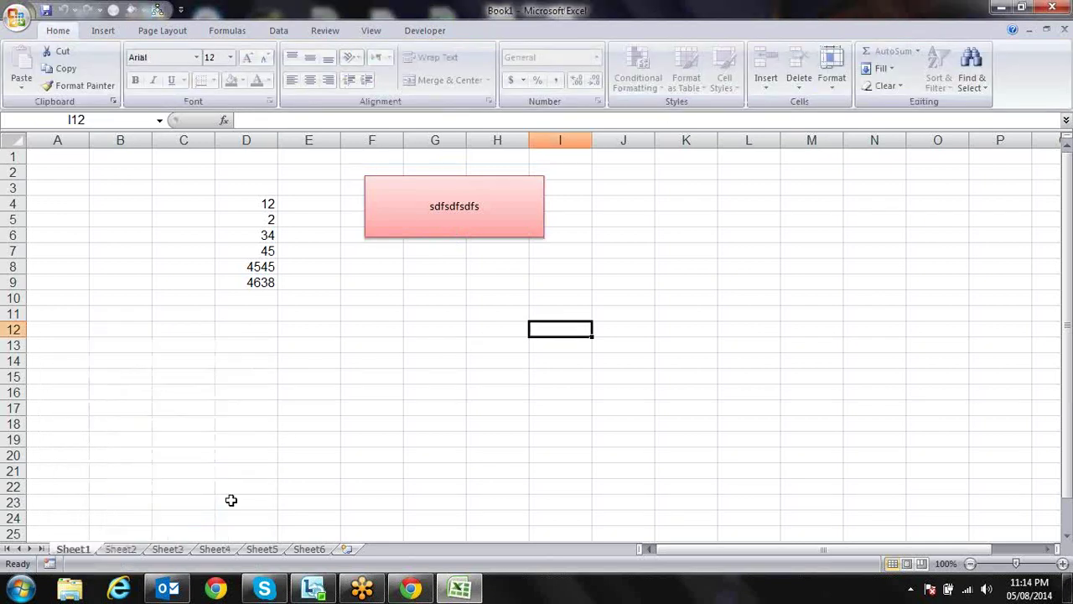
{"action": "left_click", "coordinate": [364, 408]}
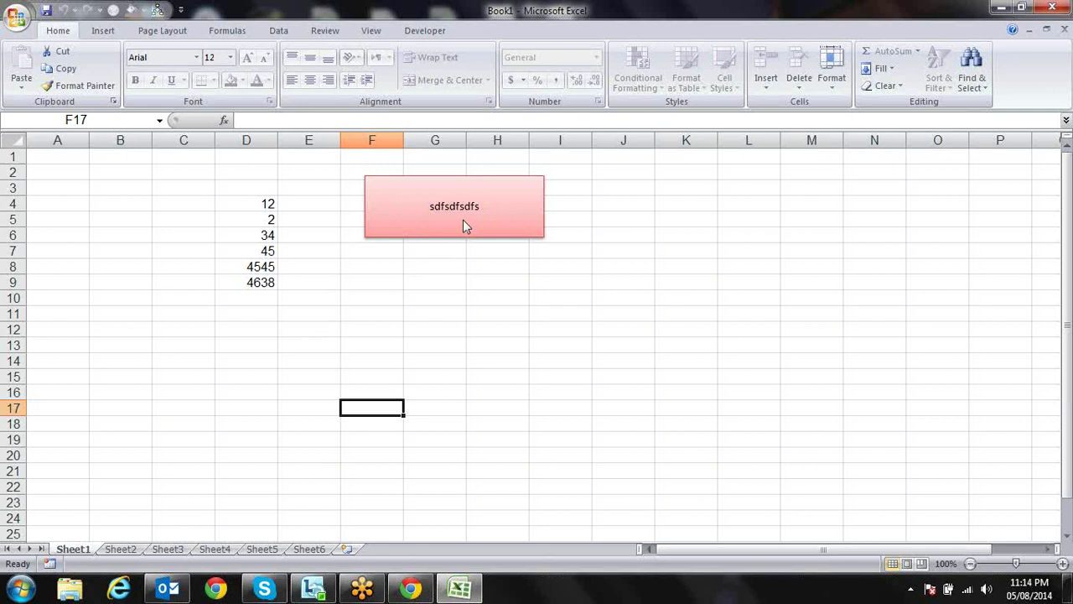
Step: Unprotect Sheet1, then protect it again with Edit objects checked
{"action": "right_click", "coordinate": [79, 550]}
{"action": "left_click", "coordinate": [154, 464]}
{"action": "right_click", "coordinate": [75, 551]}
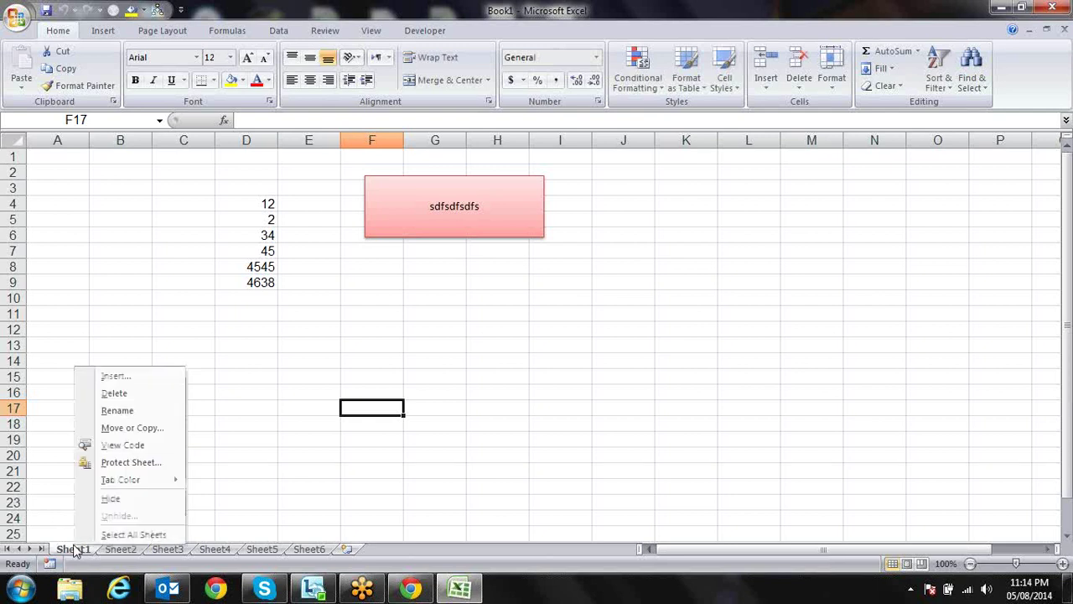
{"action": "left_click", "coordinate": [147, 463]}
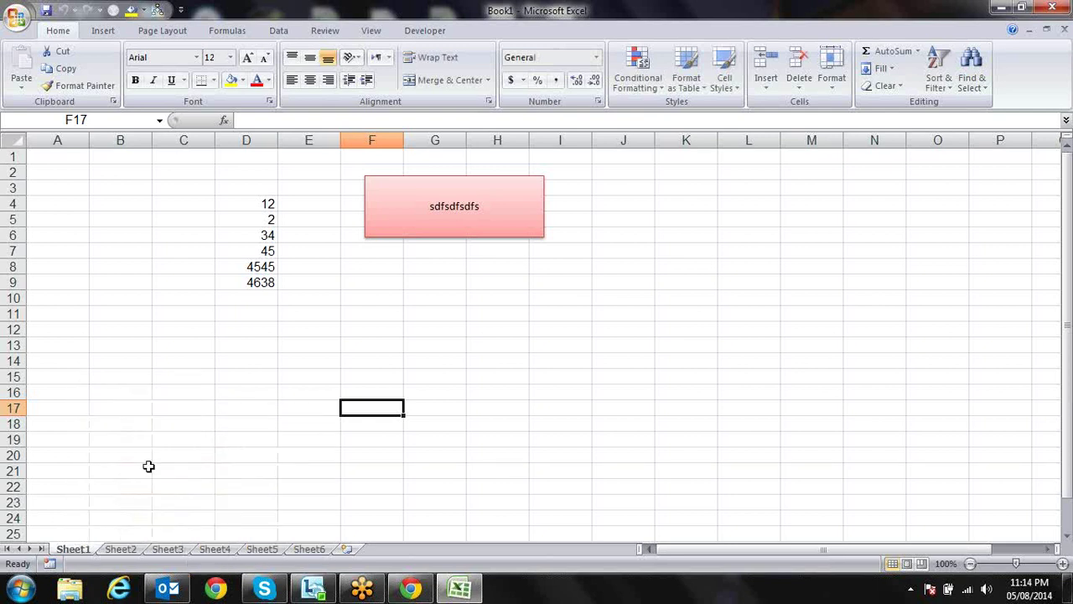
{"action": "scroll", "coordinate": [235, 457], "scroll_direction": "down", "scroll_amount": 3}
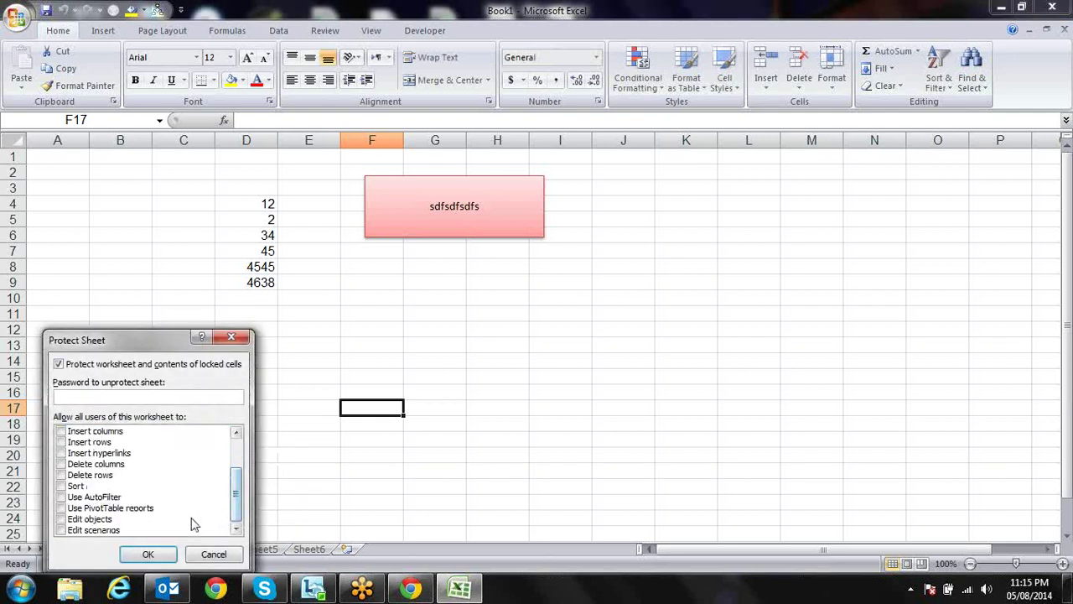
{"action": "left_click", "coordinate": [106, 521]}
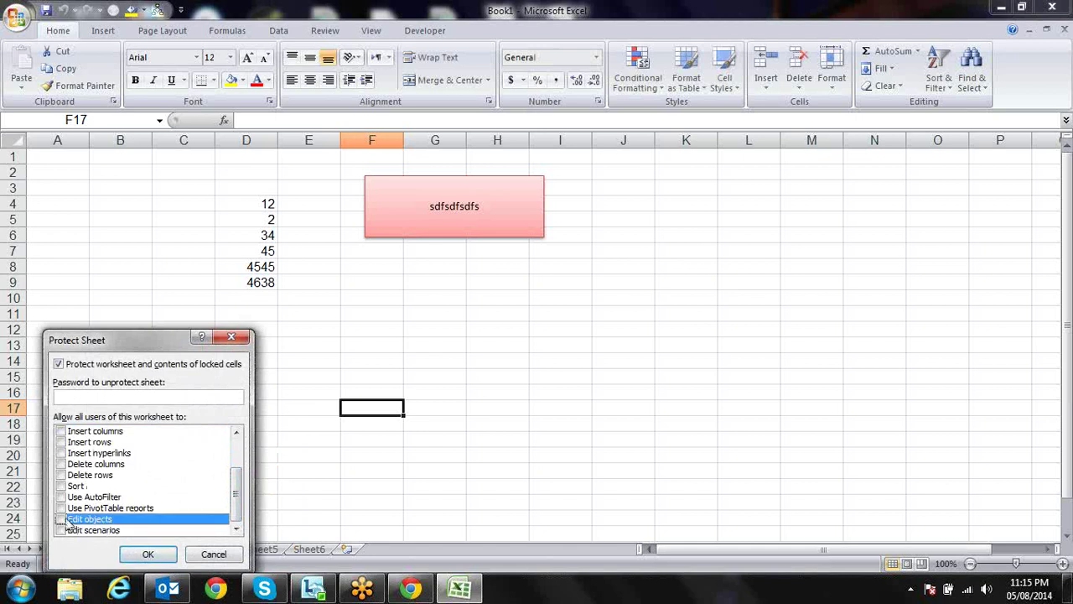
{"action": "left_click", "coordinate": [151, 558]}
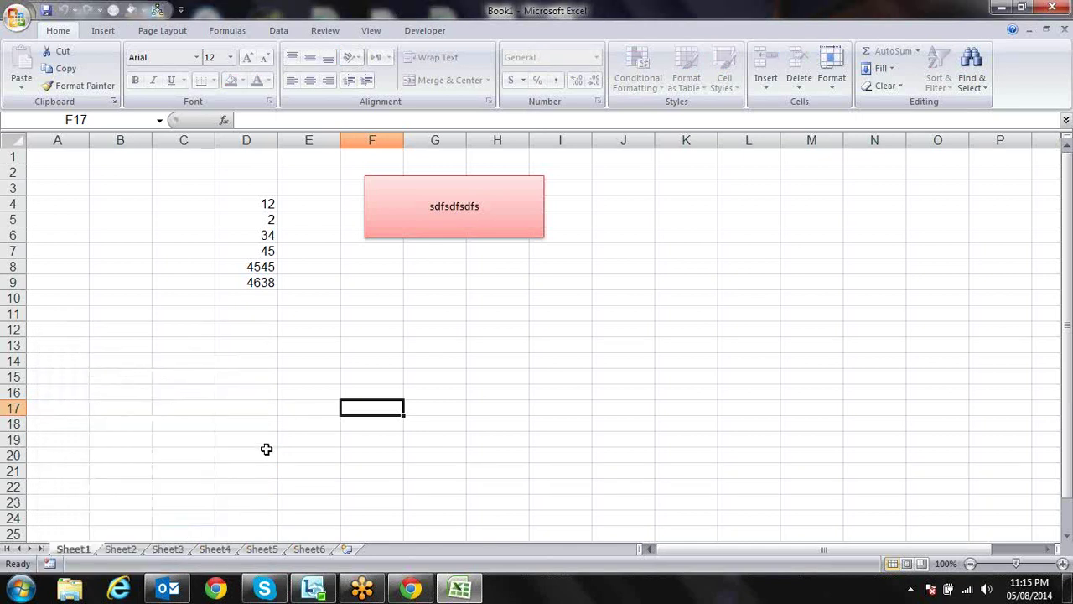
Step: Test that the pink rectangle can still be selected on the protected sheet
{"action": "left_click", "coordinate": [425, 226]}
{"action": "left_click", "coordinate": [461, 279]}
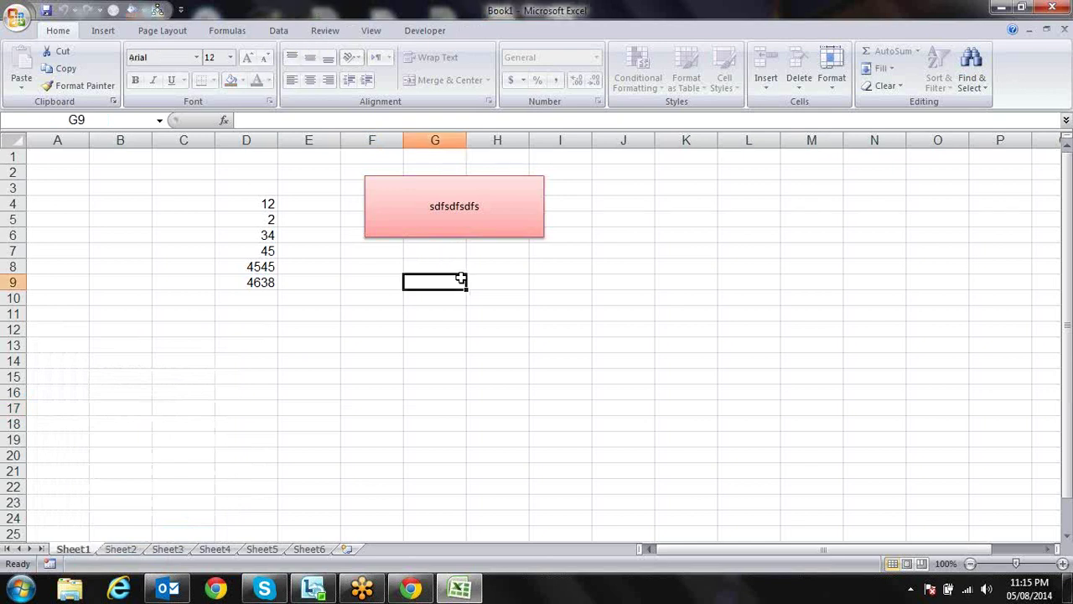
{"action": "left_click", "coordinate": [478, 193]}
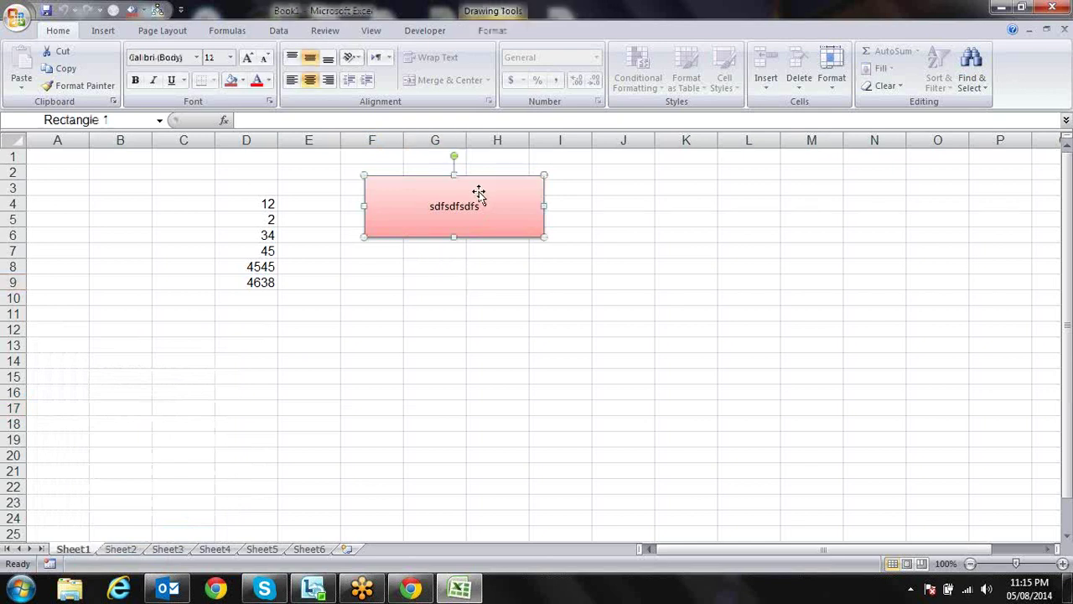
{"action": "left_click", "coordinate": [473, 245]}
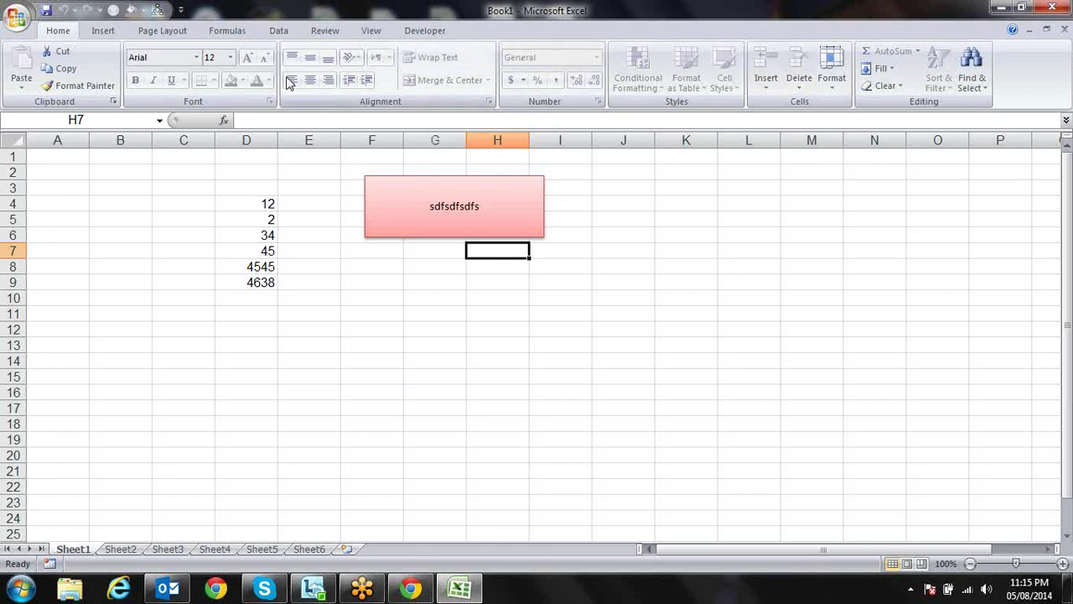
Step: Browse the Insert, Page Layout, Review, Data and Formulas tabs, collapsing and restoring the ribbon, ending on Formulas
{"action": "left_click", "coordinate": [122, 34]}
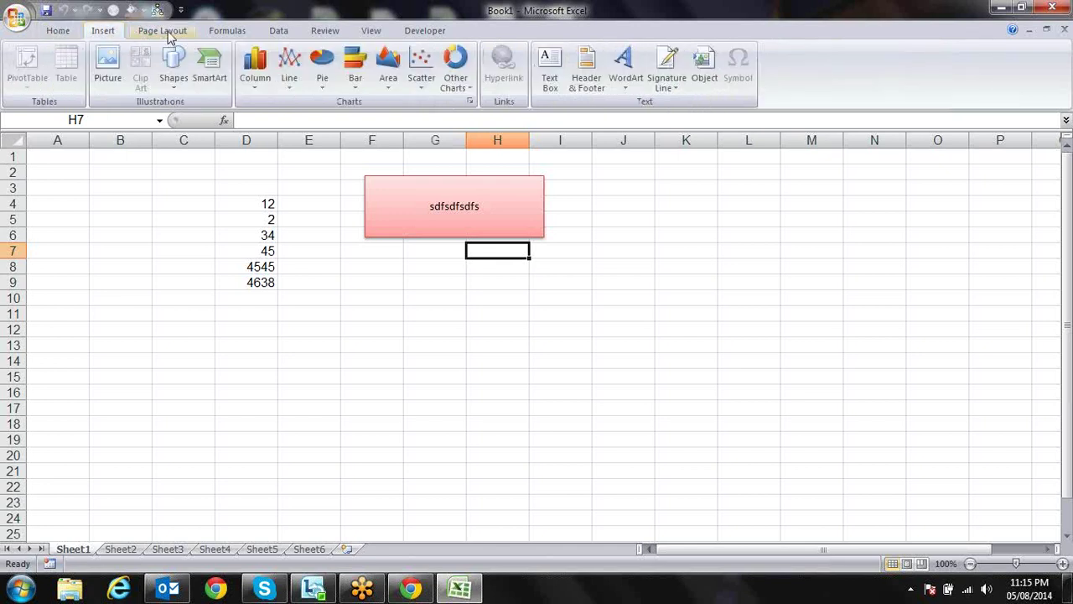
{"action": "double_click", "coordinate": [168, 31]}
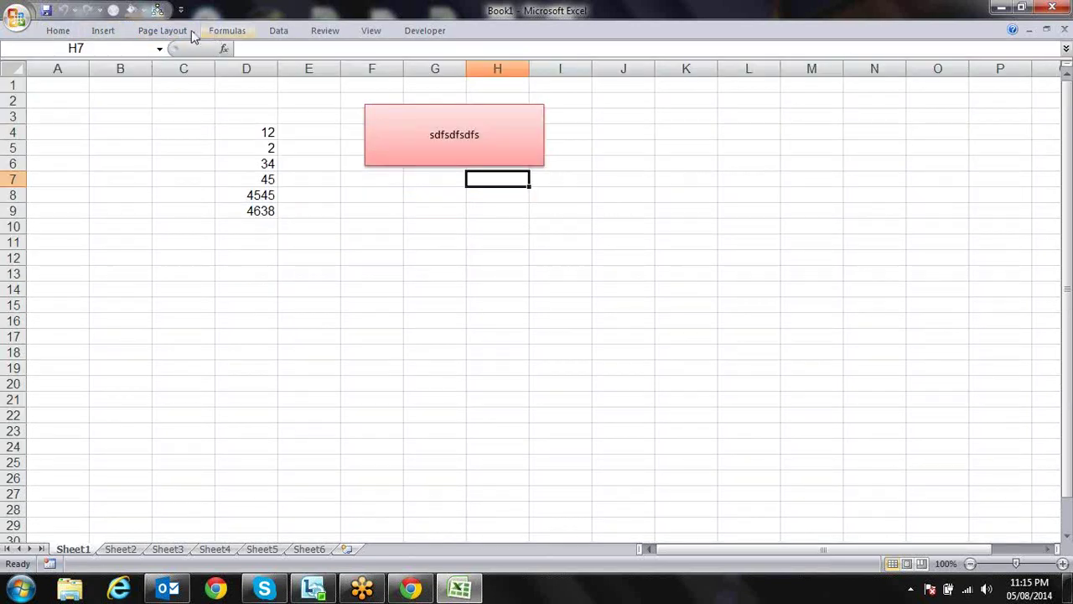
{"action": "double_click", "coordinate": [156, 32]}
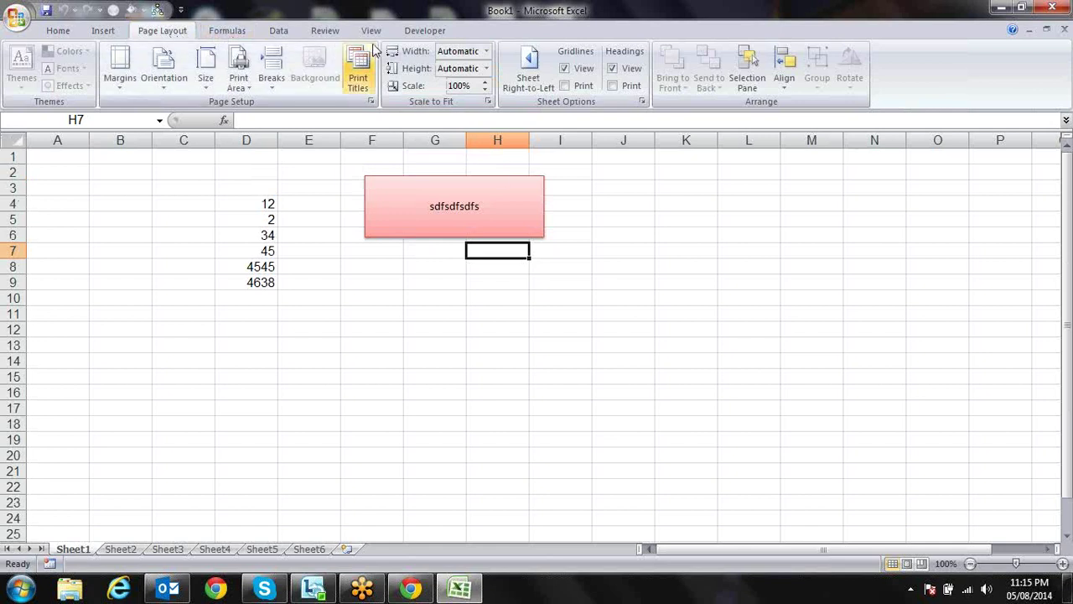
{"action": "left_click", "coordinate": [322, 32]}
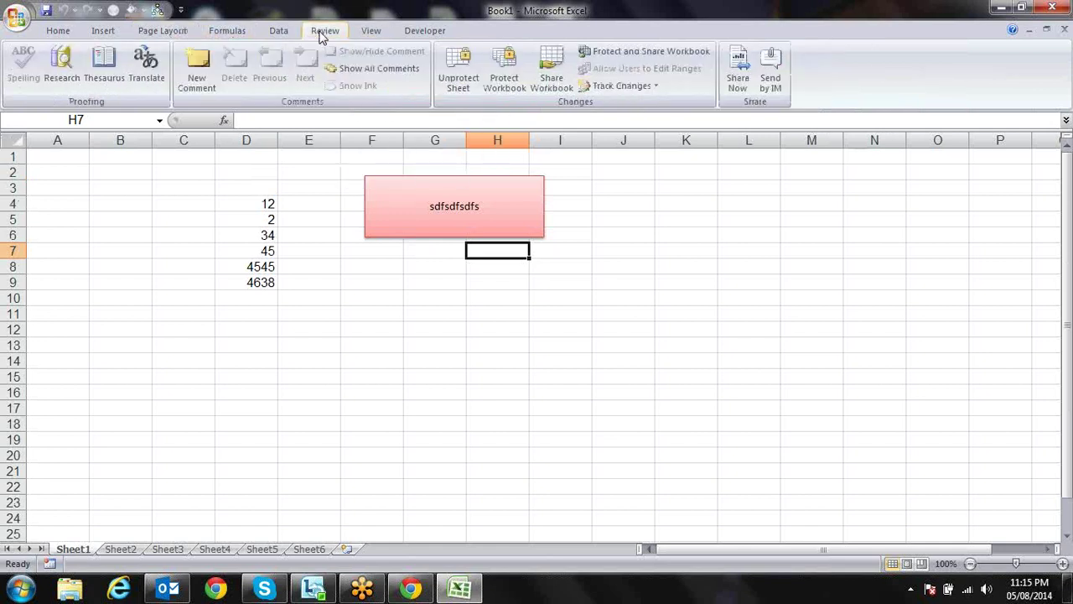
{"action": "left_click", "coordinate": [273, 33]}
{"action": "left_click", "coordinate": [243, 34]}
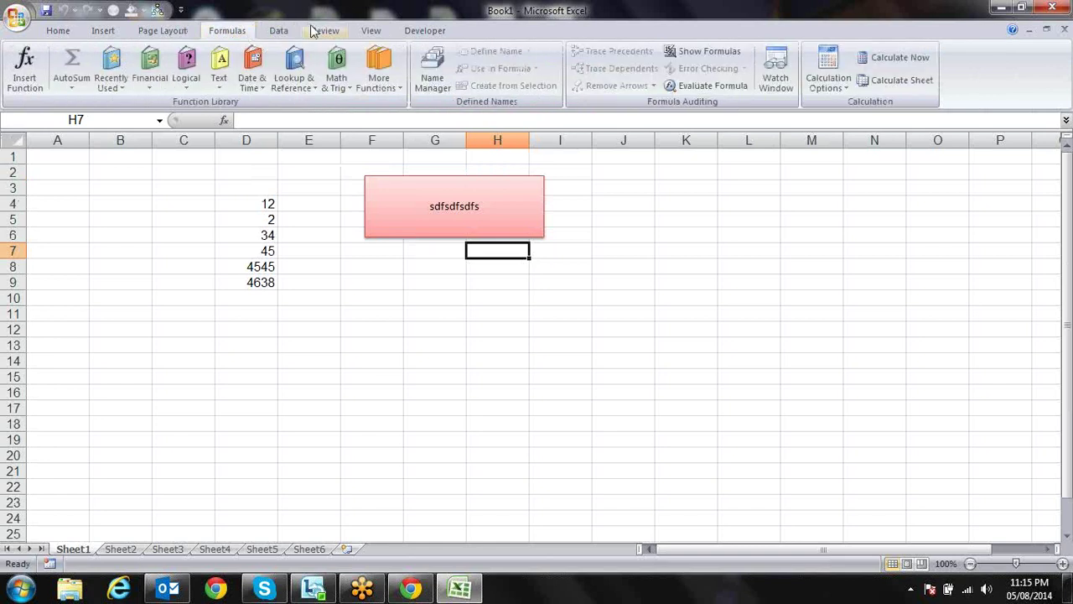
{"action": "left_click", "coordinate": [323, 32]}
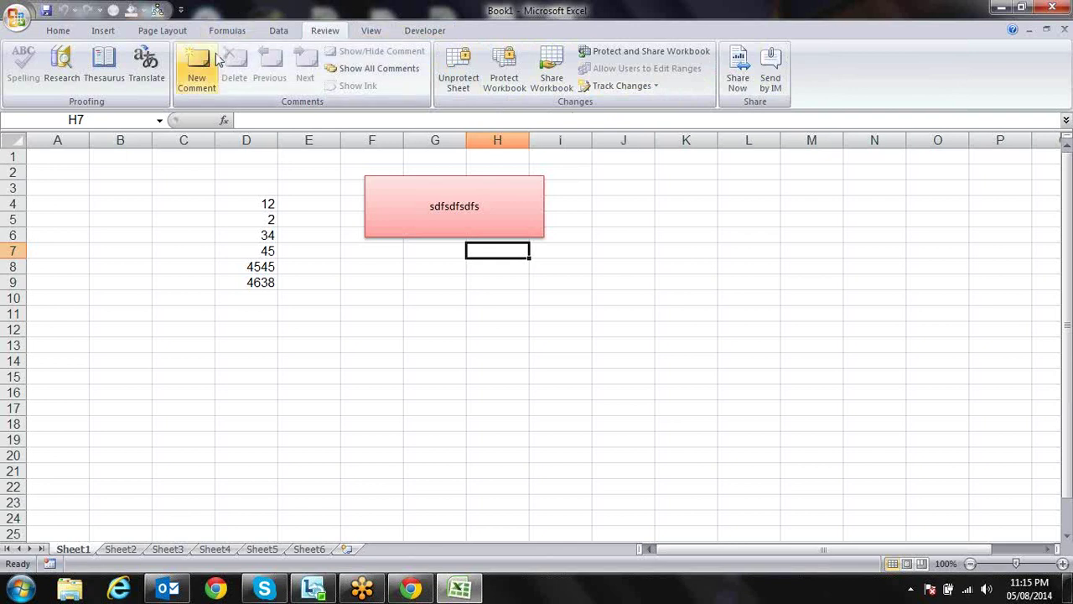
{"action": "left_click", "coordinate": [234, 31]}
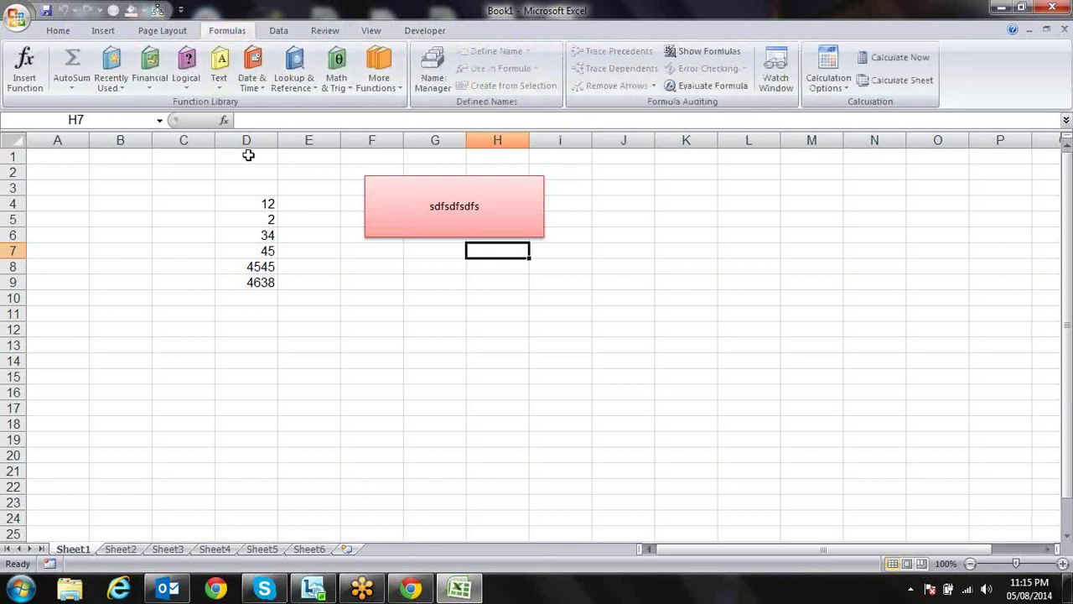